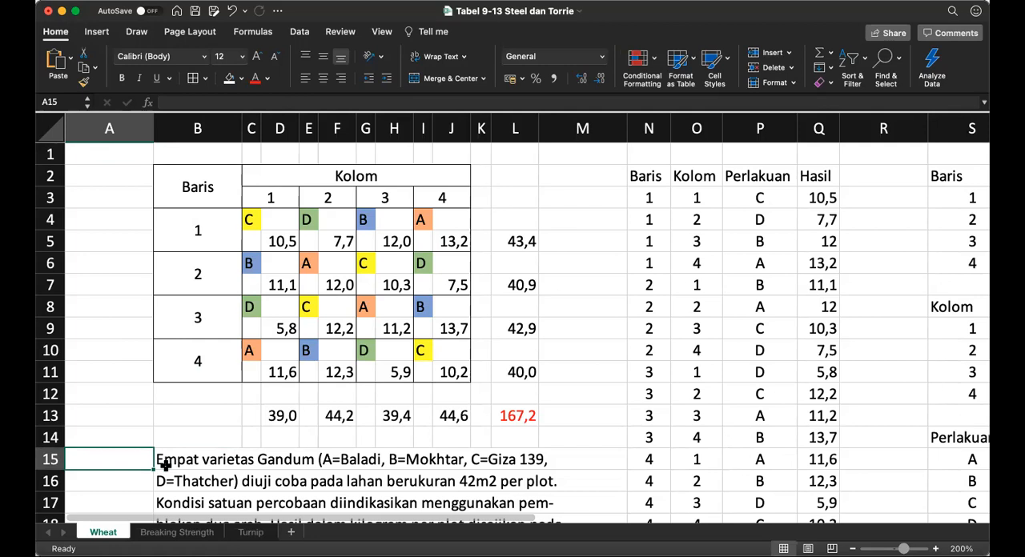
Step: Read the wheat variety experiment description below the Latin square table
{"action": "key", "text": "Down"}
{"action": "key", "text": "Down"}
{"action": "key", "text": "Down"}
{"action": "key", "text": "Down"}
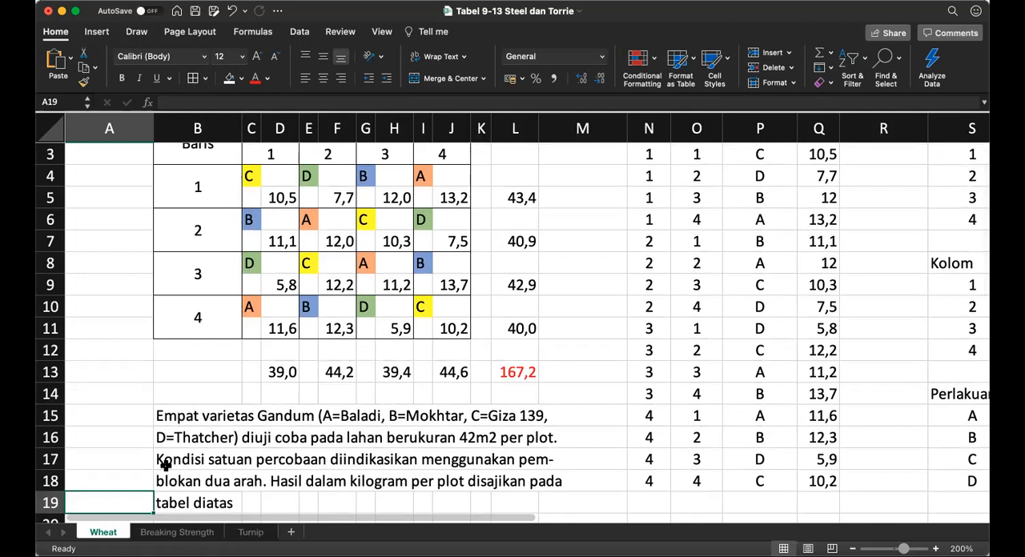
{"action": "key", "text": "Up"}
{"action": "key", "text": "Up"}
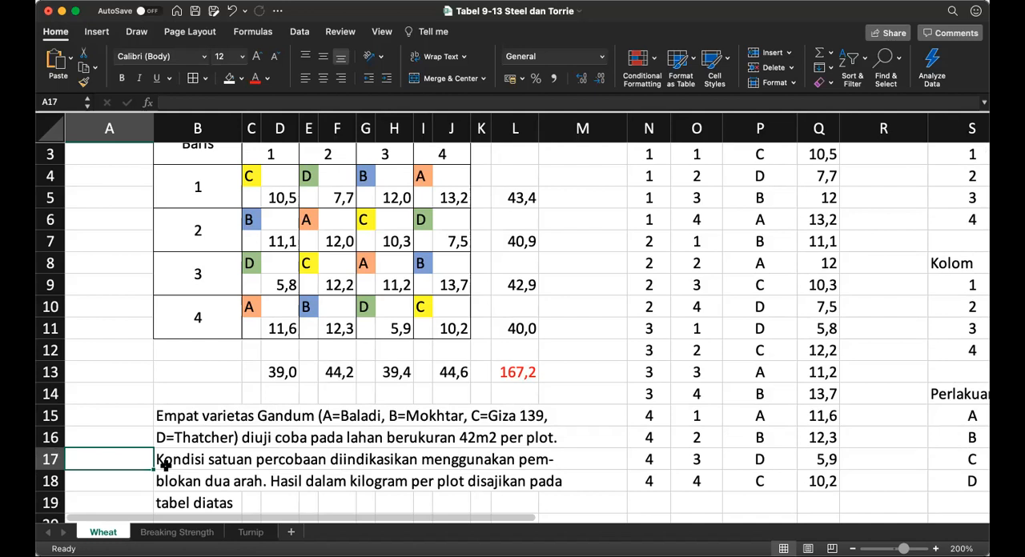
{"action": "key", "text": "Up"}
{"action": "key", "text": "Up"}
{"action": "key", "text": "Up"}
{"action": "key", "text": "Up"}
{"action": "key", "text": "Up"}
{"action": "key", "text": "Up"}
{"action": "key", "text": "Up"}
{"action": "key", "text": "Up"}
{"action": "key", "text": "Up"}
{"action": "key", "text": "Up"}
{"action": "key", "text": "Up"}
{"action": "key", "text": "Up"}
{"action": "key", "text": "Up"}
{"action": "key", "text": "Up"}
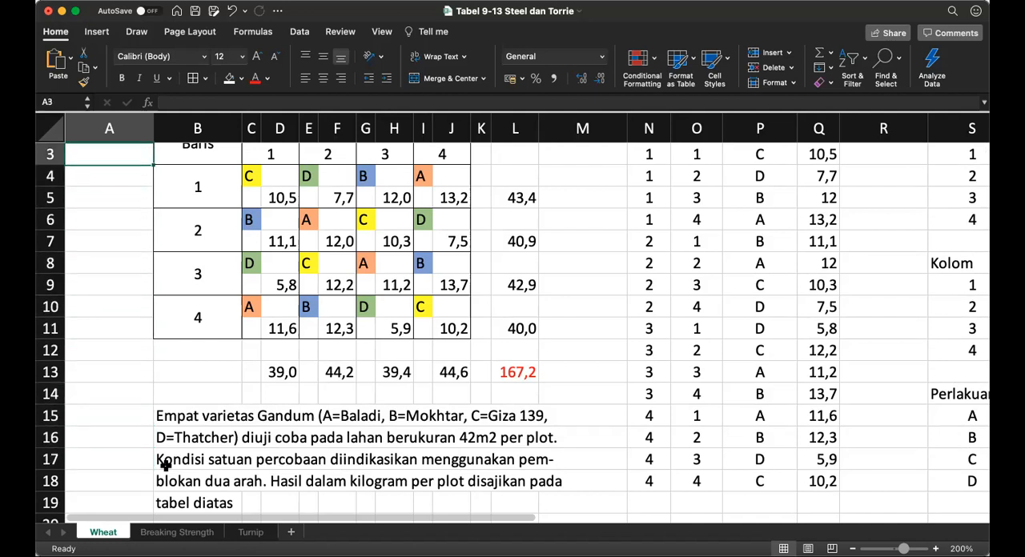
{"action": "key", "text": "Up"}
{"action": "key", "text": "Up"}
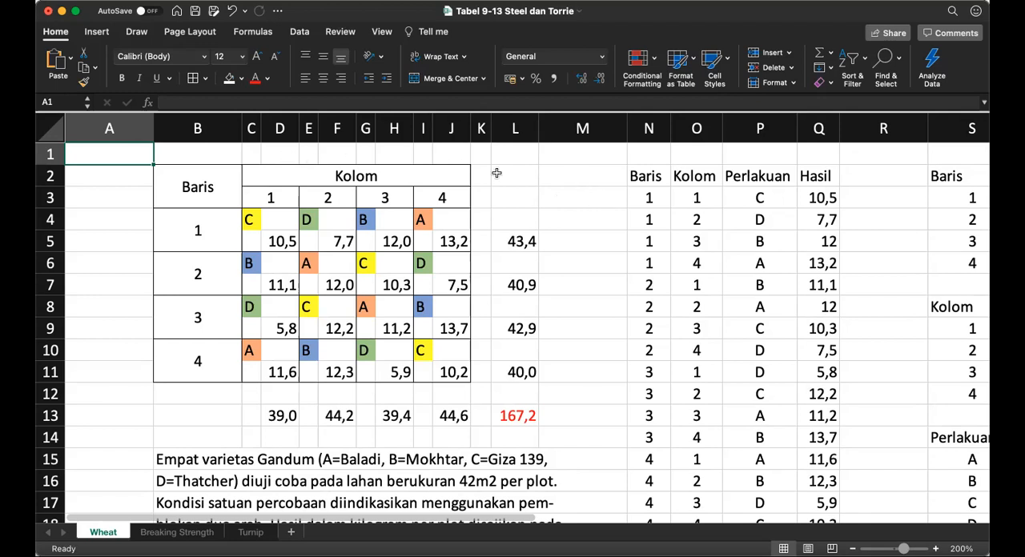
Step: Examine the Baris, Kolom and Perlakuan headings and the first Baris entries of the data list in columns N to Q
{"action": "left_click", "coordinate": [646, 173]}
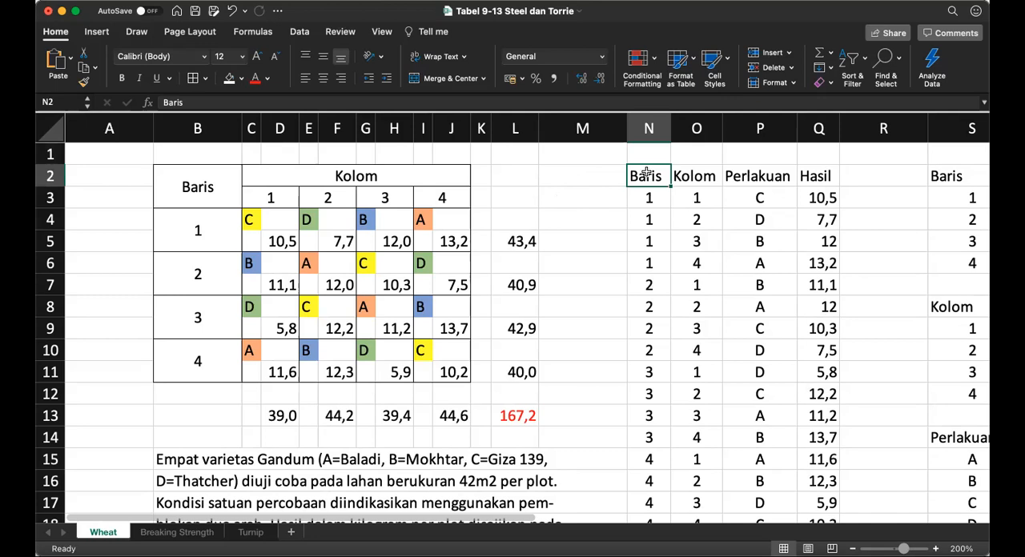
{"action": "key", "text": "Right"}
{"action": "key", "text": "Left"}
{"action": "key", "text": "Right"}
{"action": "key", "text": "Right"}
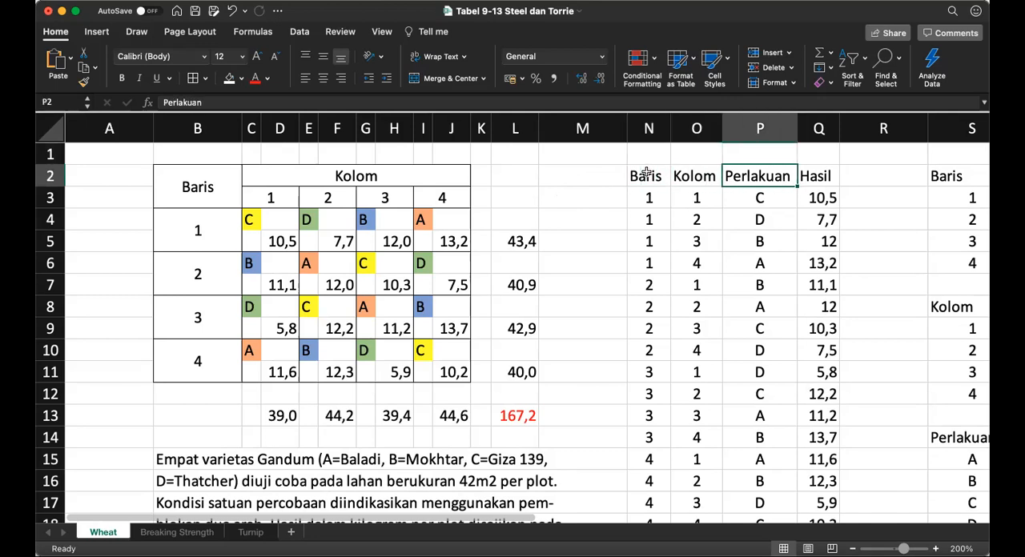
{"action": "key", "text": "Left"}
{"action": "key", "text": "Left"}
{"action": "key", "text": "Down"}
{"action": "key", "text": "Down"}
{"action": "key", "text": "Down"}
{"action": "key", "text": "Down"}
{"action": "key", "text": "Up"}
{"action": "key", "text": "Up"}
{"action": "key", "text": "Up"}
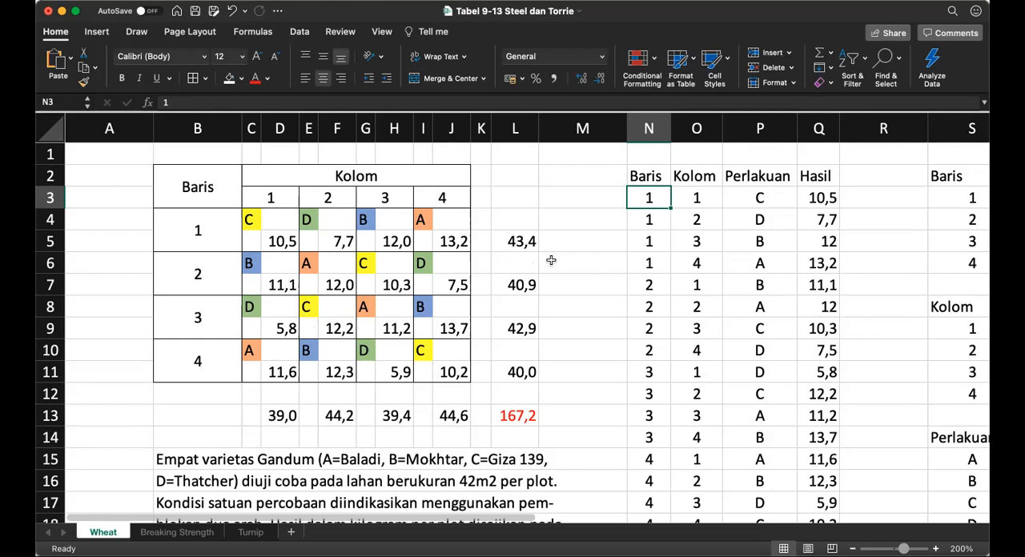
Step: Select the Baris, Kolom, Perlakuan and Hasil data in turn, rows 3 to 18, to check their range names
{"action": "key", "text": "super+shift+Down"}
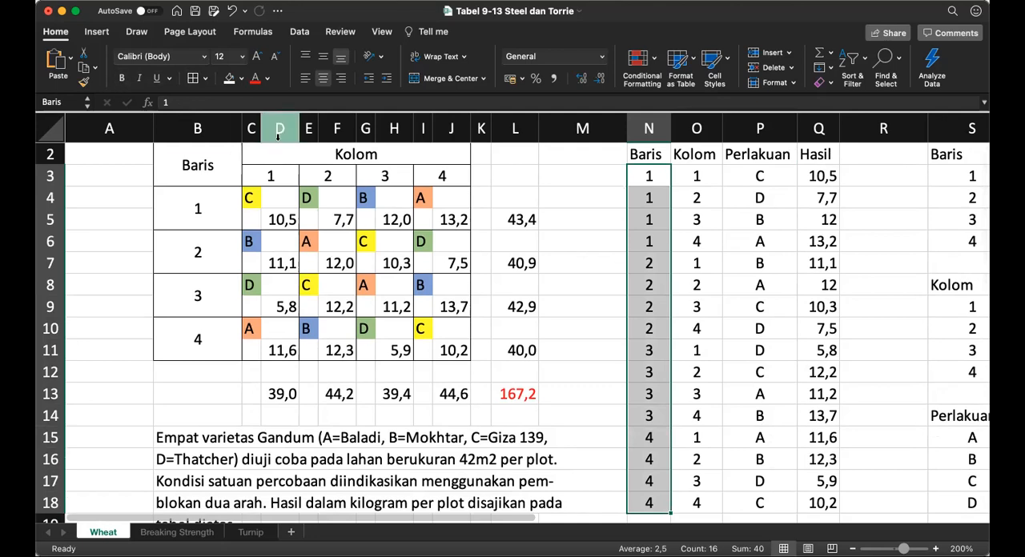
{"action": "key", "text": "Right"}
{"action": "key", "text": "super+shift+Down"}
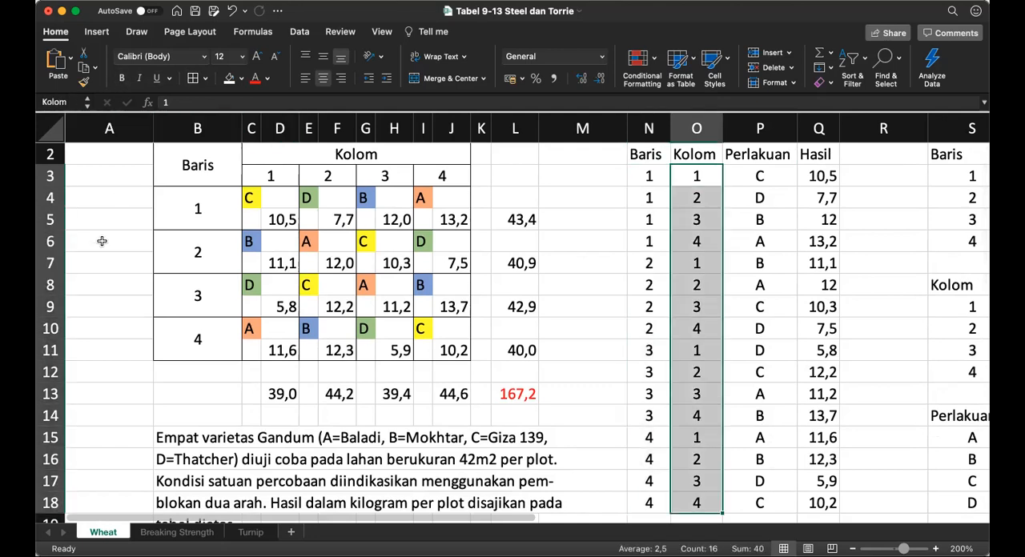
{"action": "scroll", "coordinate": [102, 241], "scroll_direction": "down", "scroll_amount": 1}
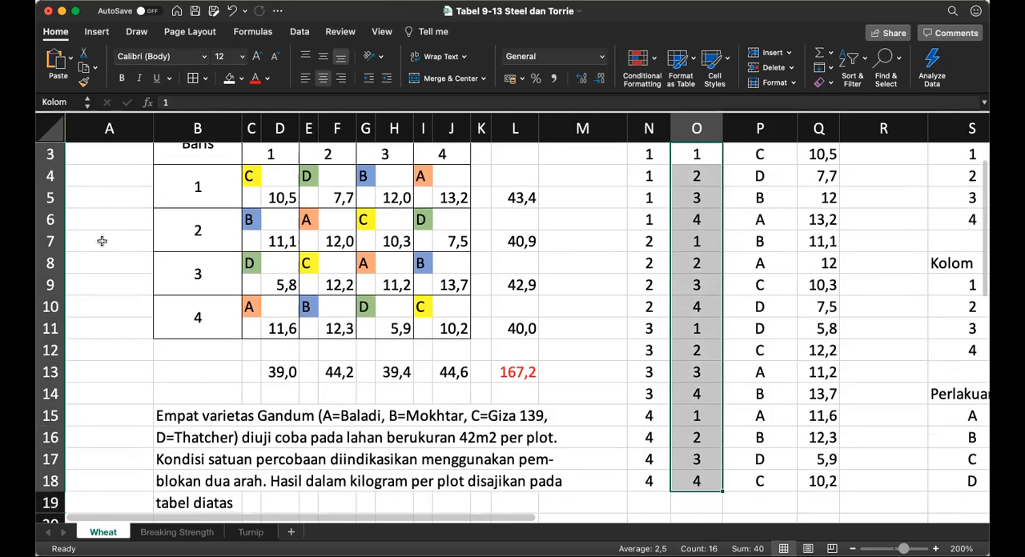
{"action": "key", "text": "Right"}
{"action": "scroll", "coordinate": [101, 241], "scroll_direction": "up", "scroll_amount": 1}
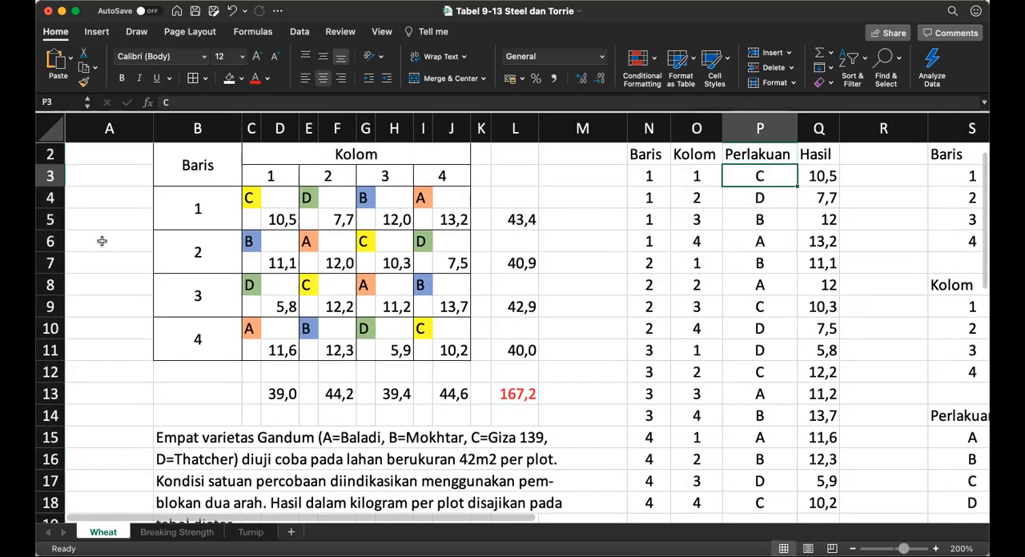
{"action": "key", "text": "ctrl+shift+Down"}
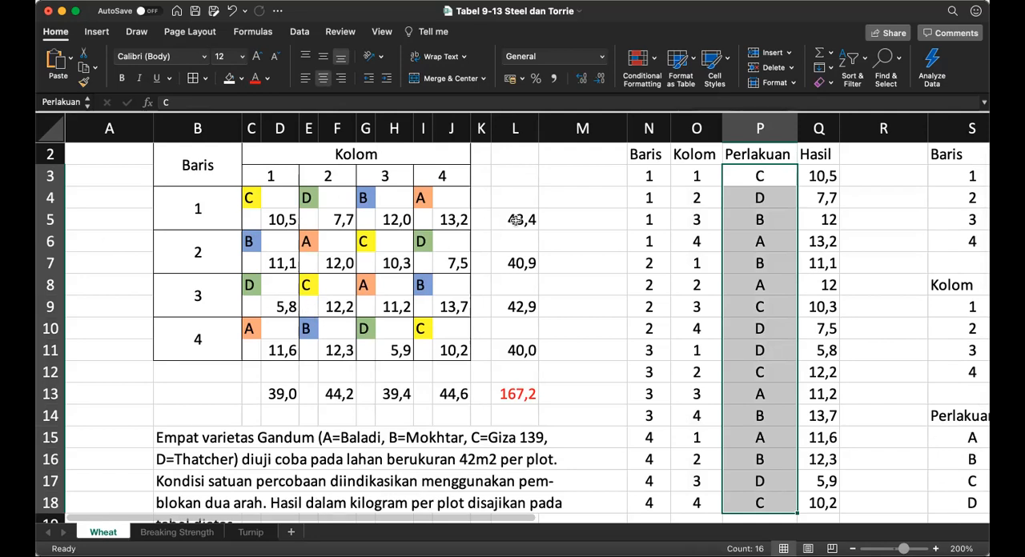
{"action": "key", "text": "Right"}
{"action": "key", "text": "ctrl+shift+Down"}
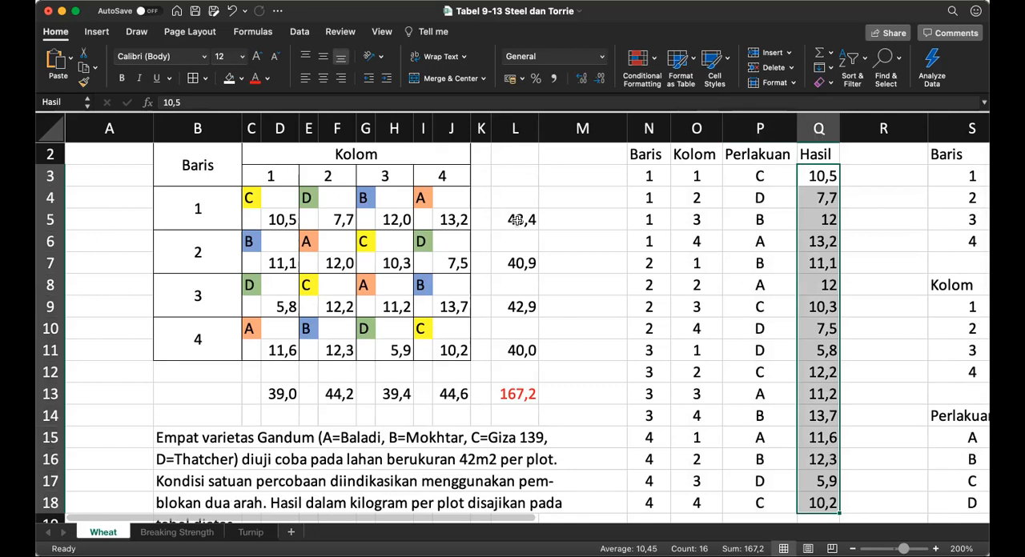
Step: Look over the empty Baris, Kolom and Perlakuan summary tables and the Persegi Latin analysis tables beside them
{"action": "key", "text": "Up"}
{"action": "key", "text": "Up"}
{"action": "key", "text": "Right"}
{"action": "key", "text": "Right"}
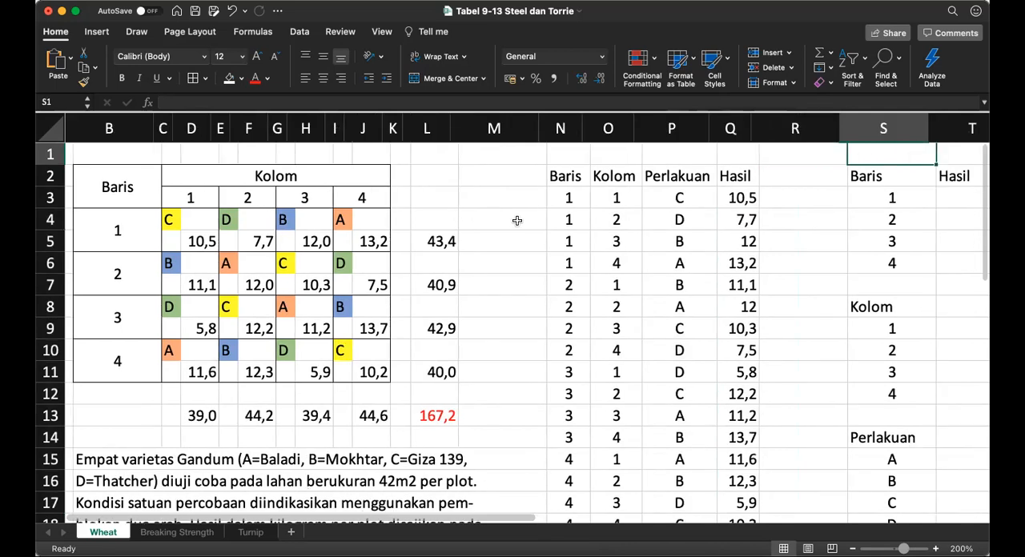
{"action": "key", "text": "Right"}
{"action": "key", "text": "Right"}
{"action": "key", "text": "Right"}
{"action": "key", "text": "Right"}
{"action": "key", "text": "Right"}
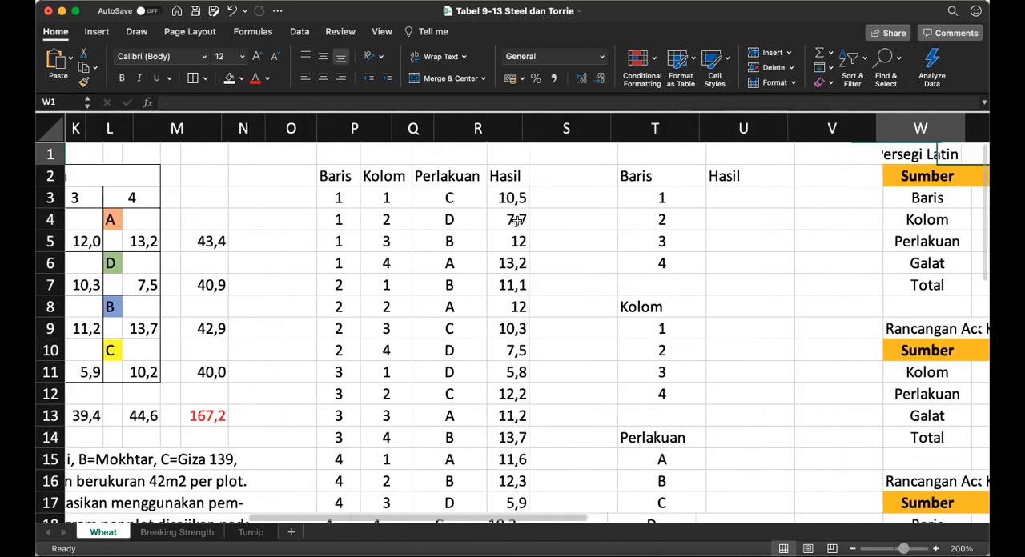
{"action": "key", "text": "Right"}
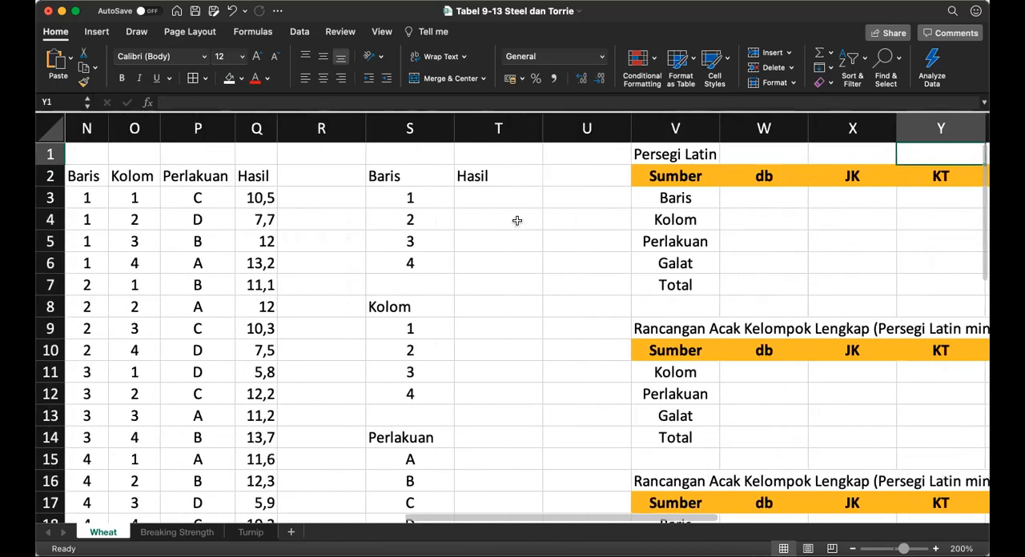
{"action": "key", "text": "Down"}
{"action": "key", "text": "Down"}
{"action": "key", "text": "Left"}
{"action": "key", "text": "Left"}
{"action": "key", "text": "Left"}
{"action": "key", "text": "Left"}
{"action": "key", "text": "Left"}
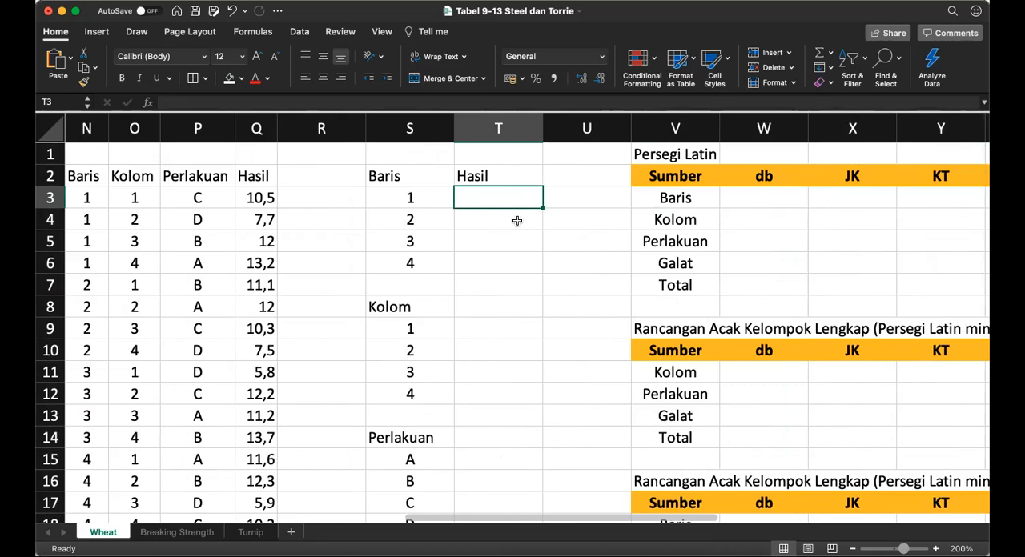
Step: Select the Hasil values for Baris 1 in Q3:Q6 to check their sum
{"action": "key", "text": "Left"}
{"action": "key", "text": "Left"}
{"action": "key", "text": "Left"}
{"action": "key", "text": "Left"}
{"action": "key", "text": "Left"}
{"action": "key", "text": "Left"}
{"action": "key", "text": "Right"}
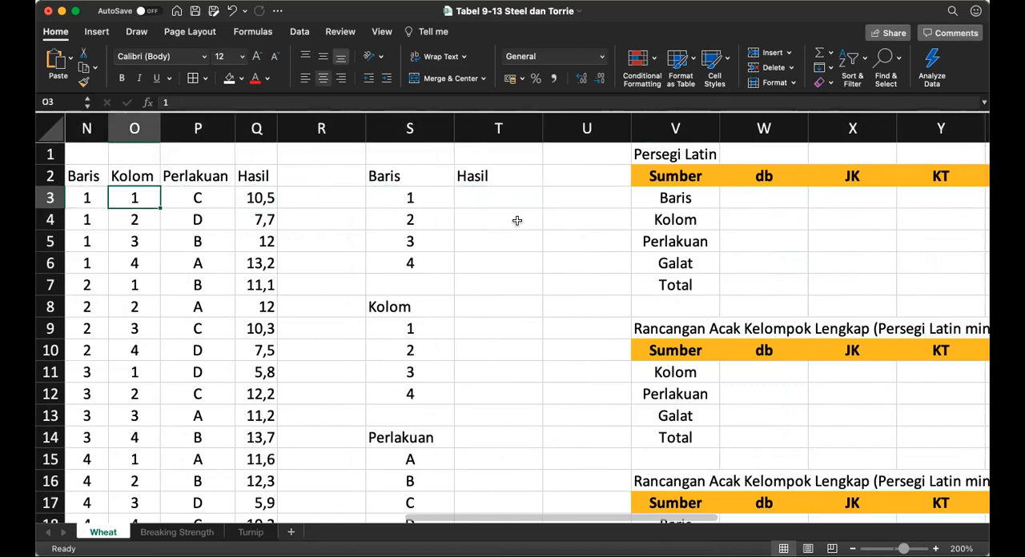
{"action": "key", "text": "Right"}
{"action": "key", "text": "Right"}
{"action": "key", "text": "shift+Down"}
{"action": "key", "text": "shift+Down"}
{"action": "key", "text": "shift+Down"}
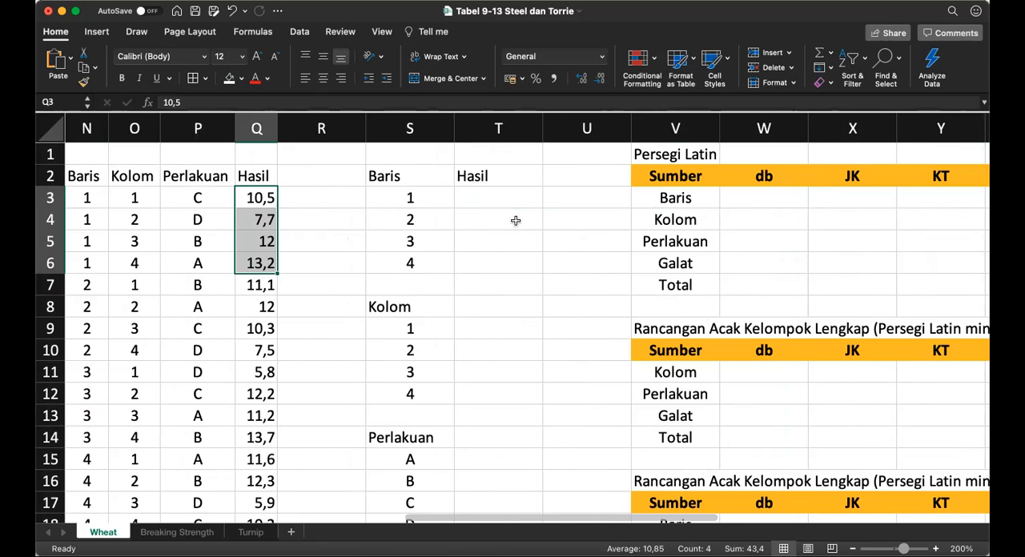
Step: Enter =SUMIFS(Hasil;Baris;S3) in T3 to total the Hasil values for Baris 1
{"action": "left_click", "coordinate": [492, 200]}
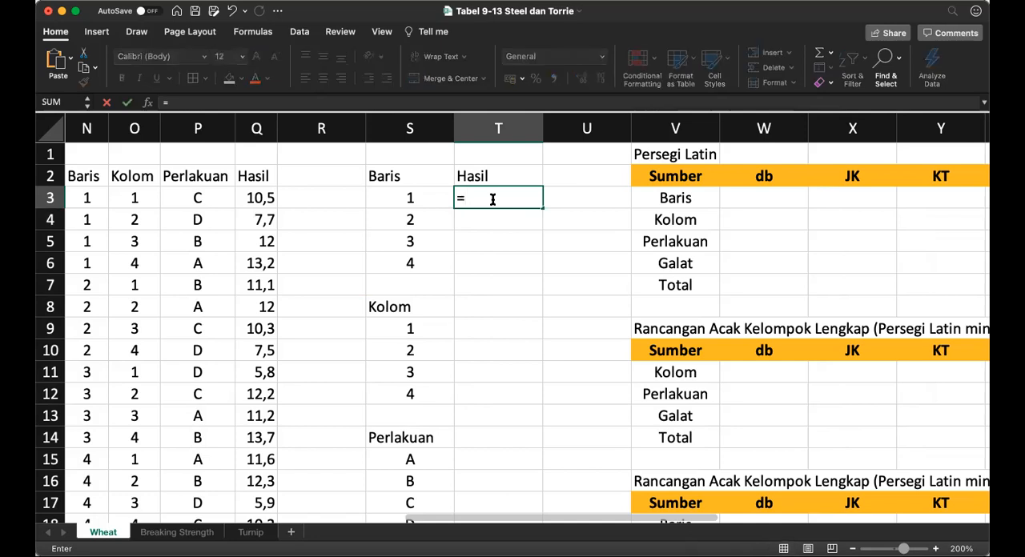
{"action": "type", "text": "sumif"}
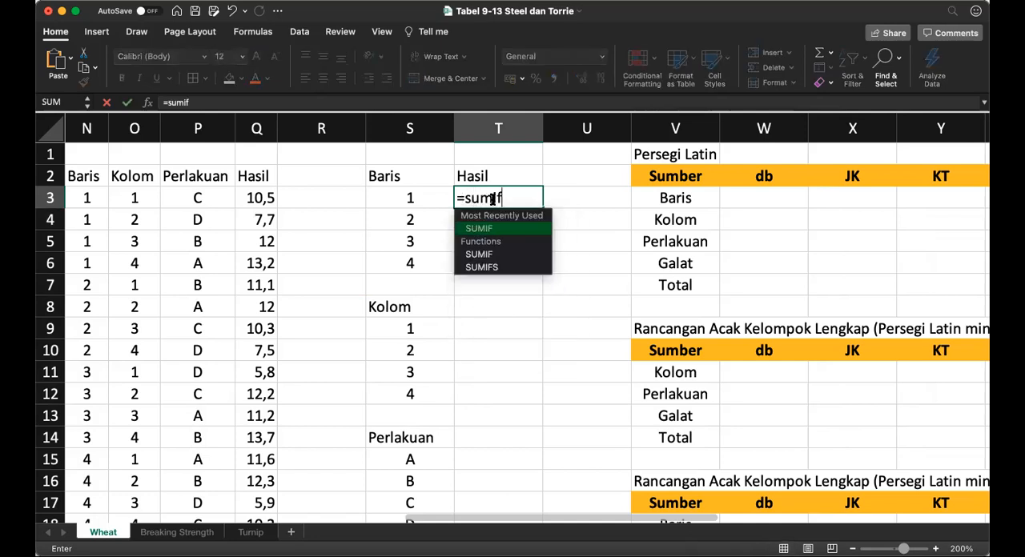
{"action": "type", "text": "s("}
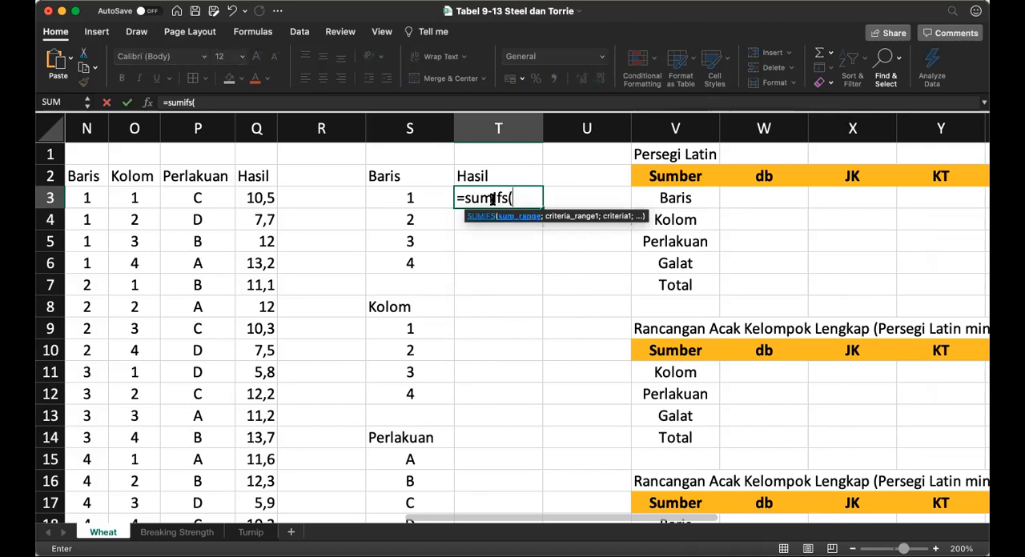
{"action": "type", "text": "Hasil"}
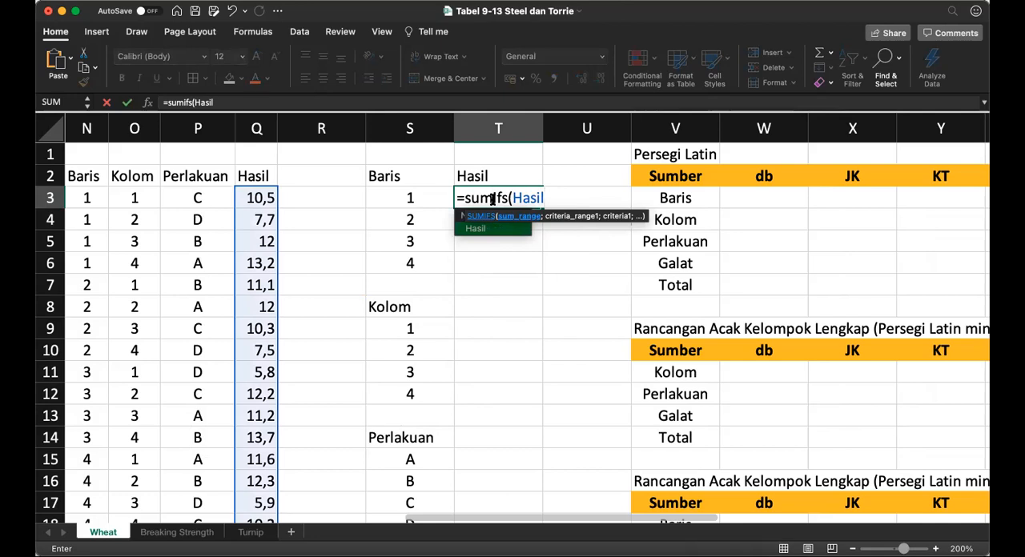
{"action": "type", "text": ";"}
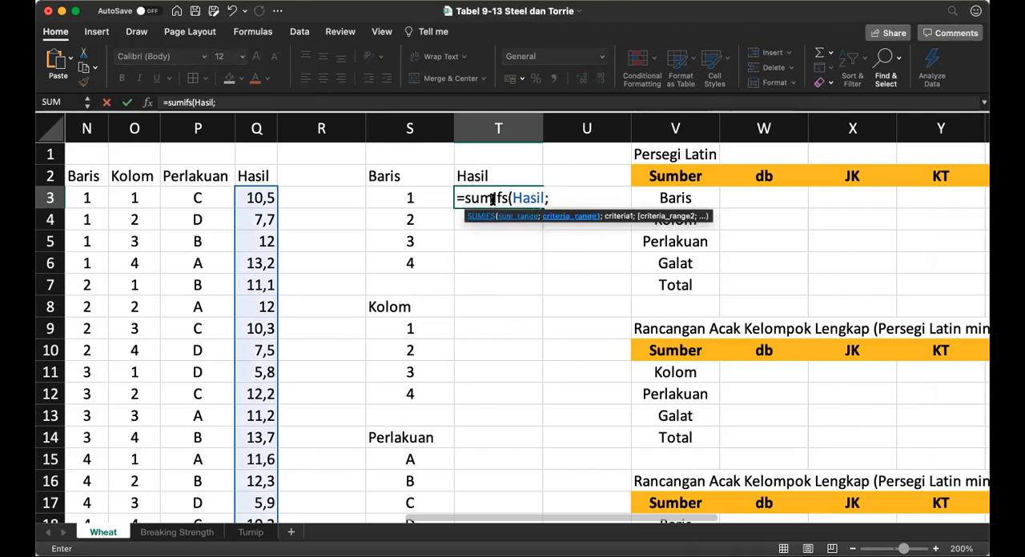
{"action": "type", "text": "Baris"}
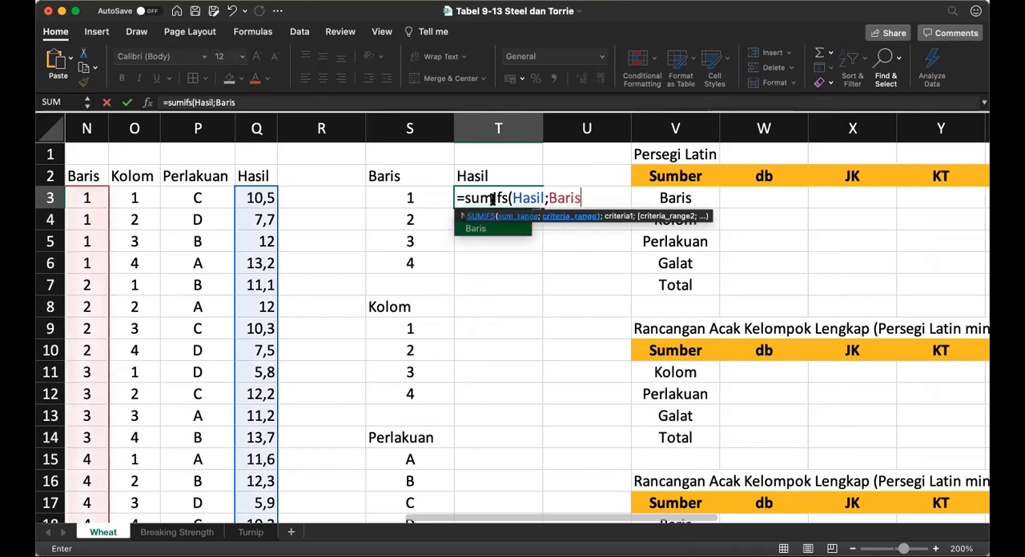
{"action": "type", "text": ";"}
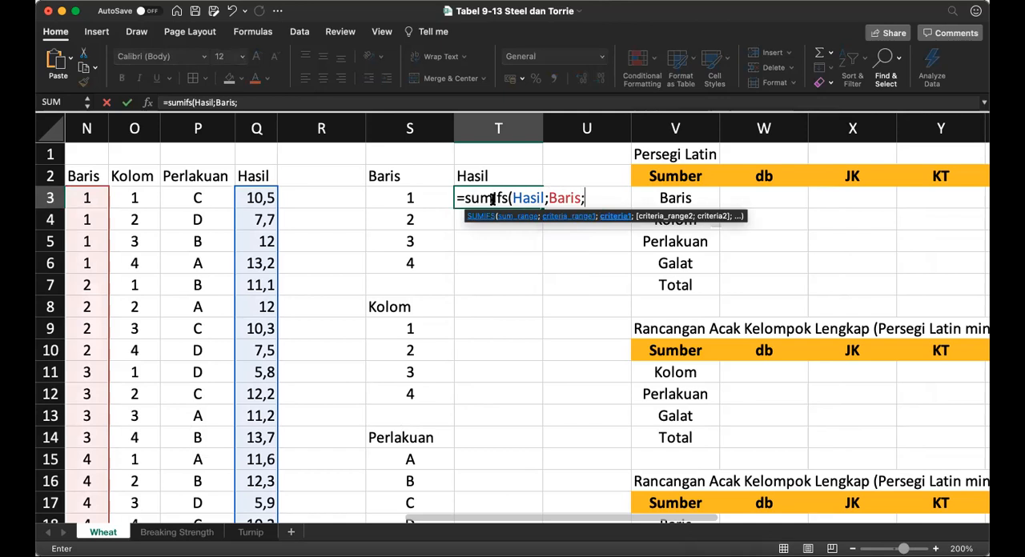
{"action": "left_click", "coordinate": [419, 198]}
{"action": "type", "text": ")"}
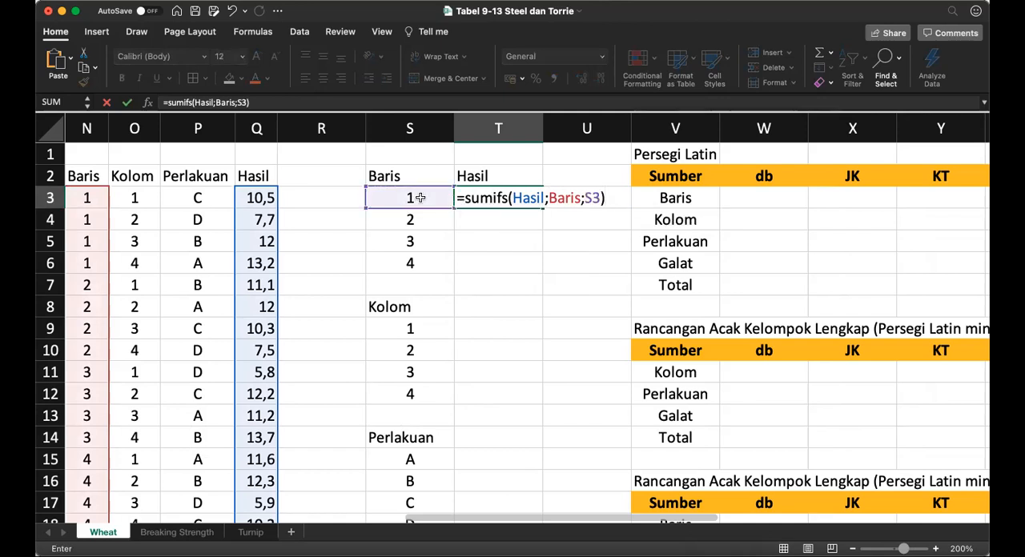
{"action": "key", "text": "Return"}
{"action": "key", "text": "Up"}
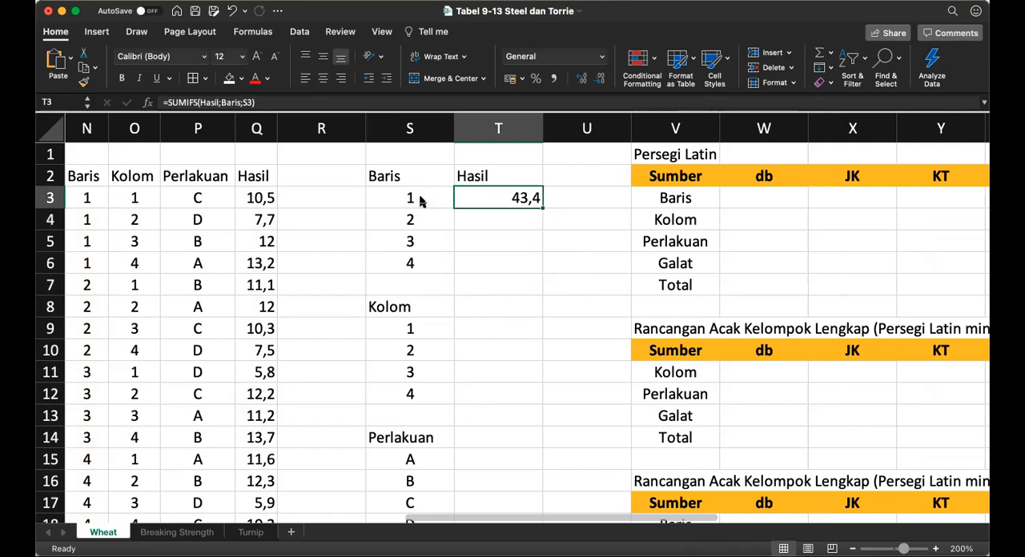
Step: Copy the SUMIFS formula from T3 down through T6 for the remaining Baris totals
{"action": "key", "text": "super+c"}
{"action": "key", "text": "shift+Down"}
{"action": "key", "text": "shift+Down"}
{"action": "key", "text": "shift+Down"}
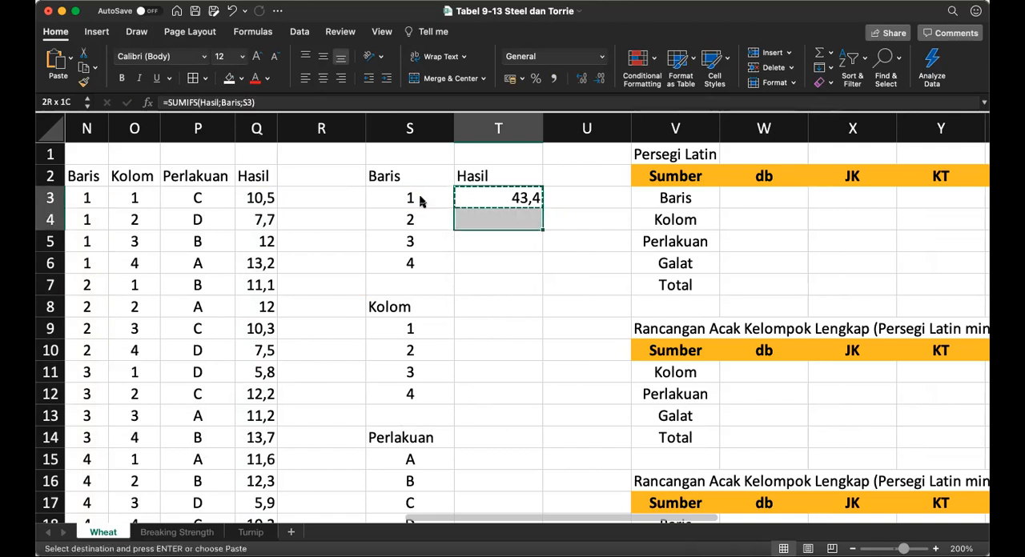
{"action": "key", "text": "super+v"}
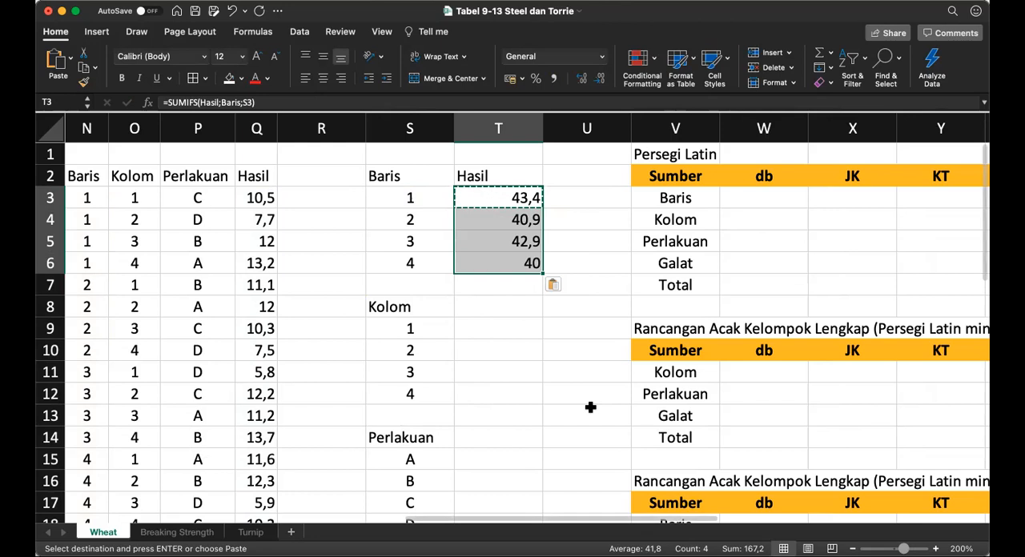
Step: Compare the Baris totals with the row totals in column L and inspect the grand total formula in L13
{"action": "key", "text": "Left"}
{"action": "key", "text": "Left"}
{"action": "key", "text": "Left"}
{"action": "key", "text": "Left"}
{"action": "key", "text": "Left"}
{"action": "key", "text": "Left"}
{"action": "key", "text": "Left"}
{"action": "key", "text": "Left"}
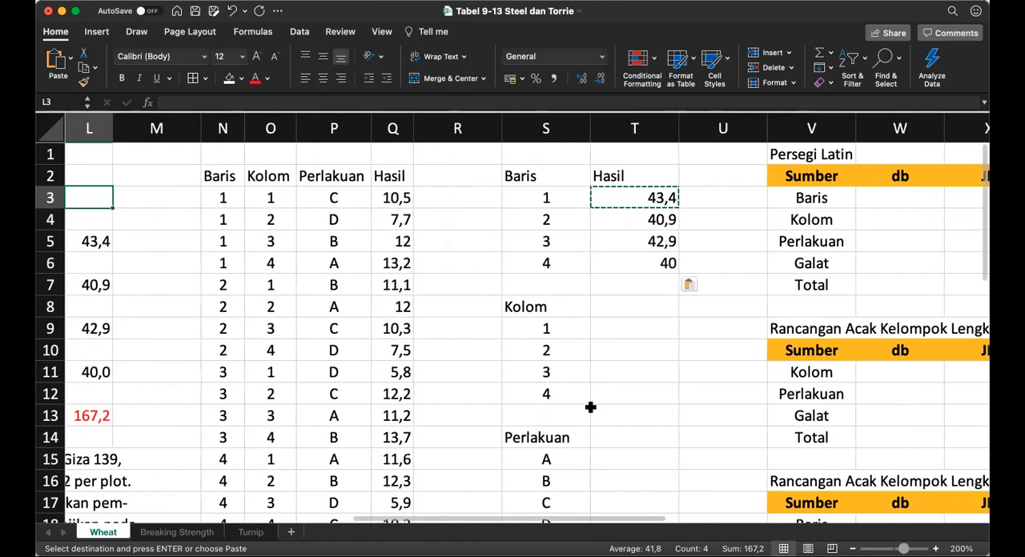
{"action": "key", "text": "Down"}
{"action": "key", "text": "Down"}
{"action": "key", "text": "Down"}
{"action": "key", "text": "Down"}
{"action": "key", "text": "Down"}
{"action": "key", "text": "Down"}
{"action": "key", "text": "Down"}
{"action": "key", "text": "Down"}
{"action": "key", "text": "Down"}
{"action": "key", "text": "Down"}
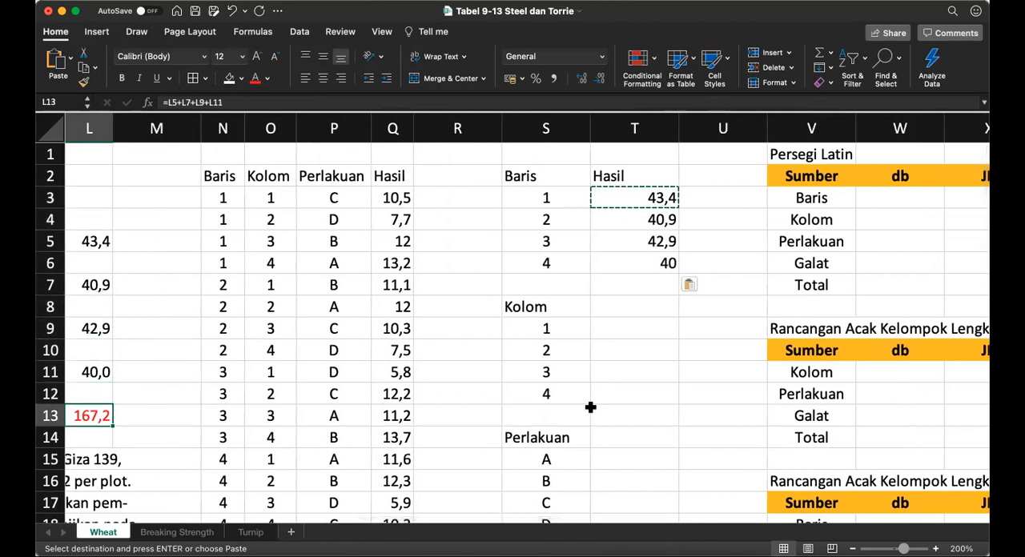
{"action": "key", "text": "Right"}
{"action": "key", "text": "Right"}
{"action": "key", "text": "Right"}
{"action": "key", "text": "Right"}
{"action": "key", "text": "Right"}
{"action": "key", "text": "Right"}
{"action": "key", "text": "Right"}
{"action": "key", "text": "Right"}
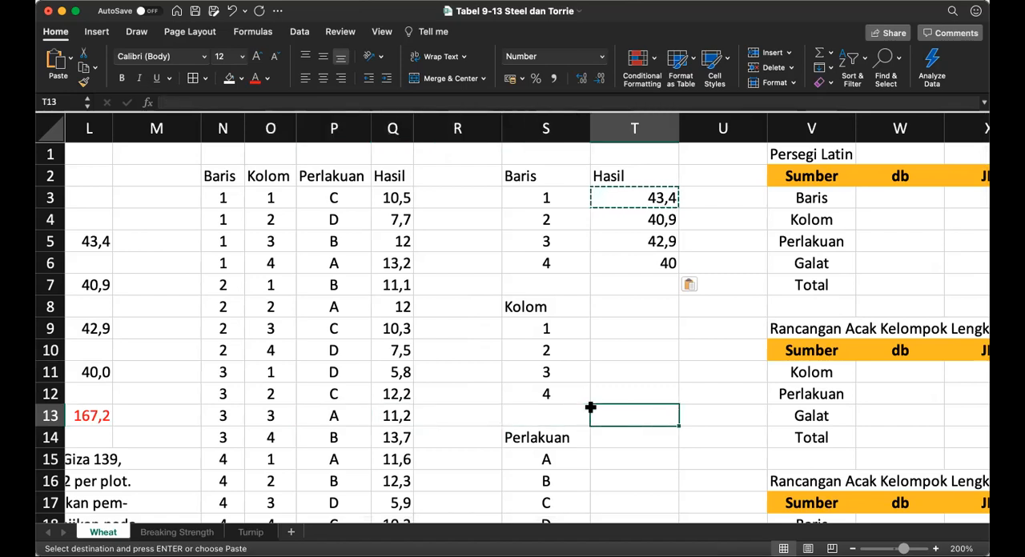
Step: Copy the SUMIFS formula from T6 into T9 beside Kolom 1
{"action": "key", "text": "Up"}
{"action": "key", "text": "Up"}
{"action": "key", "text": "Up"}
{"action": "key", "text": "Up"}
{"action": "key", "text": "Up"}
{"action": "key", "text": "Up"}
{"action": "key", "text": "Up"}
{"action": "key", "text": "Up"}
{"action": "key", "text": "Up"}
{"action": "key", "text": "Down"}
{"action": "key", "text": "Down"}
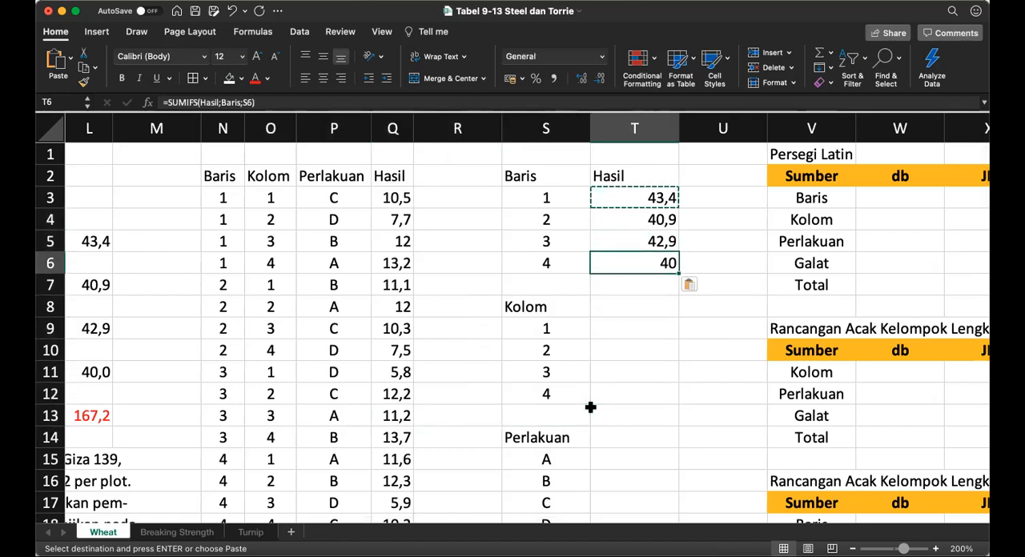
{"action": "key", "text": "super+c"}
{"action": "key", "text": "Down"}
{"action": "key", "text": "Down"}
{"action": "key", "text": "Down"}
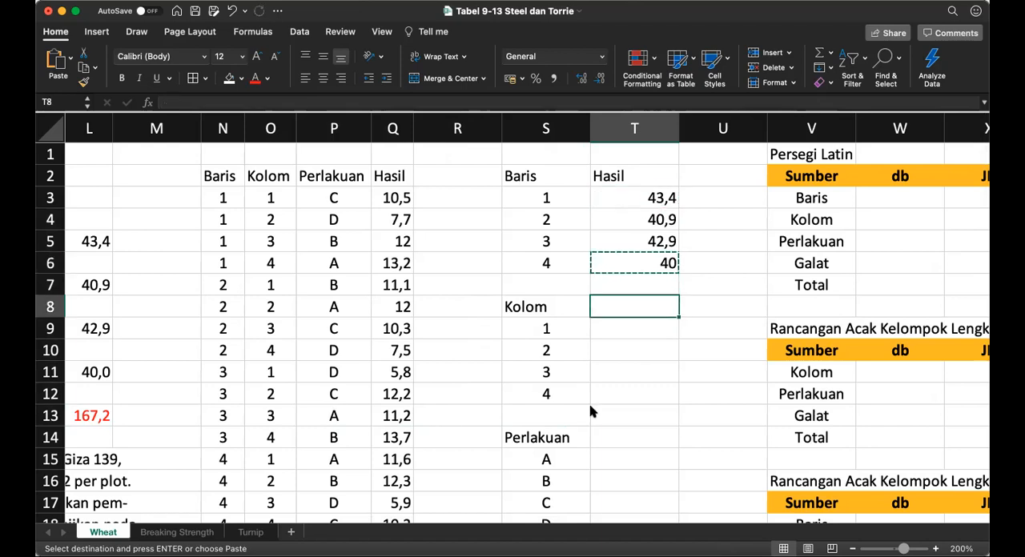
{"action": "key", "text": "super+v"}
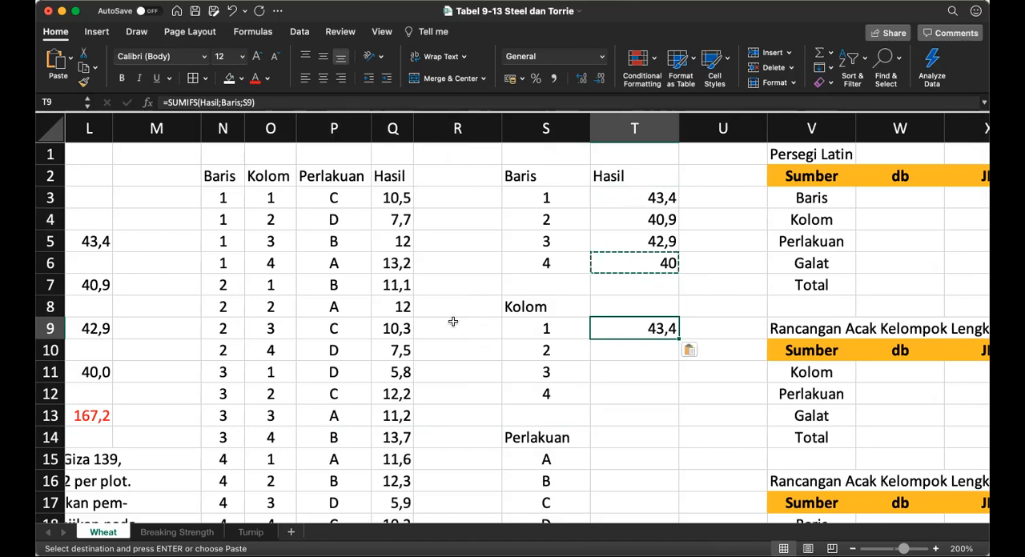
Step: Change the criteria range in T9 to Kolom so the formula is =SUMIFS(Hasil;Kolom;S9)
{"action": "left_click", "coordinate": [240, 102]}
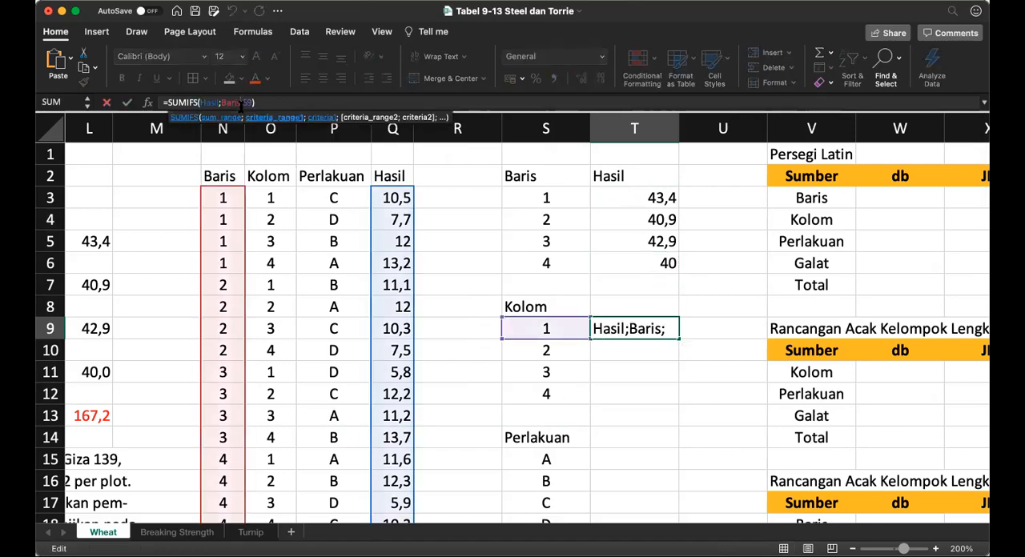
{"action": "key", "text": "BackSpace"}
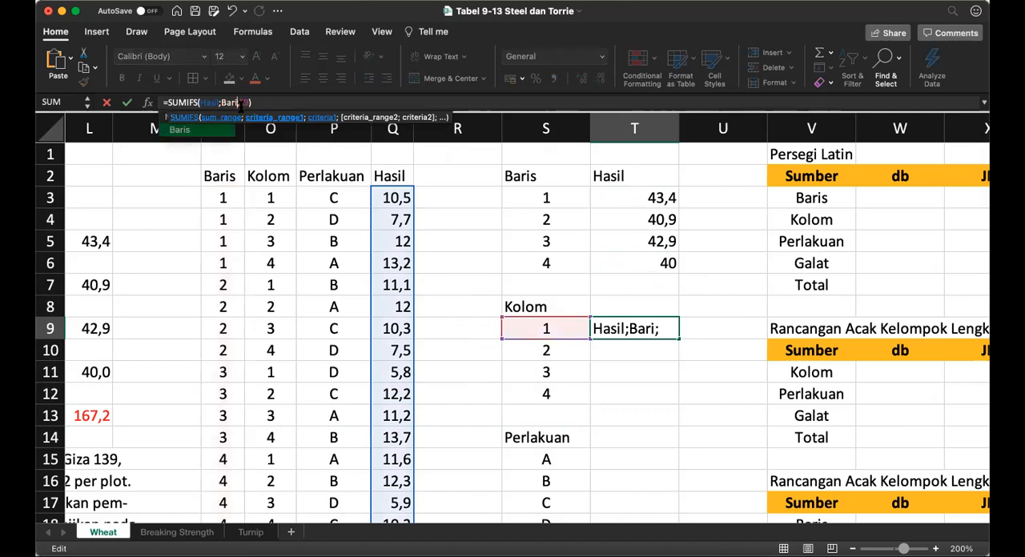
{"action": "key", "text": "BackSpace"}
{"action": "key", "text": "BackSpace"}
{"action": "key", "text": "BackSpace"}
{"action": "key", "text": "BackSpace"}
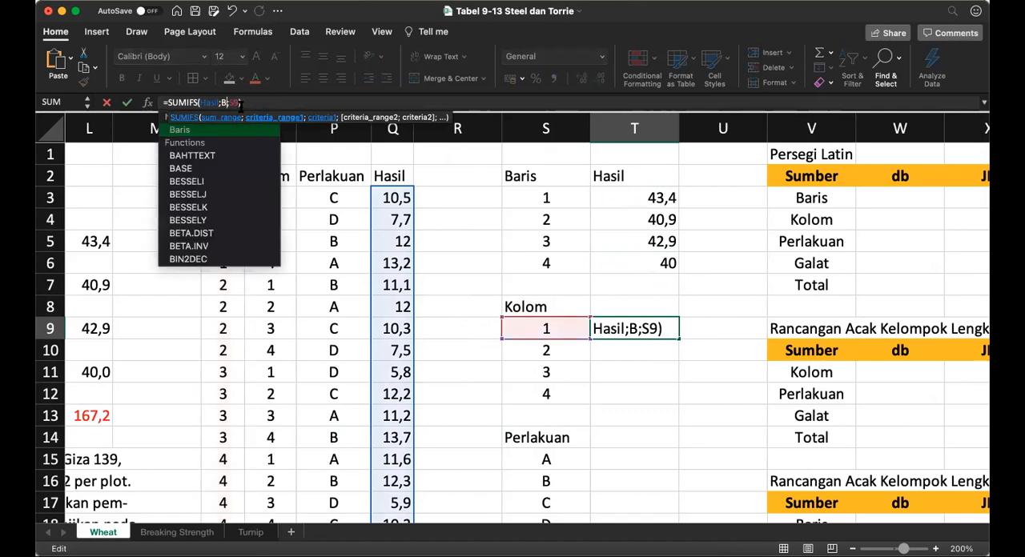
{"action": "type", "text": "Kolom"}
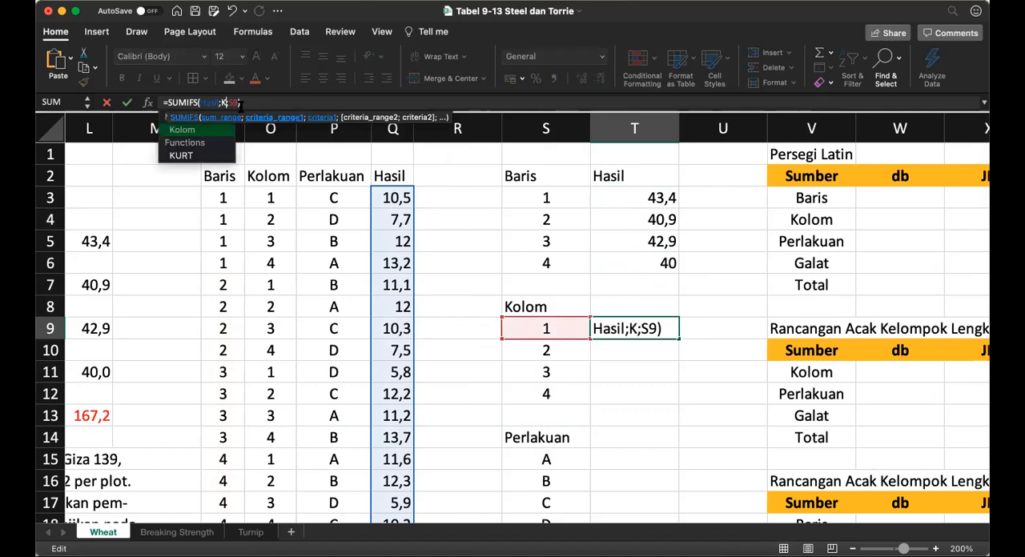
{"action": "key", "text": "Return"}
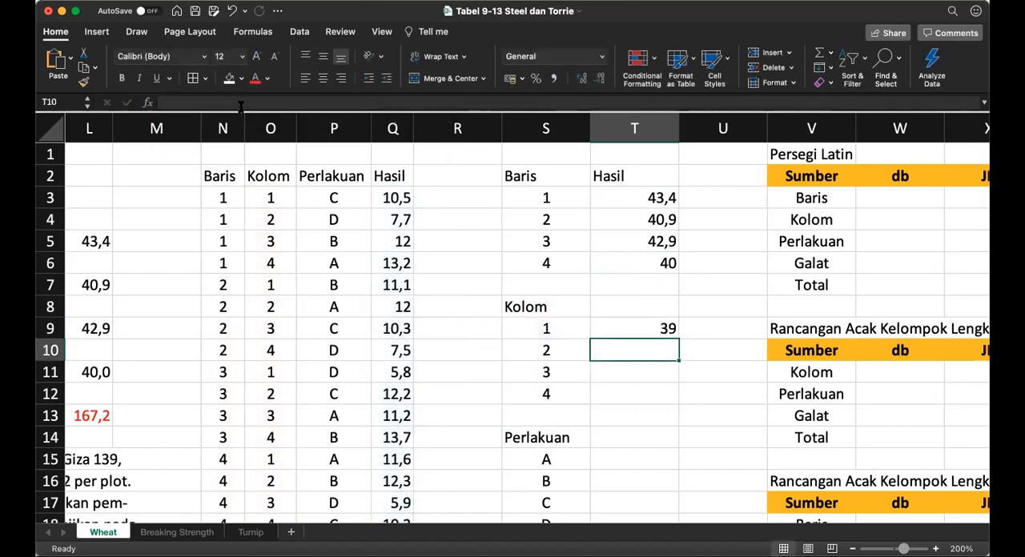
Step: Copy the SUMIFS formula from T9 down through T12 for the remaining Kolom totals
{"action": "key", "text": "Up"}
{"action": "key", "text": "super+c"}
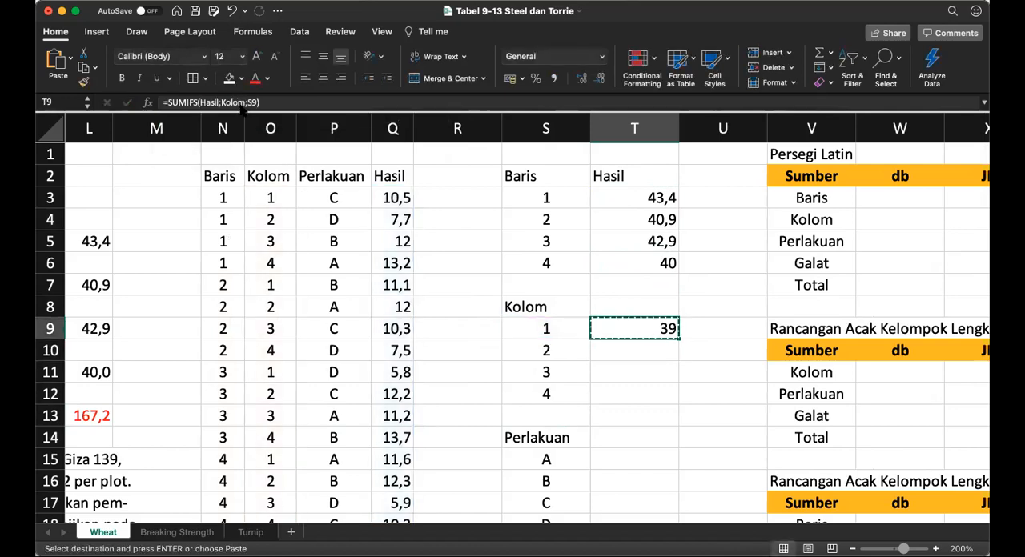
{"action": "key", "text": "shift+Down"}
{"action": "key", "text": "shift+Down"}
{"action": "key", "text": "shift+Down"}
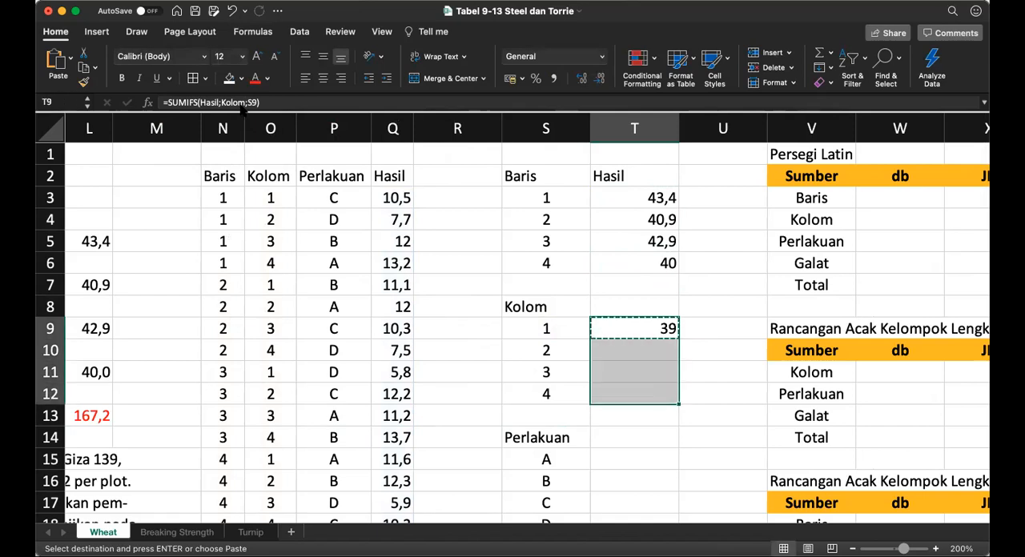
{"action": "key", "text": "super+v"}
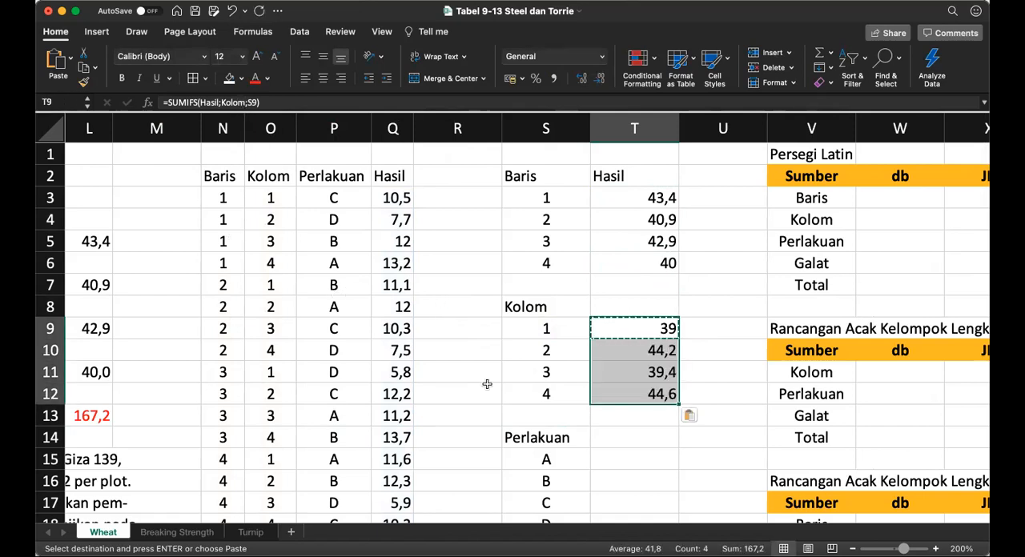
Step: Paste the Kolom formula into T15 and change its criteria range to Perlakuan, giving =SUMIFS(Hasil;Perlakuan;S15)
{"action": "left_click", "coordinate": [622, 465]}
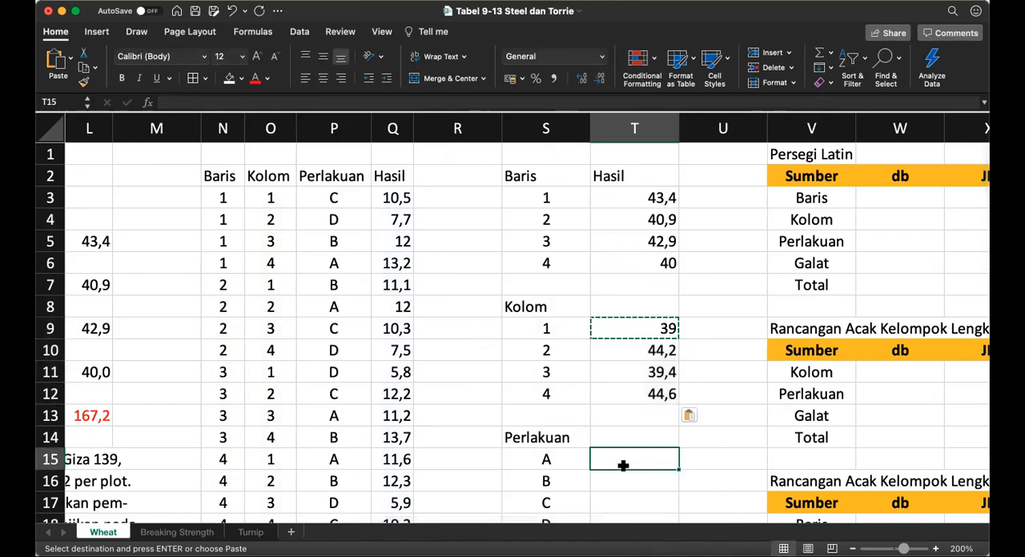
{"action": "key", "text": "super+v"}
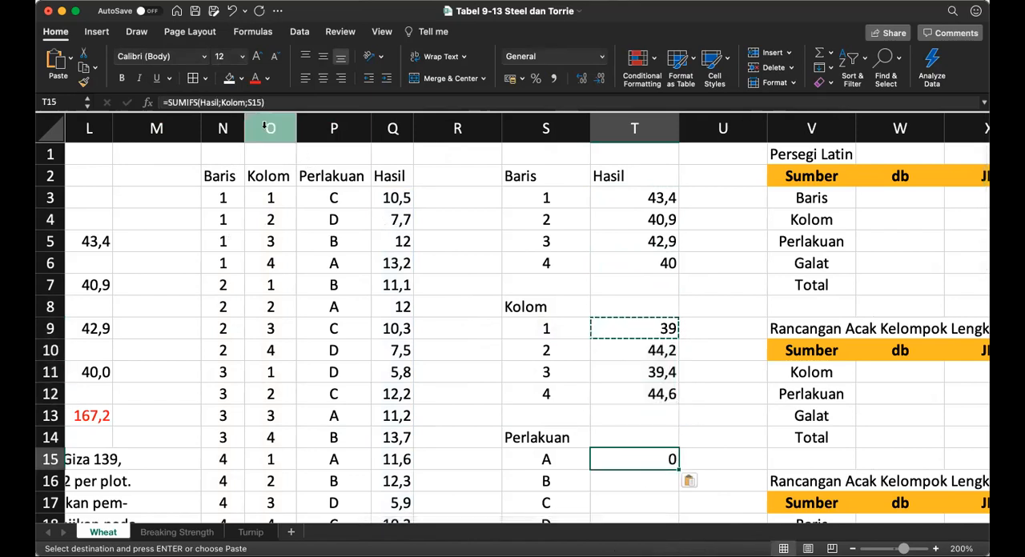
{"action": "left_click", "coordinate": [228, 103]}
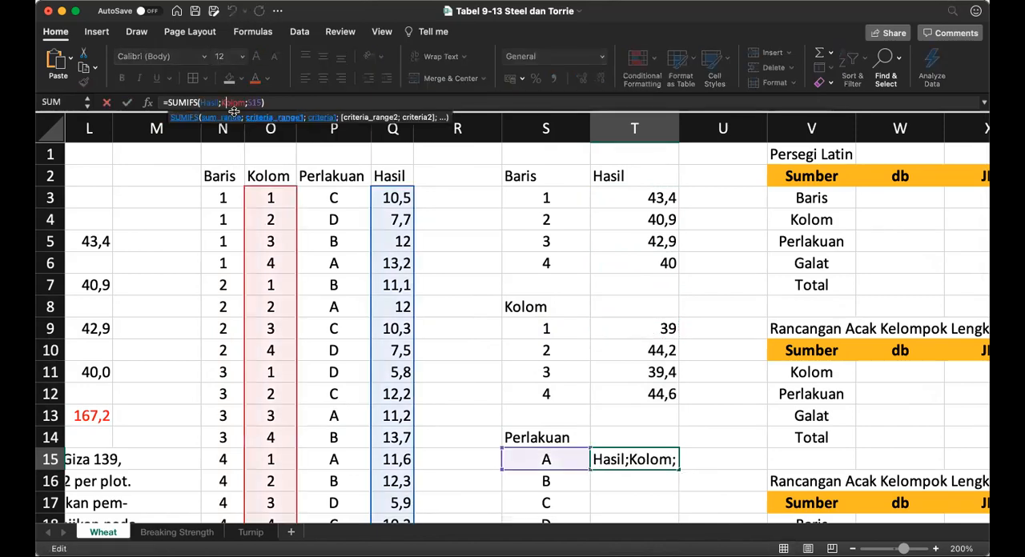
{"action": "key", "text": "shift+Right"}
{"action": "key", "text": "shift+Right"}
{"action": "key", "text": "shift+Right"}
{"action": "key", "text": "Right"}
{"action": "key", "text": "BackSpace"}
{"action": "key", "text": "BackSpace"}
{"action": "key", "text": "BackSpace"}
{"action": "key", "text": "BackSpace"}
{"action": "key", "text": "BackSpace"}
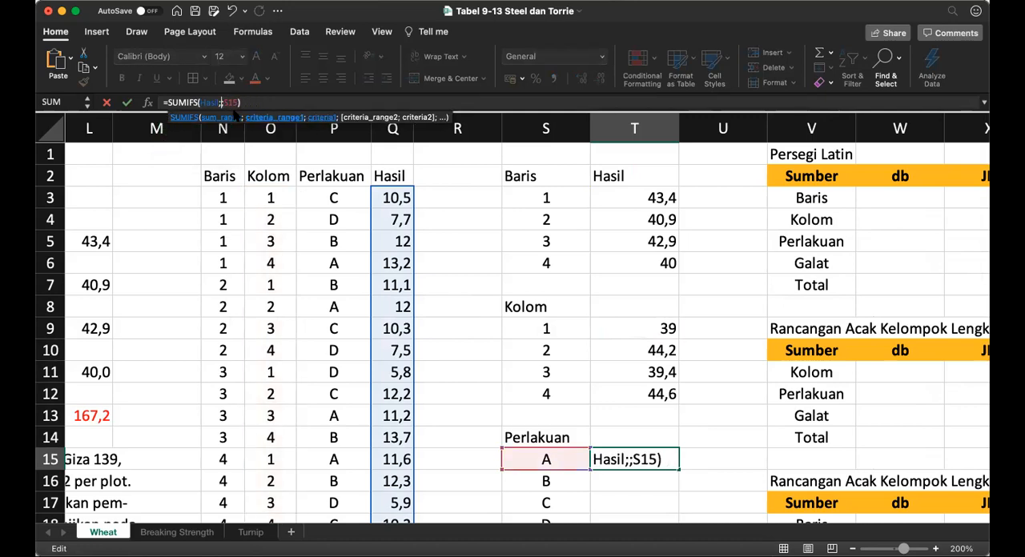
{"action": "type", "text": "Perlakuan"}
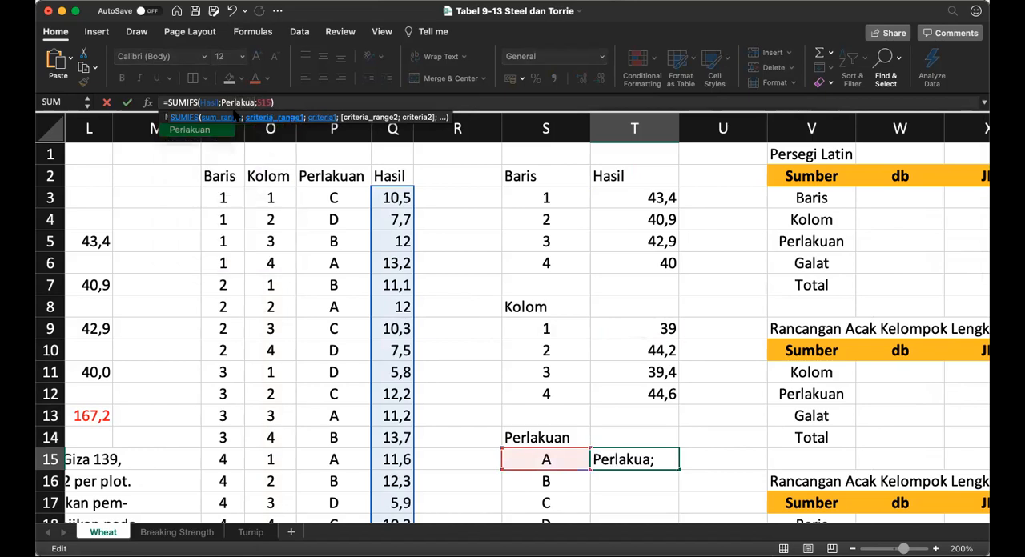
{"action": "key", "text": "Return"}
Step: Copy the SUMIFS formula from T15 down through T18 for Perlakuan B, C and D
{"action": "key", "text": "Up"}
{"action": "key", "text": "super+c"}
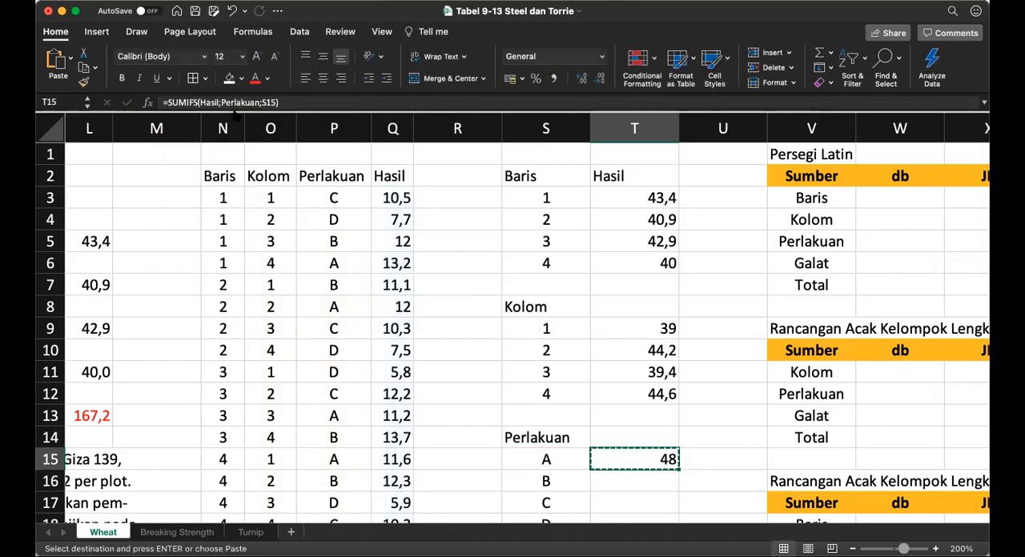
{"action": "key", "text": "shift+Down"}
{"action": "key", "text": "shift+Down"}
{"action": "key", "text": "shift+Down"}
{"action": "key", "text": "super+v"}
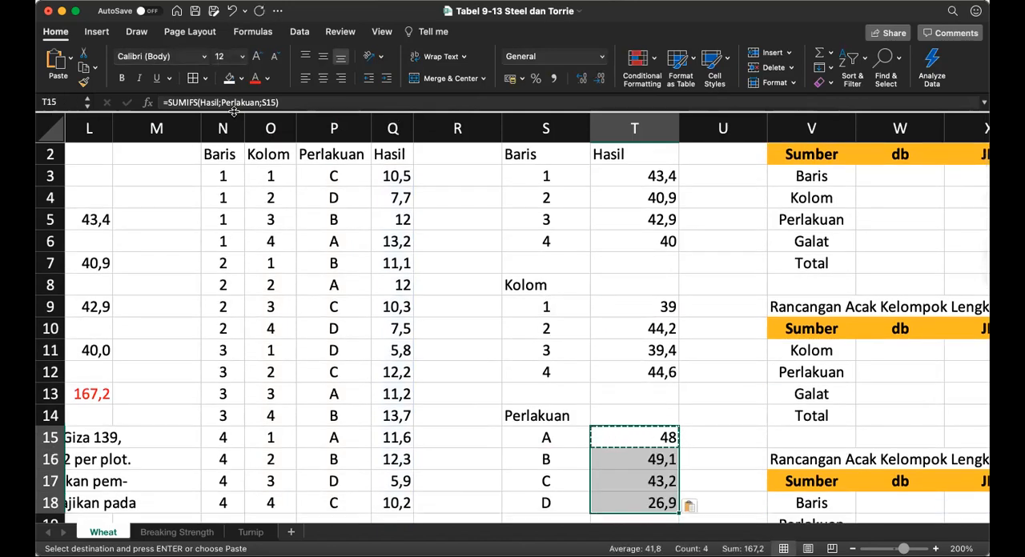
{"action": "type", "text": "`"}
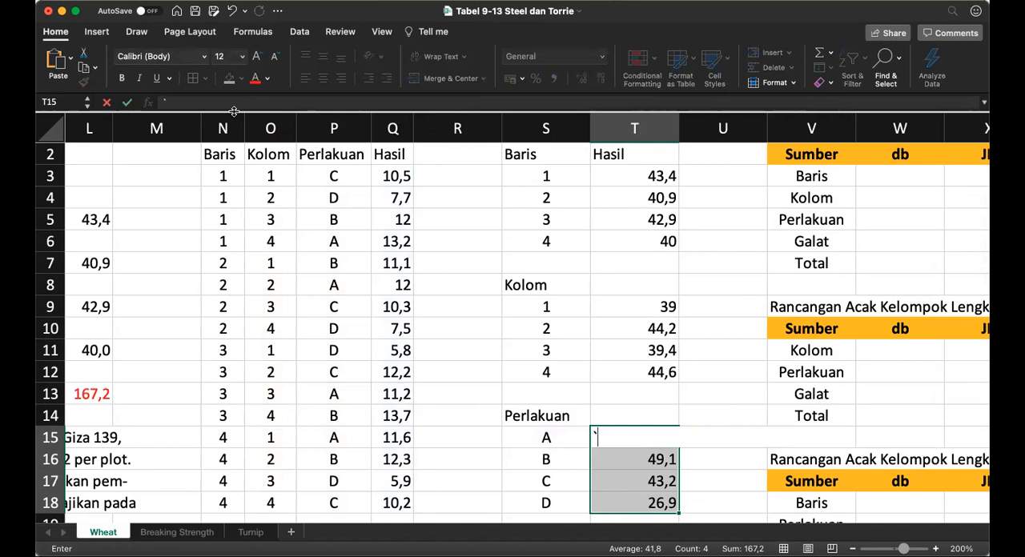
{"action": "key", "text": "super+z"}
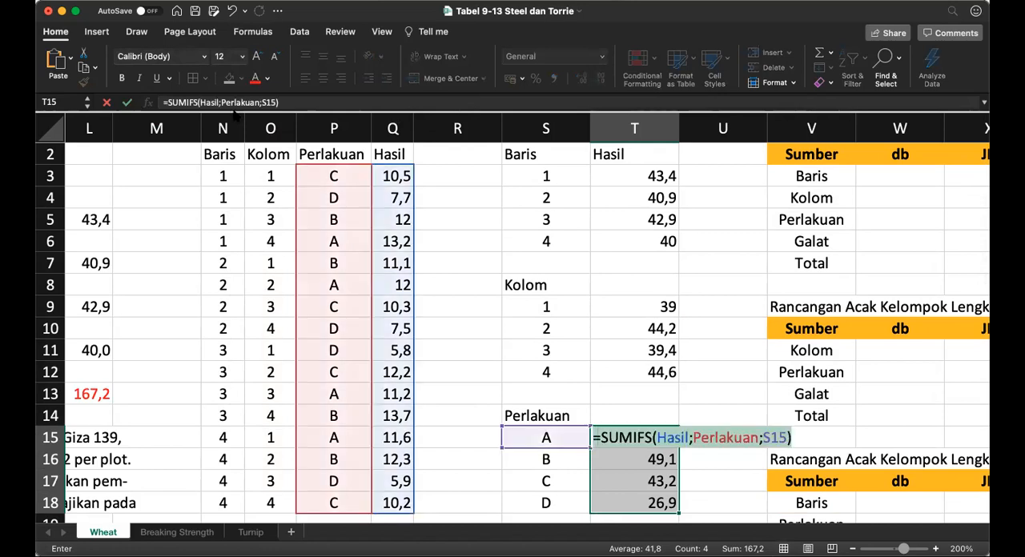
{"action": "key", "text": "Down"}
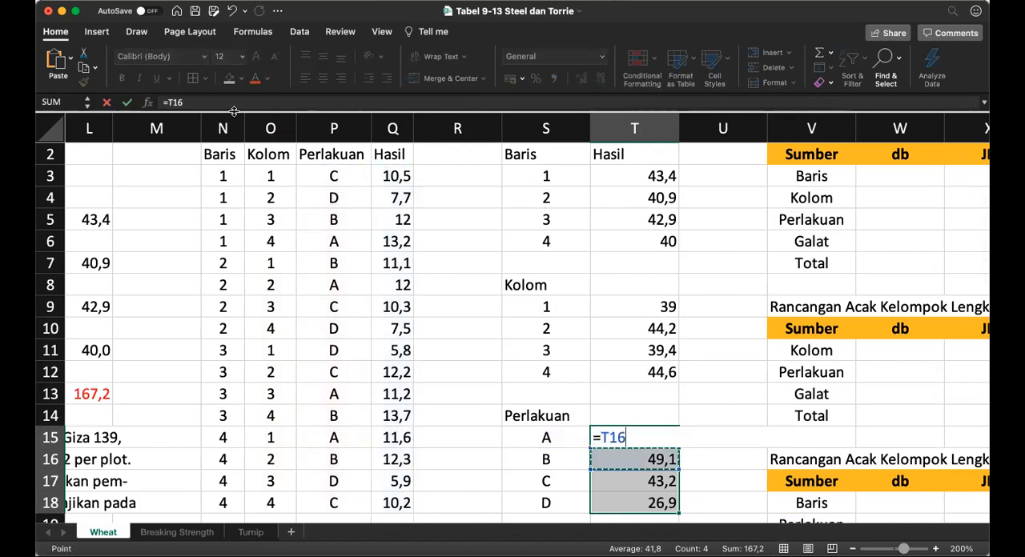
{"action": "key", "text": "Escape"}
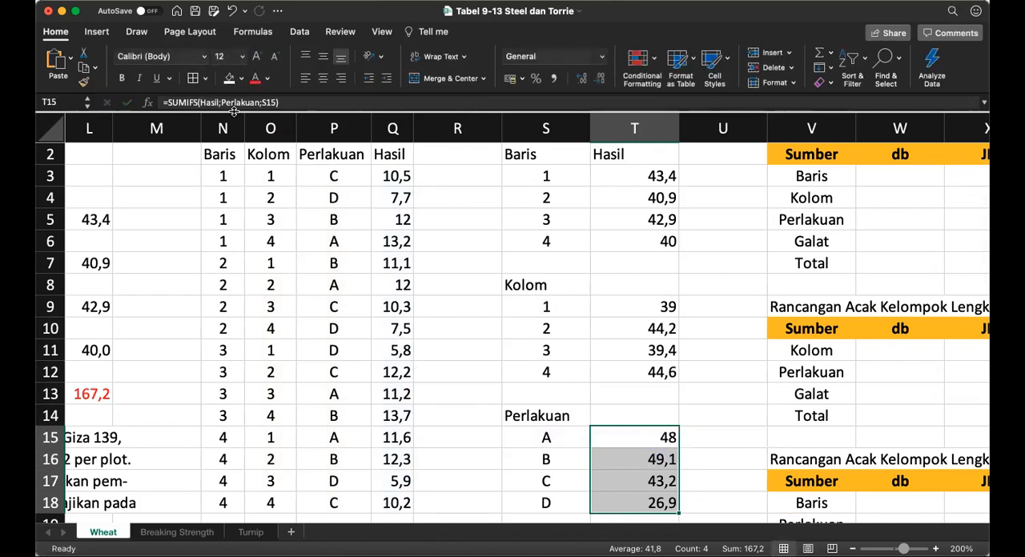
Step: Name the Baris totals range T3:T6 as TotBaris
{"action": "key", "text": "Up"}
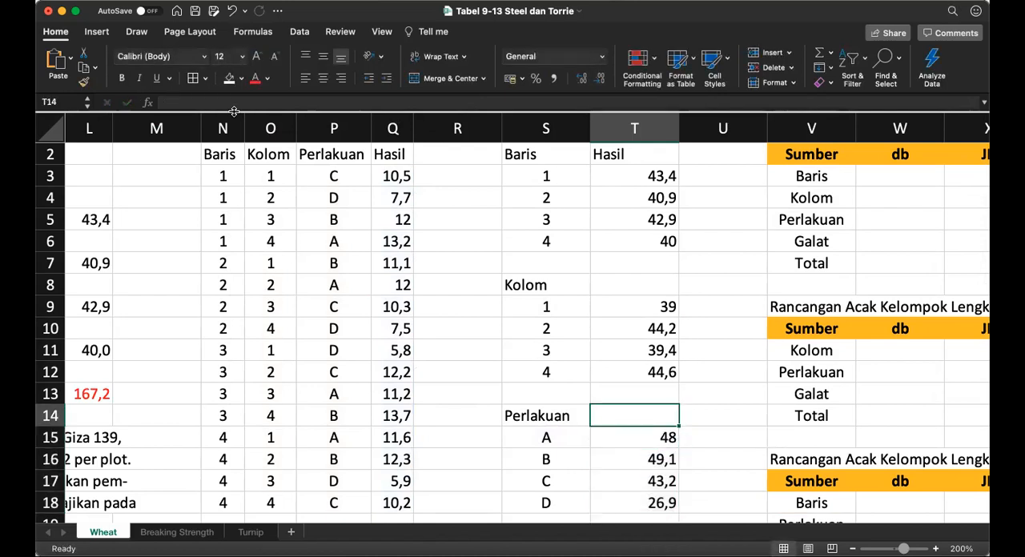
{"action": "key", "text": "Up"}
{"action": "key", "text": "Up"}
{"action": "key", "text": "Up"}
{"action": "key", "text": "Up"}
{"action": "key", "text": "Up"}
{"action": "key", "text": "Up"}
{"action": "key", "text": "Up"}
{"action": "key", "text": "Up"}
{"action": "key", "text": "Up"}
{"action": "key", "text": "Up"}
{"action": "key", "text": "Up"}
{"action": "key", "text": "Up"}
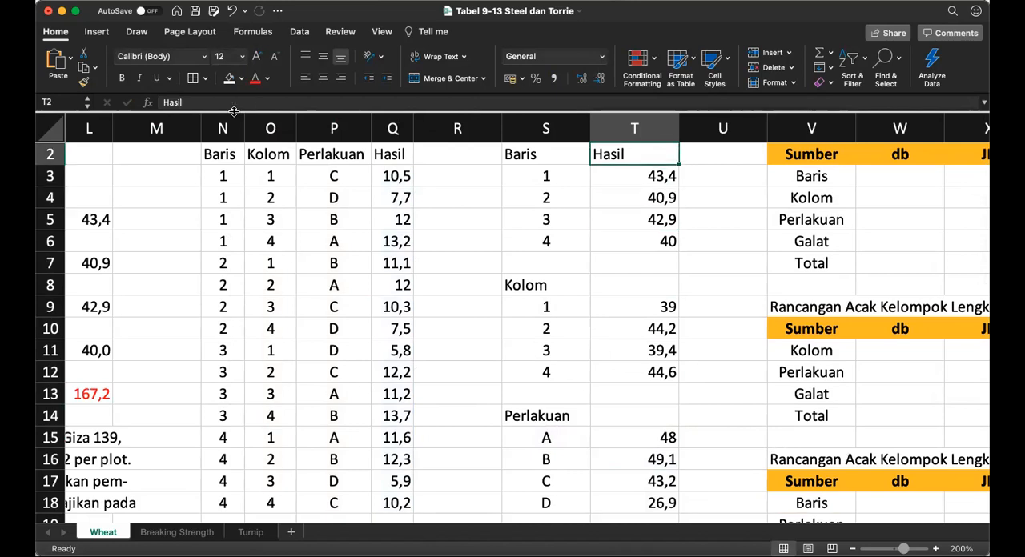
{"action": "key", "text": "Up"}
{"action": "key", "text": "Down"}
{"action": "key", "text": "Down"}
{"action": "key", "text": "shift+Down"}
{"action": "key", "text": "shift+Down"}
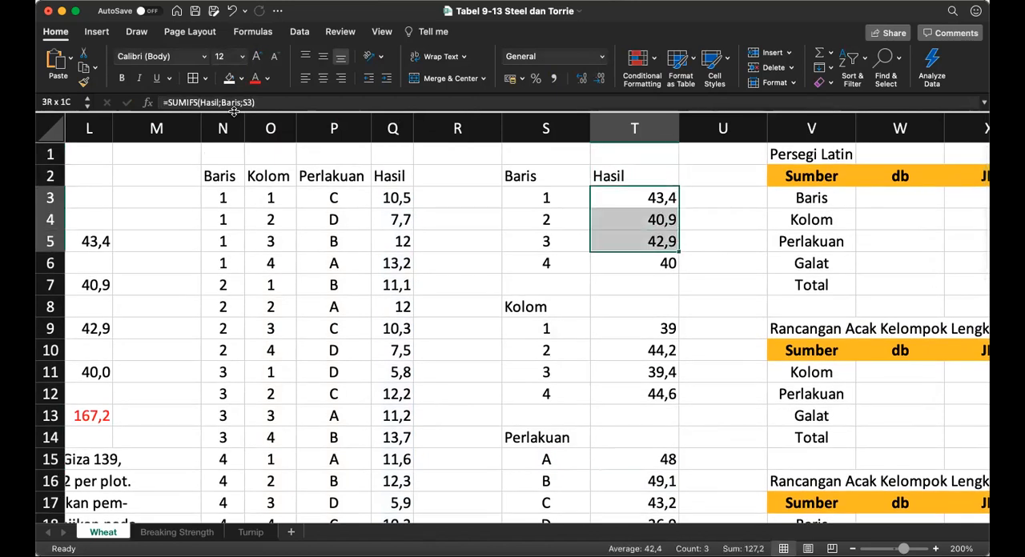
{"action": "key", "text": "shift+Down"}
{"action": "left_click", "coordinate": [66, 102]}
{"action": "type", "text": "TotBar"}
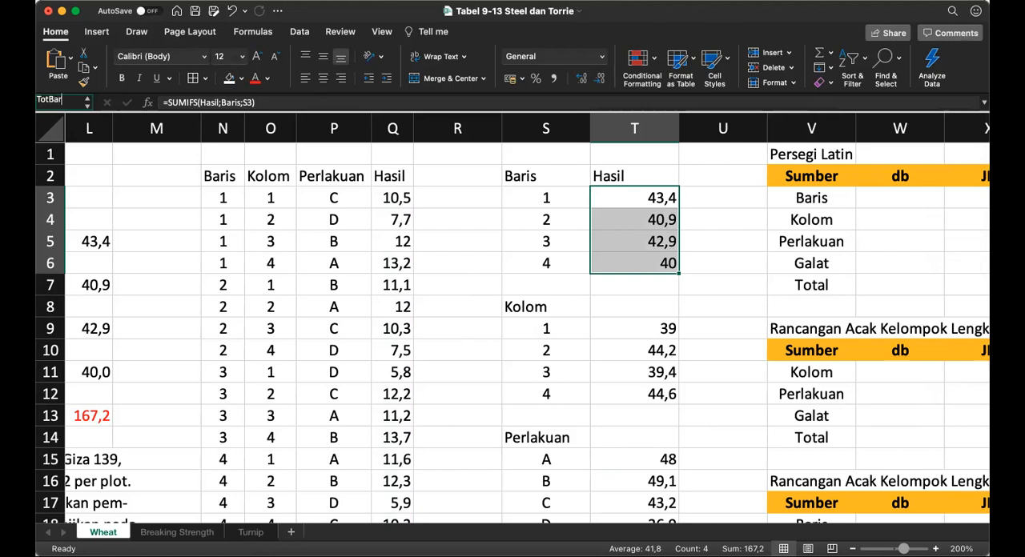
{"action": "type", "text": "is"}
{"action": "key", "text": "Return"}
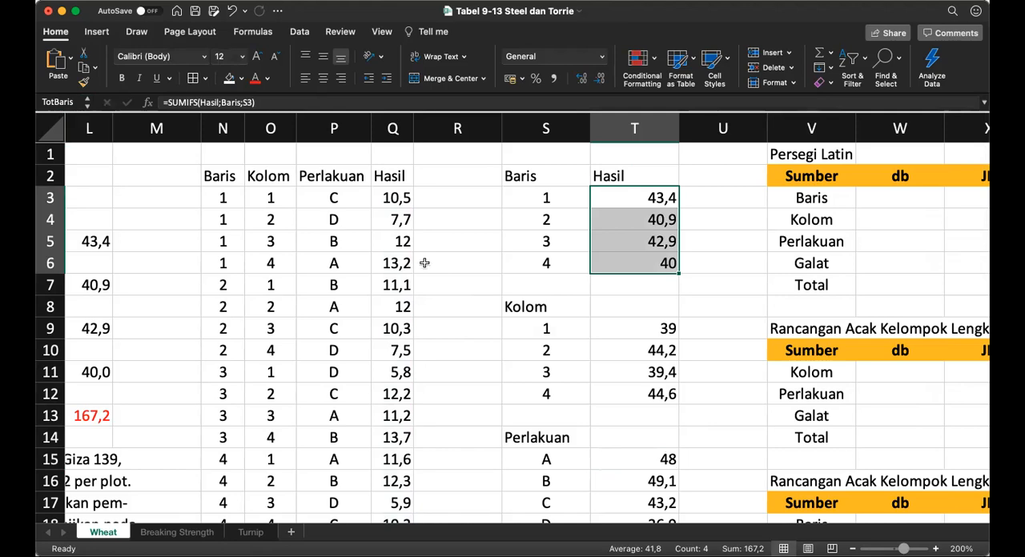
Step: Name the Kolom totals range T9:T12 as TotKolom
{"action": "left_click_drag", "start_coordinate": [630, 328], "coordinate": [630, 394]}
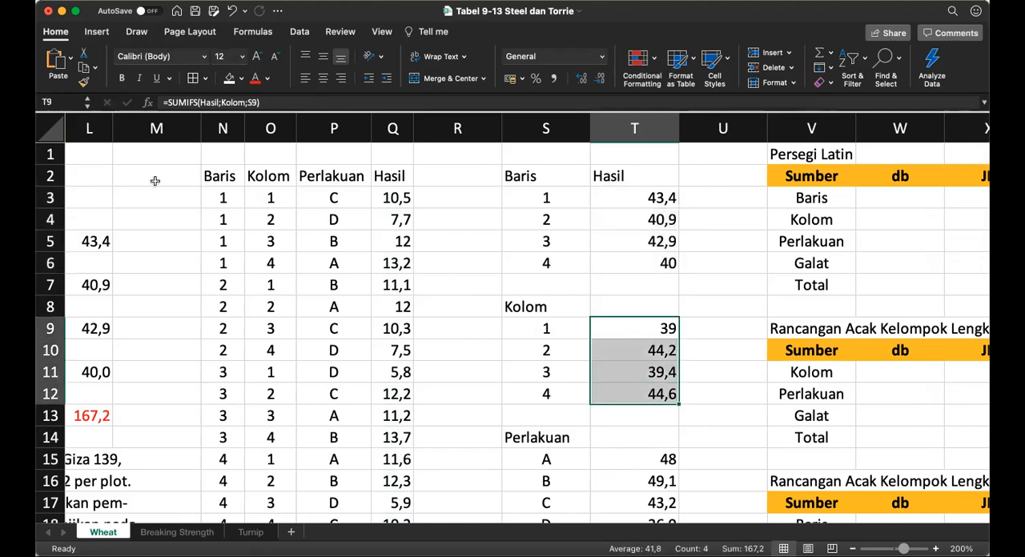
{"action": "left_click", "coordinate": [58, 105]}
{"action": "type", "text": "TotBaris"}
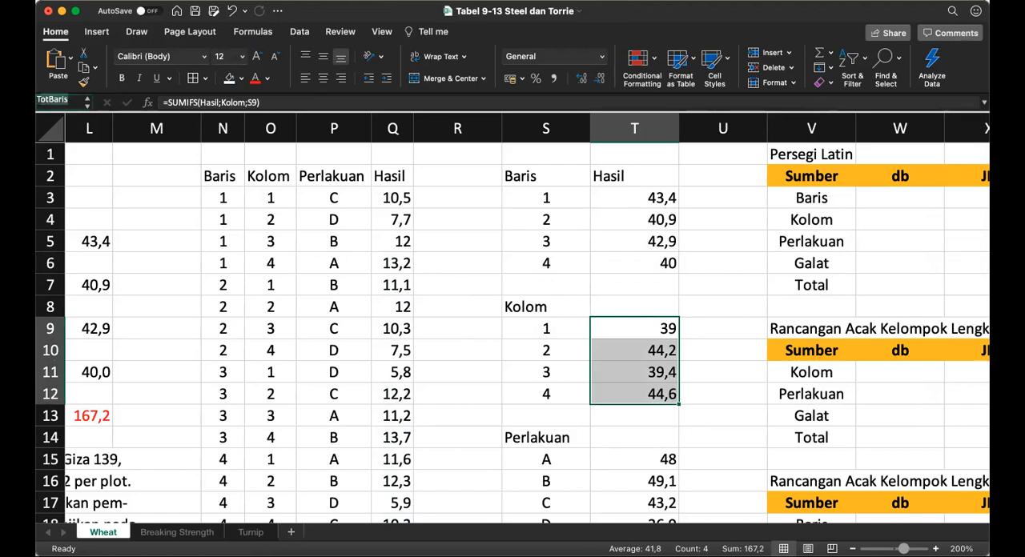
{"action": "key", "text": "BackSpace"}
{"action": "key", "text": "BackSpace"}
{"action": "key", "text": "BackSpace"}
{"action": "key", "text": "BackSpace"}
{"action": "key", "text": "BackSpace"}
{"action": "type", "text": "Kolom"}
{"action": "key", "text": "Return"}
Step: Name the Perlakuan totals range T15:T18 as TotPerlakuan
{"action": "left_click", "coordinate": [619, 462]}
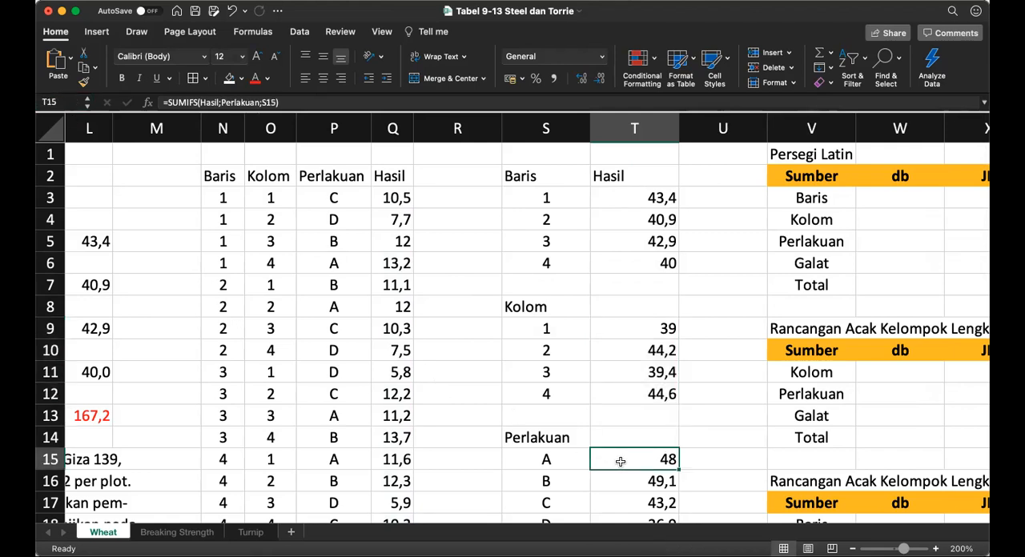
{"action": "key", "text": "shift+Down"}
{"action": "key", "text": "shift+Down"}
{"action": "key", "text": "shift+Down"}
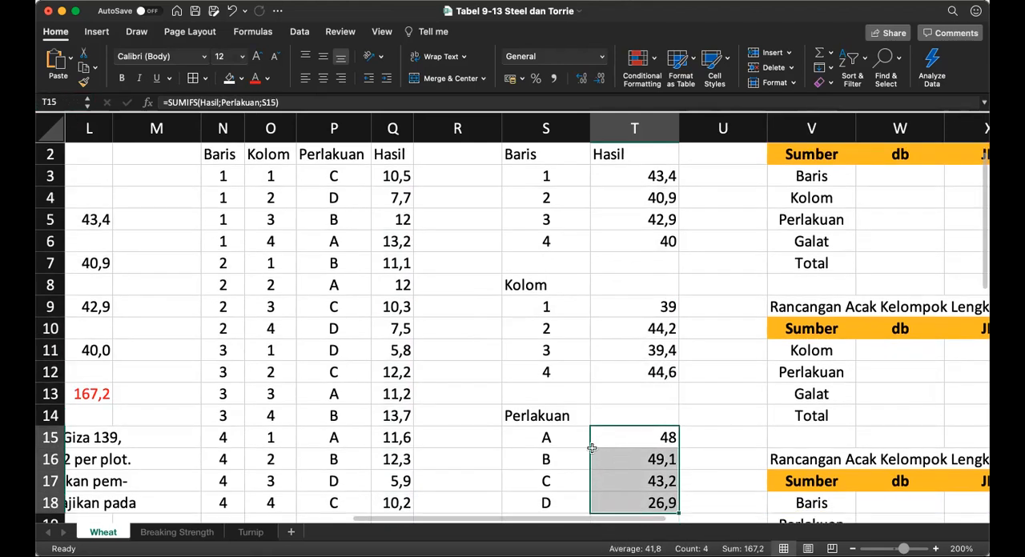
{"action": "left_click", "coordinate": [59, 102]}
{"action": "type", "text": "TotBaris"}
{"action": "key", "text": "BackSpace"}
{"action": "key", "text": "BackSpace"}
{"action": "key", "text": "BackSpace"}
{"action": "key", "text": "BackSpace"}
{"action": "key", "text": "BackSpace"}
{"action": "type", "text": "Perlakuan"}
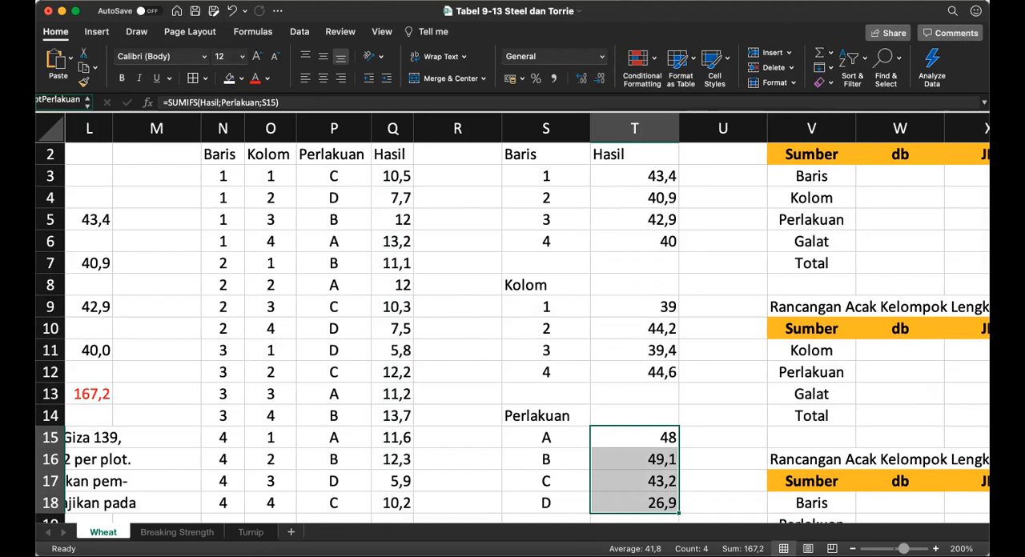
{"action": "key", "text": "Return"}
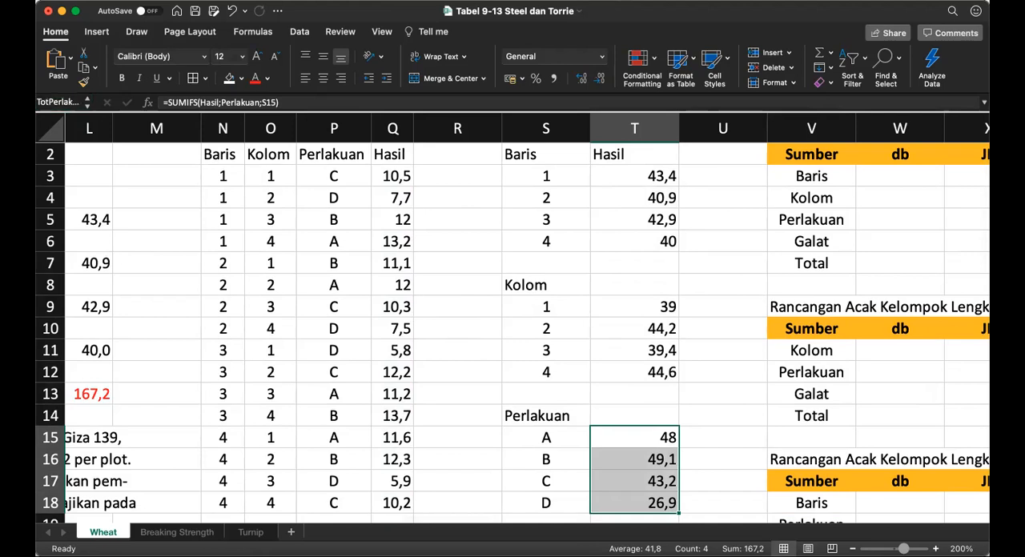
Step: Look over the empty db cells from Baris to Total in the Persegi Latin table
{"action": "key", "text": "Up"}
{"action": "key", "text": "Up"}
{"action": "key", "text": "Up"}
{"action": "key", "text": "Up"}
{"action": "key", "text": "Up"}
{"action": "key", "text": "Up"}
{"action": "key", "text": "Up"}
{"action": "key", "text": "Up"}
{"action": "key", "text": "Up"}
{"action": "key", "text": "Right"}
{"action": "key", "text": "Right"}
{"action": "key", "text": "Right"}
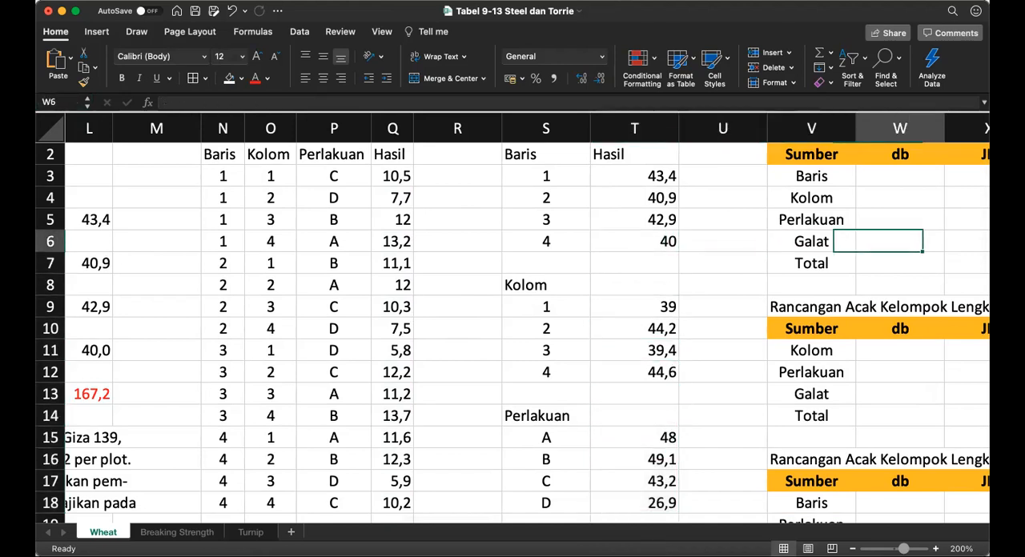
{"action": "key", "text": "Down"}
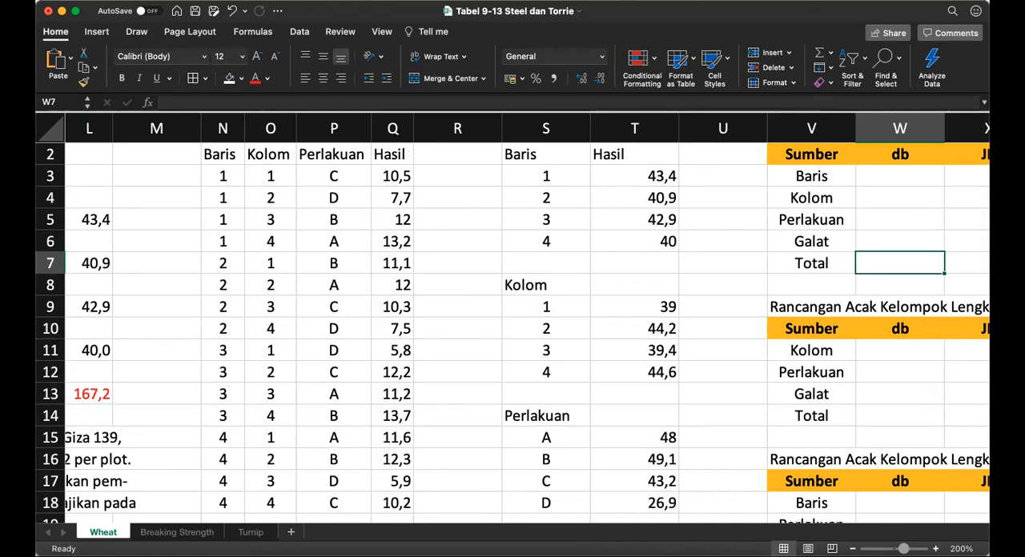
{"action": "key", "text": "Up"}
{"action": "key", "text": "Up"}
{"action": "key", "text": "Up"}
{"action": "key", "text": "Up"}
{"action": "key", "text": "Up"}
{"action": "key", "text": "Up"}
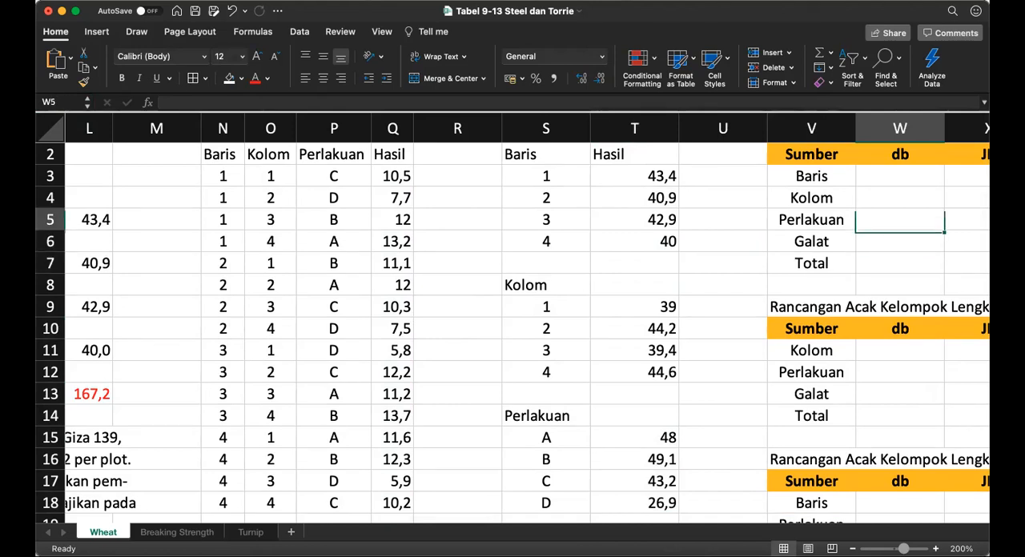
{"action": "key", "text": "Down"}
{"action": "key", "text": "Down"}
{"action": "key", "text": "Down"}
{"action": "key", "text": "Down"}
{"action": "key", "text": "Down"}
{"action": "key", "text": "Down"}
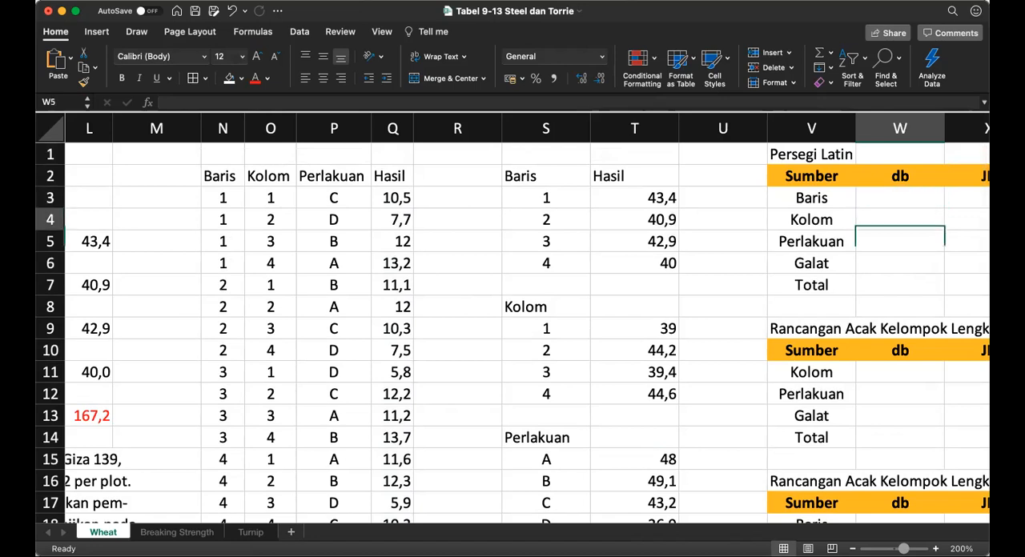
Step: Enter =COUNT(Hasil)-1 as the Total db in cell W7 of the Persegi Latin table
{"action": "key", "text": "Right"}
{"action": "key", "text": "Right"}
{"action": "key", "text": "Right"}
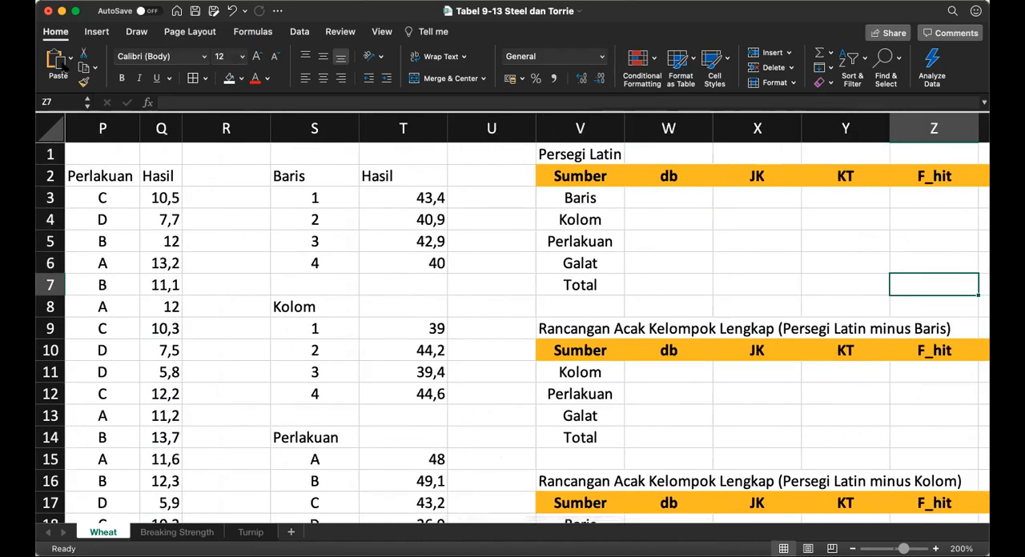
{"action": "left_click", "coordinate": [161, 197]}
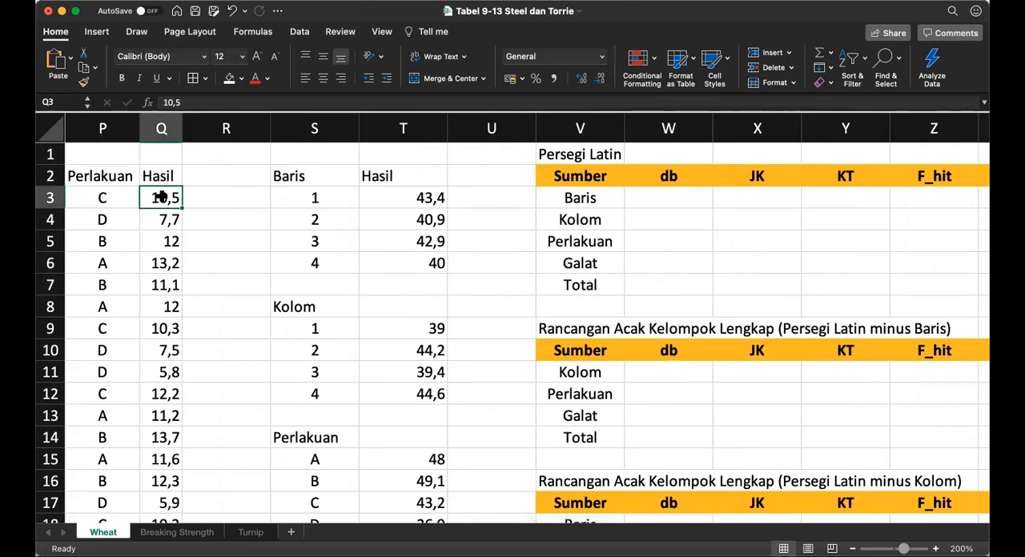
{"action": "key", "text": "ctrl+shift+Down"}
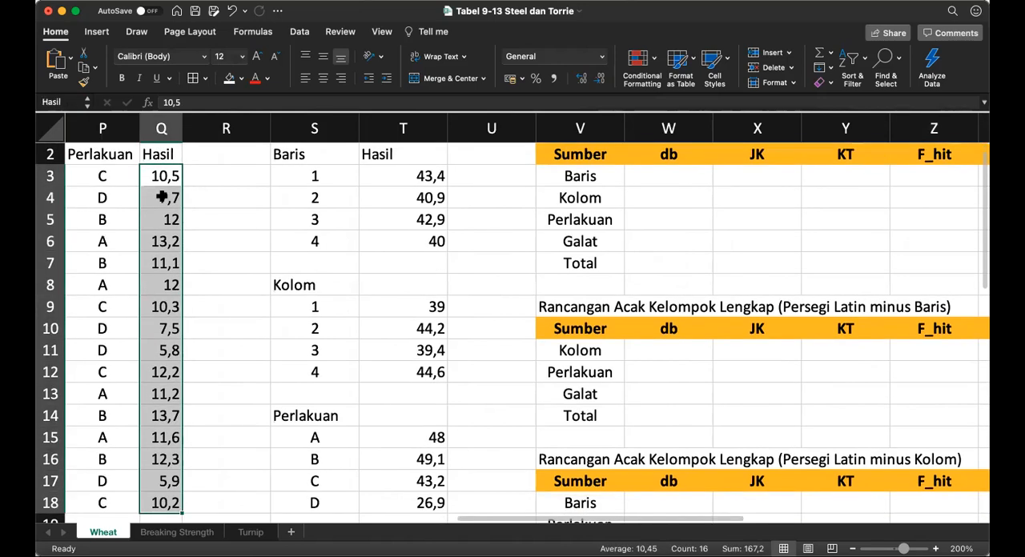
{"action": "left_click", "coordinate": [683, 262]}
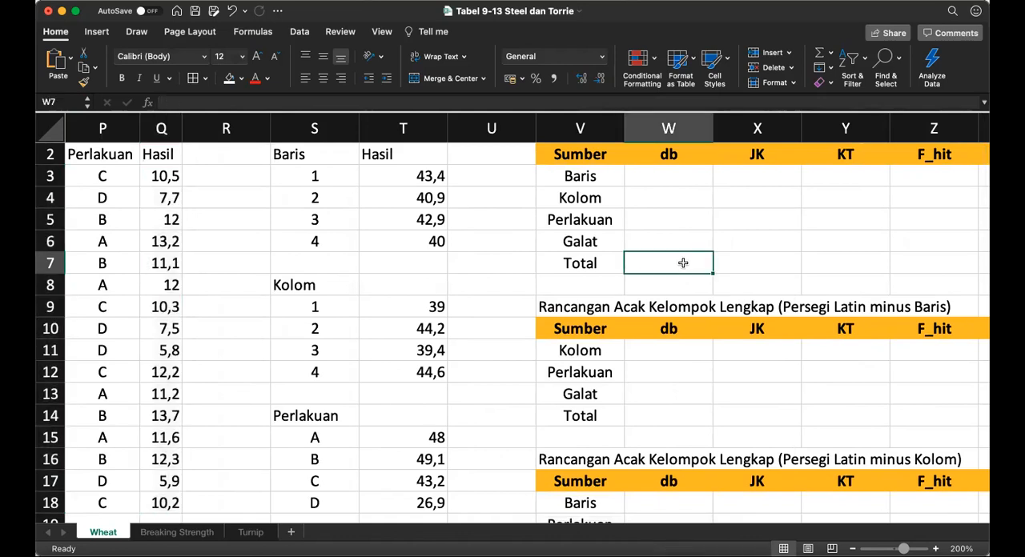
{"action": "type", "text": "=count("}
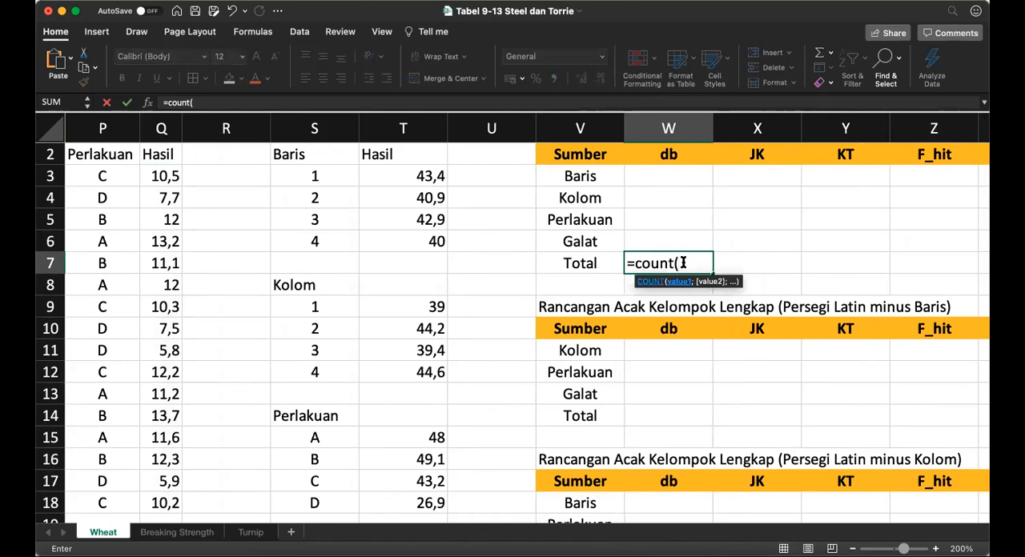
{"action": "type", "text": "Hasil)-1"}
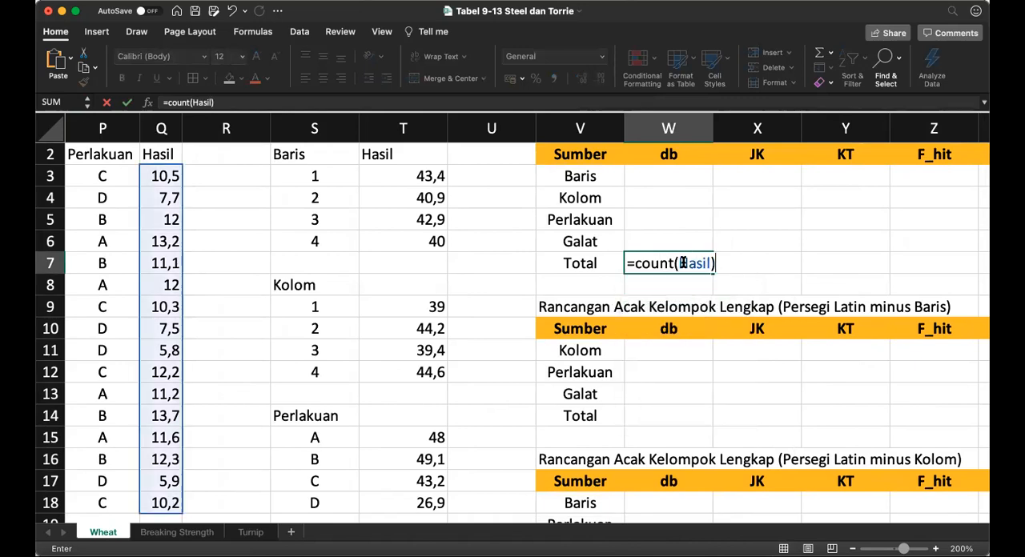
{"action": "key", "text": "Return"}
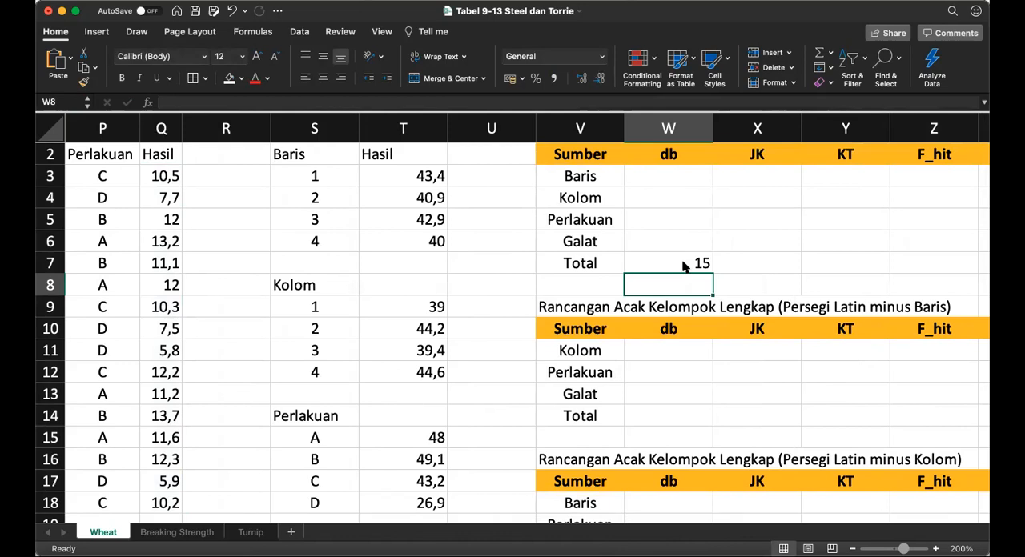
Step: Copy the Total db formula into the Baris, Kolom and Perlakuan db cells W3:W5
{"action": "key", "text": "Up"}
{"action": "key", "text": "Up"}
{"action": "key", "text": "Up"}
{"action": "key", "text": "Up"}
{"action": "key", "text": "Up"}
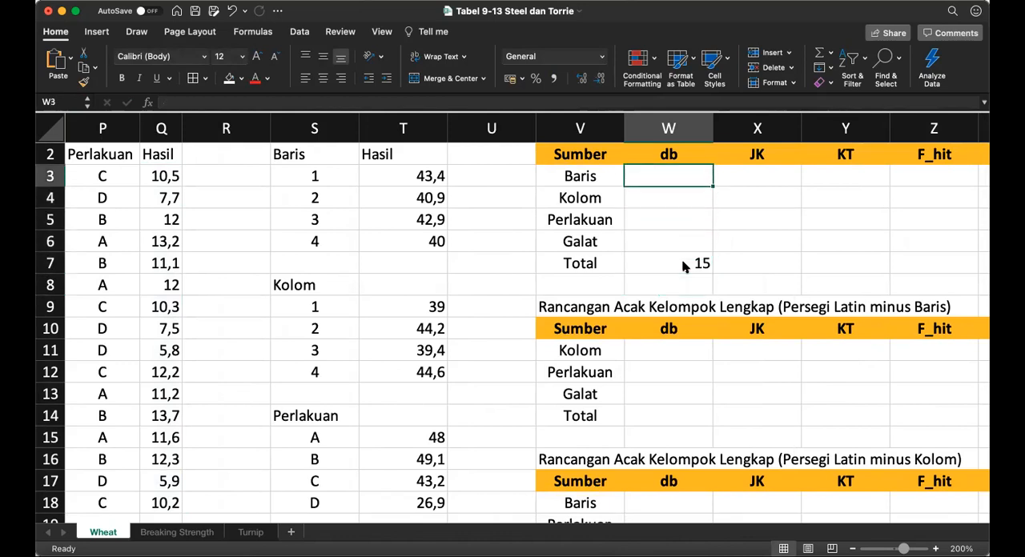
{"action": "key", "text": "Down"}
{"action": "key", "text": "Down"}
{"action": "key", "text": "Down"}
{"action": "key", "text": "Down"}
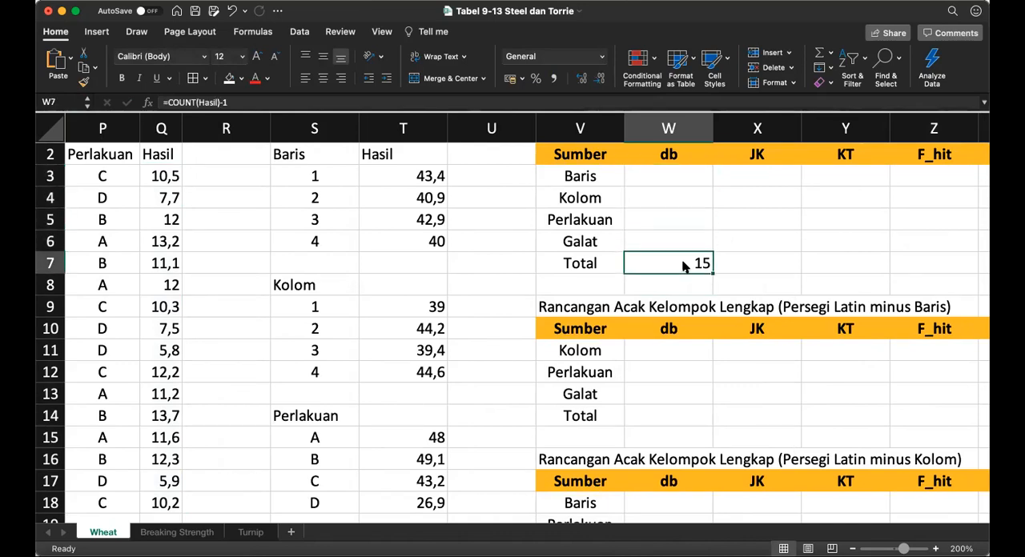
{"action": "key", "text": "cmd+c"}
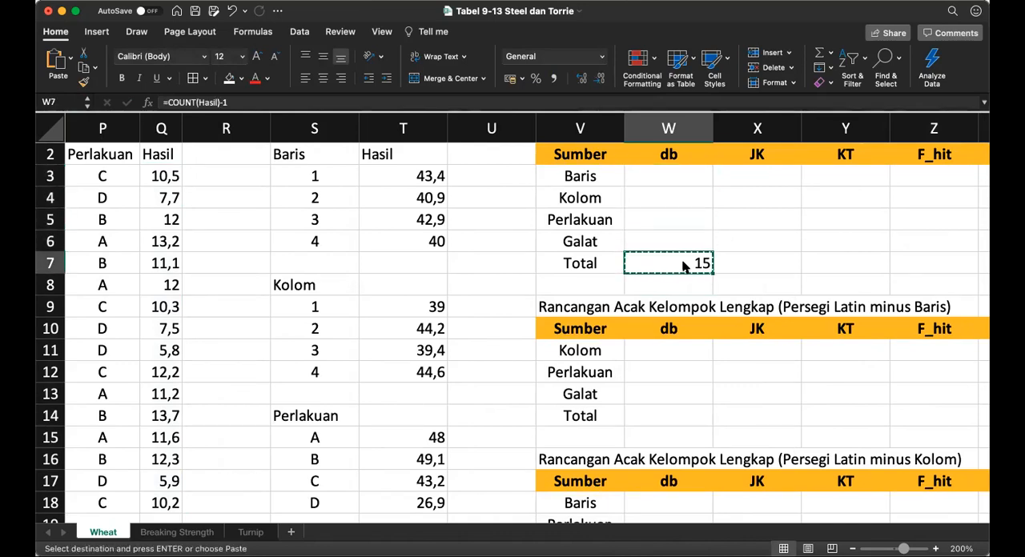
{"action": "key", "text": "Up"}
{"action": "key", "text": "Up"}
{"action": "key", "text": "Up"}
{"action": "key", "text": "Up"}
{"action": "key", "text": "shift+Down"}
{"action": "key", "text": "shift+Down"}
{"action": "key", "text": "shift+Down"}
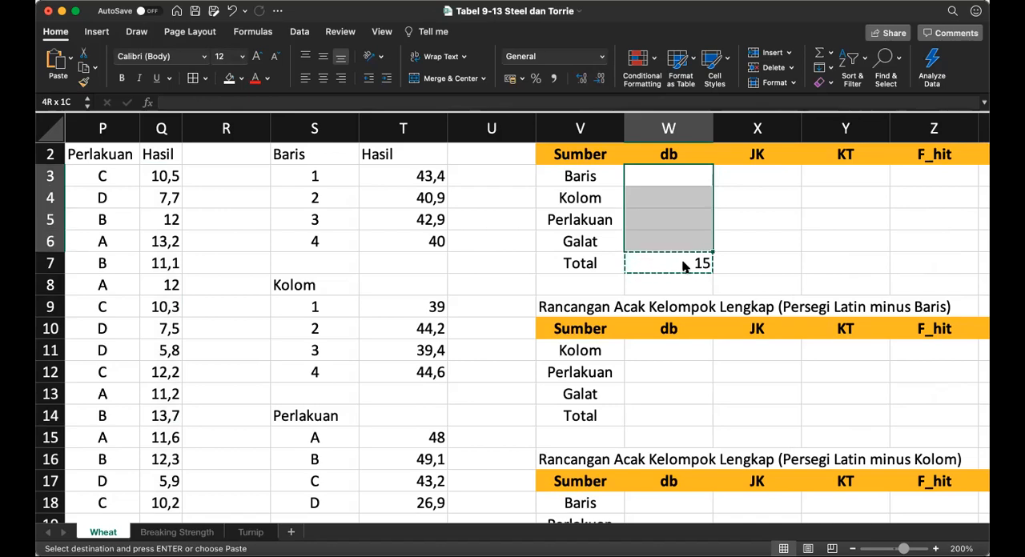
{"action": "key", "text": "shift+Up"}
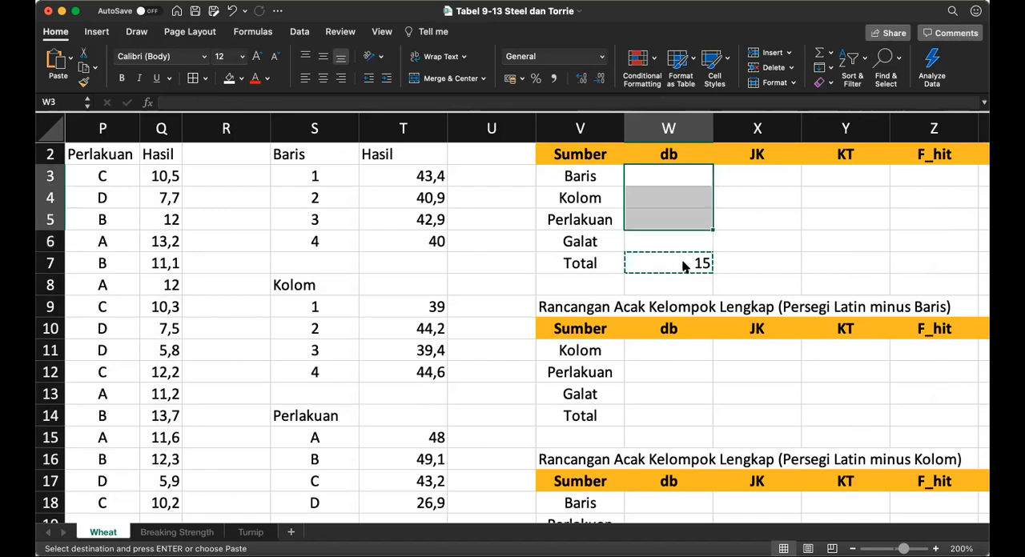
{"action": "key", "text": "cmd+v"}
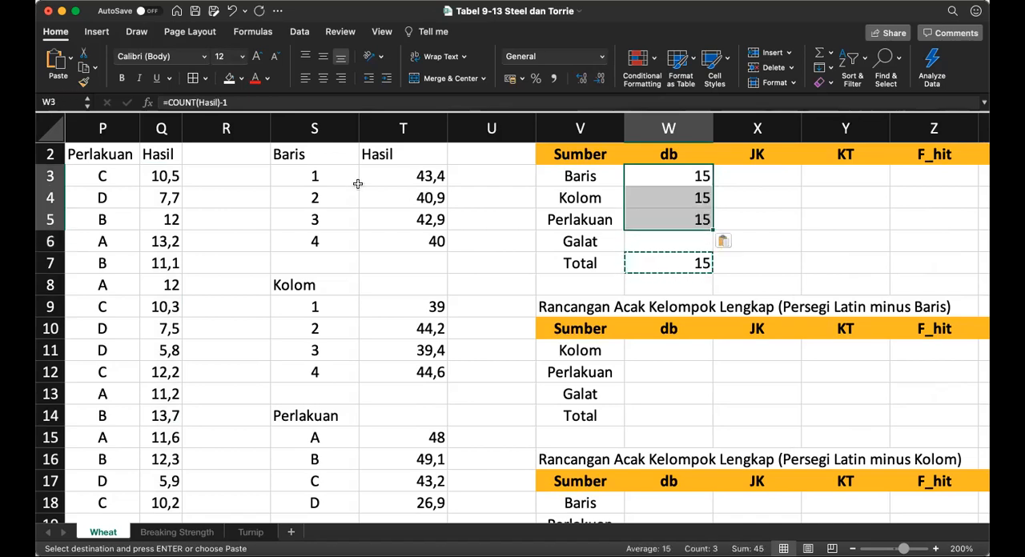
Step: Change the Baris db formula in W3 to count the TotBaris range: =COUNT(TotBaris)-1
{"action": "left_click", "coordinate": [216, 102]}
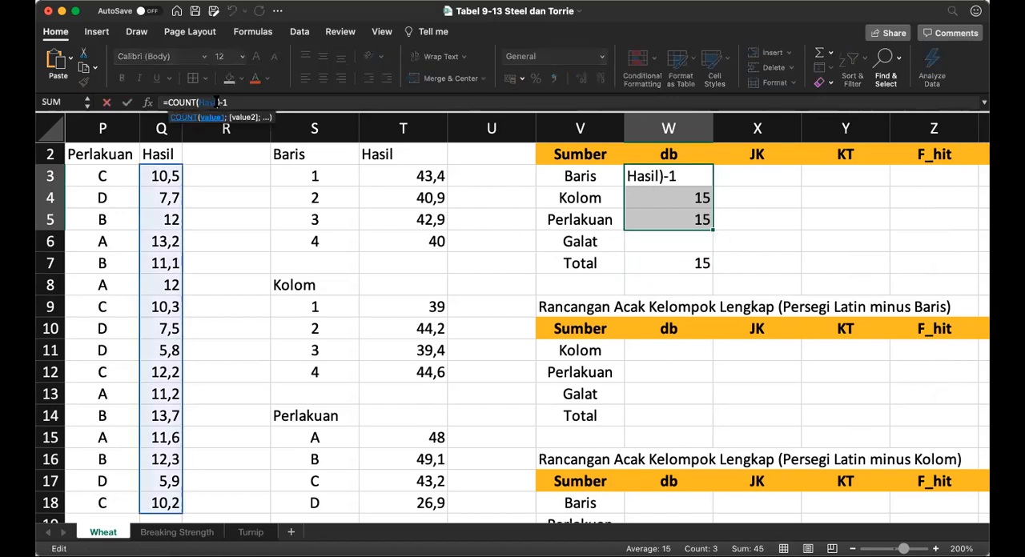
{"action": "double_click", "coordinate": [216, 102]}
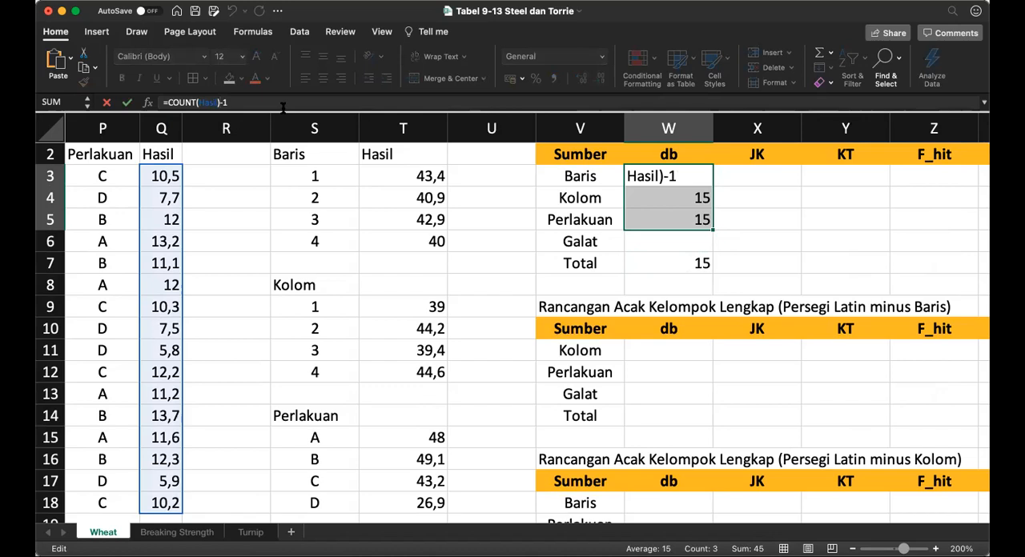
{"action": "key", "text": "Right"}
{"action": "key", "text": "BackSpace"}
{"action": "key", "text": "BackSpace"}
{"action": "key", "text": "BackSpace"}
{"action": "key", "text": "BackSpace"}
{"action": "key", "text": "BackSpace"}
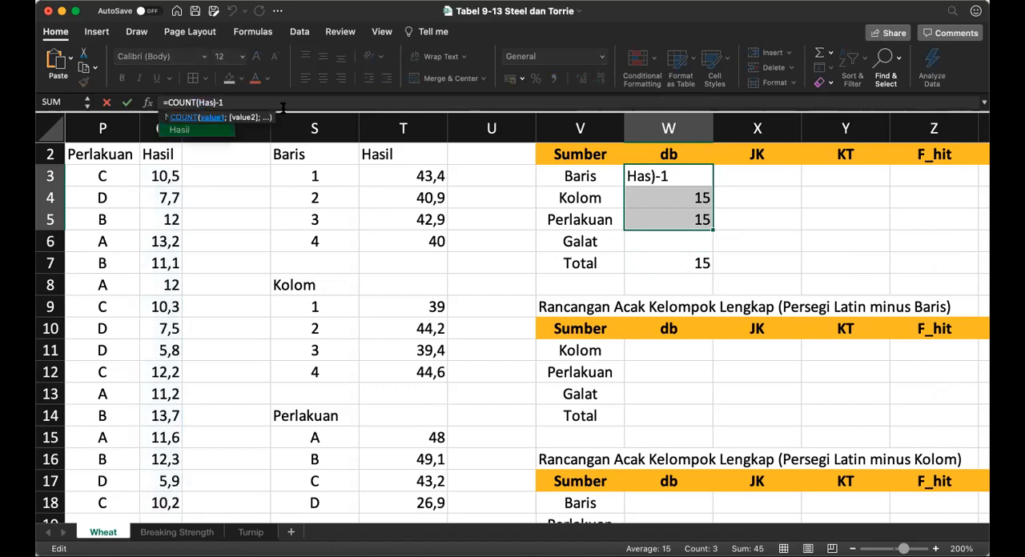
{"action": "type", "text": "Coun"}
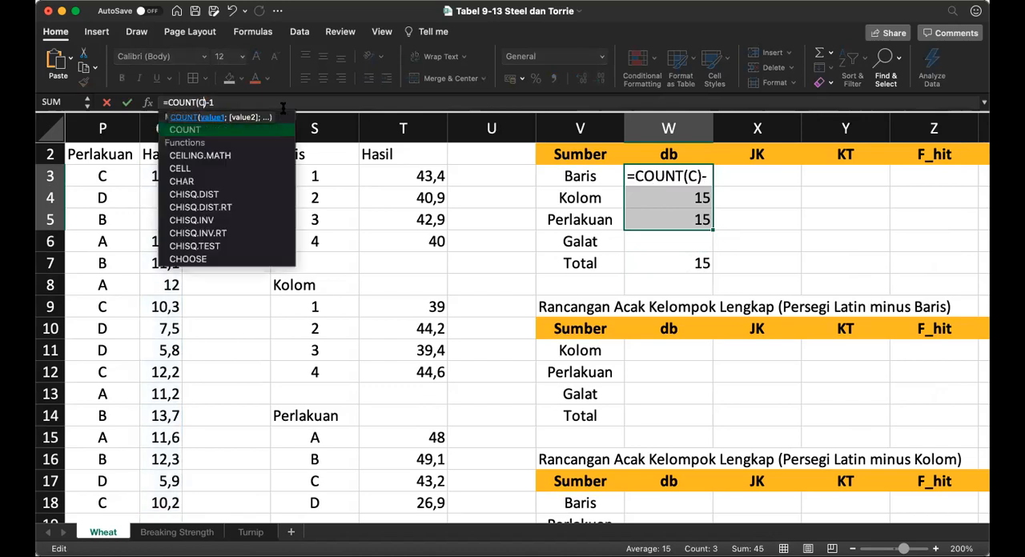
{"action": "key", "text": "BackSpace"}
{"action": "key", "text": "BackSpace"}
{"action": "key", "text": "BackSpace"}
{"action": "key", "text": "BackSpace"}
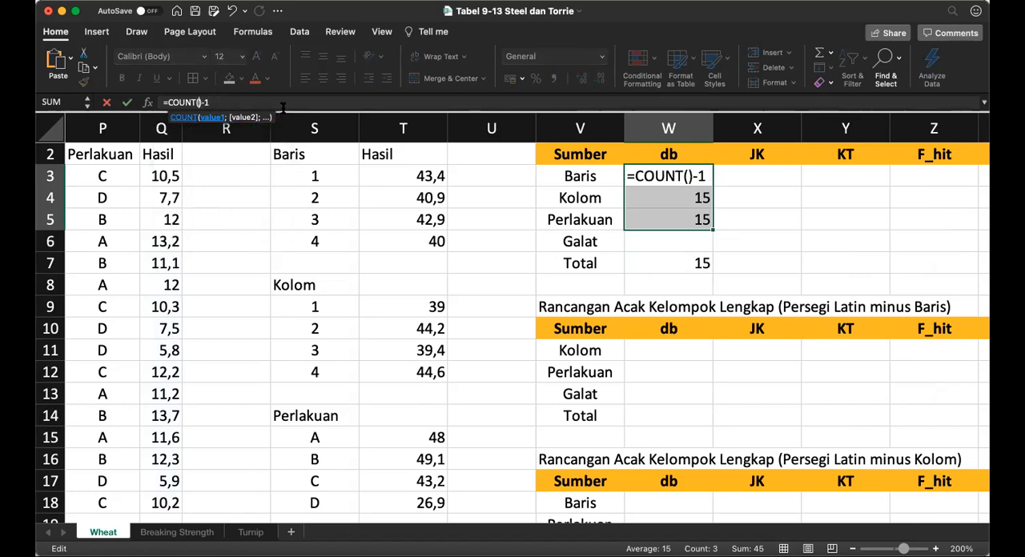
{"action": "type", "text": "("}
{"action": "type", "text": "tot"}
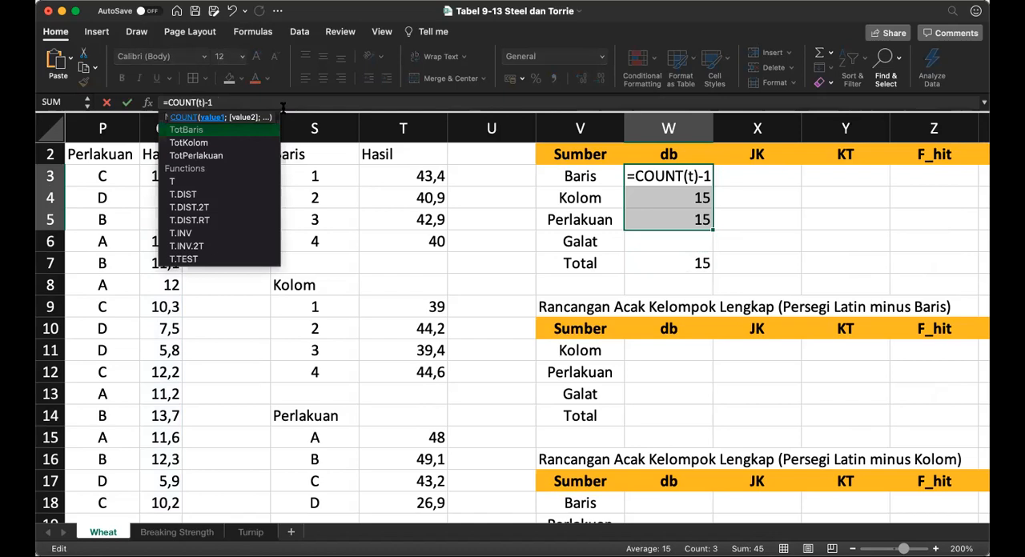
{"action": "type", "text": "bali"}
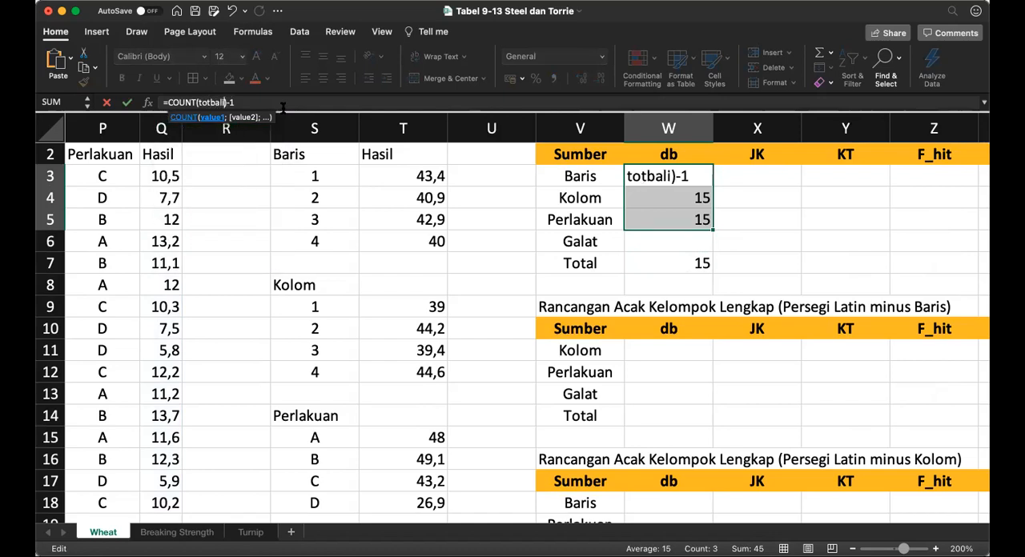
{"action": "key", "text": "BackSpace"}
{"action": "key", "text": "BackSpace"}
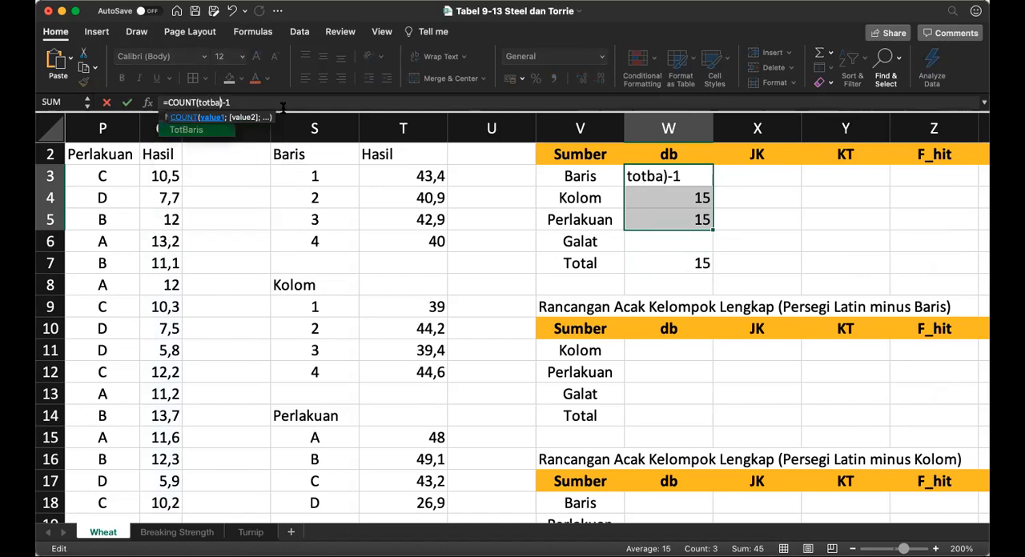
{"action": "type", "text": "ris"}
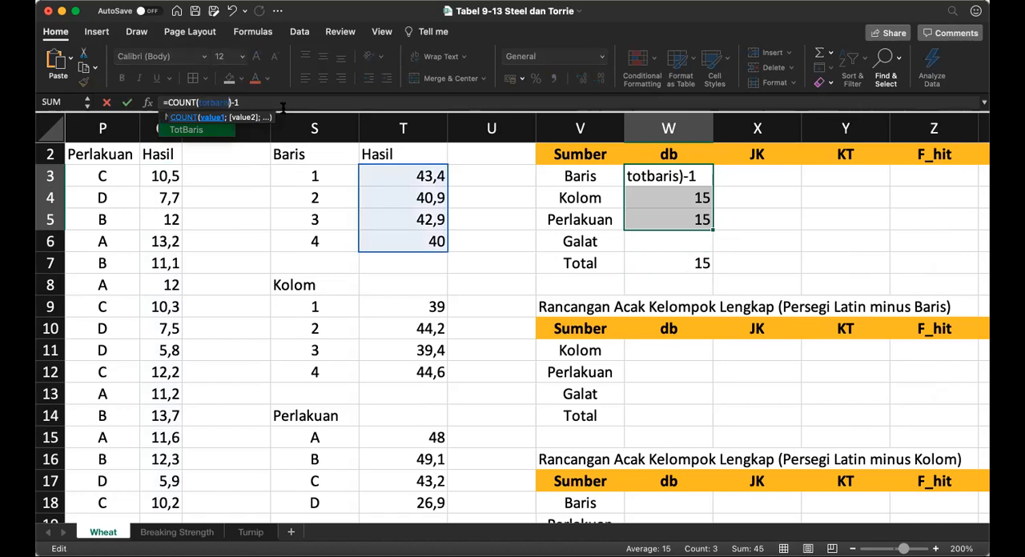
{"action": "key", "text": "Return"}
{"action": "key", "text": "Down"}
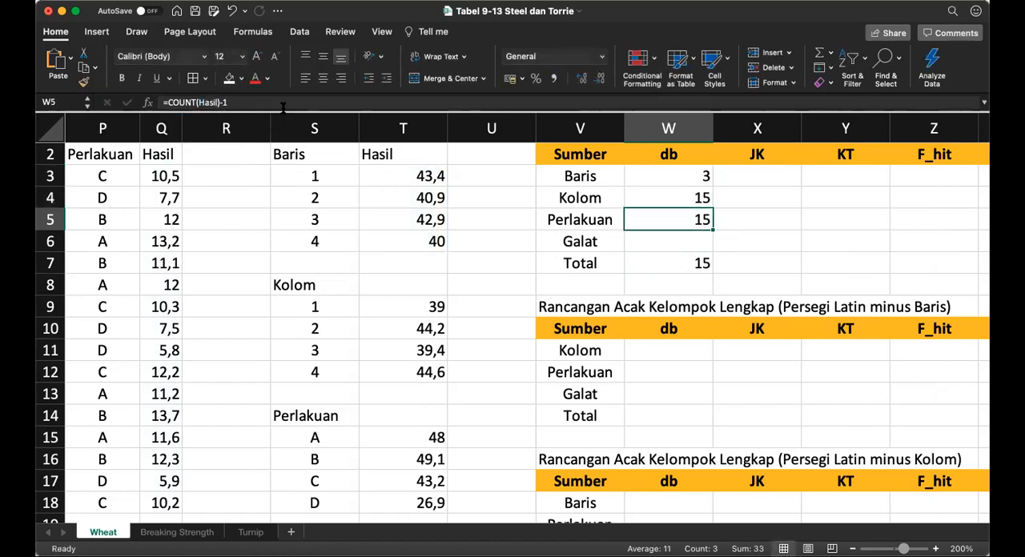
Step: Change the Kolom db formula in W4 to count the TotKolom range: =COUNT(TotKolom)-1
{"action": "key", "text": "Up"}
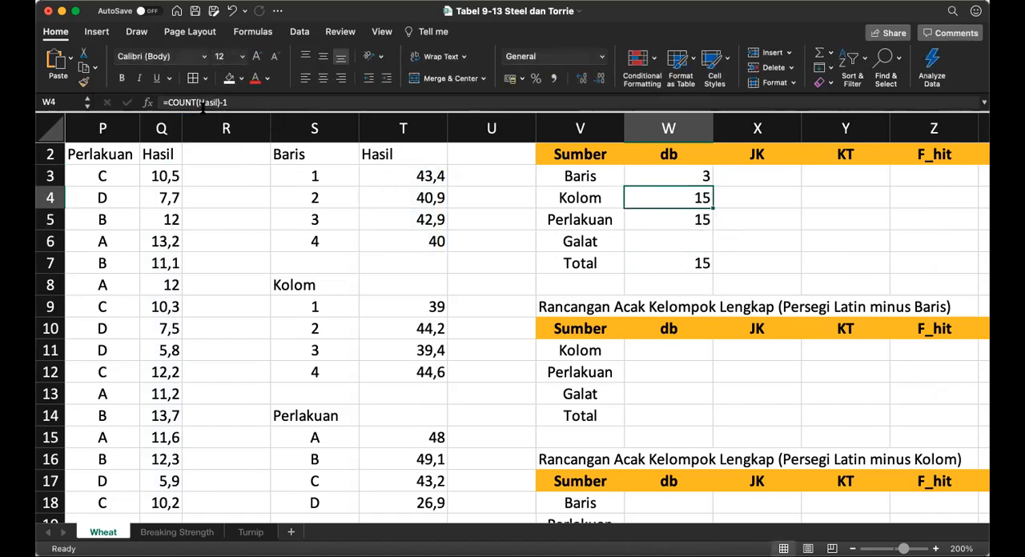
{"action": "double_click", "coordinate": [202, 102]}
{"action": "left_click_drag", "start_coordinate": [201, 102], "coordinate": [217, 103]}
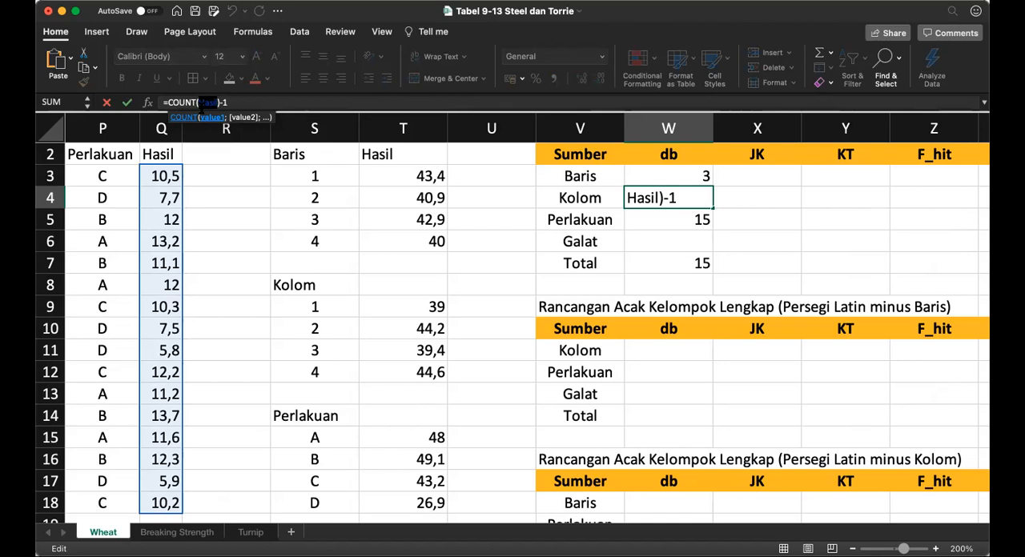
{"action": "type", "text": "toto"}
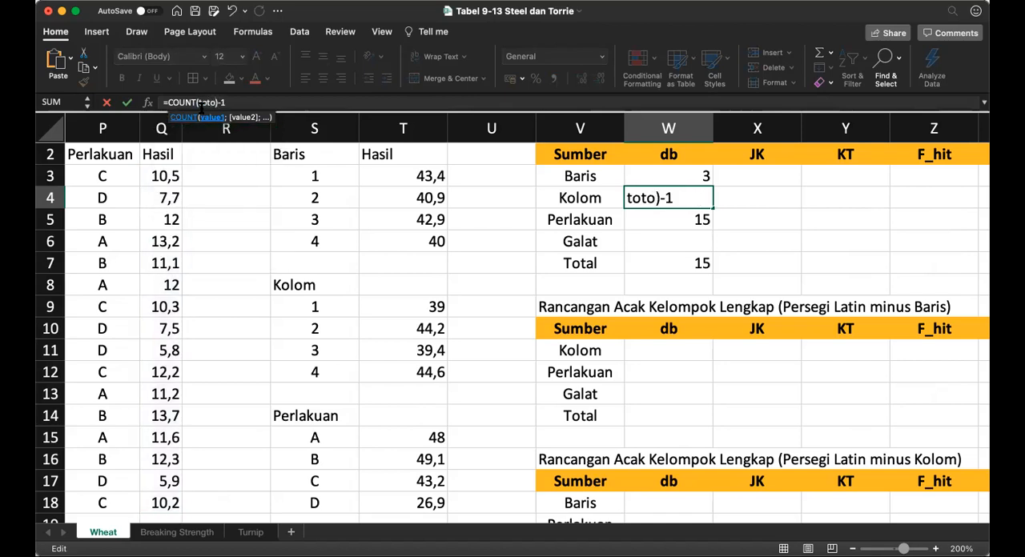
{"action": "key", "text": "BackSpace"}
{"action": "type", "text": "kolom"}
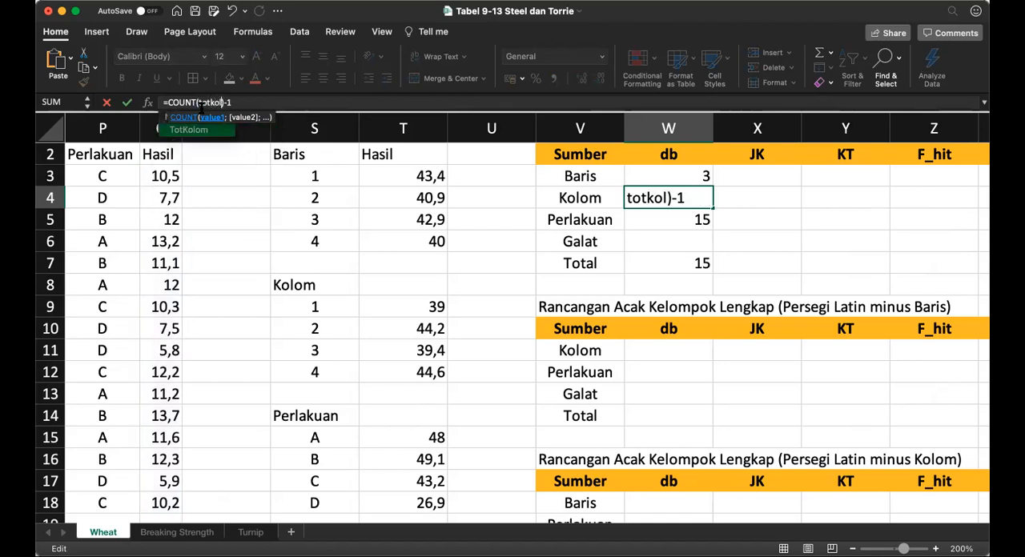
{"action": "key", "text": "Return"}
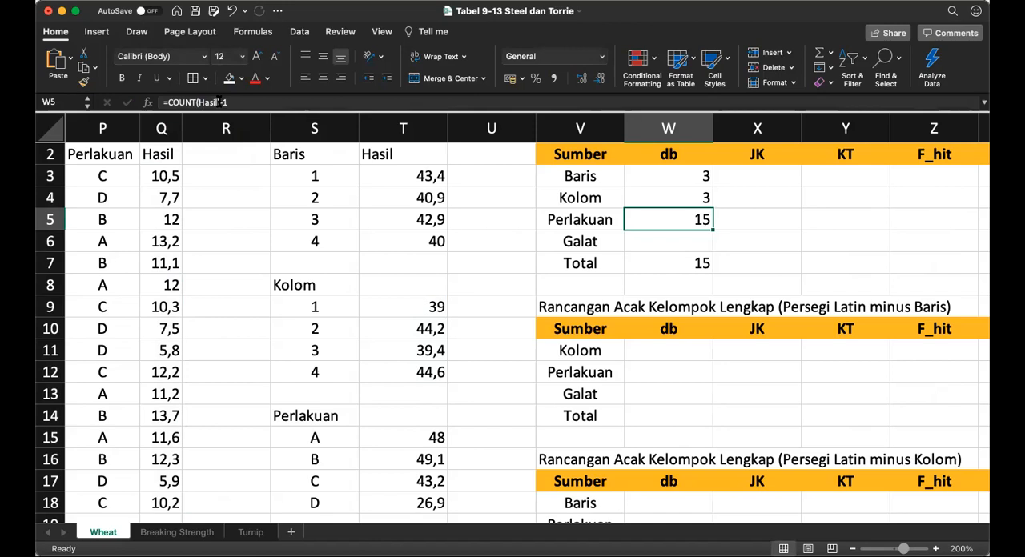
Step: Change the Perlakuan db formula in W5 to count the TotPerlakuan range: =COUNT(TotPerlakuan)-1
{"action": "double_click", "coordinate": [219, 102]}
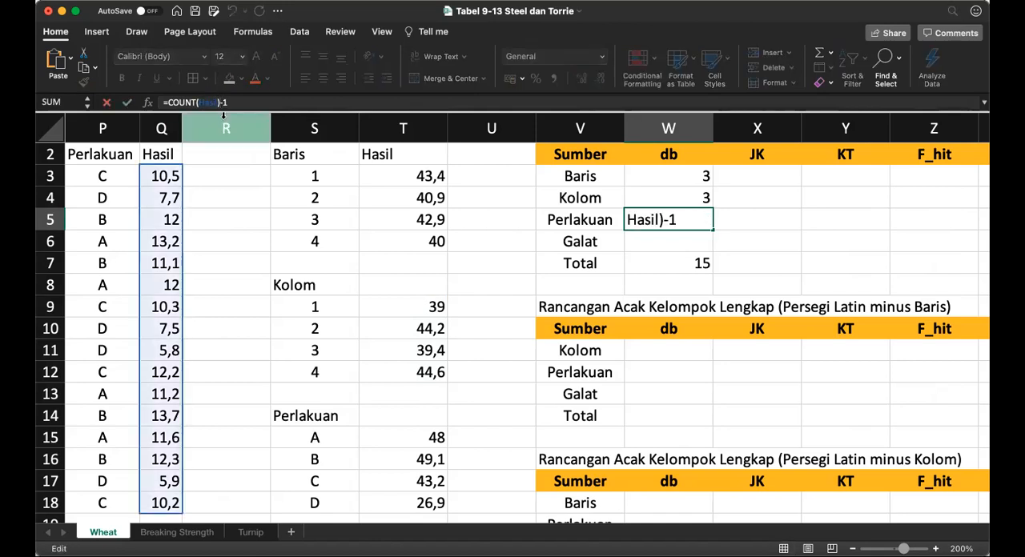
{"action": "type", "text": "tot"}
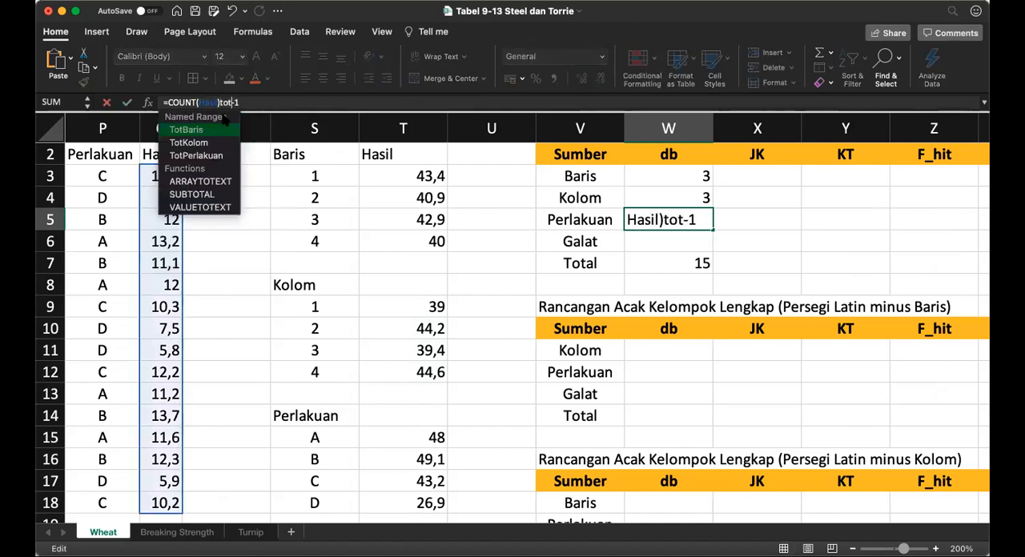
{"action": "key", "text": "BackSpace"}
{"action": "key", "text": "BackSpace"}
{"action": "key", "text": "BackSpace"}
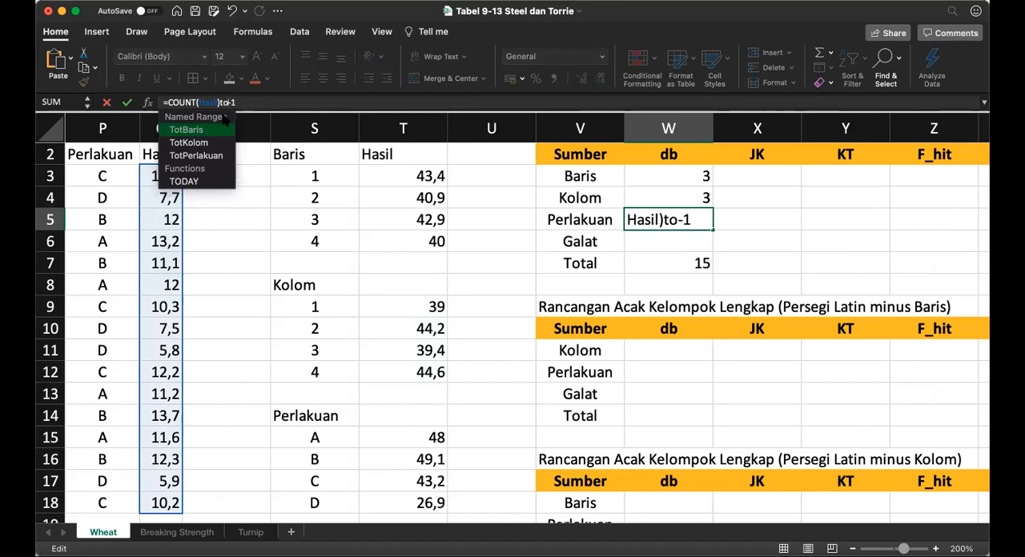
{"action": "key", "text": "Left"}
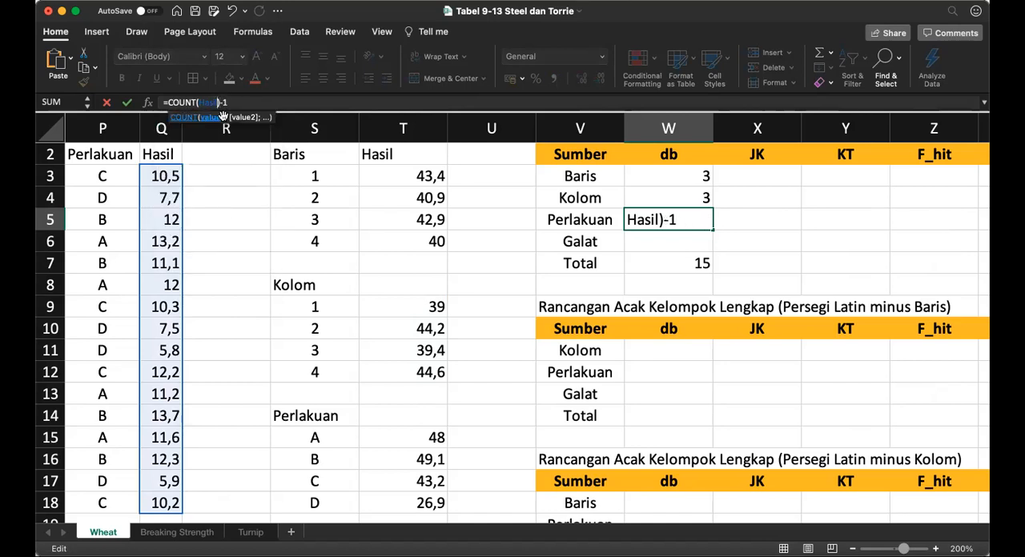
{"action": "key", "text": "BackSpace"}
{"action": "key", "text": "BackSpace"}
{"action": "key", "text": "BackSpace"}
{"action": "key", "text": "BackSpace"}
{"action": "key", "text": "BackSpace"}
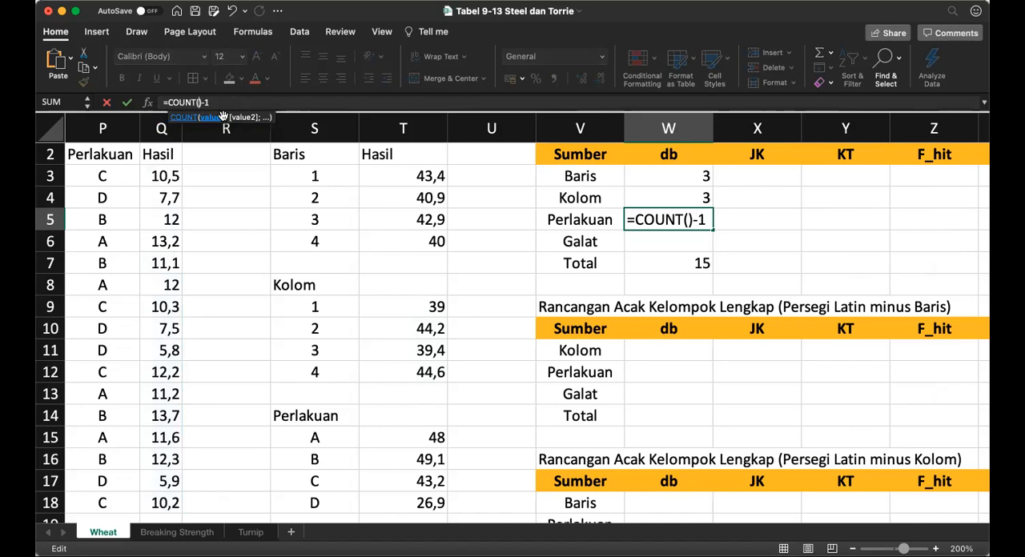
{"action": "type", "text": "totperlakua"}
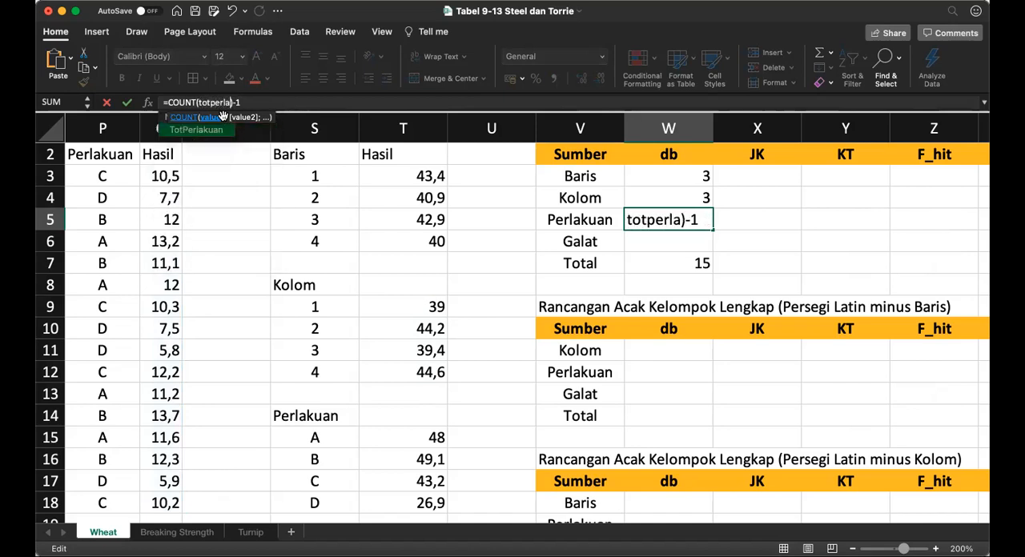
{"action": "type", "text": "n"}
{"action": "key", "text": "Return"}
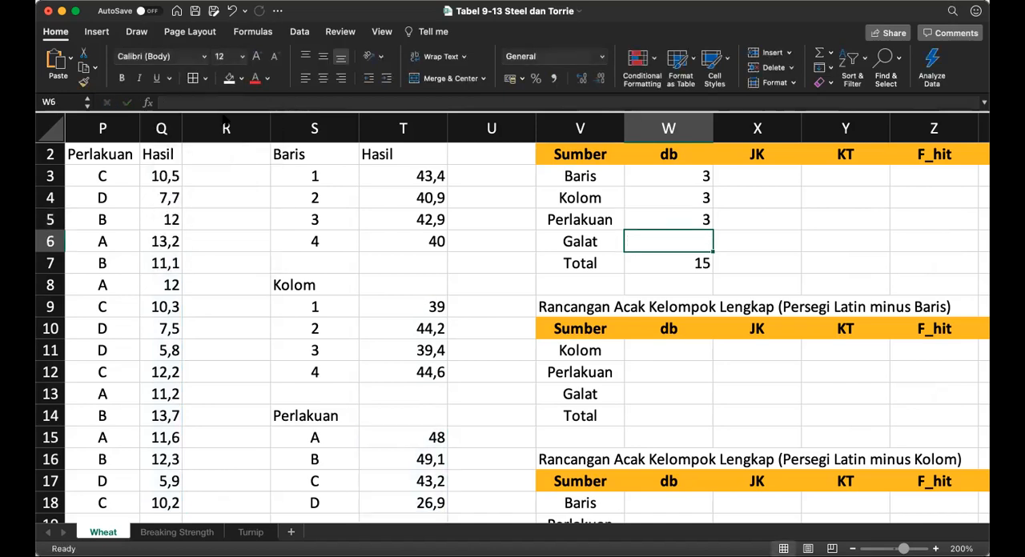
Step: Calculate the Galat db in W6 by subtracting the other sources from the total: =W7-W3-W4-W5
{"action": "type", "text": "="}
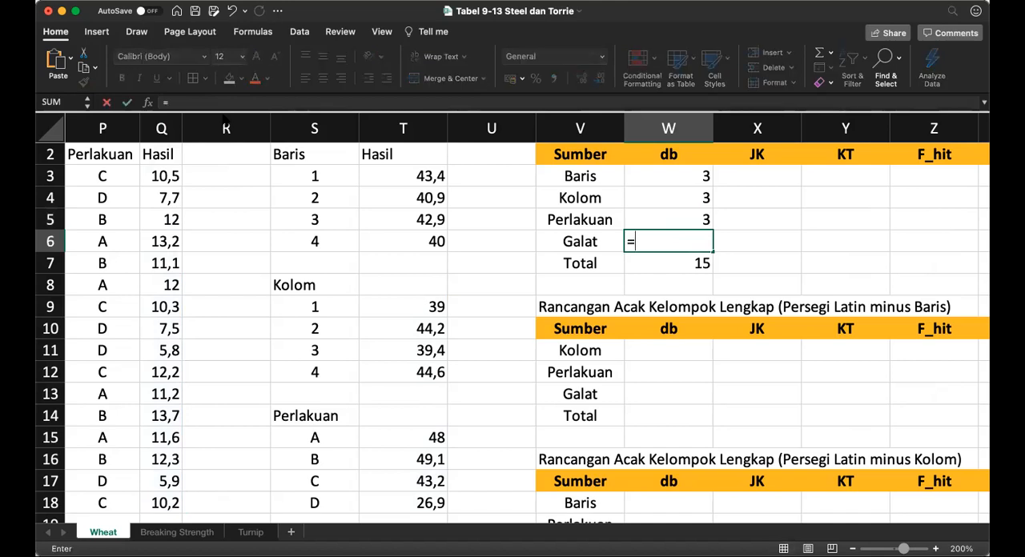
{"action": "key", "text": "Down"}
{"action": "type", "text": "-"}
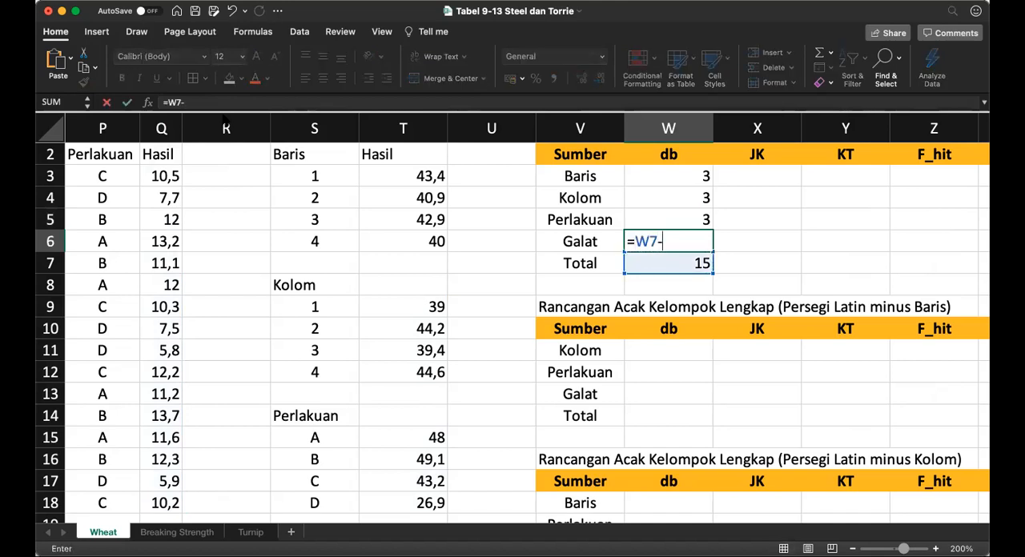
{"action": "key", "text": "Up"}
{"action": "key", "text": "Up"}
{"action": "key", "text": "Up"}
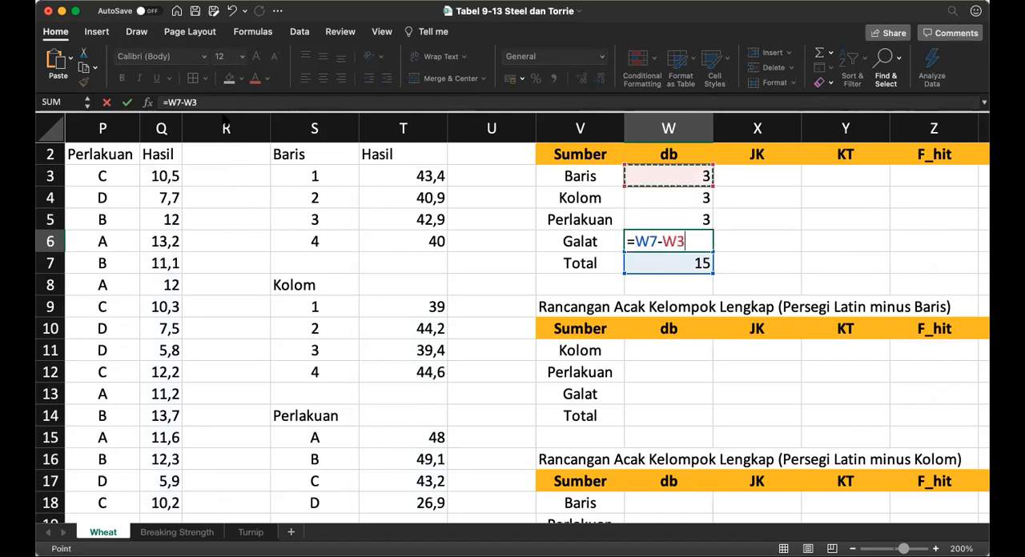
{"action": "type", "text": "-"}
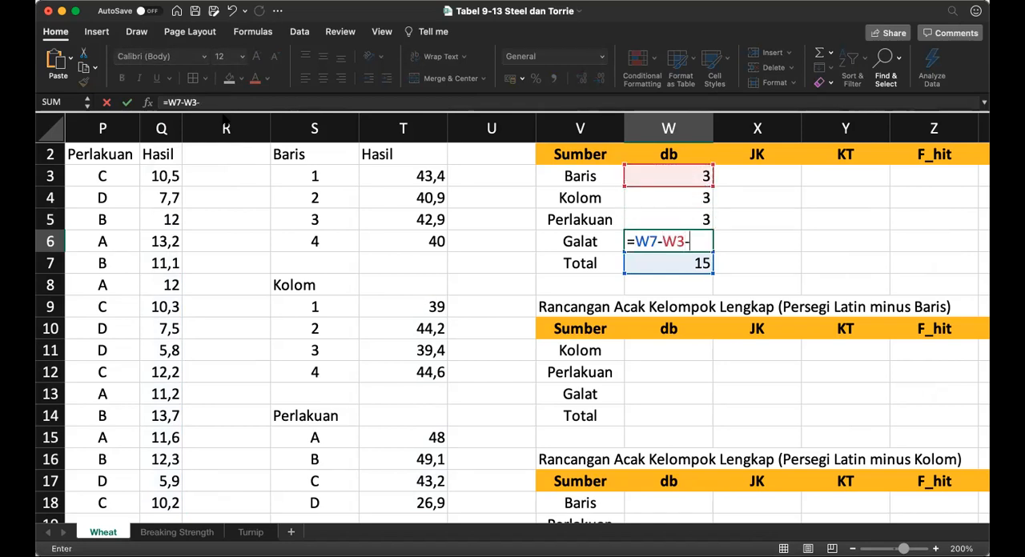
{"action": "key", "text": "Up"}
{"action": "key", "text": "Up"}
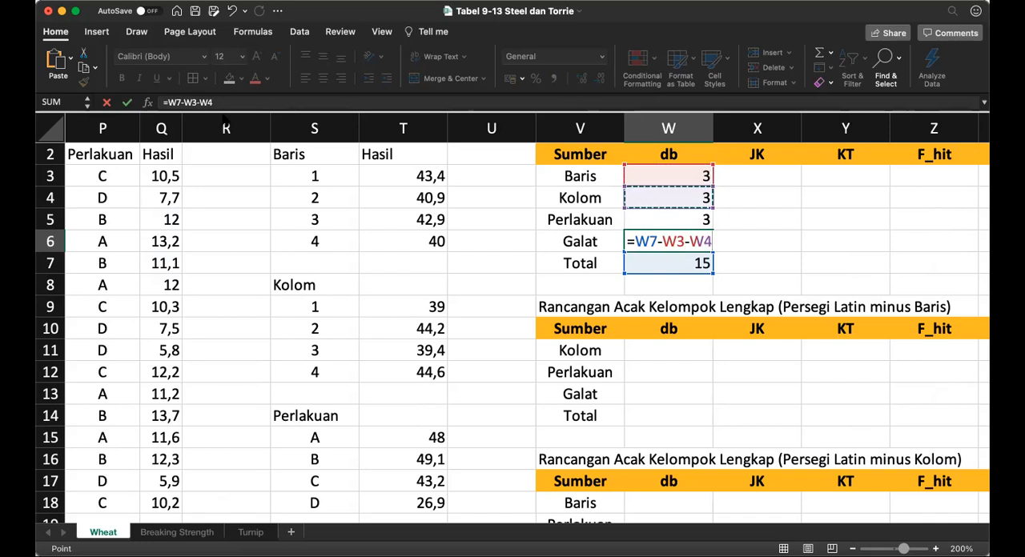
{"action": "type", "text": "-"}
{"action": "key", "text": "Up"}
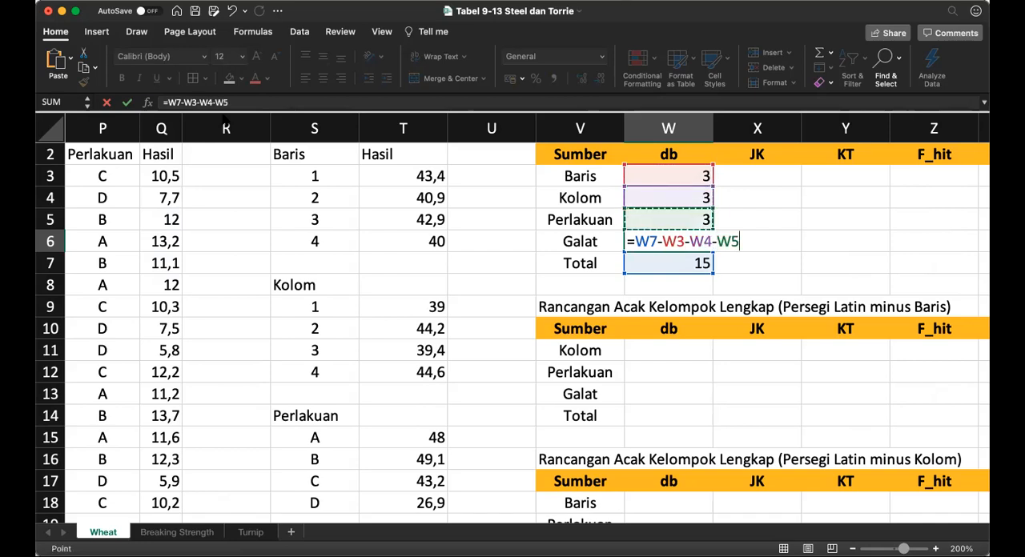
{"action": "key", "text": "Return"}
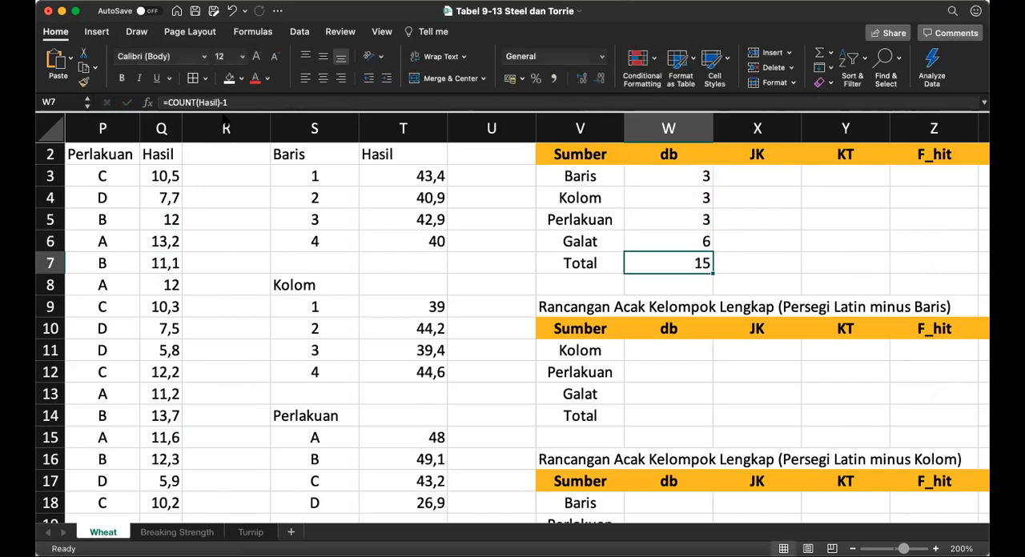
Step: Enter the Total JK formula in X7: =SUMSQ(Hasil)-SUM(Hasil)^2/COUNT(Hasil)
{"action": "key", "text": "Right"}
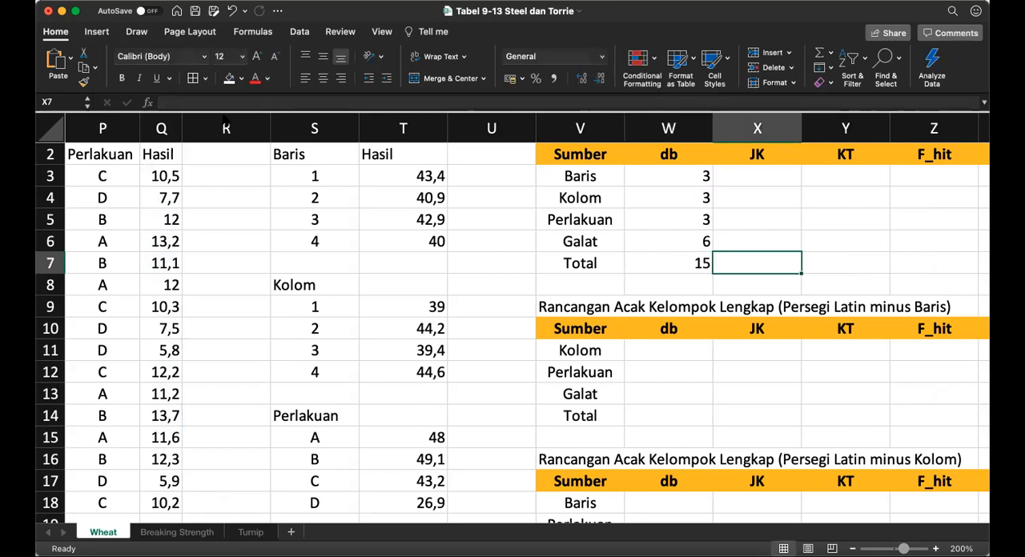
{"action": "type", "text": "=sumsq(Hasil"}
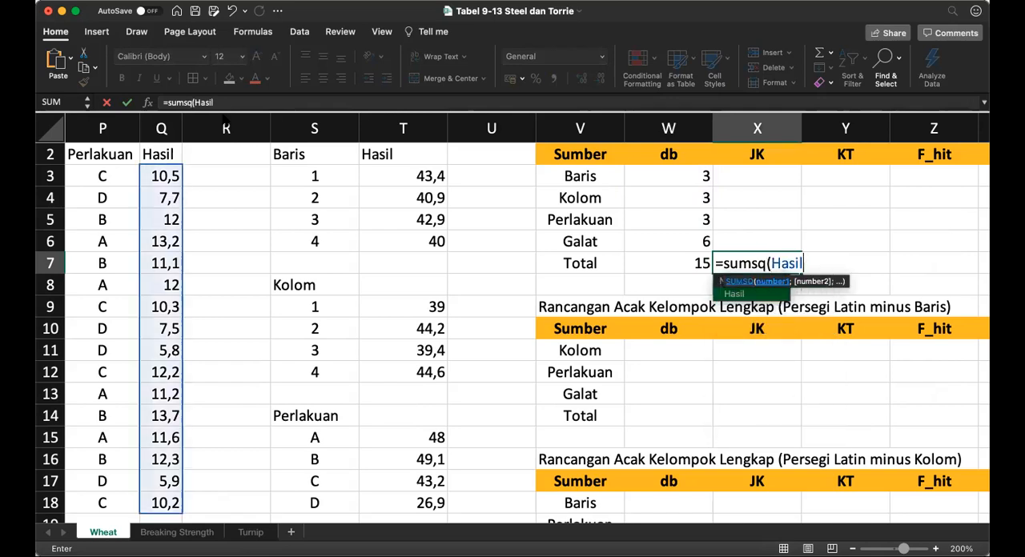
{"action": "type", "text": ")-"}
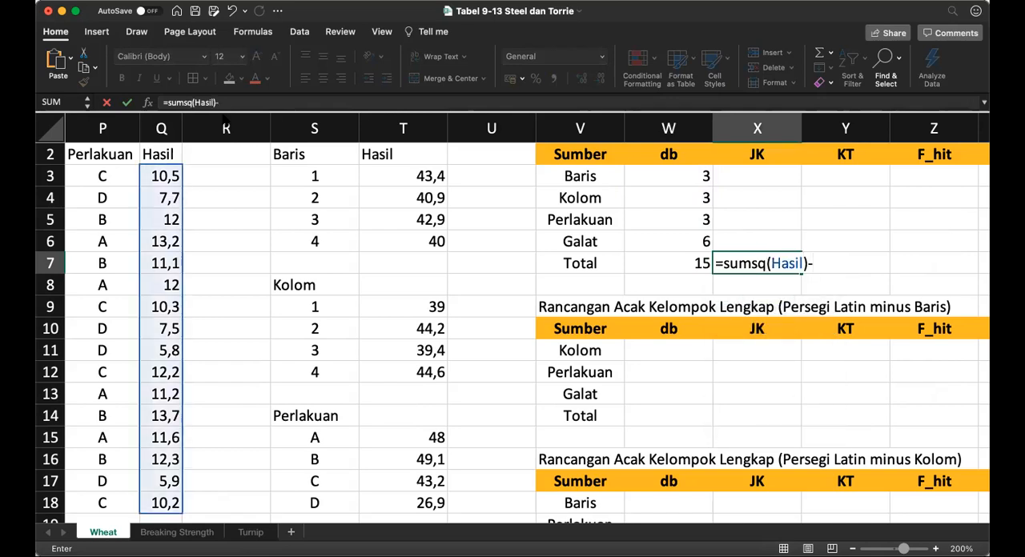
{"action": "type", "text": "sum(Hasil)^2/co"}
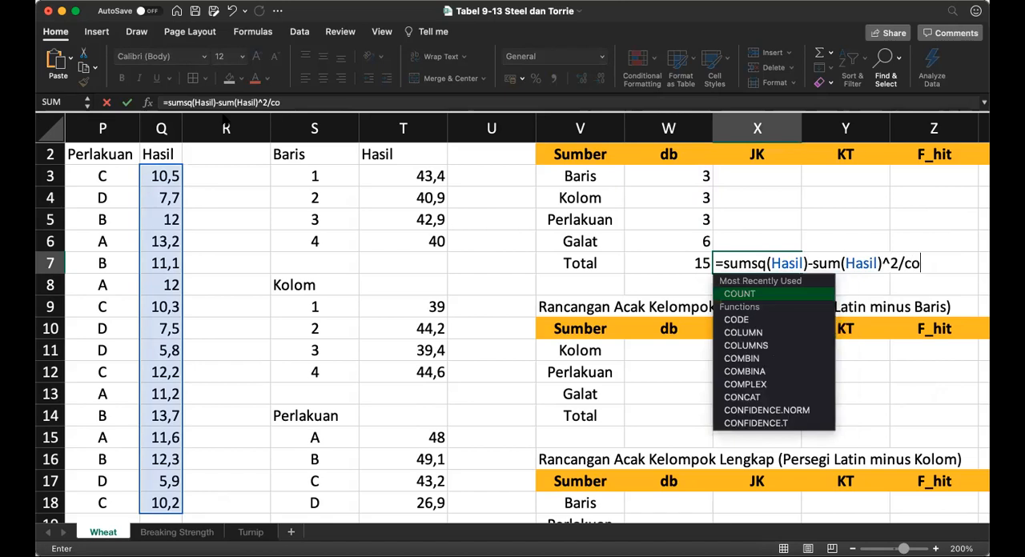
{"action": "type", "text": "unt(Hasil)"}
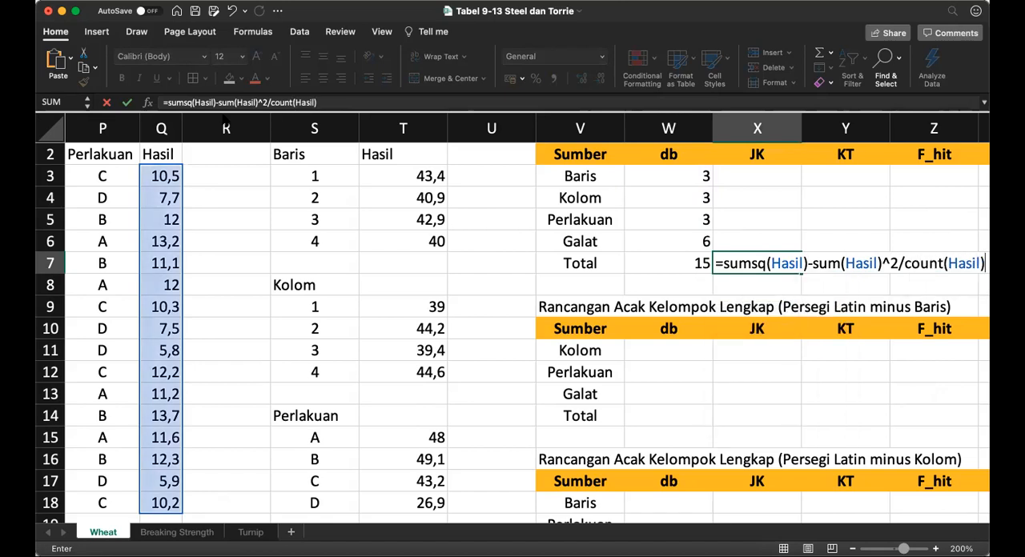
{"action": "key", "text": "Return"}
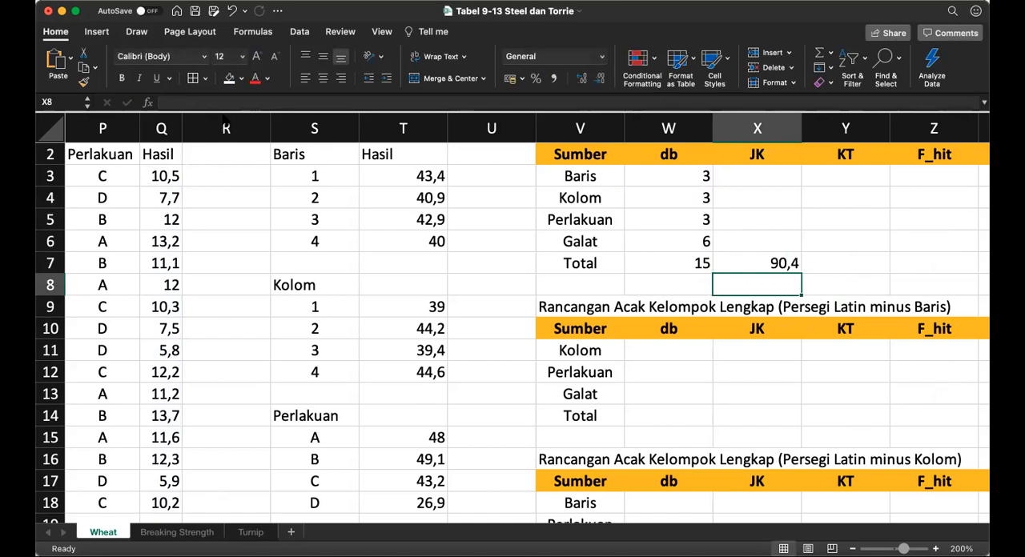
Step: Copy the Total JK formula into the Baris, Kolom and Perlakuan JK cells X3:X5
{"action": "key", "text": "Up"}
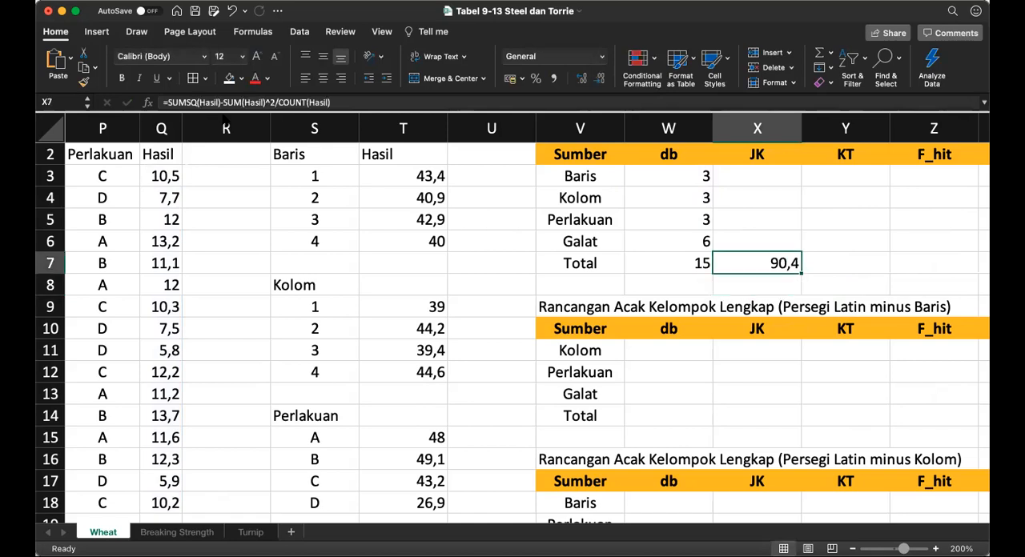
{"action": "key", "text": "super+c"}
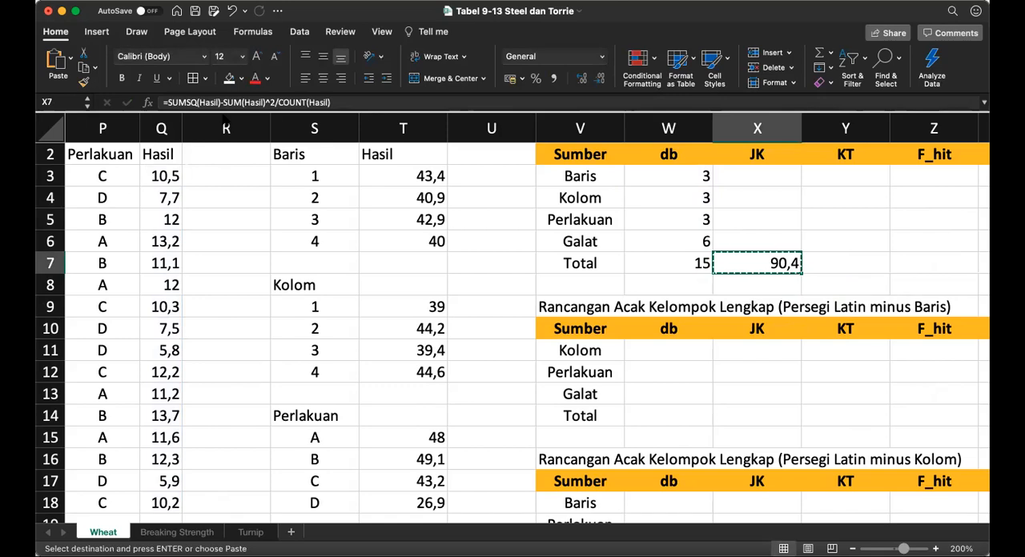
{"action": "key", "text": "Up"}
{"action": "key", "text": "Up"}
{"action": "key", "text": "Up"}
{"action": "key", "text": "Up"}
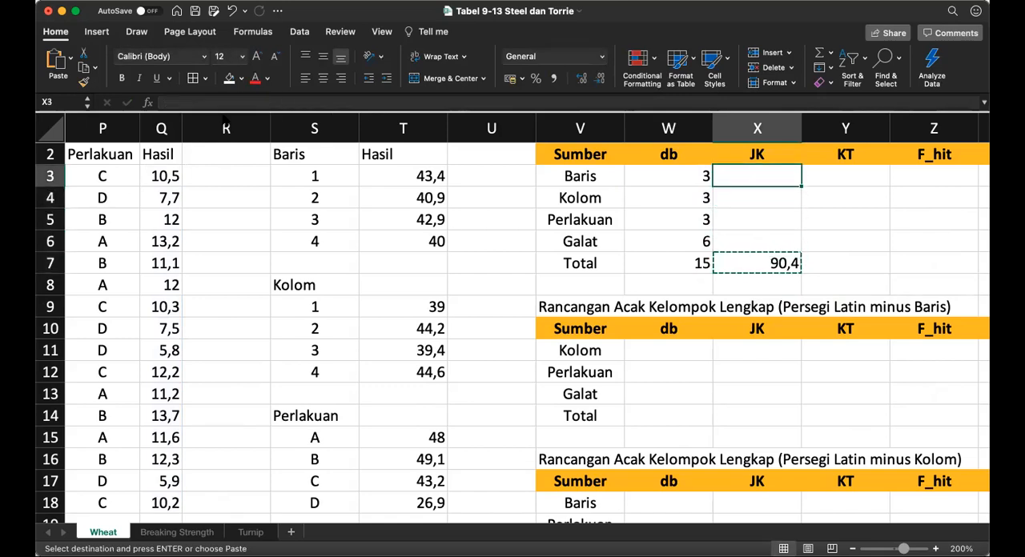
{"action": "key", "text": "shift+Down"}
{"action": "key", "text": "shift+Down"}
{"action": "key", "text": "super+v"}
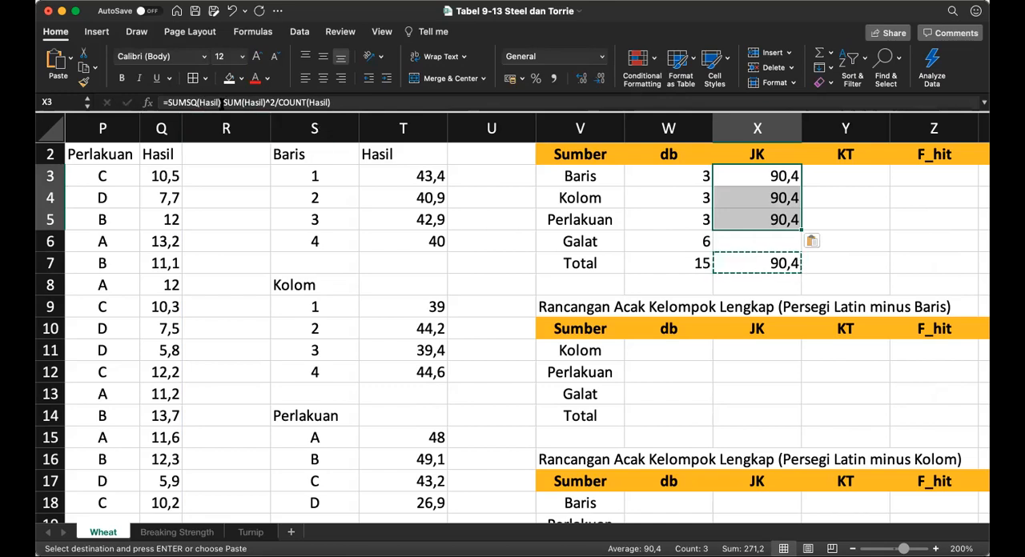
Step: Replace the Hasil range inside SUMSQ with TotBaris in the Baris JK formula in X3
{"action": "left_click", "coordinate": [219, 103]}
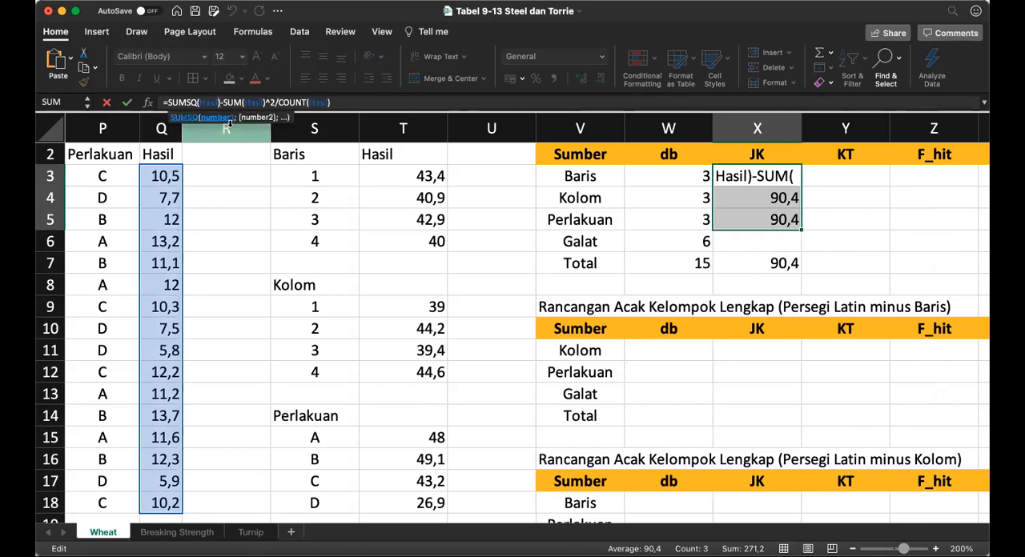
{"action": "key", "text": "BackSpace"}
{"action": "key", "text": "BackSpace"}
{"action": "key", "text": "BackSpace"}
{"action": "key", "text": "BackSpace"}
{"action": "key", "text": "BackSpace"}
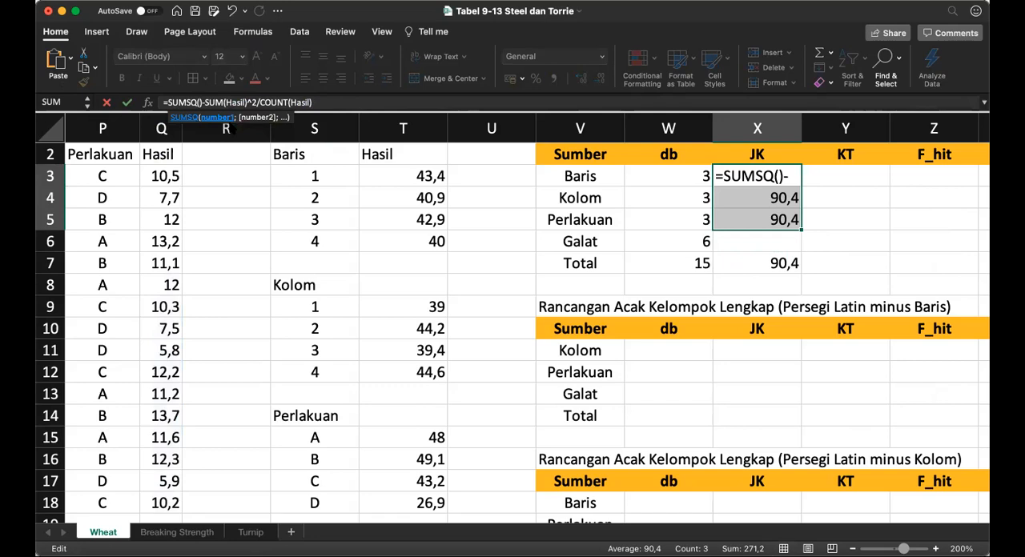
{"action": "type", "text": "totbaris"}
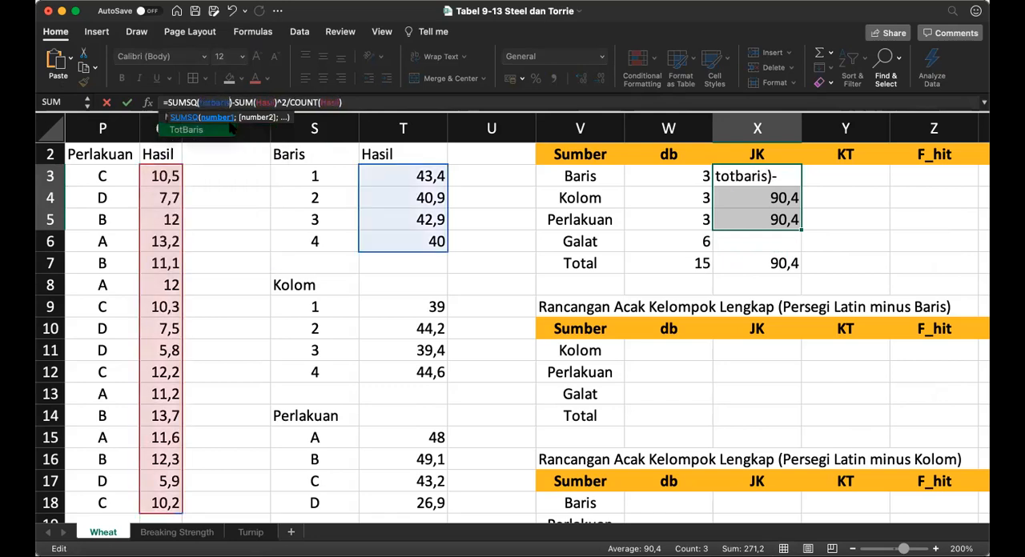
{"action": "key", "text": "Right"}
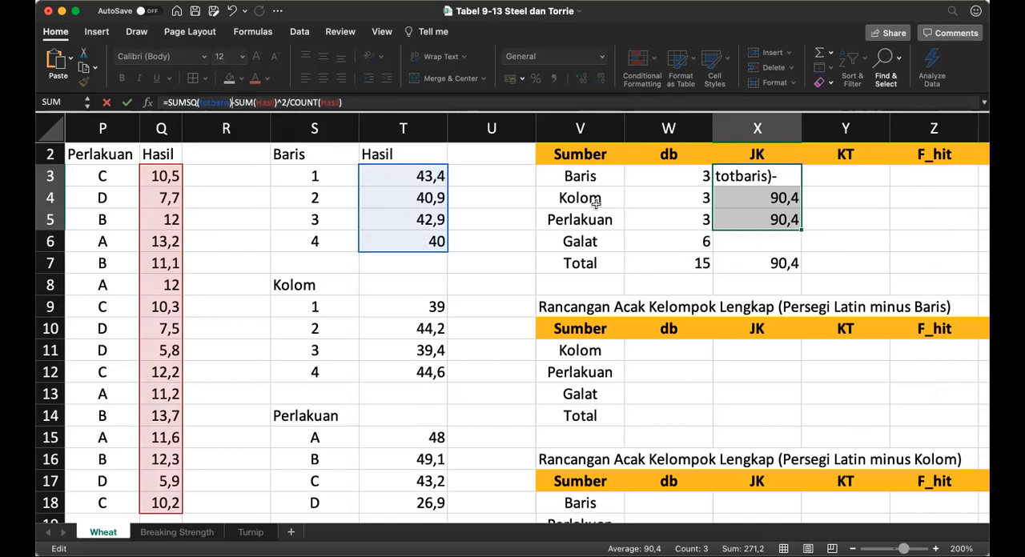
Step: Divide the SUMSQ(TotBaris) term in X3 by (COUNT(Hasil)/COUNT(TotBaris)) and enter the formula
{"action": "left_click", "coordinate": [761, 176]}
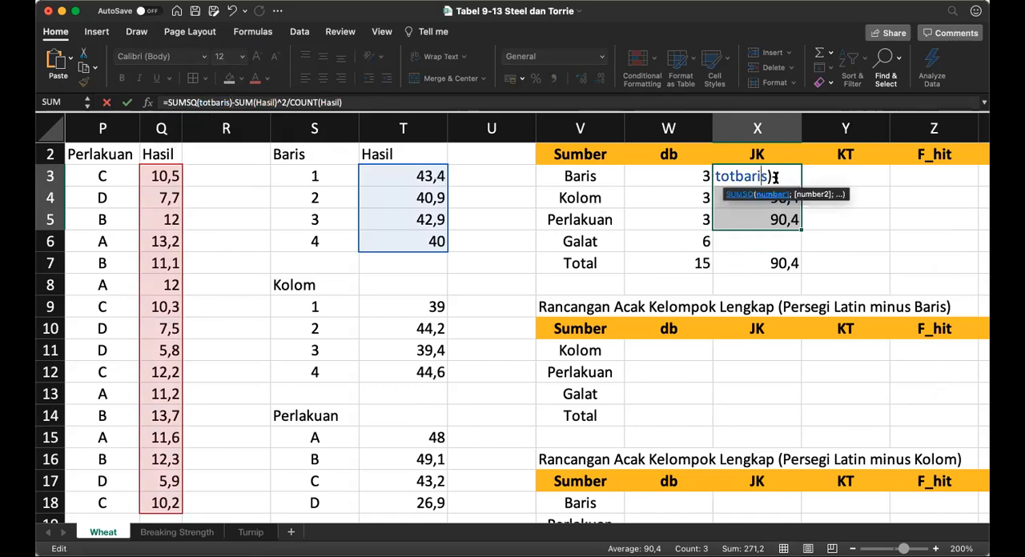
{"action": "left_click", "coordinate": [773, 176]}
{"action": "type", "text": "/()"}
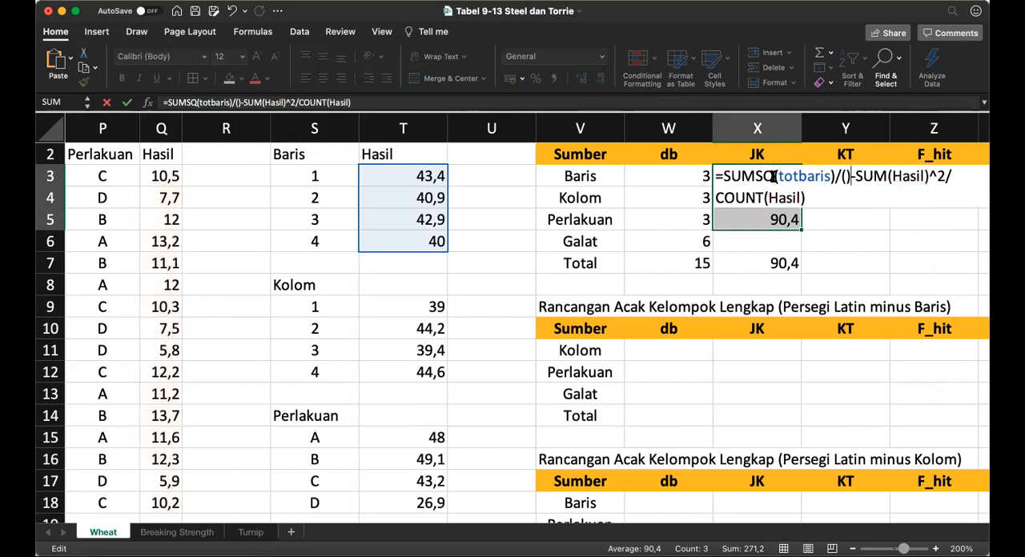
{"action": "key", "text": "Left"}
{"action": "type", "text": "count("}
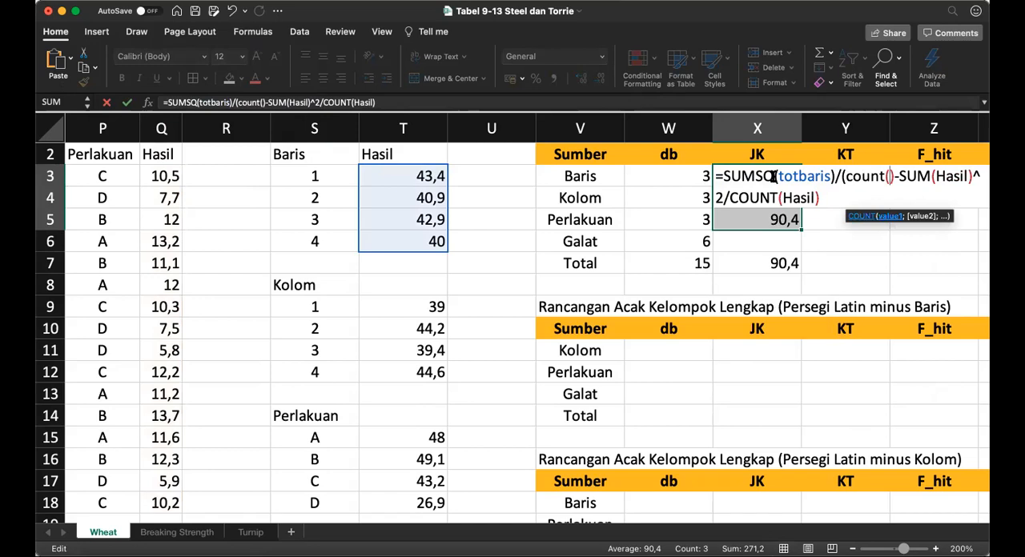
{"action": "type", "text": "Hasil"}
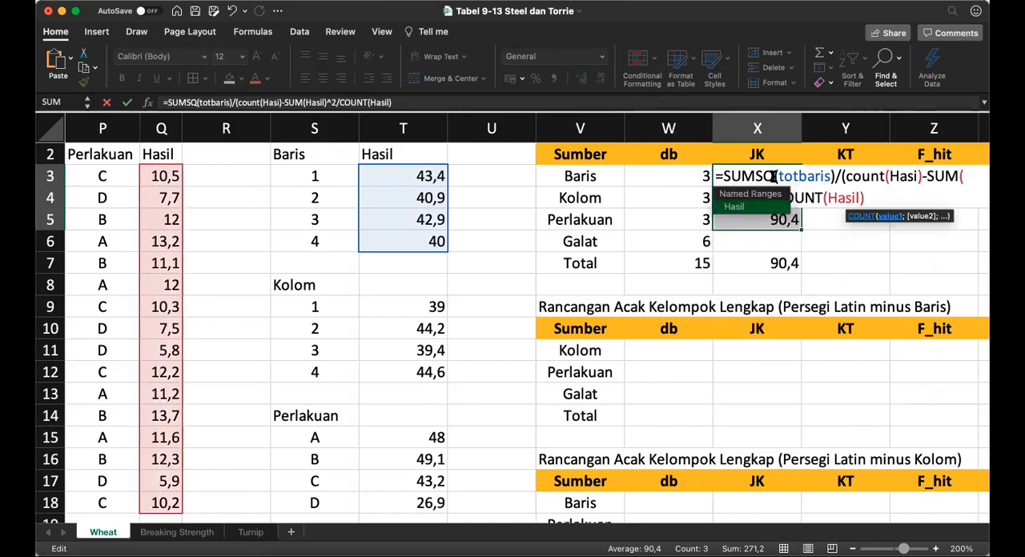
{"action": "type", "text": ")"}
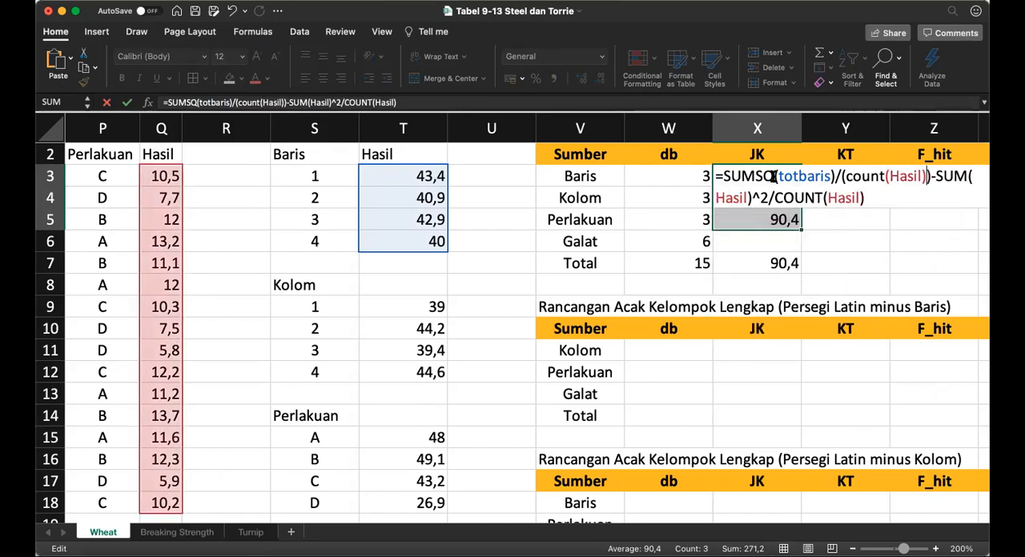
{"action": "type", "text": "/count("}
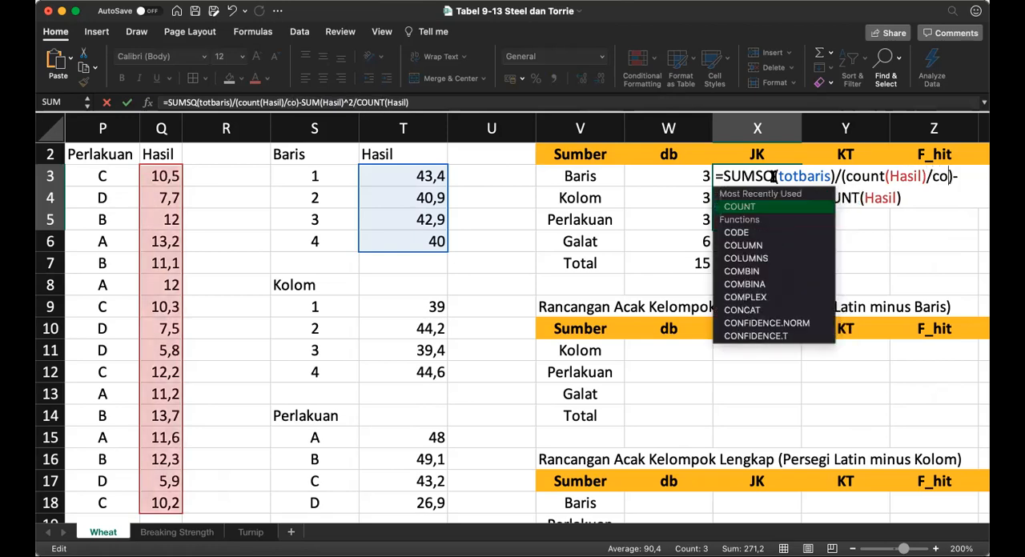
{"action": "type", "text": "totbaris)"}
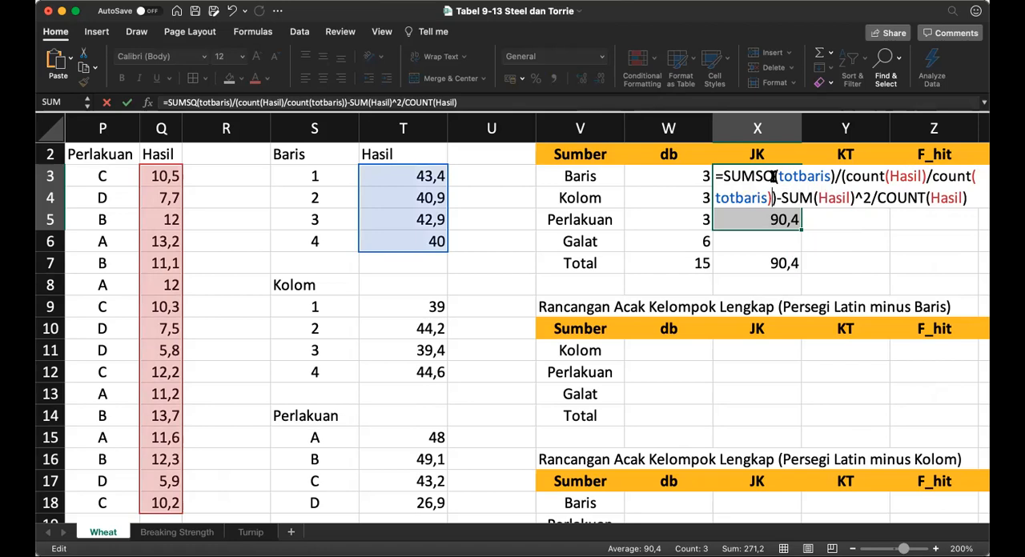
{"action": "key", "text": "Return"}
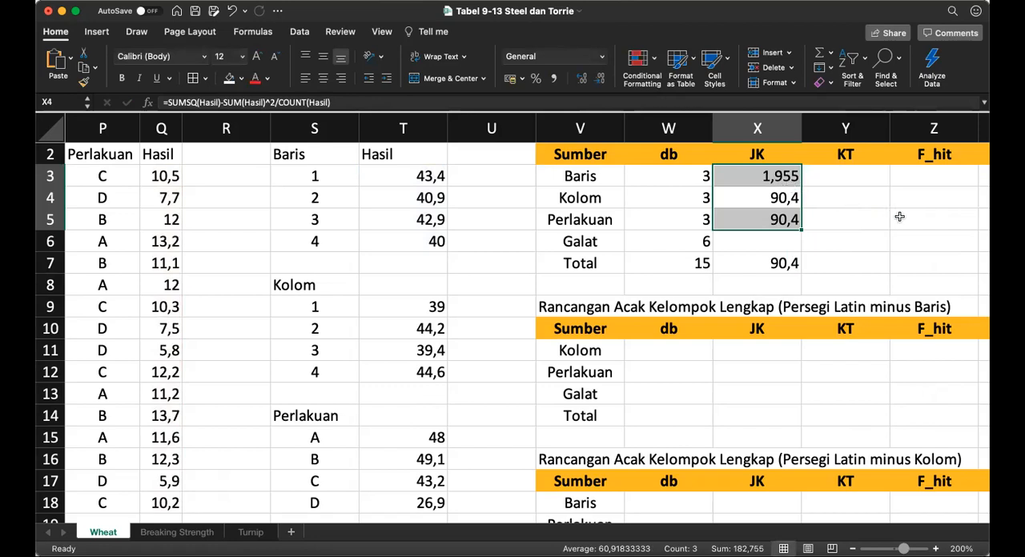
Step: Copy the Baris JK formula from X3 into the Kolom and Perlakuan JK cells X4:X5
{"action": "key", "text": "Up"}
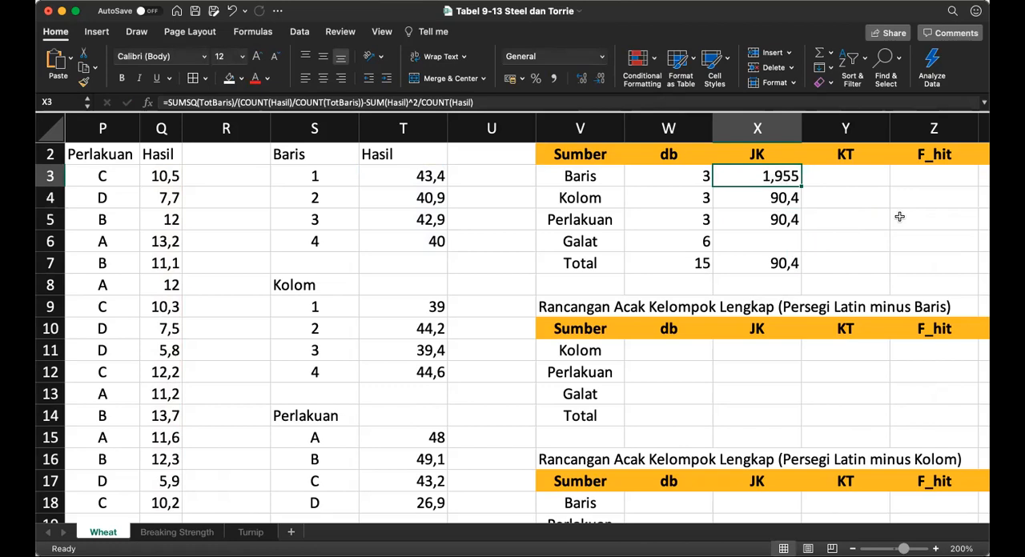
{"action": "key", "text": "super+c"}
{"action": "key", "text": "shift+Down"}
{"action": "key", "text": "shift+Down"}
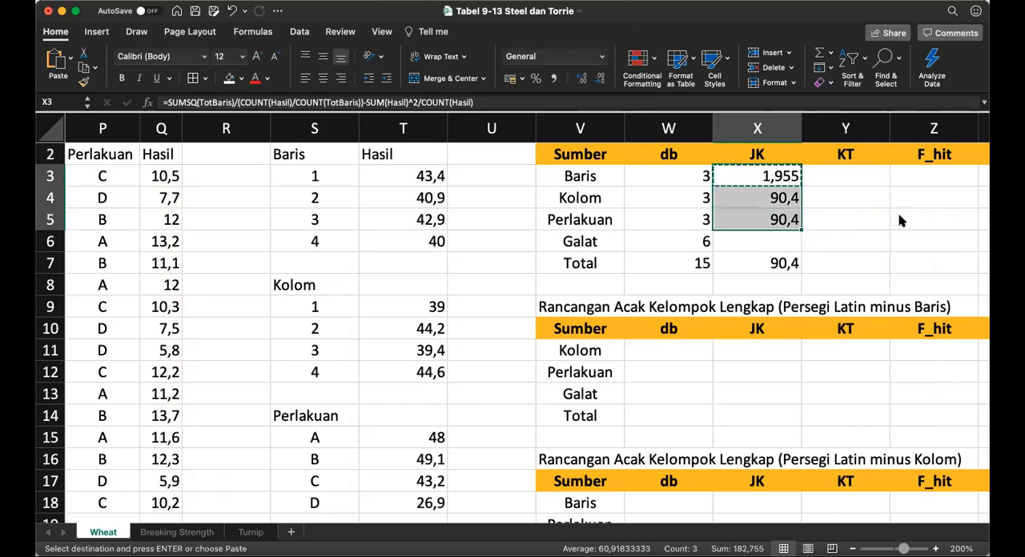
{"action": "key", "text": "super+v"}
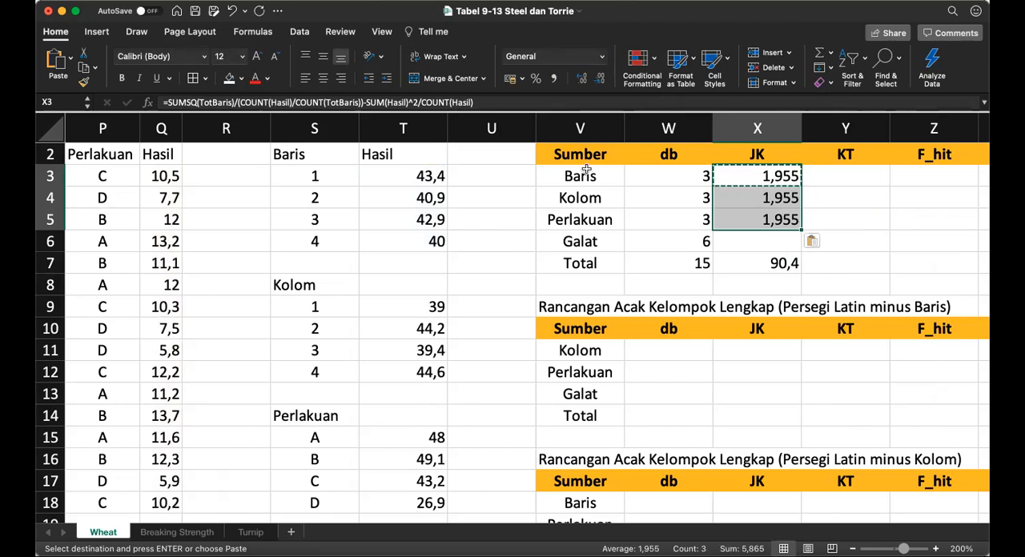
Step: Replace the TotBaris range inside SUMSQ with TotKolom in the Kolom JK formula in X4
{"action": "left_click", "coordinate": [775, 197]}
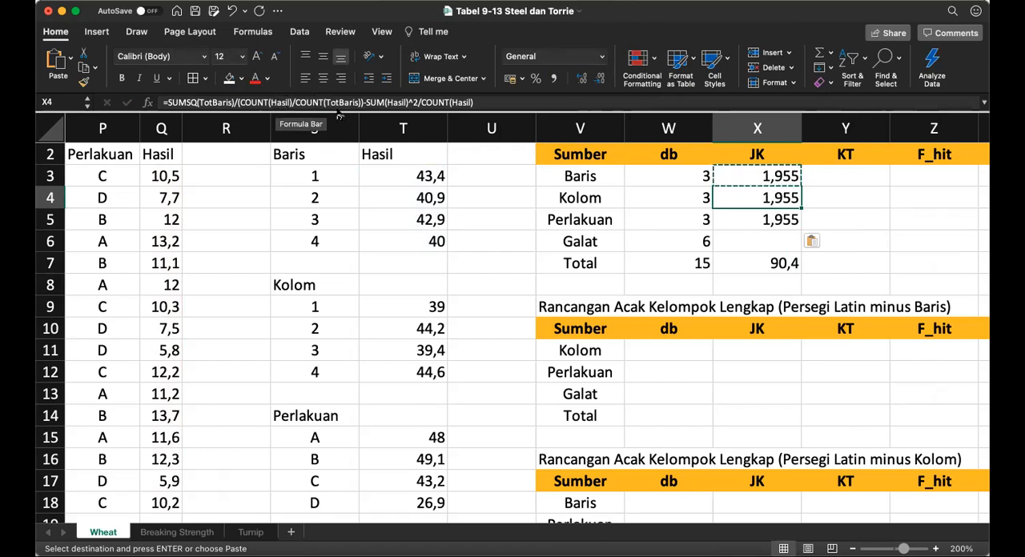
{"action": "left_click", "coordinate": [202, 102]}
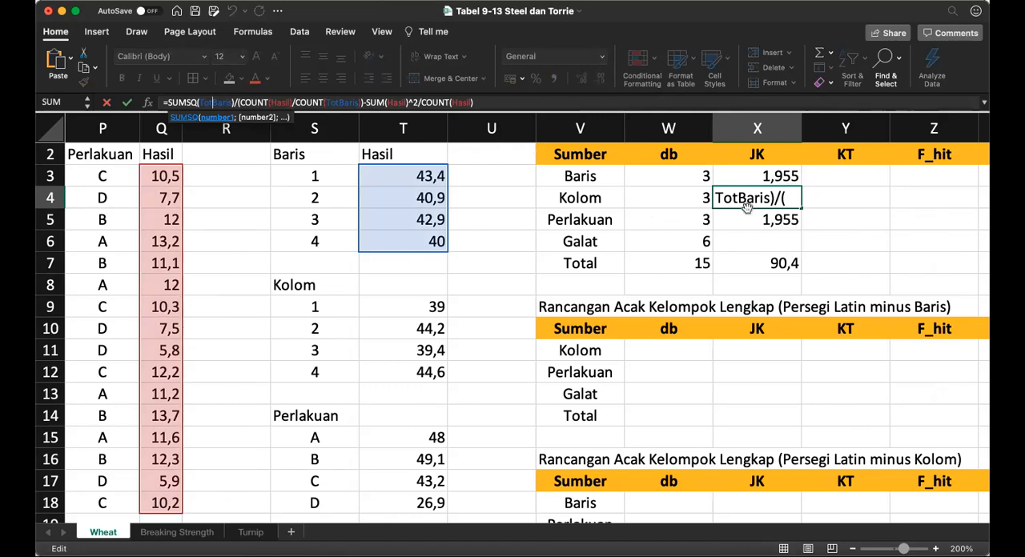
{"action": "left_click", "coordinate": [771, 199]}
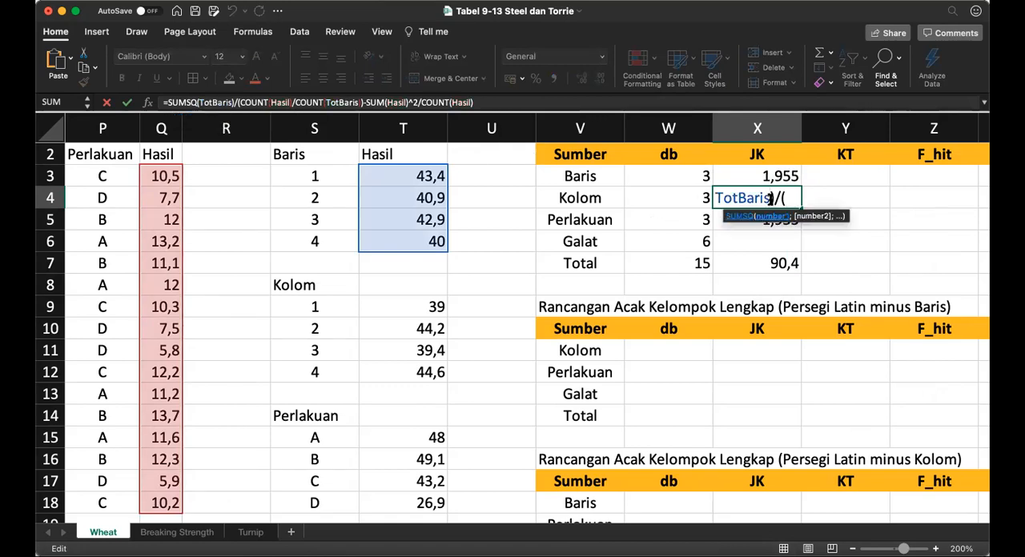
{"action": "key", "text": "BackSpace"}
{"action": "key", "text": "BackSpace"}
{"action": "key", "text": "BackSpace"}
{"action": "key", "text": "BackSpace"}
{"action": "key", "text": "BackSpace"}
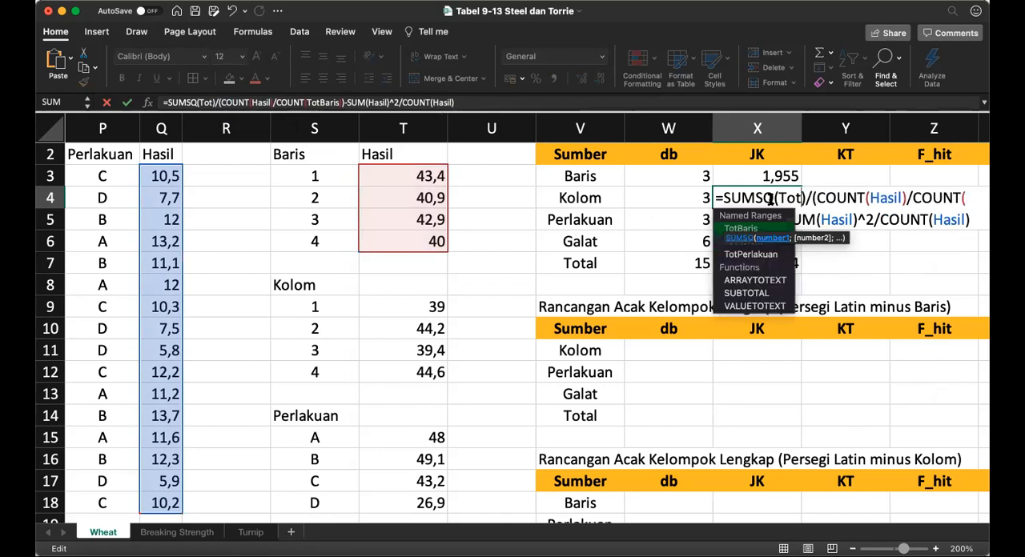
{"action": "type", "text": "kolom"}
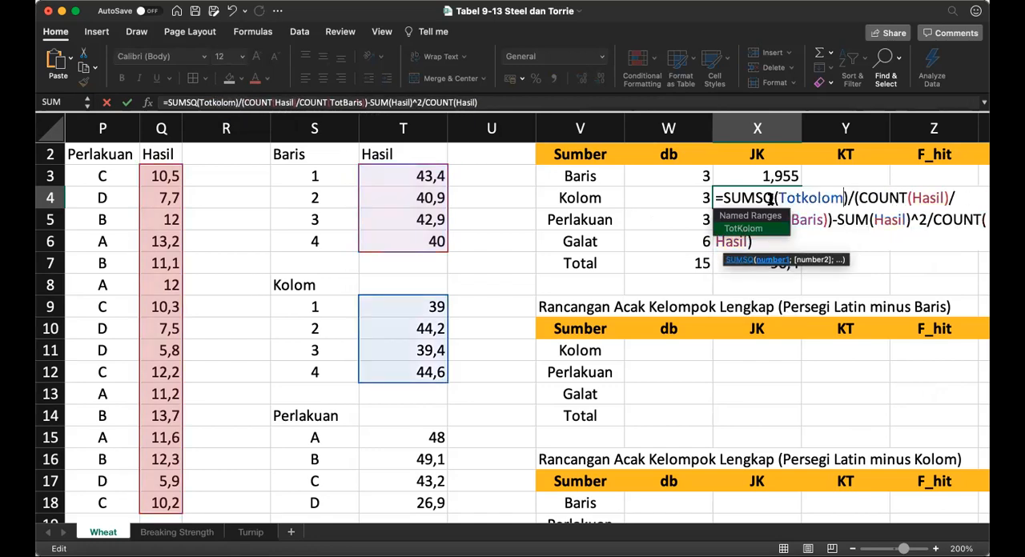
Step: Replace TotBaris inside COUNT with TotKolom in the X4 formula and enter it
{"action": "key", "text": "Right"}
{"action": "key", "text": "Down"}
{"action": "key", "text": "Left"}
{"action": "key", "text": "Left"}
{"action": "key", "text": "Left"}
{"action": "key", "text": "Left"}
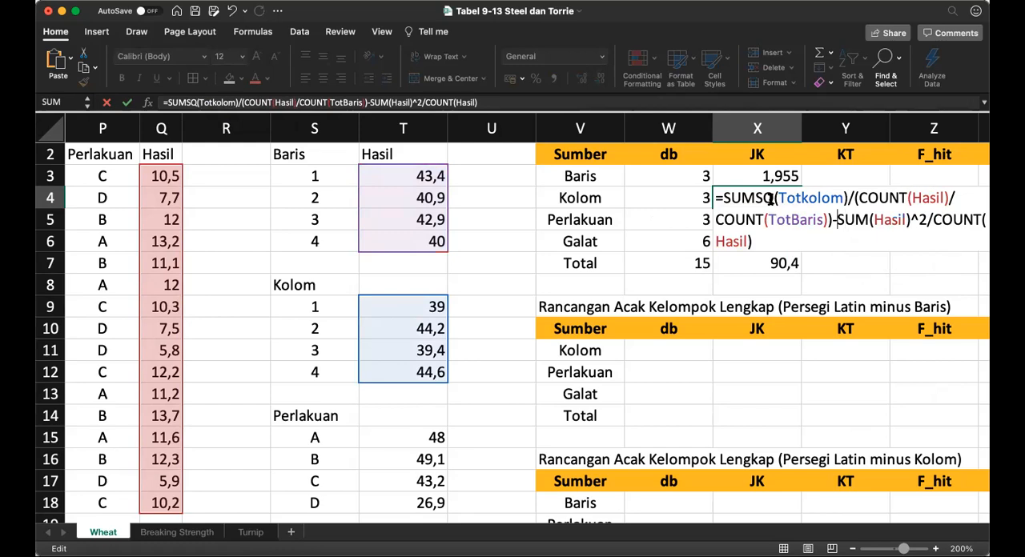
{"action": "key", "text": "Left"}
{"action": "key", "text": "Left"}
{"action": "key", "text": "Left"}
{"action": "key", "text": "Left"}
{"action": "key", "text": "shift+Right"}
{"action": "key", "text": "shift+Right"}
{"action": "key", "text": "shift+Right"}
{"action": "key", "text": "shift+Right"}
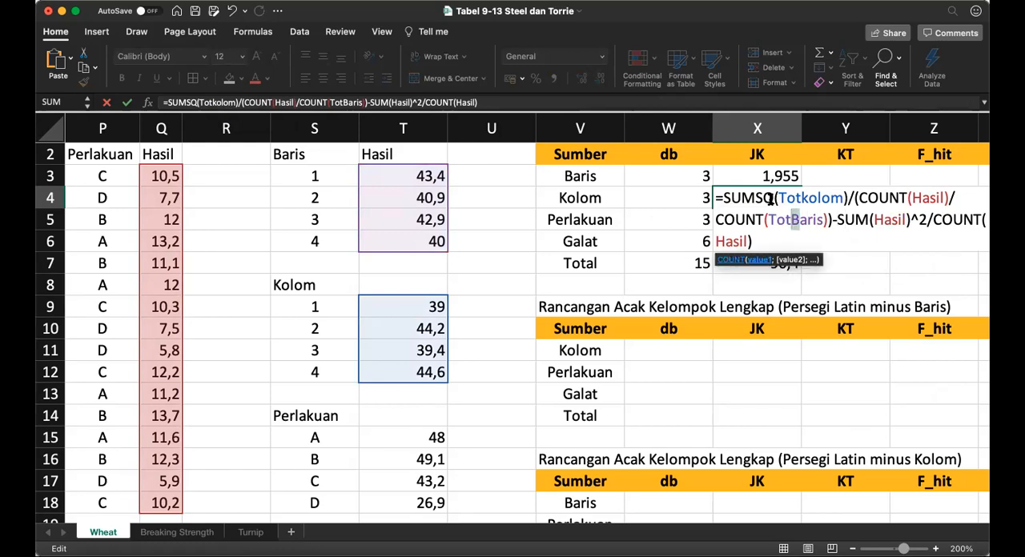
{"action": "key", "text": "shift+Right"}
{"action": "type", "text": "Kolom"}
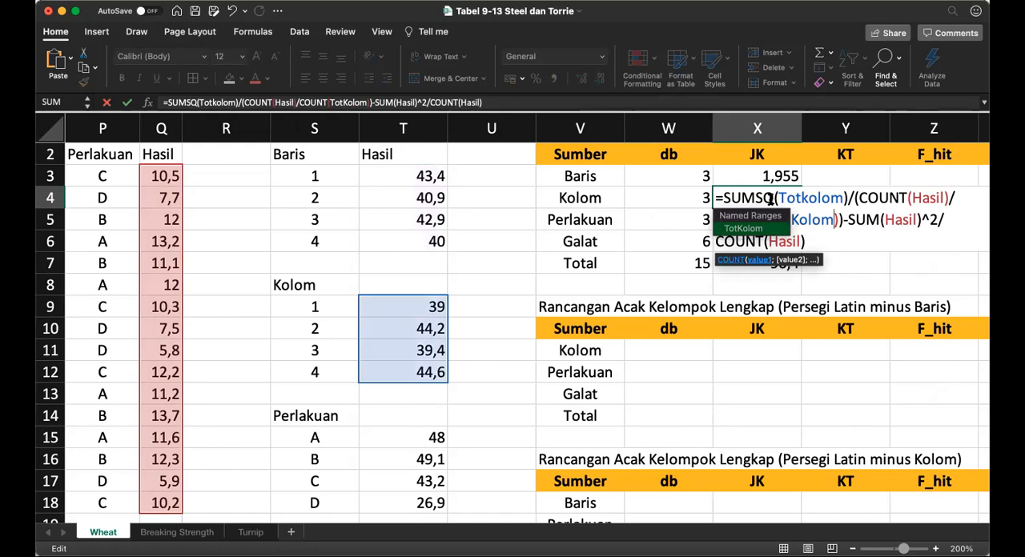
{"action": "key", "text": "Return"}
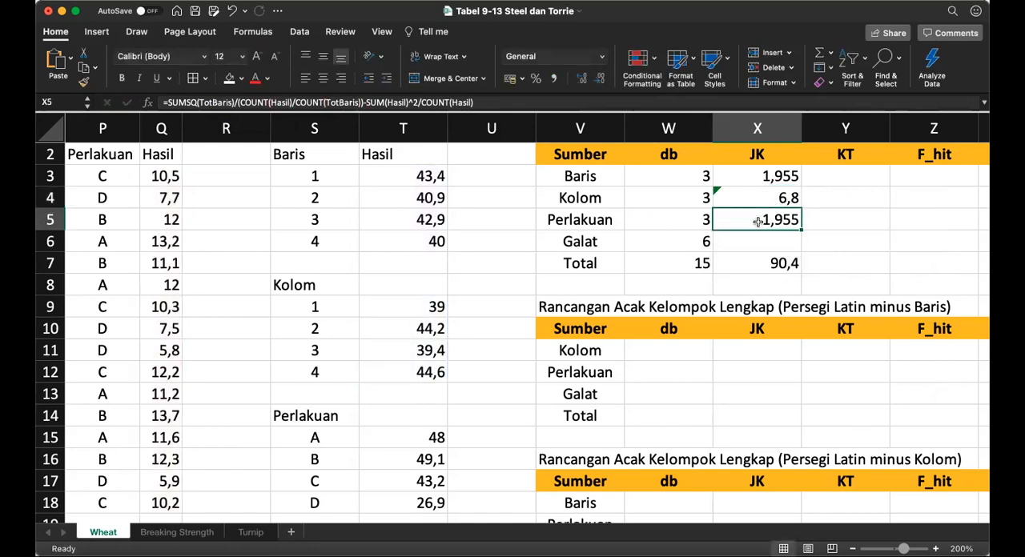
Step: Replace TotBaris inside COUNT with TotPerlakuan in the Perlakuan JK formula in X5
{"action": "scroll", "coordinate": [757, 221], "scroll_direction": "up", "scroll_amount": 5}
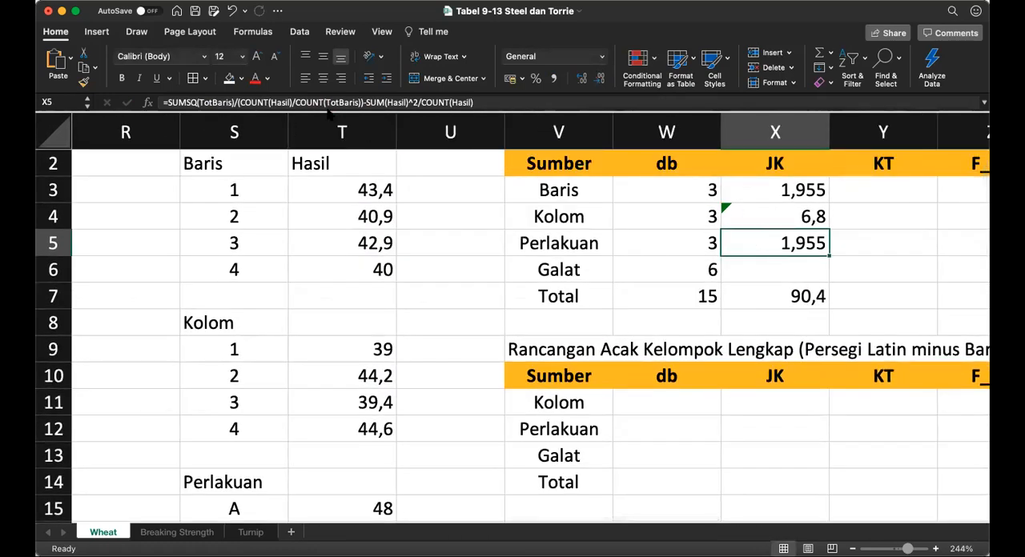
{"action": "left_click", "coordinate": [323, 102]}
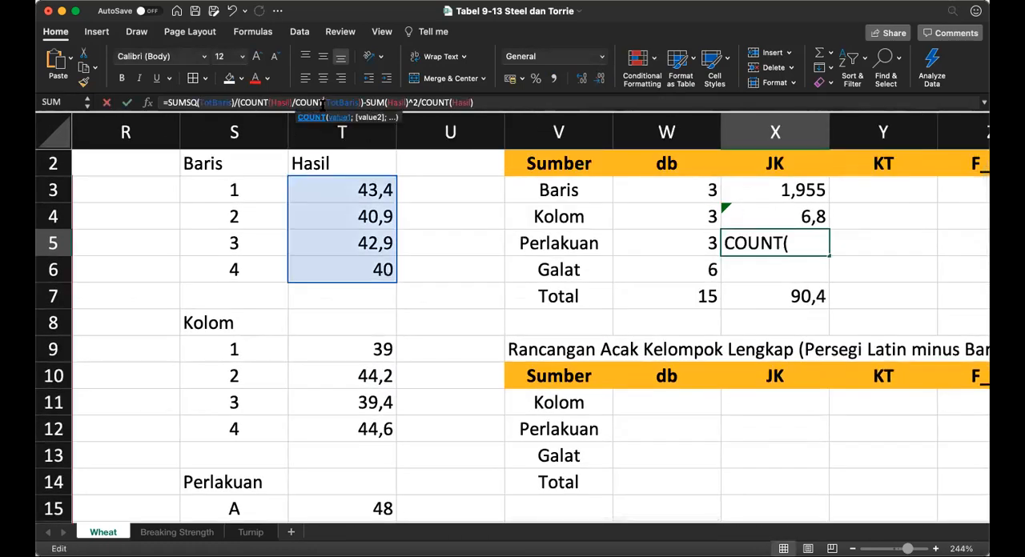
{"action": "left_click", "coordinate": [781, 246]}
{"action": "key", "text": "Right"}
{"action": "key", "text": "Right"}
{"action": "key", "text": "Right"}
{"action": "key", "text": "Right"}
{"action": "key", "text": "shift+Right"}
{"action": "key", "text": "shift+Right"}
{"action": "key", "text": "shift+Right"}
{"action": "key", "text": "shift+Right"}
{"action": "key", "text": "shift+Right"}
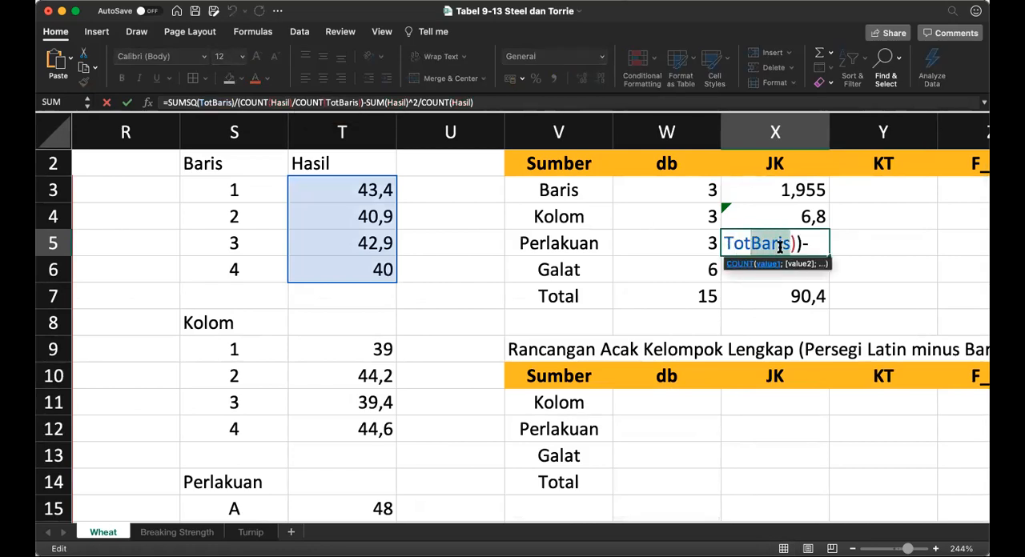
{"action": "type", "text": "Perlakuan"}
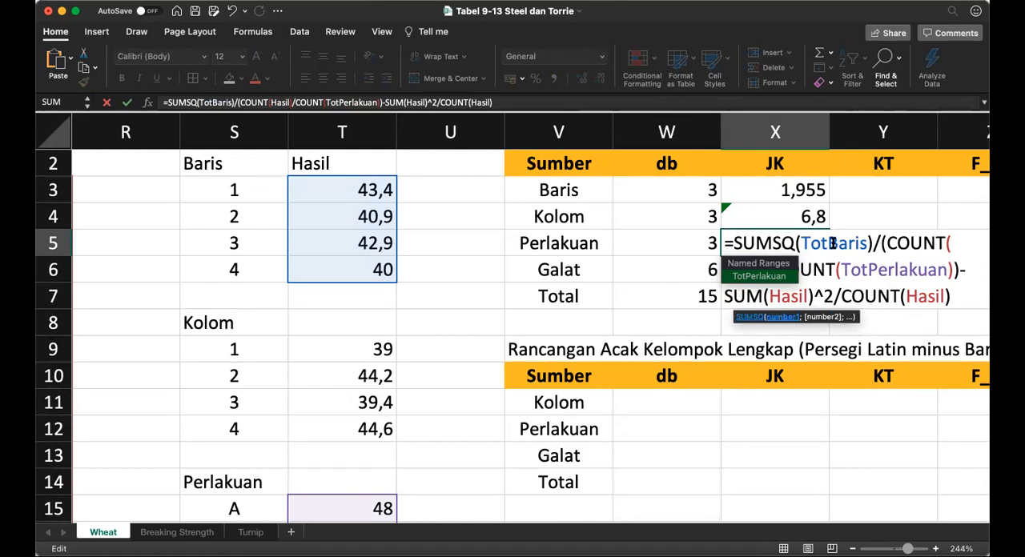
Step: Replace TotBaris inside SUMSQ with TotPerlakuan in the X5 formula and enter it
{"action": "key", "text": "Left"}
{"action": "key", "text": "shift+Right"}
{"action": "key", "text": "shift+Right"}
{"action": "key", "text": "shift+Right"}
{"action": "key", "text": "shift+Right"}
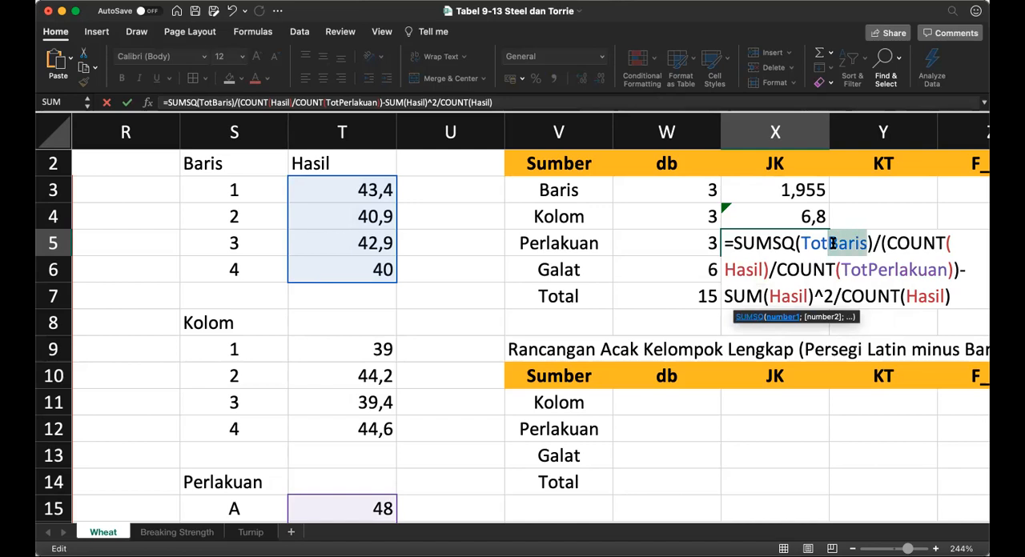
{"action": "type", "text": "Perlakuan"}
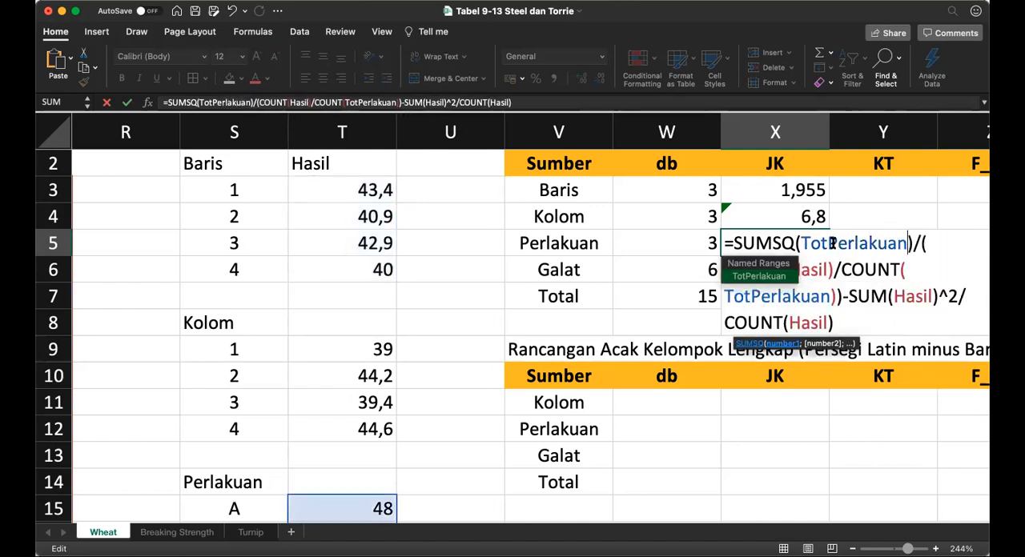
{"action": "key", "text": "Return"}
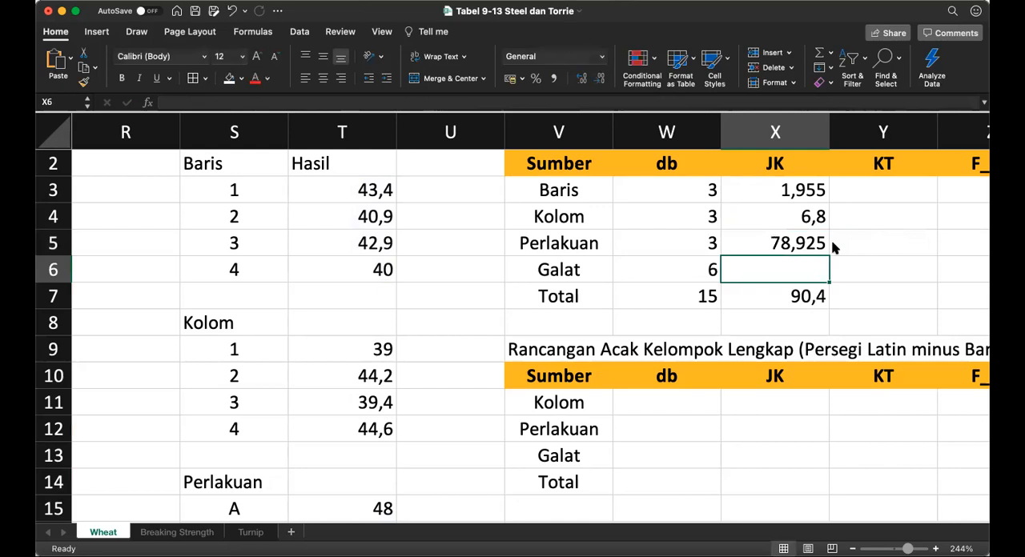
Step: Copy the Galat db formula from W6 into the Galat JK cell X6
{"action": "key", "text": "Up"}
{"action": "key", "text": "Up"}
{"action": "key", "text": "Up"}
{"action": "key", "text": "Down"}
{"action": "key", "text": "Down"}
{"action": "key", "text": "Down"}
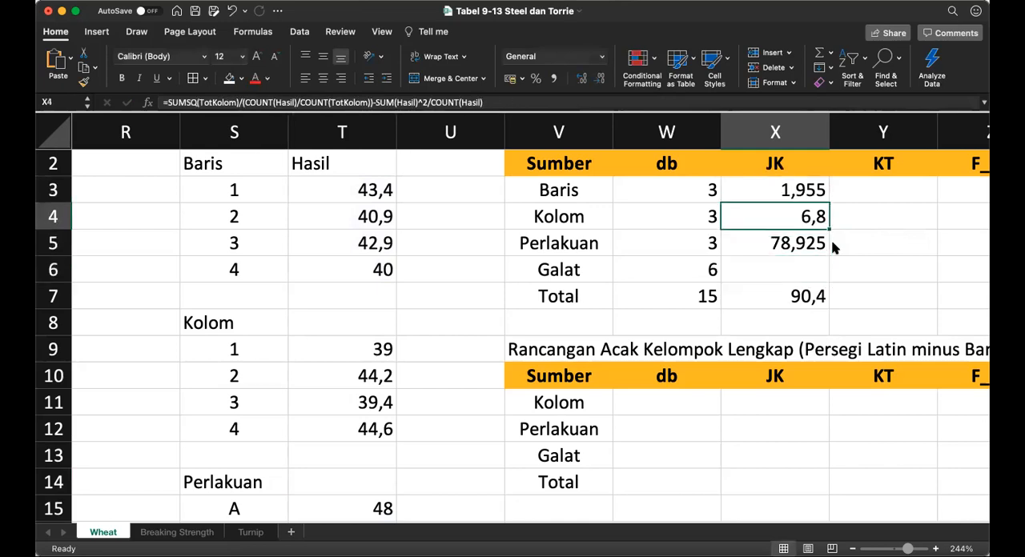
{"action": "key", "text": "Left"}
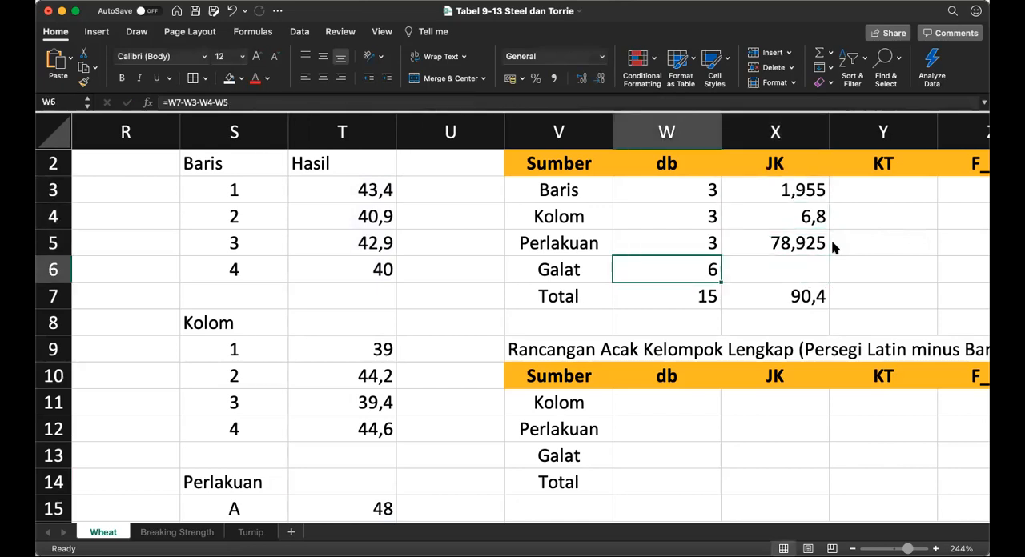
{"action": "key", "text": "cmd+c"}
{"action": "key", "text": "Right"}
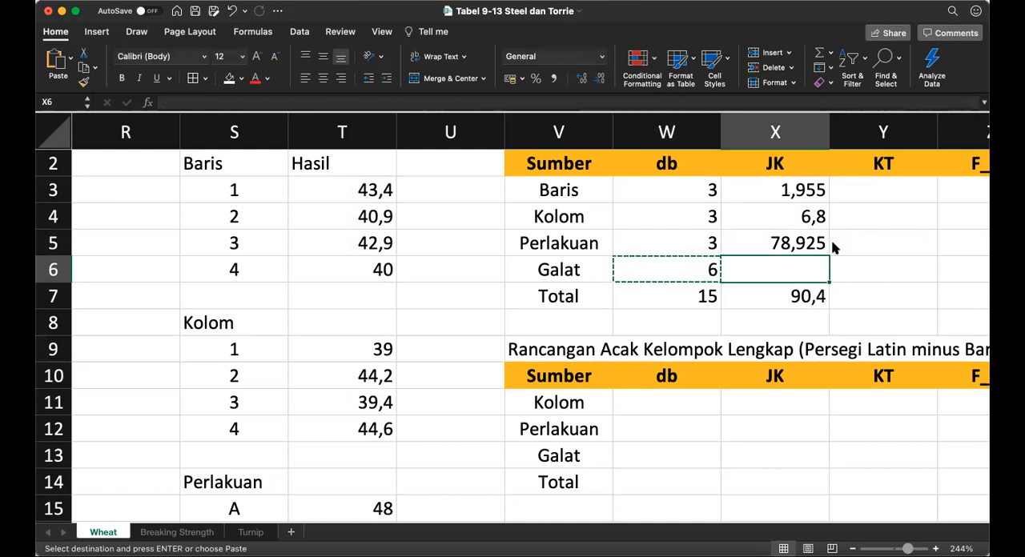
{"action": "key", "text": "cmd+v"}
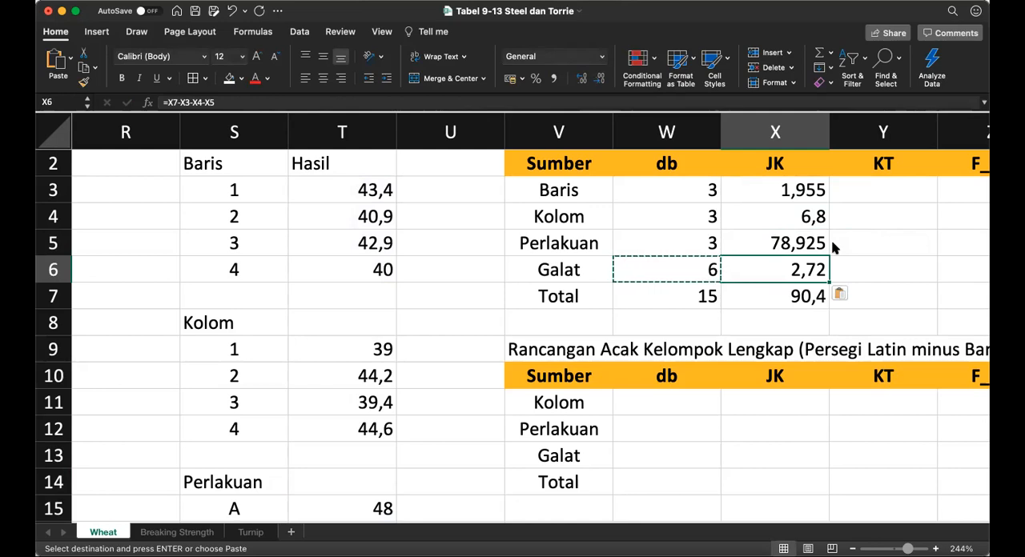
Step: Format the JK values in X3:X7 to three decimal places
{"action": "key", "text": "Up"}
{"action": "key", "text": "Up"}
{"action": "key", "text": "Up"}
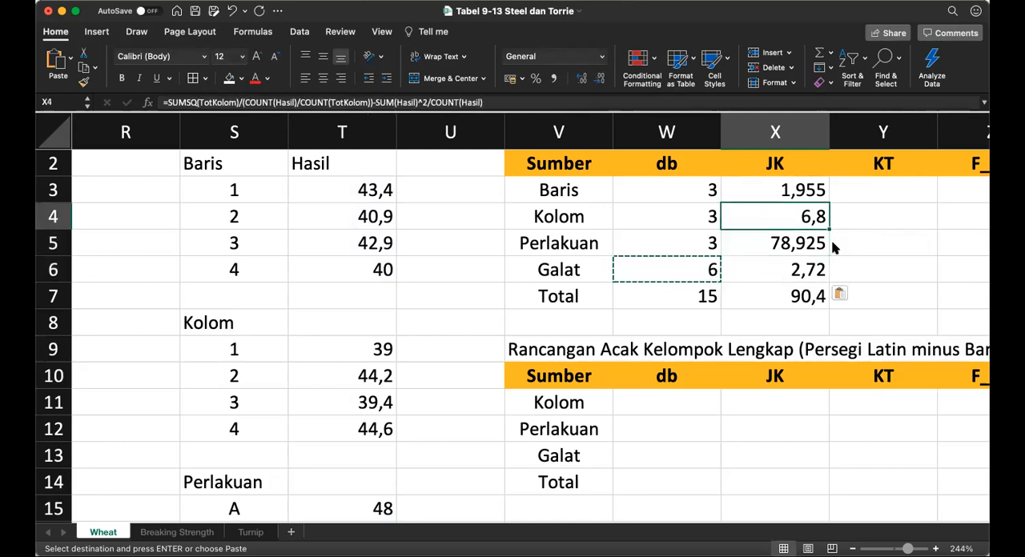
{"action": "key", "text": "shift+Down"}
{"action": "key", "text": "shift+Down"}
{"action": "key", "text": "shift+Down"}
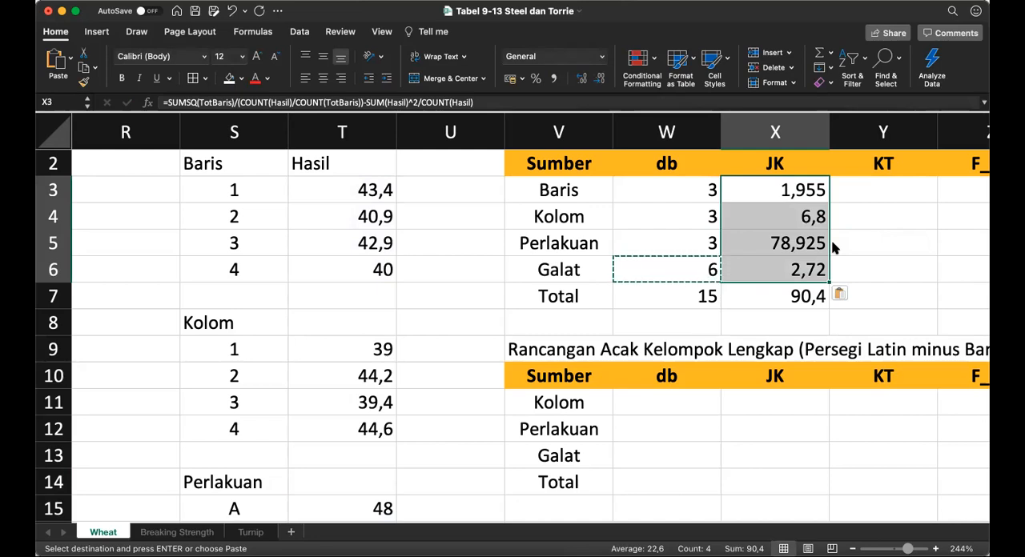
{"action": "key", "text": "shift+Down"}
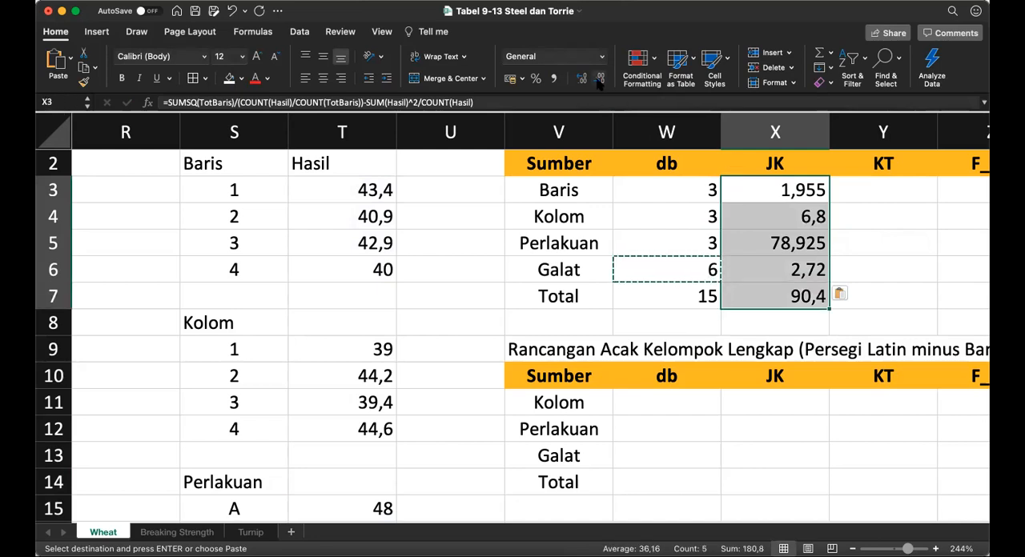
{"action": "left_click", "coordinate": [599, 78]}
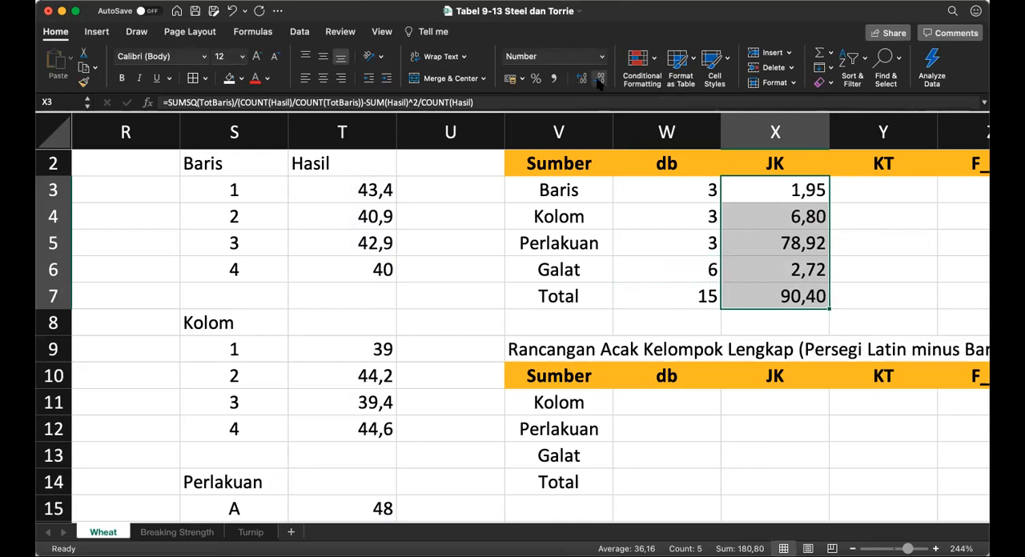
{"action": "left_click", "coordinate": [581, 80]}
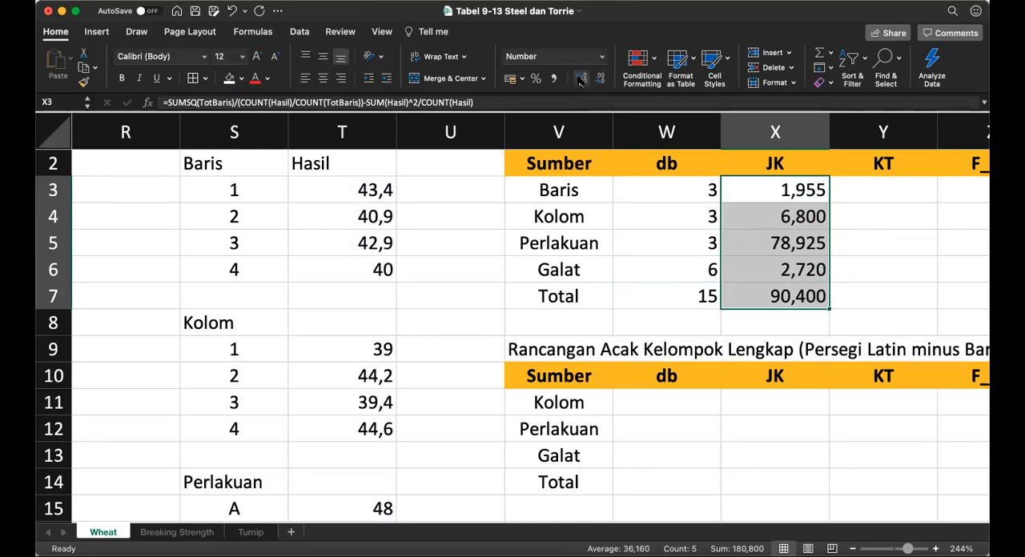
Step: Enter the formula =X3/W3 in the Baris KT cell Y3
{"action": "key", "text": "Right"}
{"action": "key", "text": "Right"}
{"action": "key", "text": "Right"}
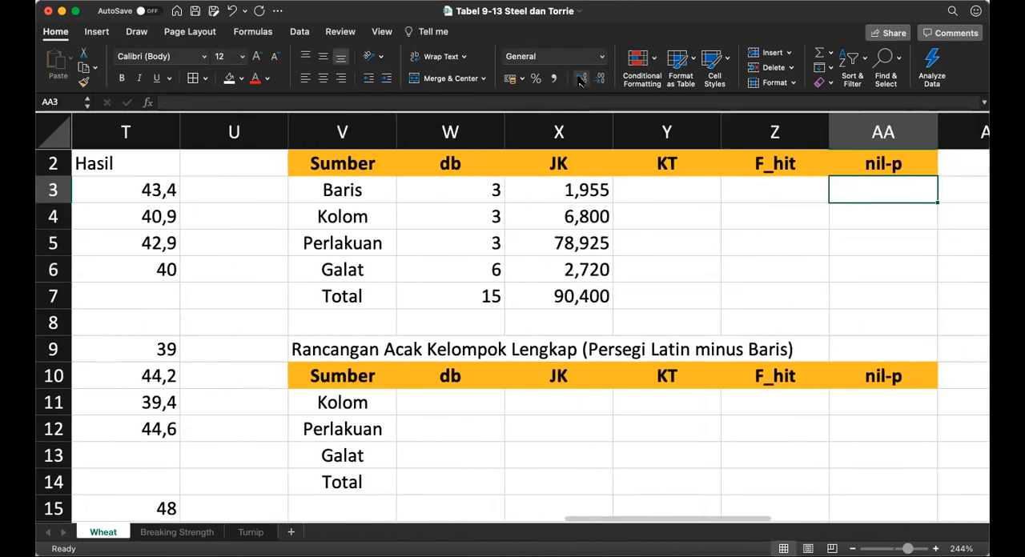
{"action": "key", "text": "Left"}
{"action": "key", "text": "Left"}
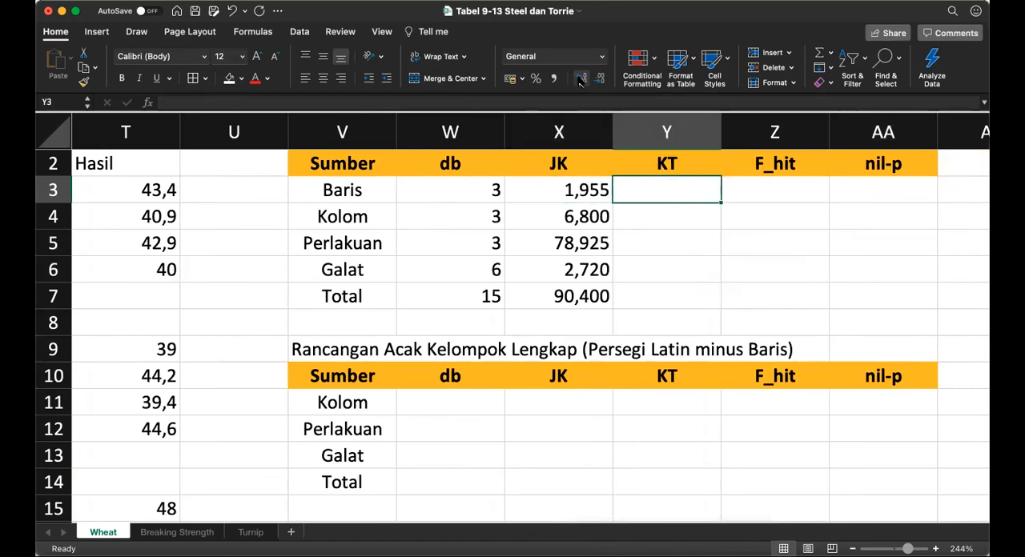
{"action": "type", "text": "="}
{"action": "key", "text": "Left"}
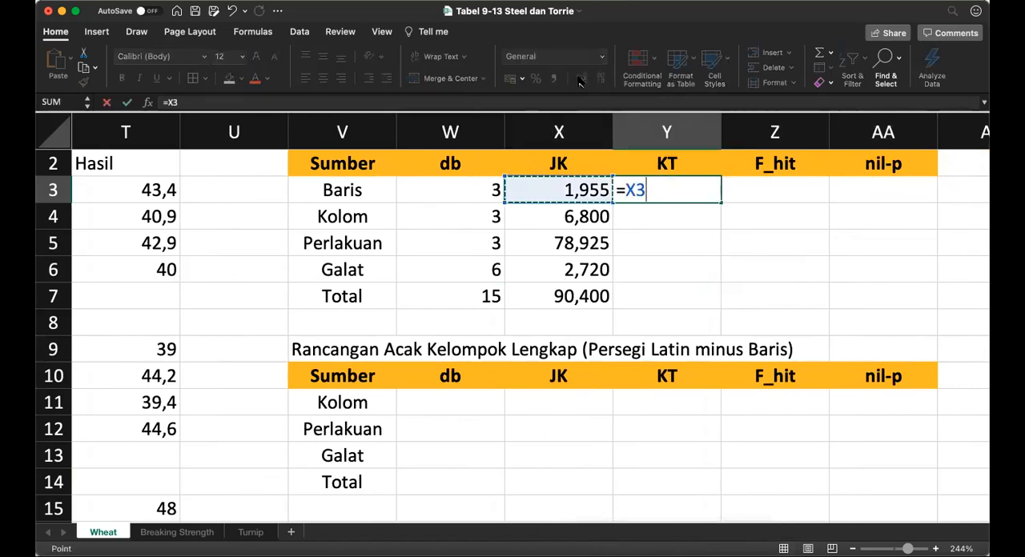
{"action": "type", "text": "/"}
{"action": "key", "text": "Left"}
{"action": "key", "text": "Left"}
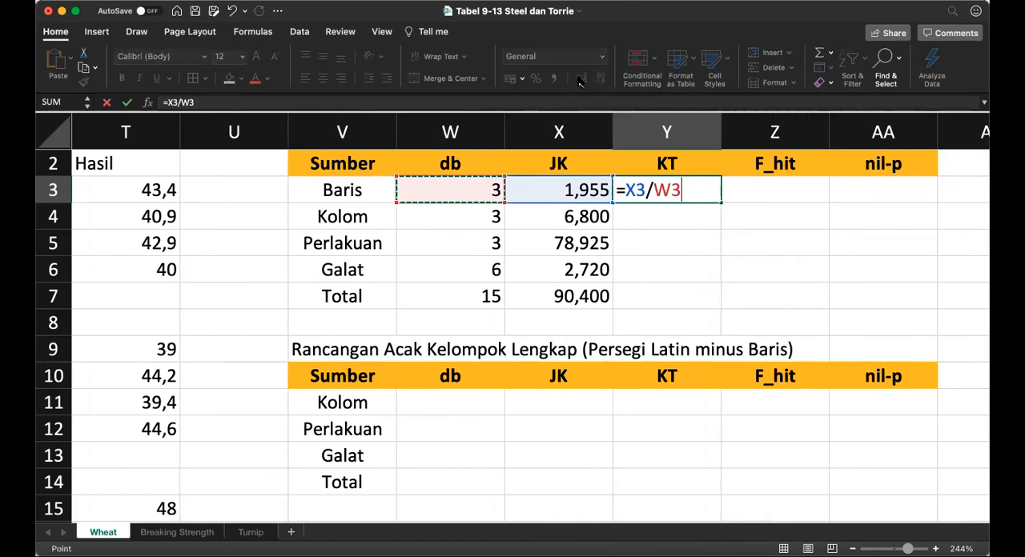
{"action": "key", "text": "Return"}
{"action": "key", "text": "Up"}
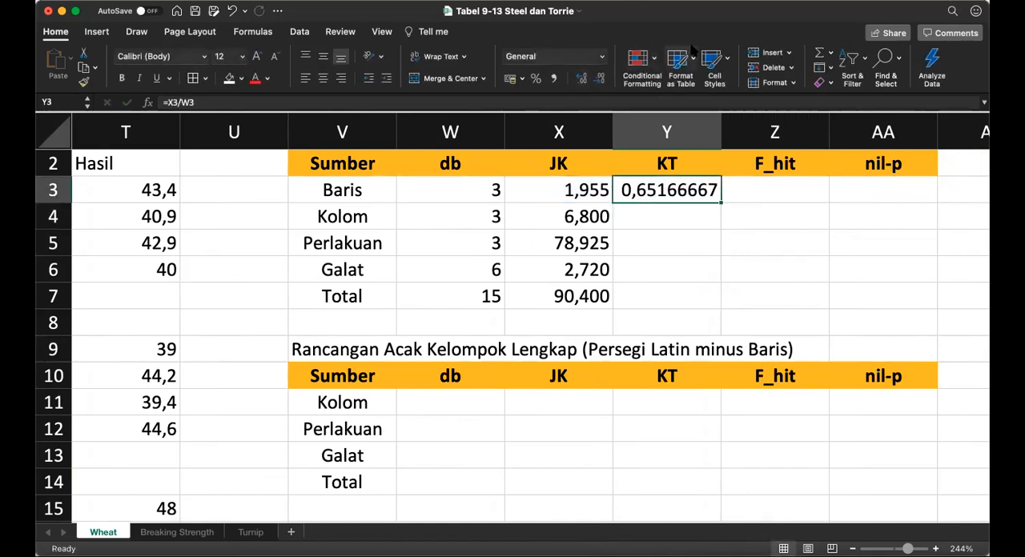
Step: Format the Baris KT value in Y3 to three decimal places
{"action": "left_click", "coordinate": [600, 80]}
{"action": "left_click", "coordinate": [600, 80]}
{"action": "left_click", "coordinate": [600, 80]}
{"action": "left_click", "coordinate": [601, 80]}
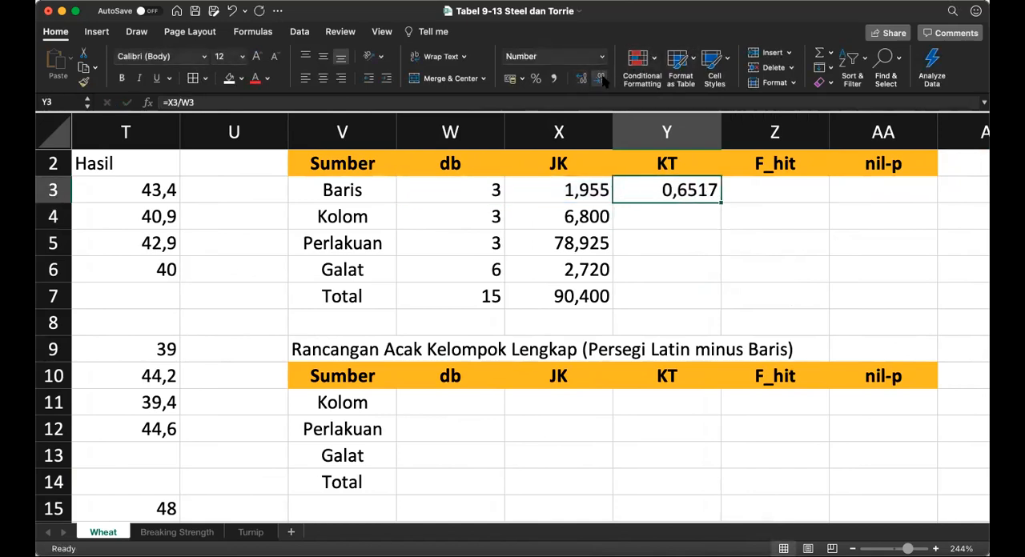
{"action": "left_click", "coordinate": [601, 80]}
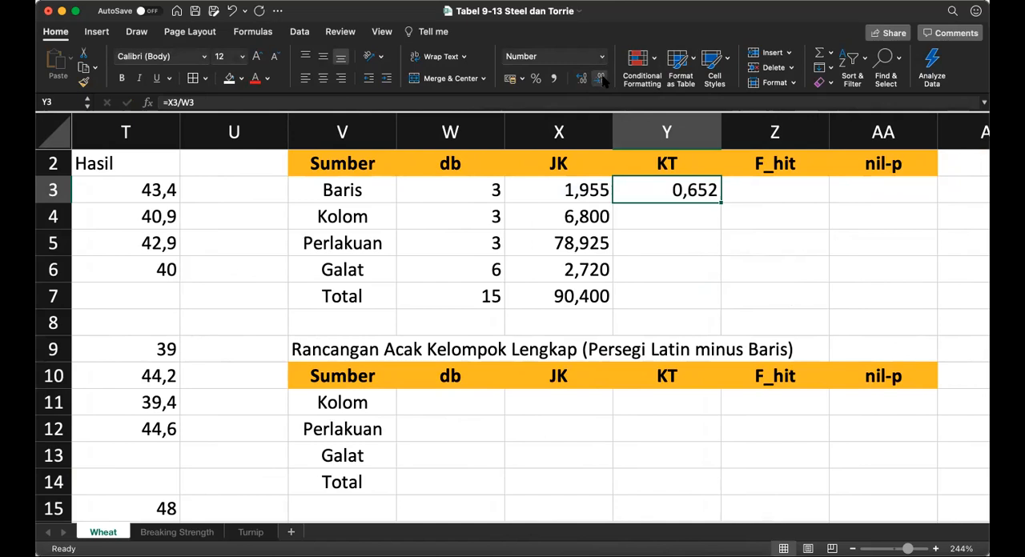
Step: Copy the Baris KT formula from Y3 into the Kolom, Perlakuan and Galat KT cells Y4:Y6
{"action": "key", "text": "super+c"}
{"action": "key", "text": "shift+Down"}
{"action": "key", "text": "shift+Down"}
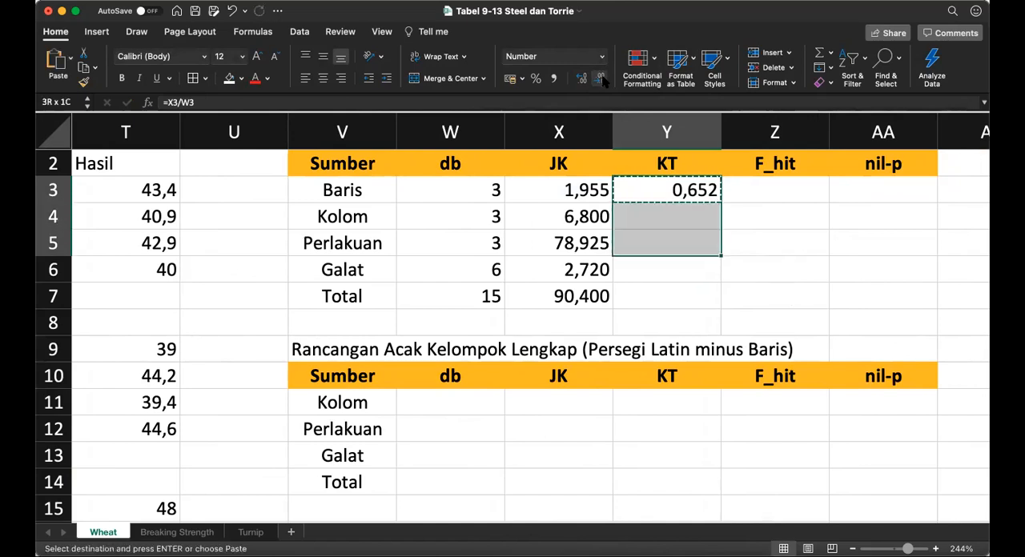
{"action": "key", "text": "shift+Down"}
{"action": "key", "text": "super+v"}
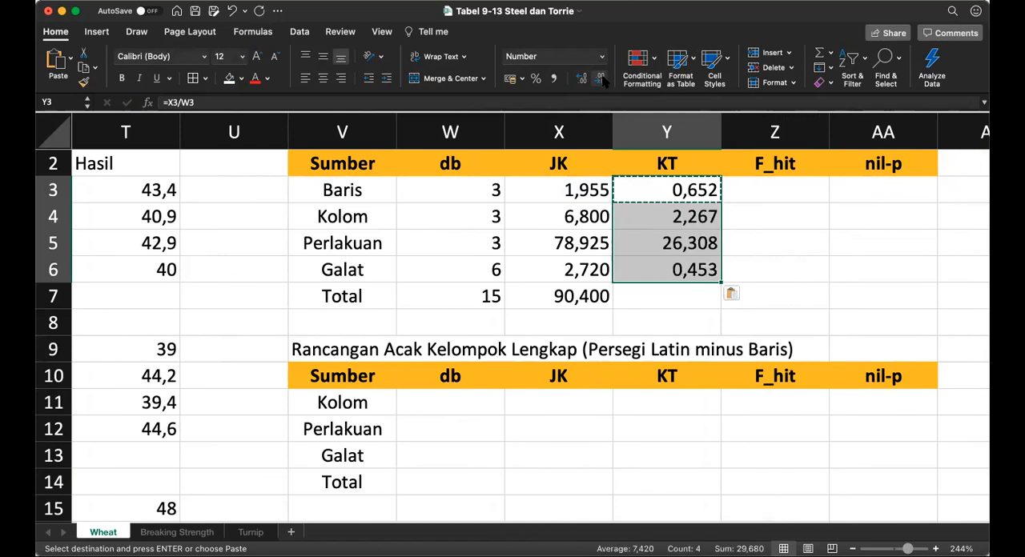
{"action": "key", "text": "Right"}
{"action": "key", "text": "Right"}
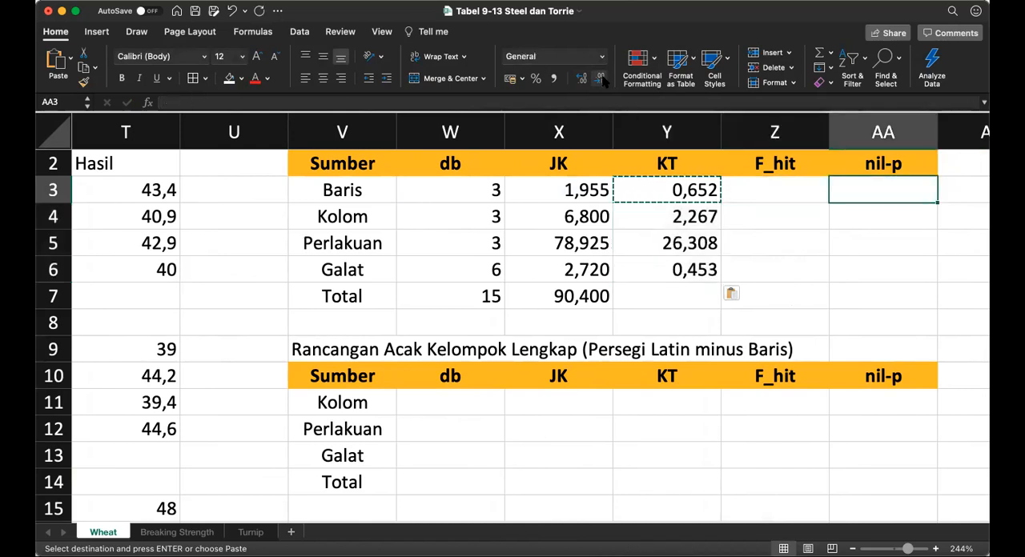
Step: Enter the formula =Y3/Y6 in the Baris F_hit cell Z3
{"action": "key", "text": "Left"}
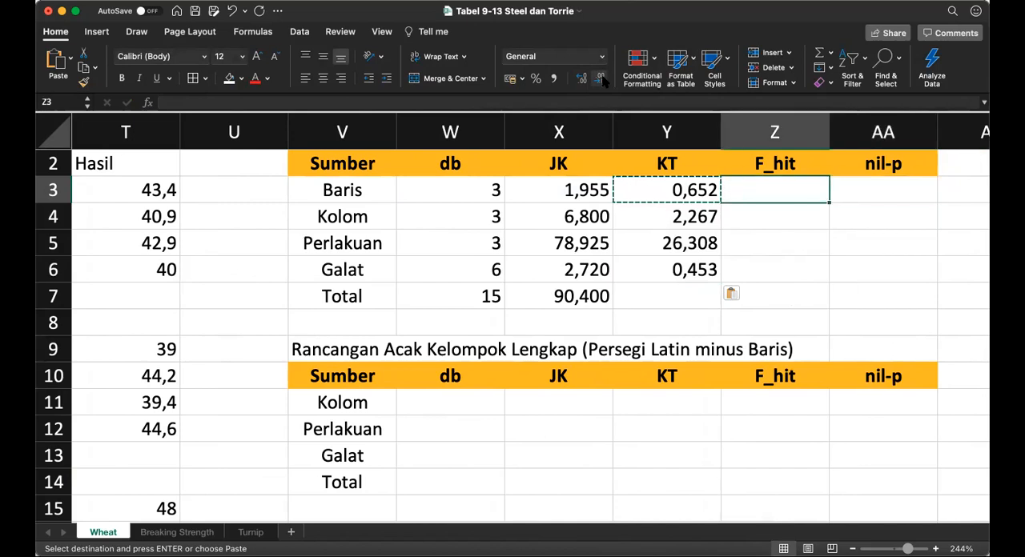
{"action": "type", "text": "="}
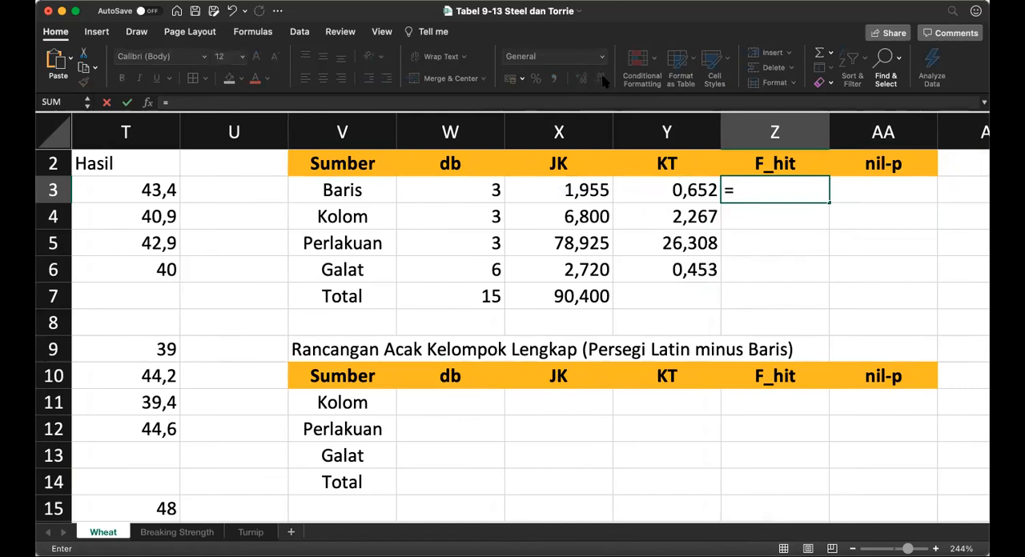
{"action": "key", "text": "Left"}
{"action": "type", "text": "/"}
{"action": "key", "text": "Left"}
{"action": "key", "text": "Down"}
{"action": "key", "text": "Down"}
{"action": "key", "text": "Down"}
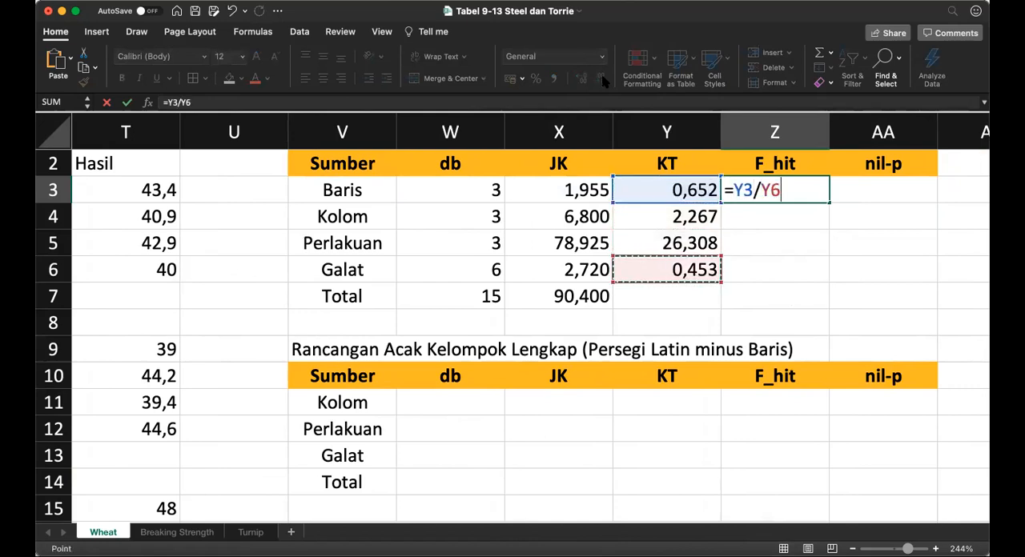
{"action": "key", "text": "Return"}
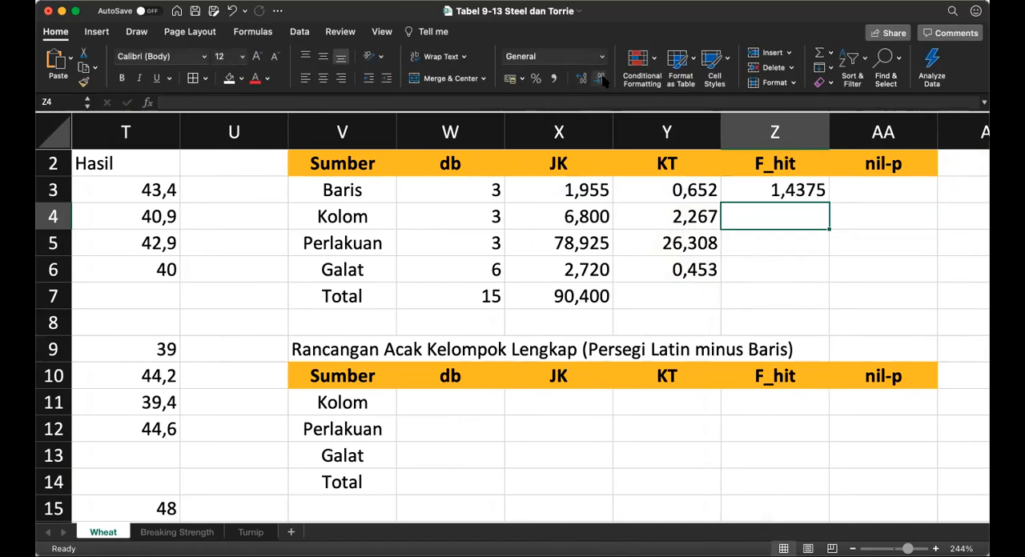
Step: Enter the formula =Y4/Y6 in the Kolom F_hit cell Z4
{"action": "type", "text": "="}
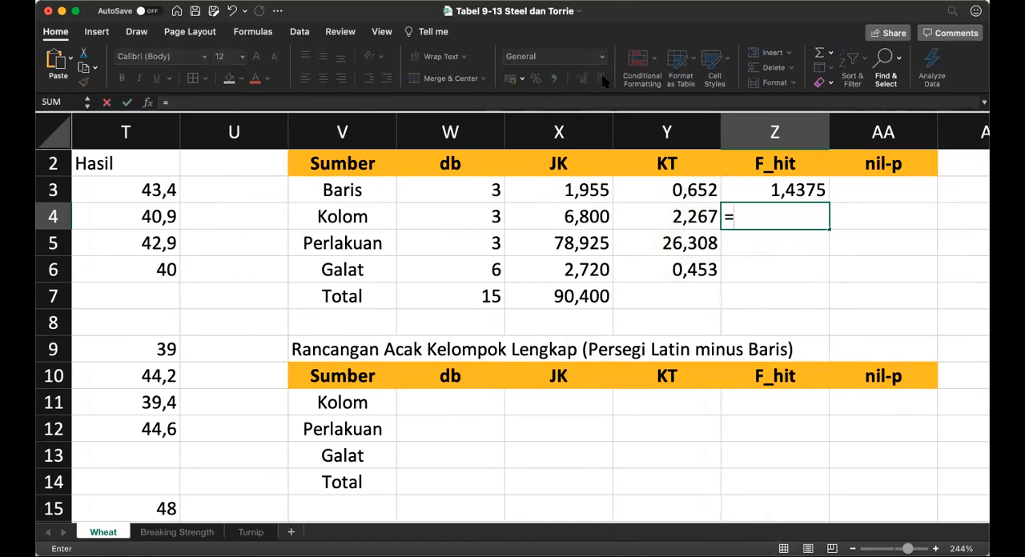
{"action": "key", "text": "Left"}
{"action": "type", "text": "/"}
{"action": "key", "text": "Left"}
{"action": "key", "text": "Down"}
Step: Enter the formula =Y5/Y6 in the Perlakuan F_hit cell Z5
{"action": "key", "text": "Down"}
{"action": "key", "text": "Return"}
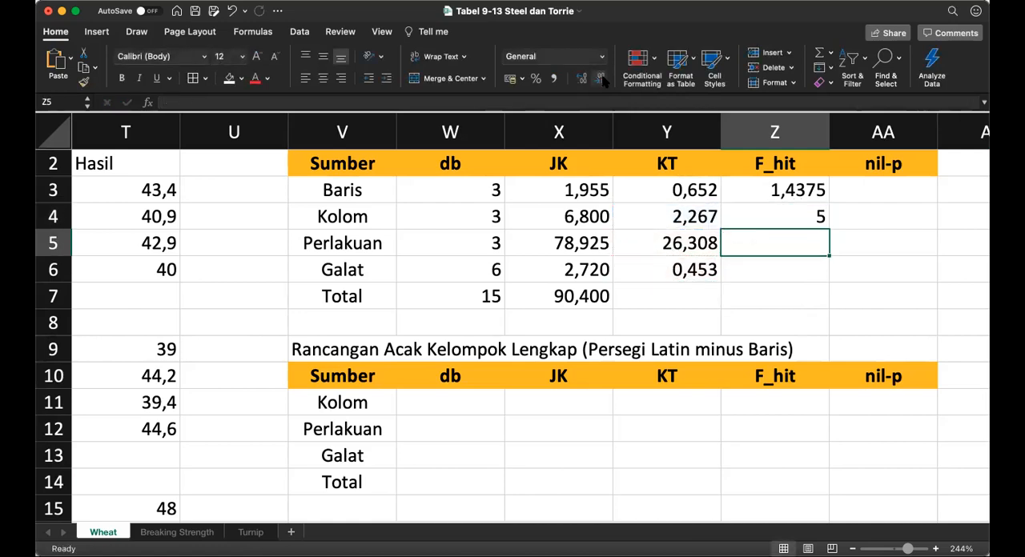
{"action": "type", "text": "="}
{"action": "key", "text": "Left"}
{"action": "type", "text": "/"}
{"action": "key", "text": "Left"}
{"action": "key", "text": "Down"}
{"action": "key", "text": "Return"}
Step: Format the F_hit values in Z3:Z5 to three decimal places
{"action": "key", "text": "Up"}
{"action": "key", "text": "Up"}
{"action": "key", "text": "Up"}
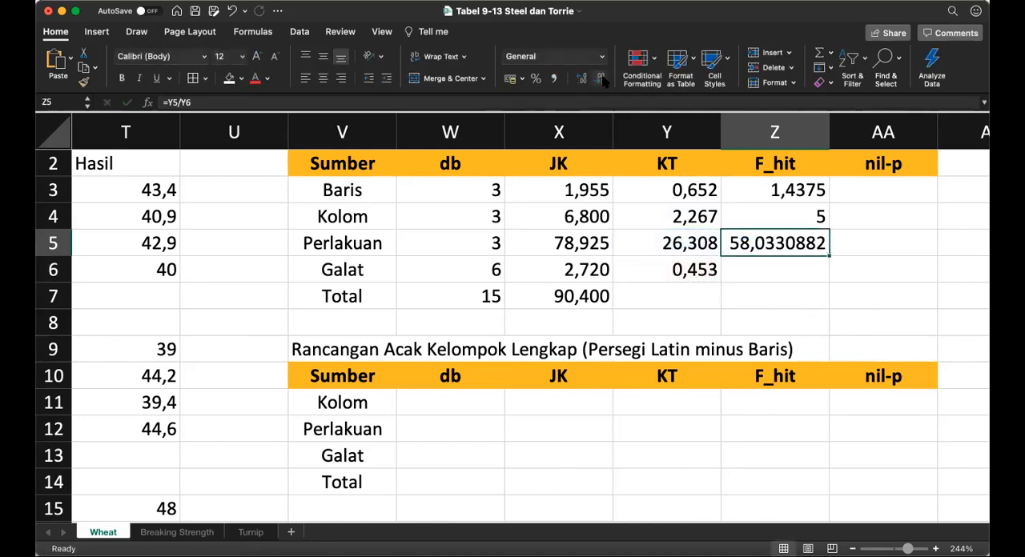
{"action": "key", "text": "shift+Down"}
{"action": "key", "text": "shift+Down"}
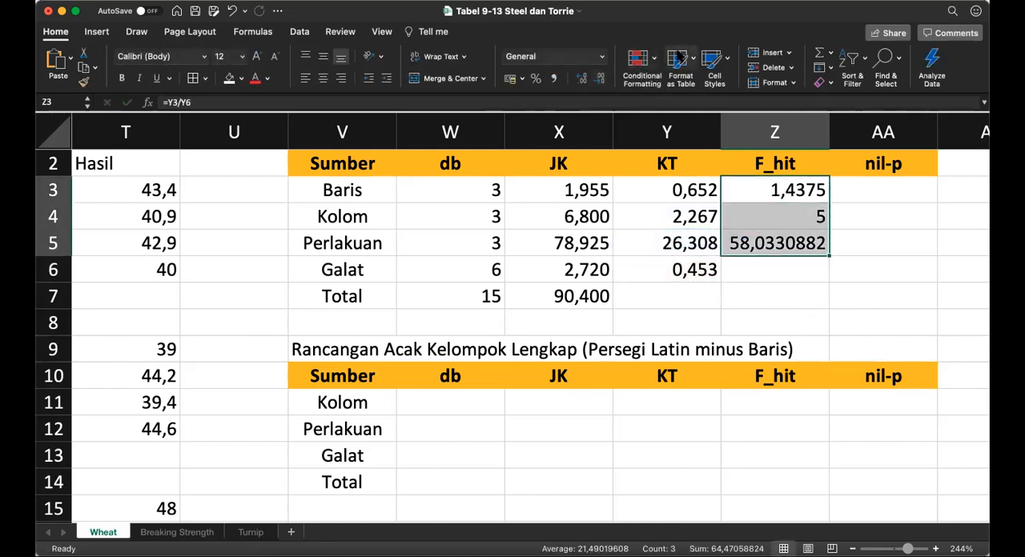
{"action": "left_click", "coordinate": [602, 78]}
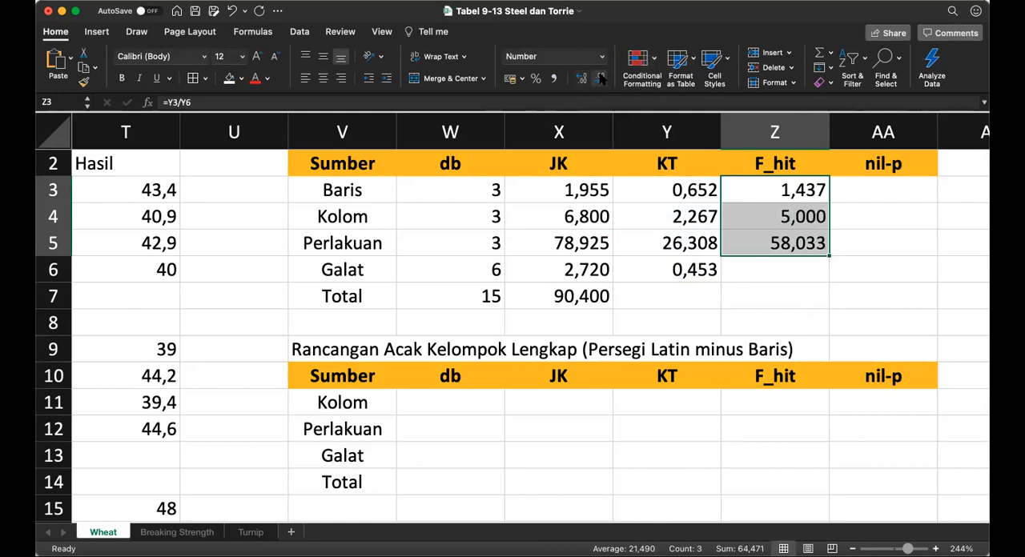
Step: Enter the formula =F.DIST.RT(Z3;W3;W6) in the Baris nil-p cell AA3
{"action": "key", "text": "Right"}
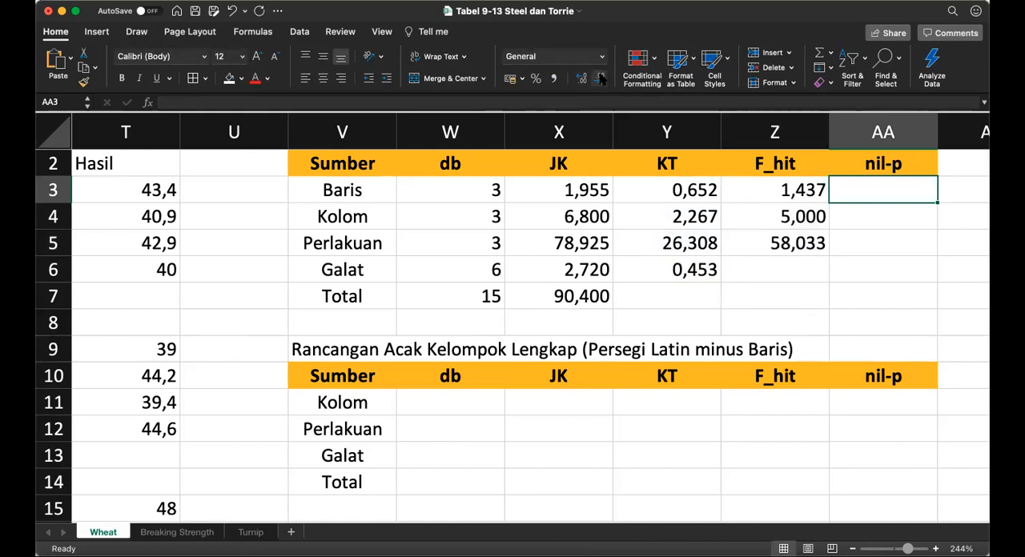
{"action": "type", "text": "="}
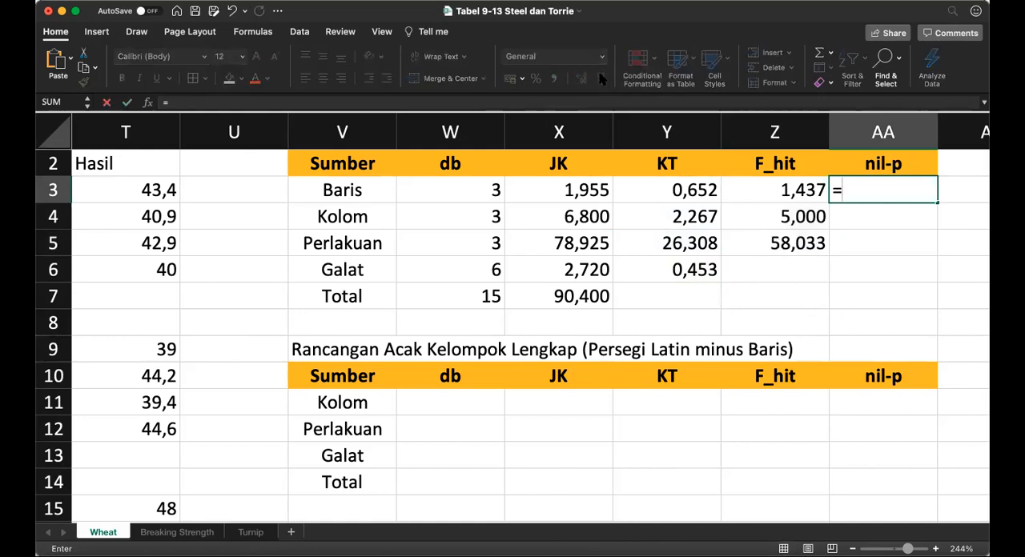
{"action": "type", "text": "f."}
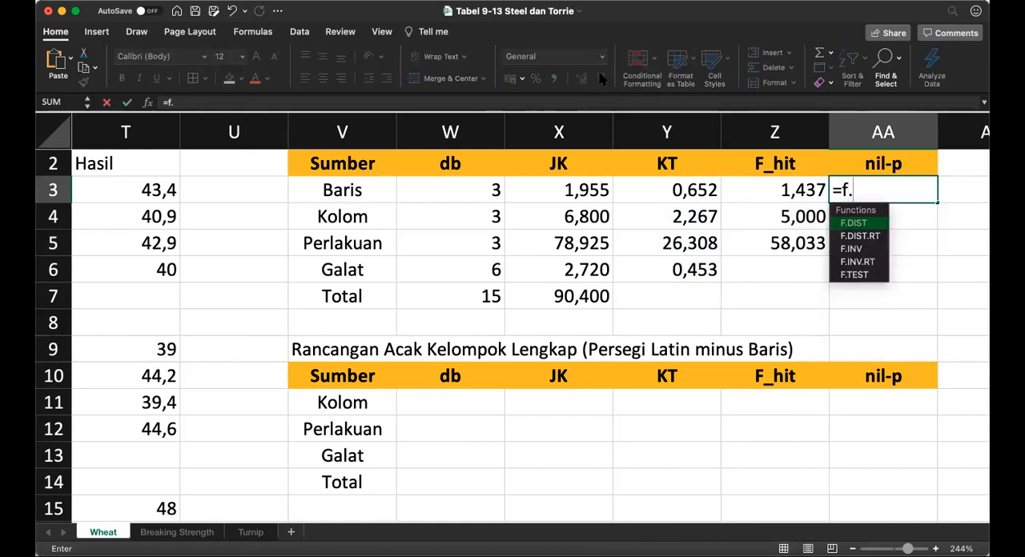
{"action": "type", "text": "dist.r"}
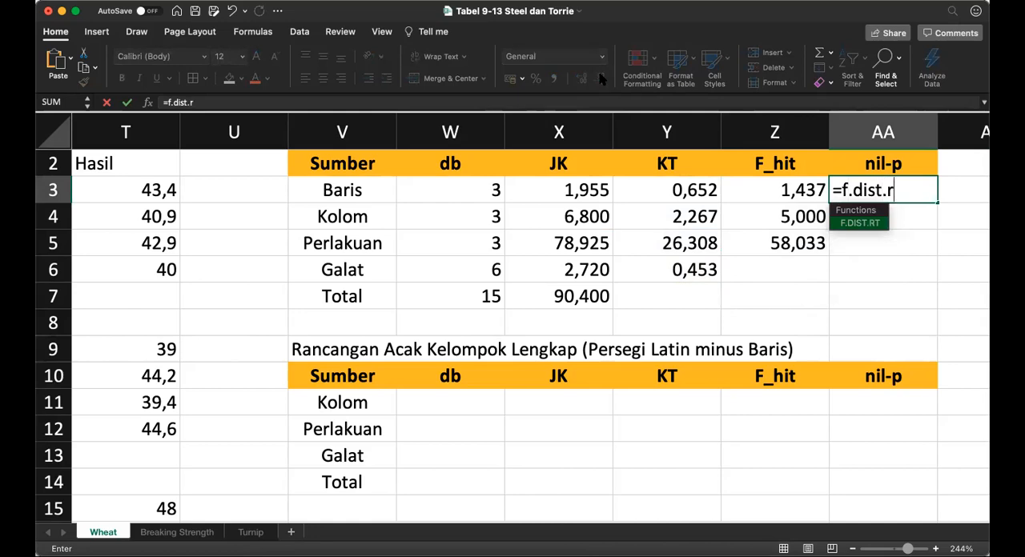
{"action": "type", "text": "t("}
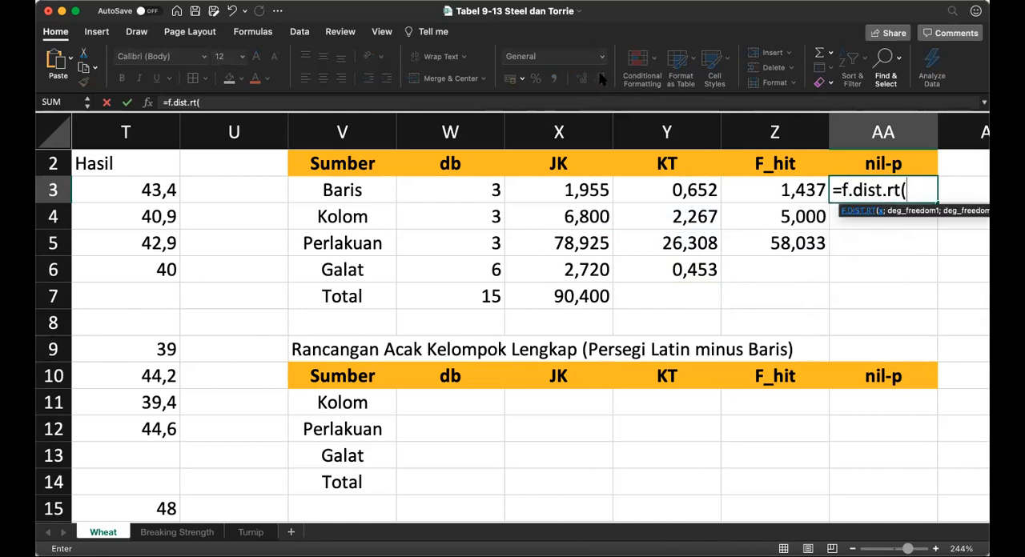
{"action": "key", "text": "Left"}
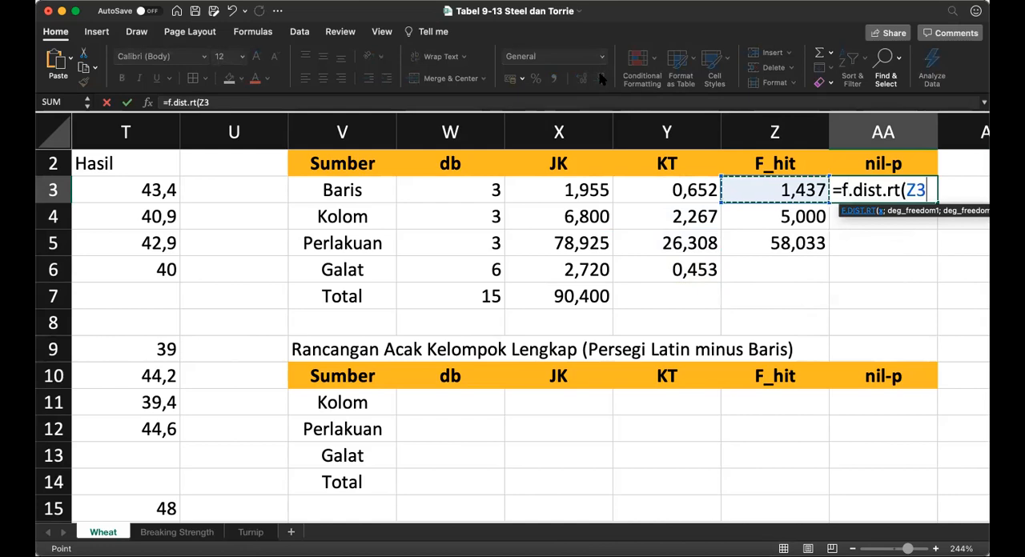
{"action": "type", "text": ";"}
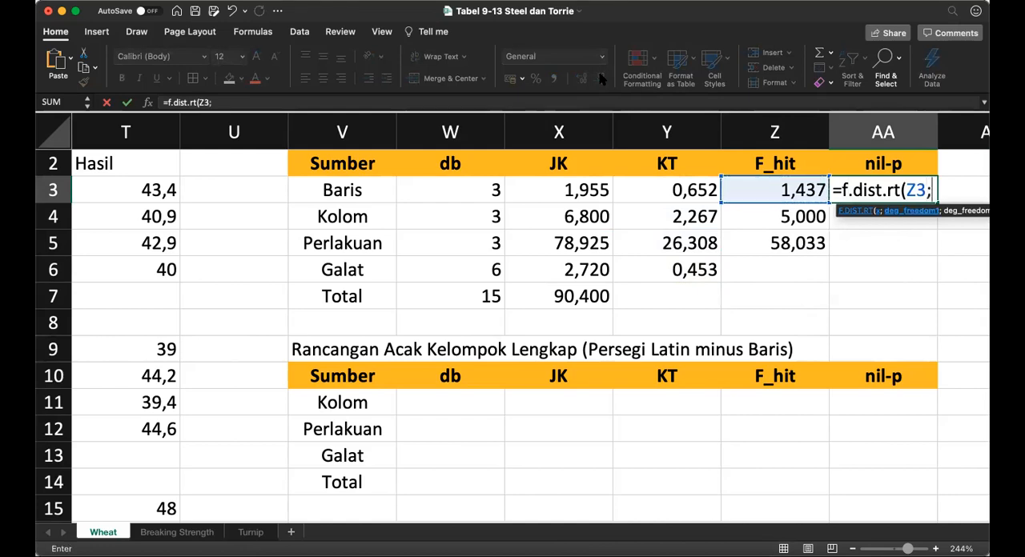
{"action": "left_click", "coordinate": [479, 192]}
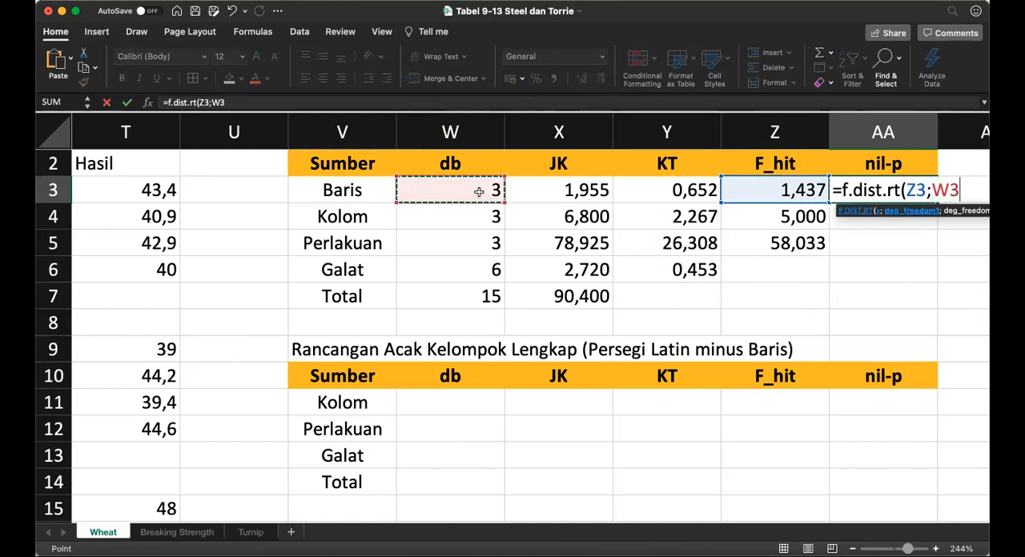
{"action": "type", "text": ";"}
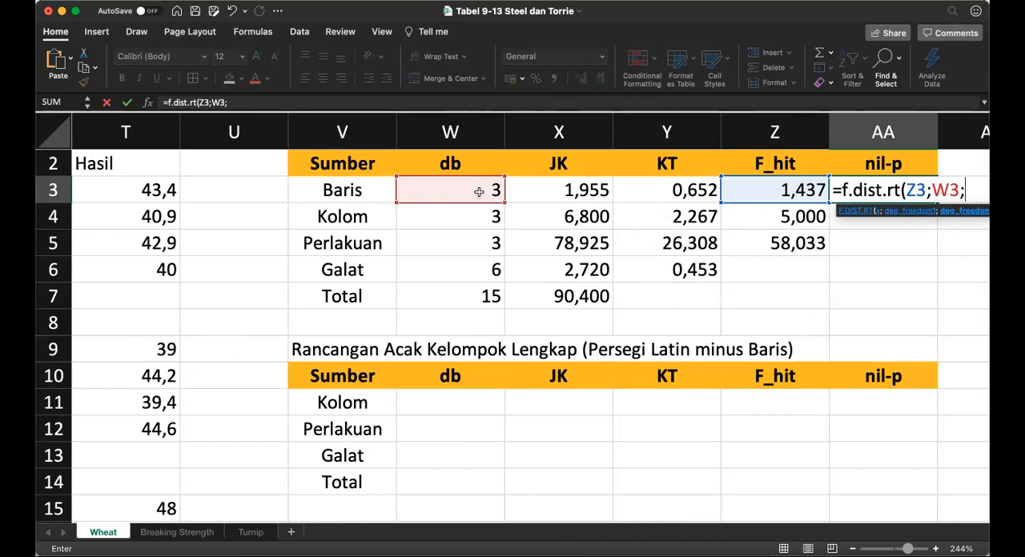
{"action": "left_click", "coordinate": [479, 274]}
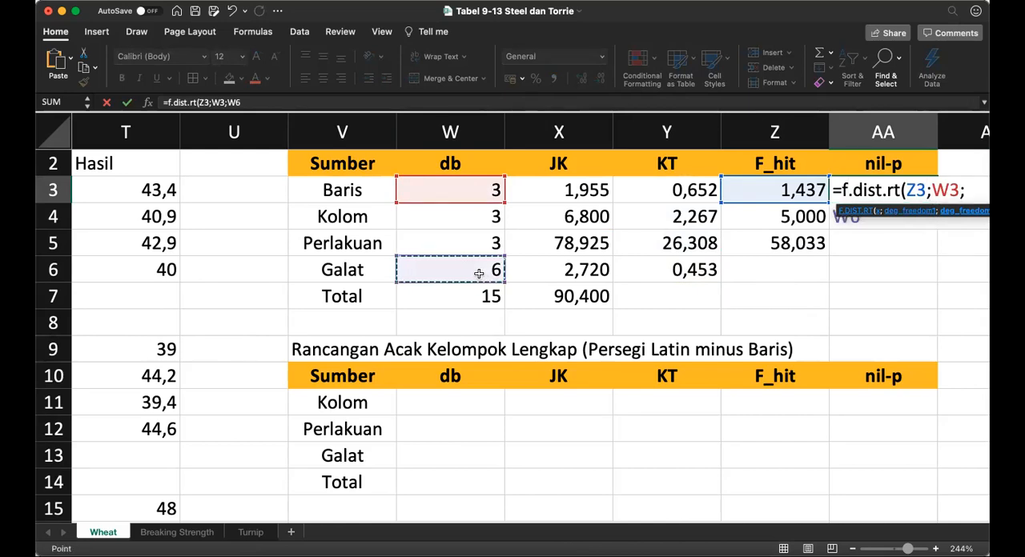
{"action": "type", "text": ")"}
{"action": "key", "text": "Return"}
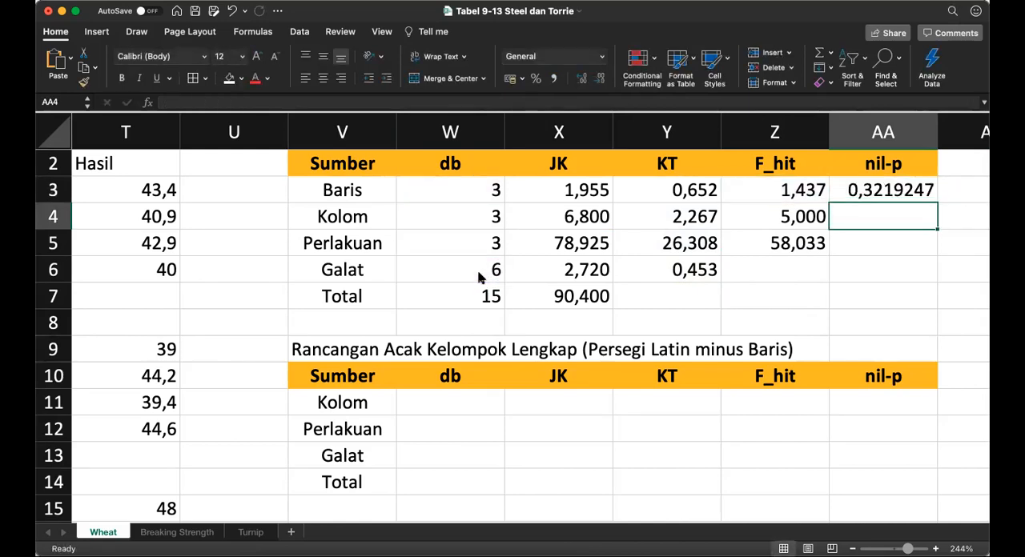
Step: Format the Baris nil-p value in AA3 to three decimal places
{"action": "key", "text": "Up"}
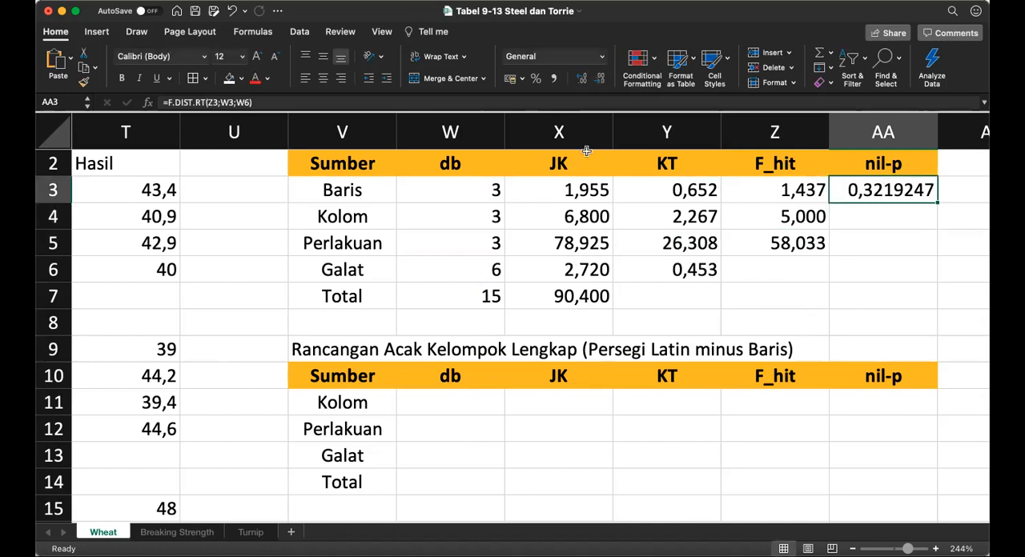
{"action": "left_click", "coordinate": [600, 79]}
{"action": "left_click", "coordinate": [600, 79]}
{"action": "left_click", "coordinate": [600, 79]}
{"action": "left_click", "coordinate": [600, 80]}
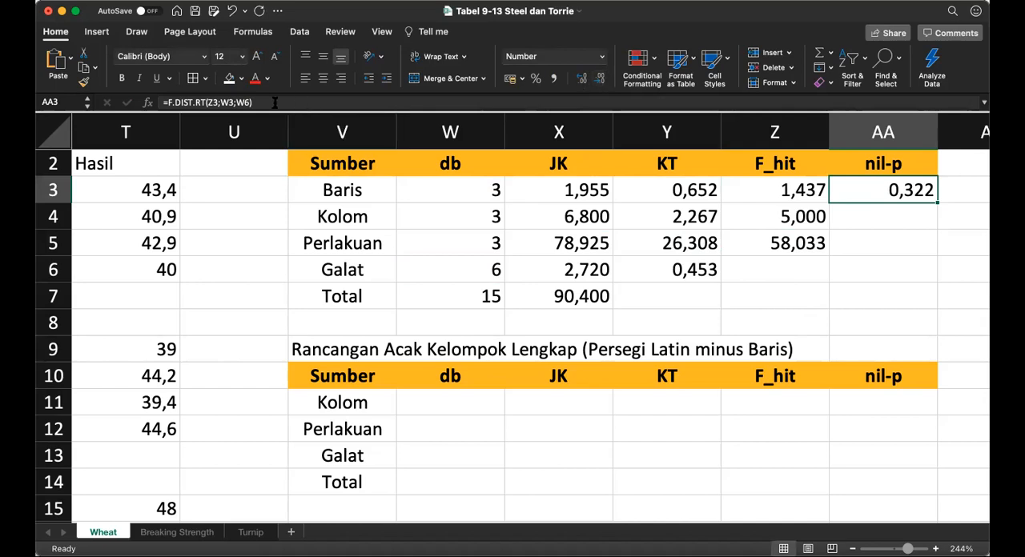
Step: Lock the row of the Galat db reference in AA3, making the formula =F.DIST.RT(Z3;W3;W$6)
{"action": "left_click", "coordinate": [242, 103]}
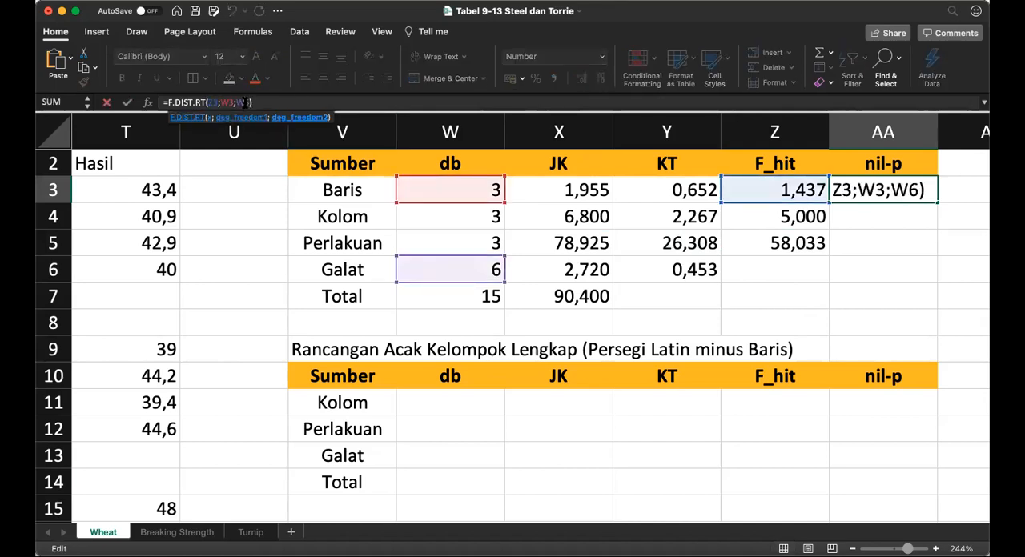
{"action": "type", "text": "$"}
{"action": "key", "text": "Return"}
{"action": "key", "text": "Up"}
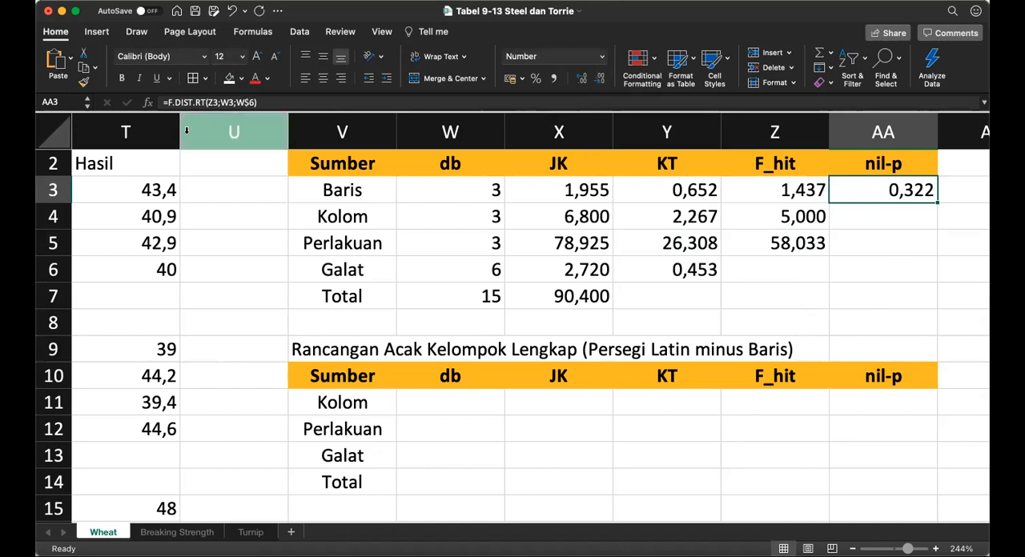
{"action": "left_click", "coordinate": [192, 103]}
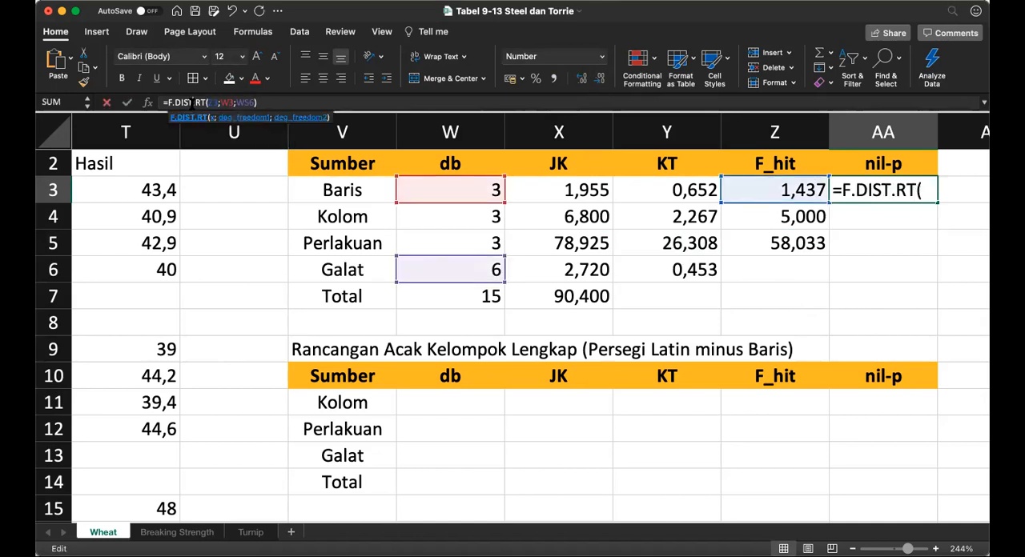
{"action": "left_click", "coordinate": [883, 189]}
{"action": "key", "text": "Right"}
{"action": "key", "text": "Right"}
{"action": "key", "text": "Right"}
{"action": "key", "text": "Right"}
{"action": "key", "text": "Right"}
{"action": "key", "text": "Right"}
{"action": "key", "text": "Right"}
{"action": "key", "text": "Right"}
{"action": "key", "text": "Right"}
{"action": "key", "text": "Right"}
{"action": "key", "text": "Right"}
{"action": "key", "text": "Right"}
{"action": "key", "text": "Right"}
{"action": "key", "text": "Right"}
{"action": "key", "text": "Right"}
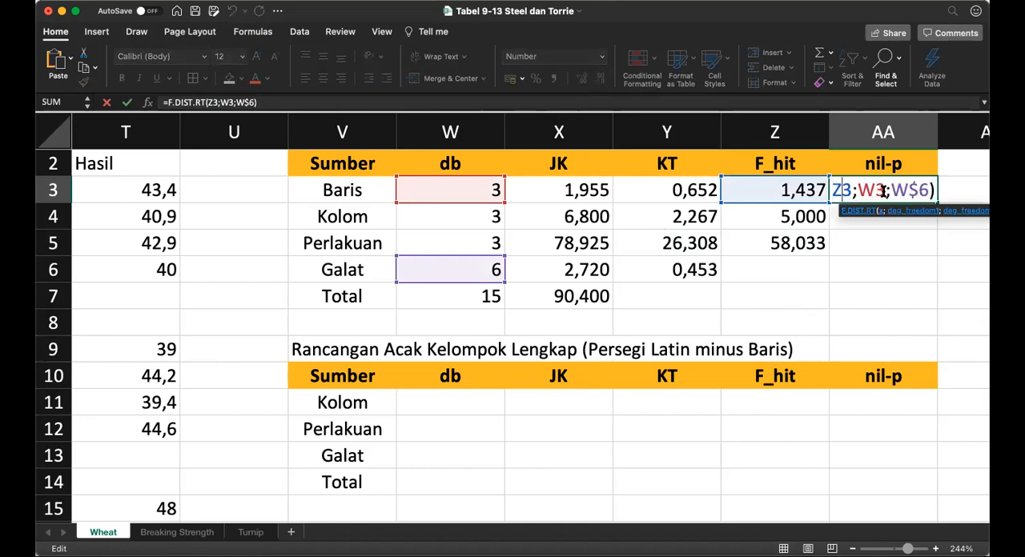
{"action": "key", "text": "Right"}
{"action": "key", "text": "Return"}
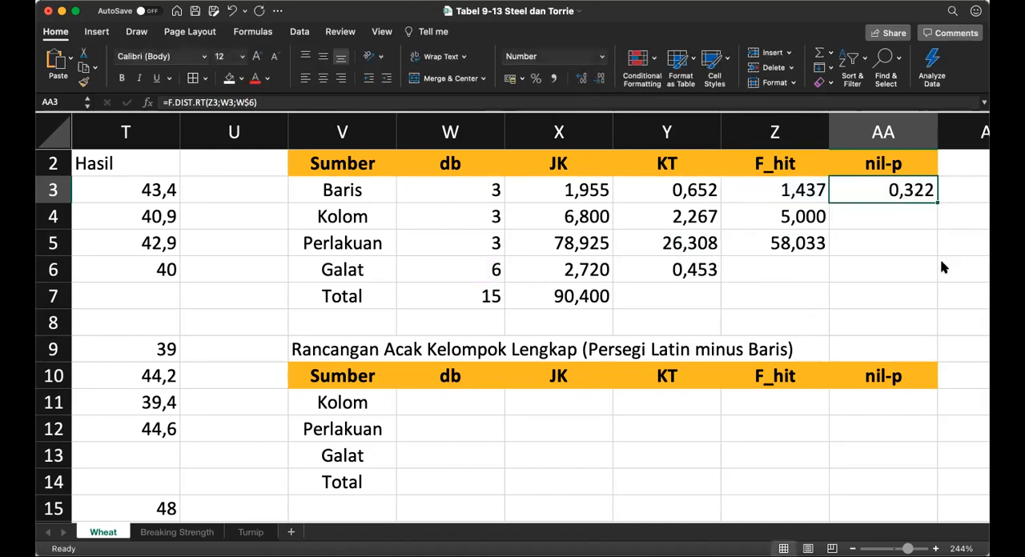
Step: Copy the Baris nil-p formula from AA3 into the Kolom and Perlakuan nil-p cells AA4:AA5
{"action": "key", "text": "super+c"}
{"action": "key", "text": "shift+Down"}
{"action": "key", "text": "shift+Down"}
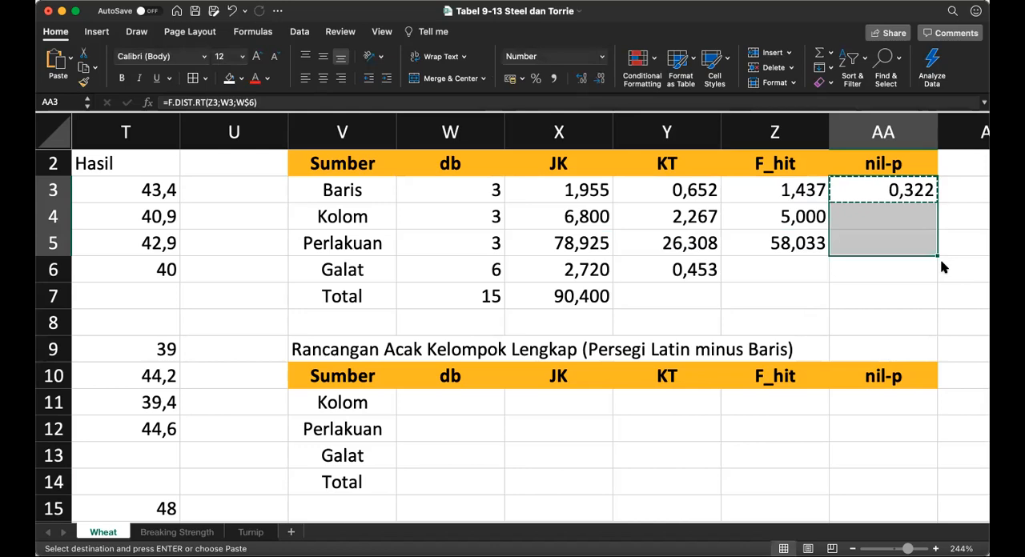
{"action": "key", "text": "super+v"}
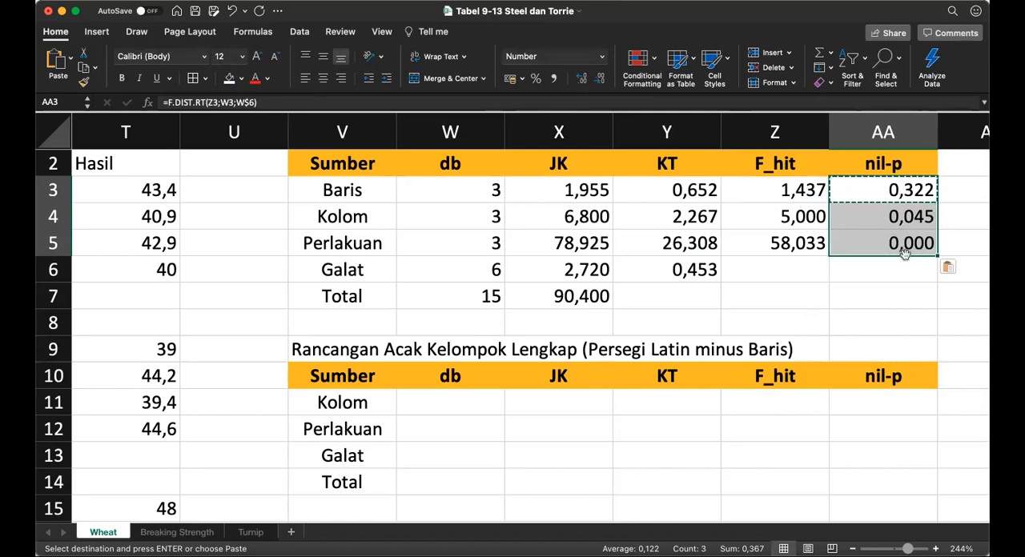
Step: Review the Persegi Latin table's sources, F_hit and nil-p values against the layout of the Rancangan Acak Kelompok Lengkap table
{"action": "left_click", "coordinate": [898, 278]}
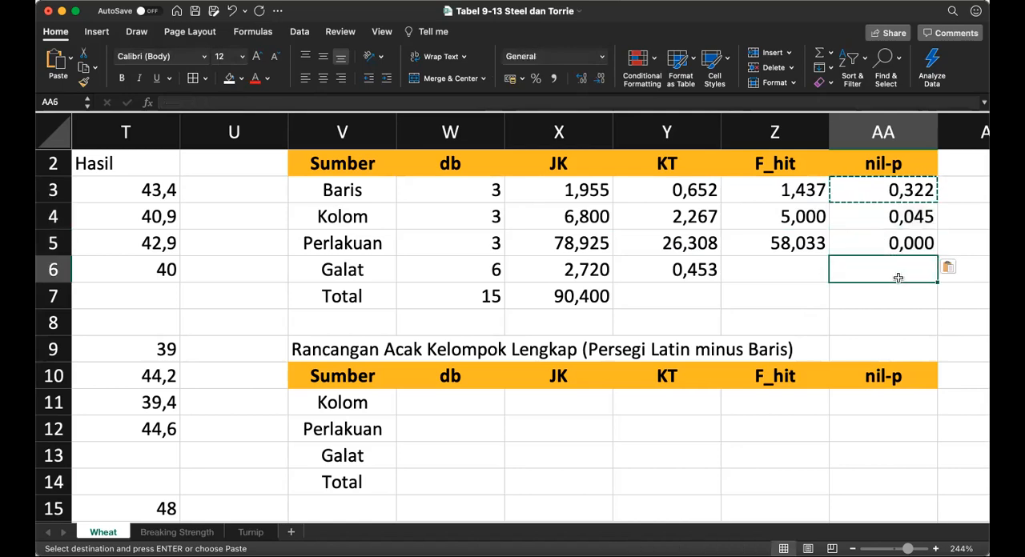
{"action": "key", "text": "Up"}
{"action": "key", "text": "Up"}
{"action": "key", "text": "Up"}
{"action": "key", "text": "Up"}
{"action": "key", "text": "Up"}
{"action": "key", "text": "Down"}
{"action": "key", "text": "Down"}
{"action": "key", "text": "Down"}
{"action": "key", "text": "Down"}
{"action": "key", "text": "Down"}
{"action": "key", "text": "Down"}
{"action": "key", "text": "Down"}
{"action": "key", "text": "Down"}
{"action": "key", "text": "Down"}
{"action": "key", "text": "Down"}
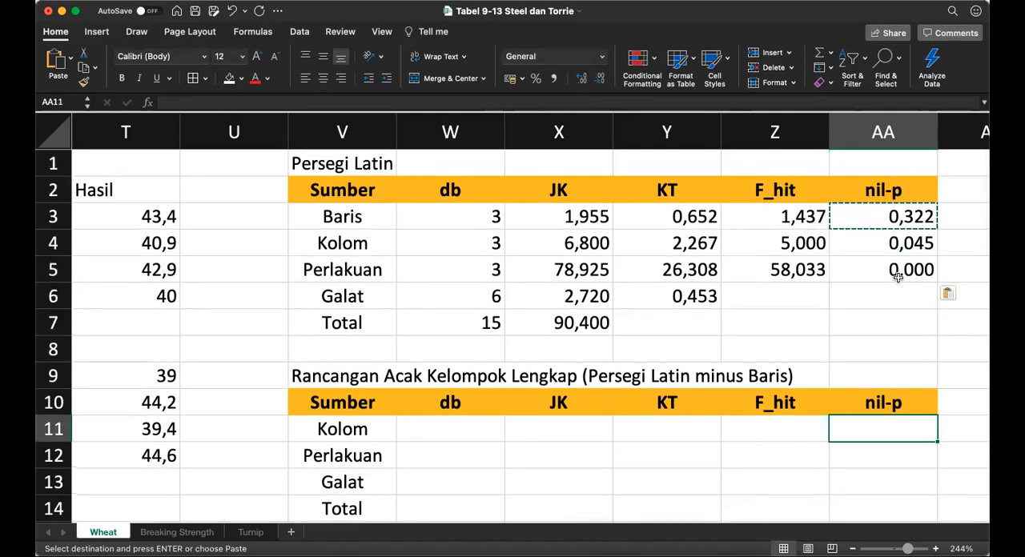
{"action": "key", "text": "Left"}
{"action": "key", "text": "Left"}
{"action": "key", "text": "Left"}
{"action": "key", "text": "Left"}
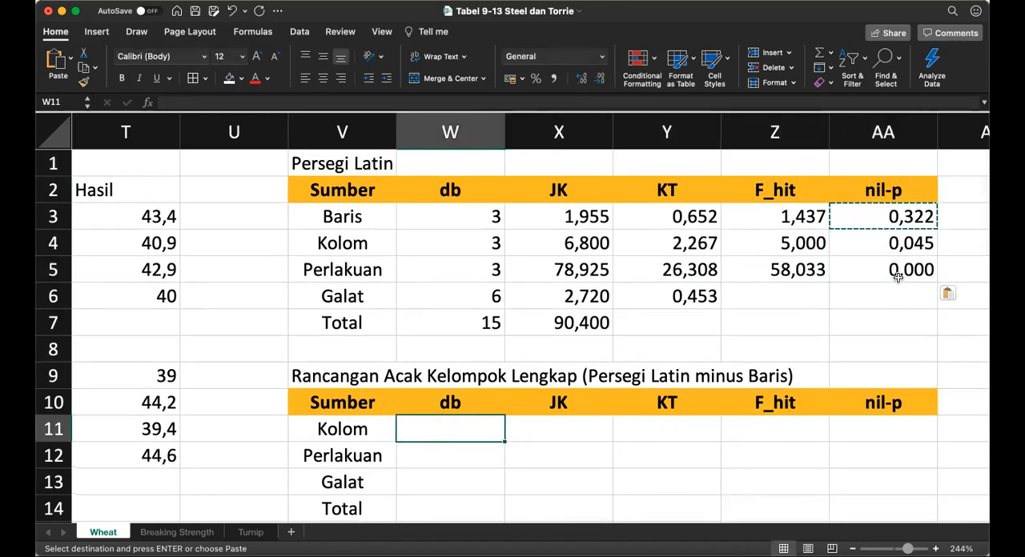
{"action": "key", "text": "Left"}
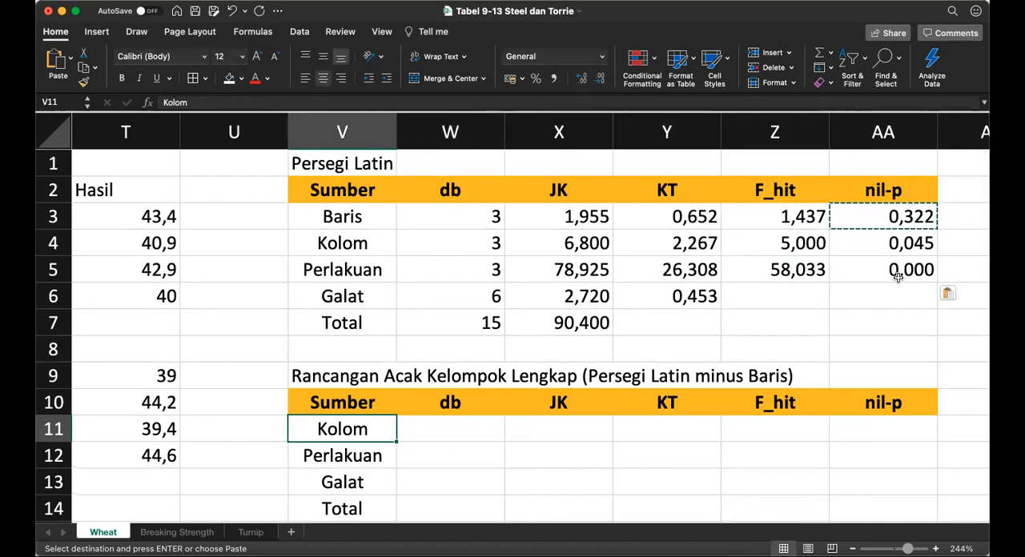
{"action": "key", "text": "Up"}
{"action": "key", "text": "Up"}
{"action": "key", "text": "Up"}
{"action": "key", "text": "Up"}
{"action": "key", "text": "Up"}
{"action": "key", "text": "Up"}
{"action": "key", "text": "Up"}
{"action": "key", "text": "Up"}
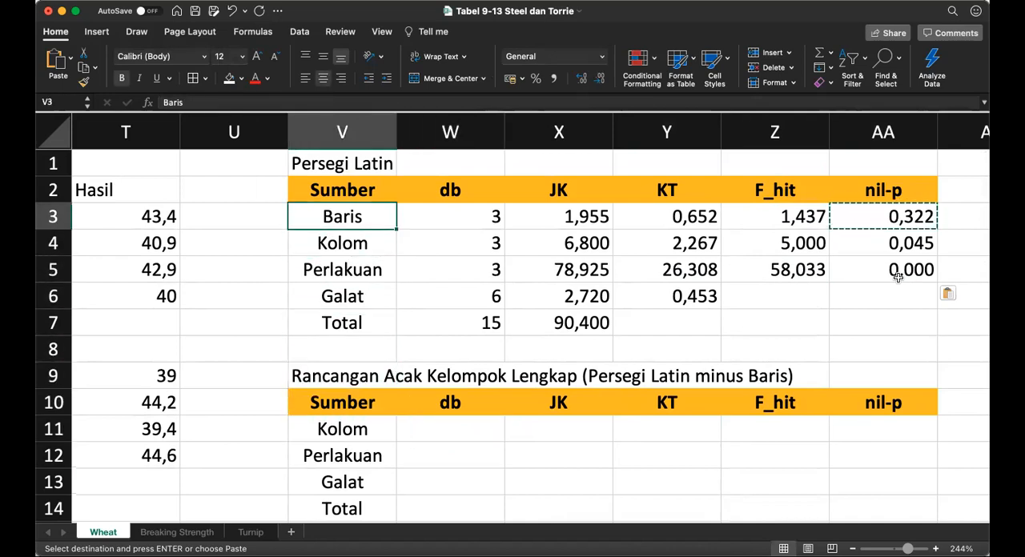
{"action": "key", "text": "Right"}
{"action": "key", "text": "Right"}
{"action": "key", "text": "Right"}
{"action": "key", "text": "Right"}
{"action": "key", "text": "Right"}
{"action": "key", "text": "Left"}
{"action": "key", "text": "Left"}
{"action": "key", "text": "Left"}
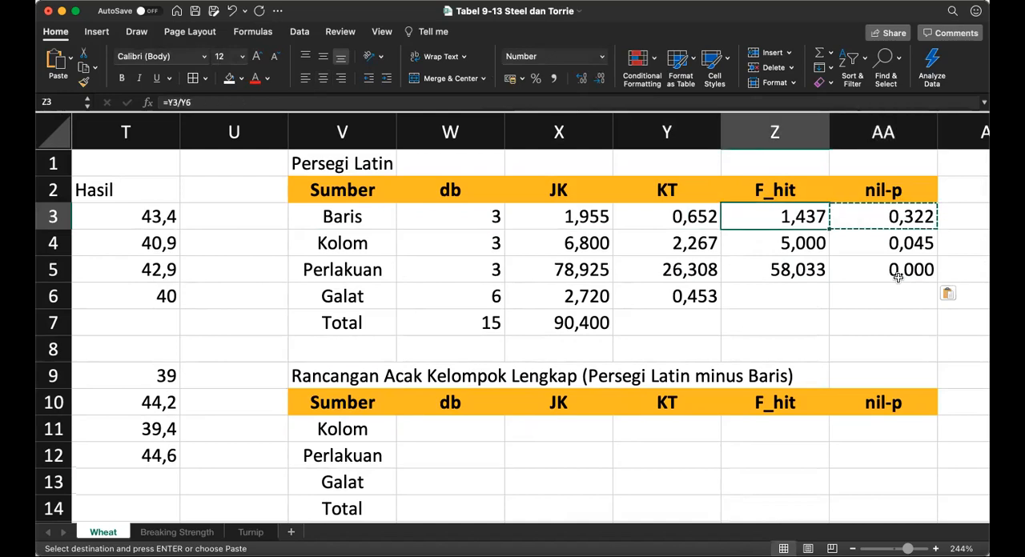
Step: Link the Kolom db in W11 of the Rancangan Acak Kelompok Lengkap table to the Persegi Latin table with =W4
{"action": "key", "text": "Left"}
{"action": "key", "text": "Down"}
{"action": "key", "text": "Down"}
{"action": "key", "text": "Down"}
{"action": "key", "text": "Down"}
{"action": "key", "text": "Down"}
{"action": "key", "text": "Down"}
{"action": "key", "text": "Down"}
{"action": "key", "text": "Down"}
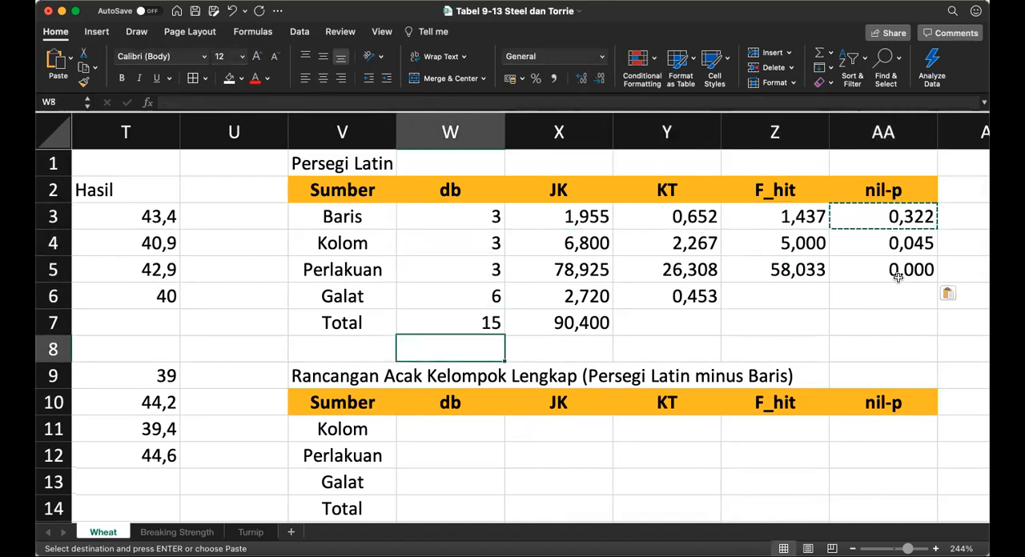
{"action": "type", "text": "="}
{"action": "key", "text": "Up"}
{"action": "key", "text": "Up"}
{"action": "key", "text": "Up"}
{"action": "key", "text": "Up"}
{"action": "key", "text": "Up"}
{"action": "key", "text": "Up"}
{"action": "key", "text": "Up"}
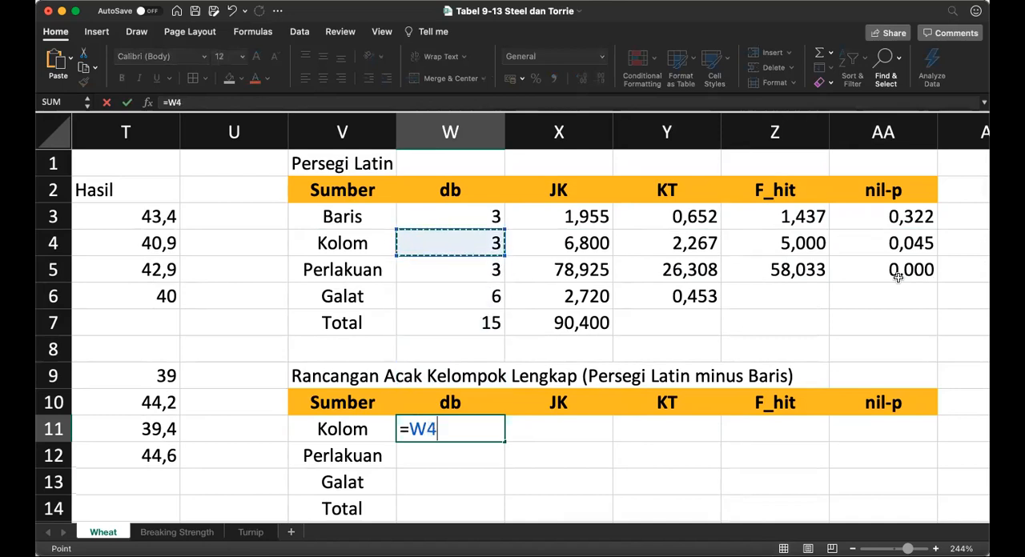
{"action": "key", "text": "Return"}
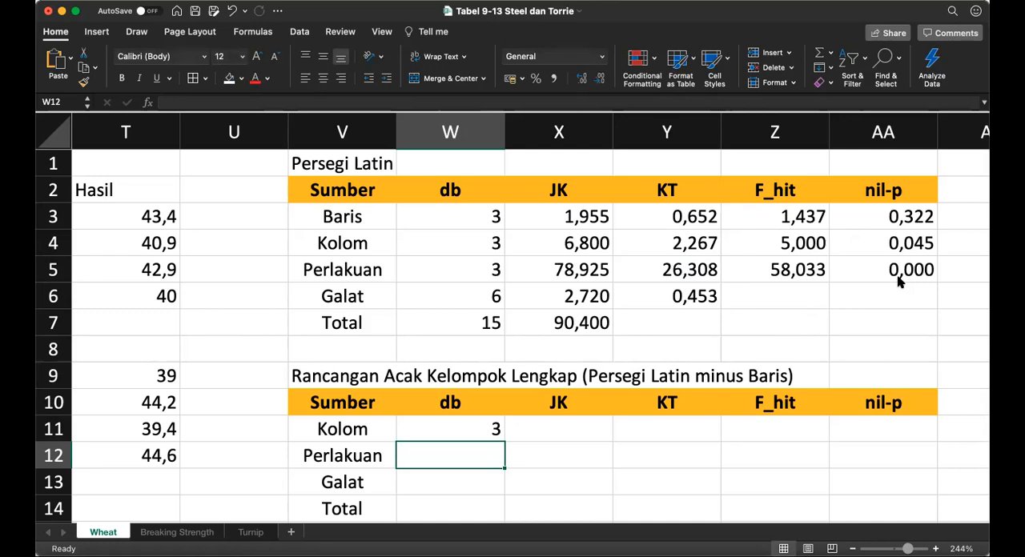
Step: Link the Perlakuan db in W12 to the Perlakuan db of the Persegi Latin table
{"action": "key", "text": "Up"}
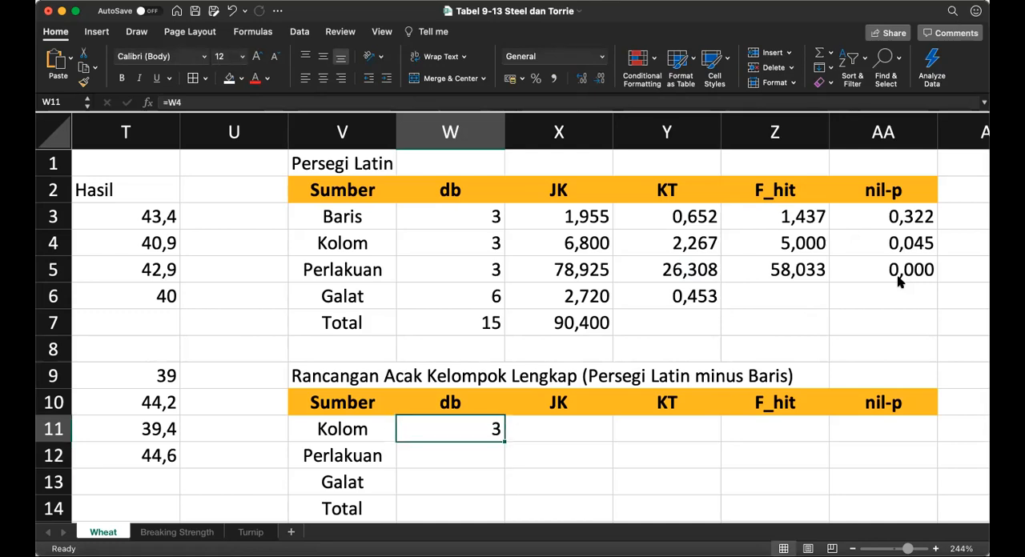
{"action": "key", "text": "Down"}
{"action": "type", "text": "="}
{"action": "key", "text": "Up"}
{"action": "key", "text": "Up"}
{"action": "key", "text": "Up"}
{"action": "key", "text": "Up"}
{"action": "key", "text": "Up"}
{"action": "key", "text": "Up"}
{"action": "key", "text": "Up"}
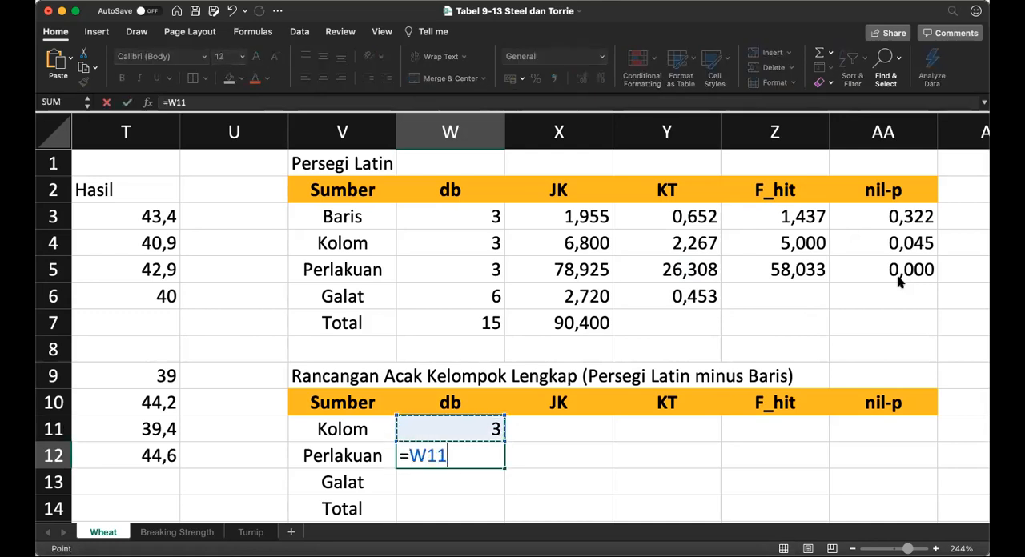
{"action": "key", "text": "Return"}
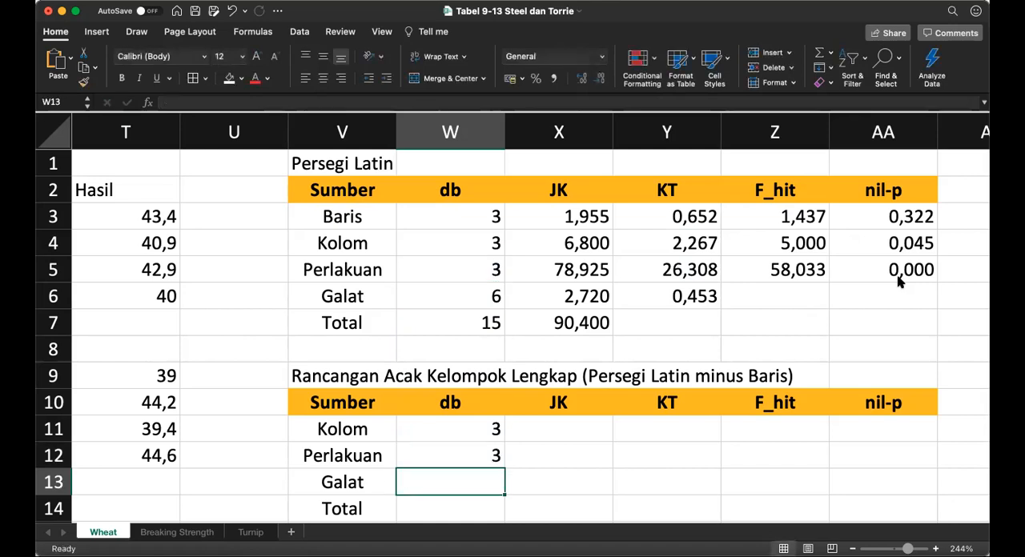
Step: Link the Total db in W14 to the Persegi Latin table's Total db with =W7
{"action": "key", "text": "Up"}
{"action": "key", "text": "Down"}
{"action": "key", "text": "Down"}
{"action": "type", "text": "="}
{"action": "key", "text": "Up"}
{"action": "key", "text": "Up"}
{"action": "key", "text": "Up"}
{"action": "key", "text": "Up"}
{"action": "key", "text": "Up"}
{"action": "key", "text": "Up"}
{"action": "key", "text": "Up"}
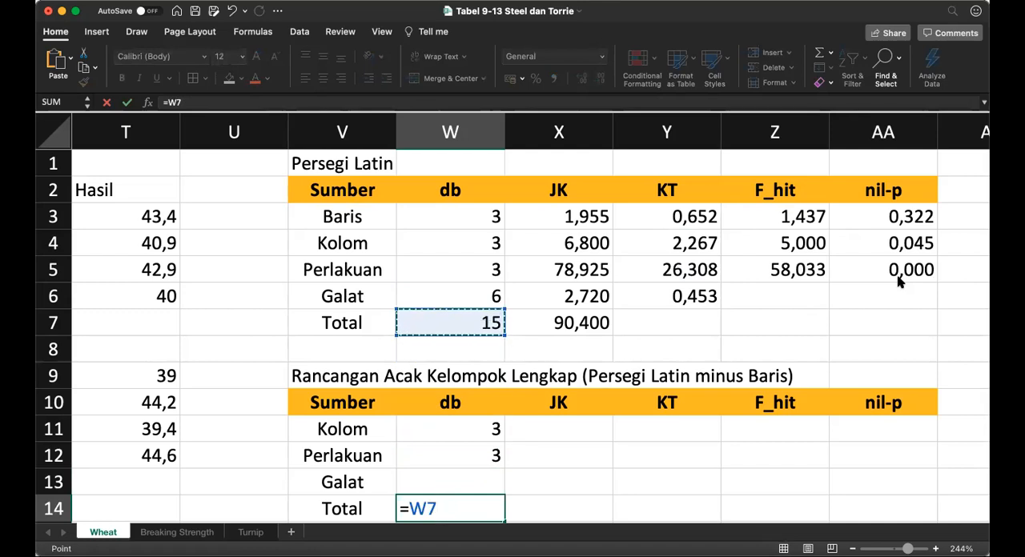
{"action": "key", "text": "Return"}
Step: Calculate the Galat db in W13 by subtracting the Kolom and Perlakuan db from the Total, using =W14-W11-W12
{"action": "key", "text": "Up"}
{"action": "key", "text": "Up"}
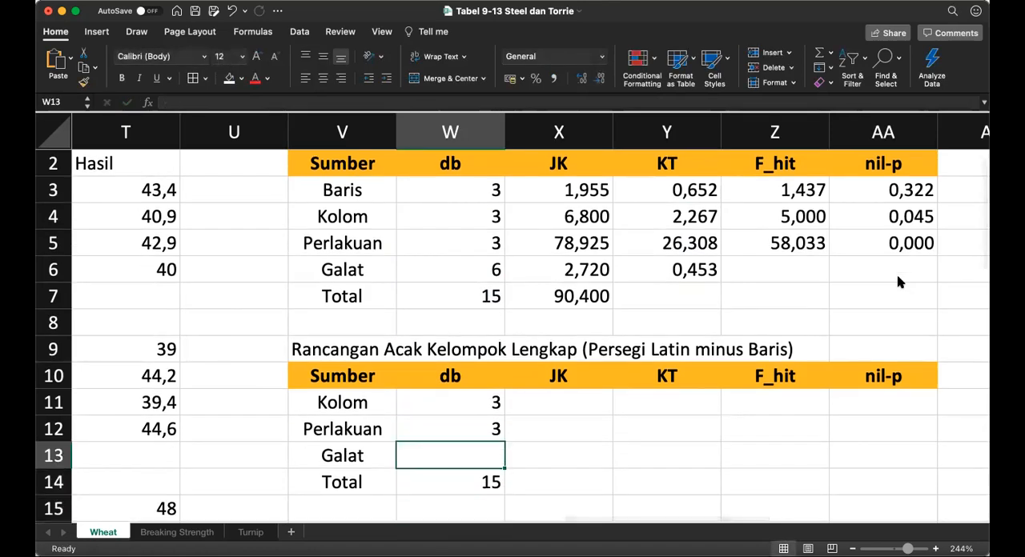
{"action": "type", "text": "="}
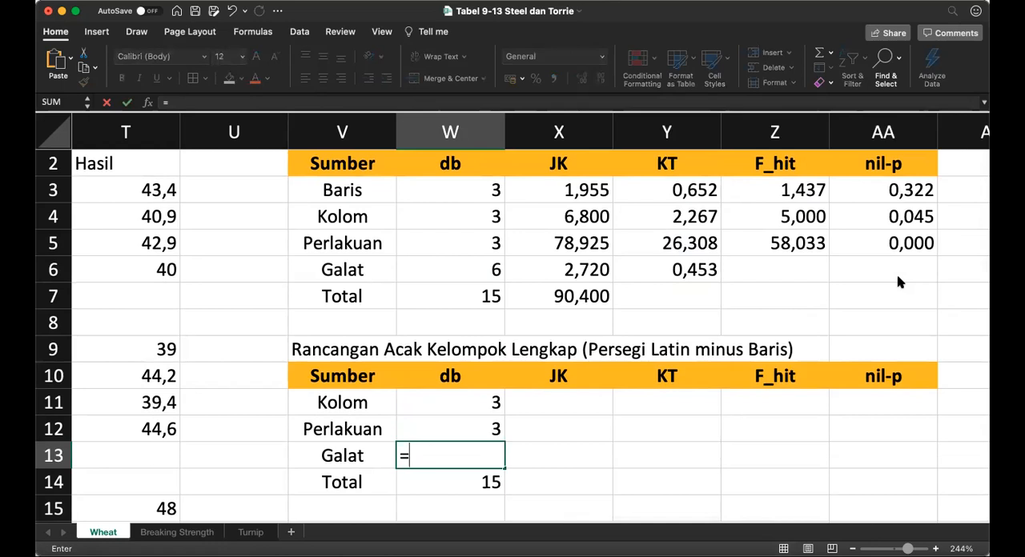
{"action": "key", "text": "Down"}
{"action": "type", "text": "-"}
{"action": "key", "text": "Up"}
{"action": "key", "text": "Up"}
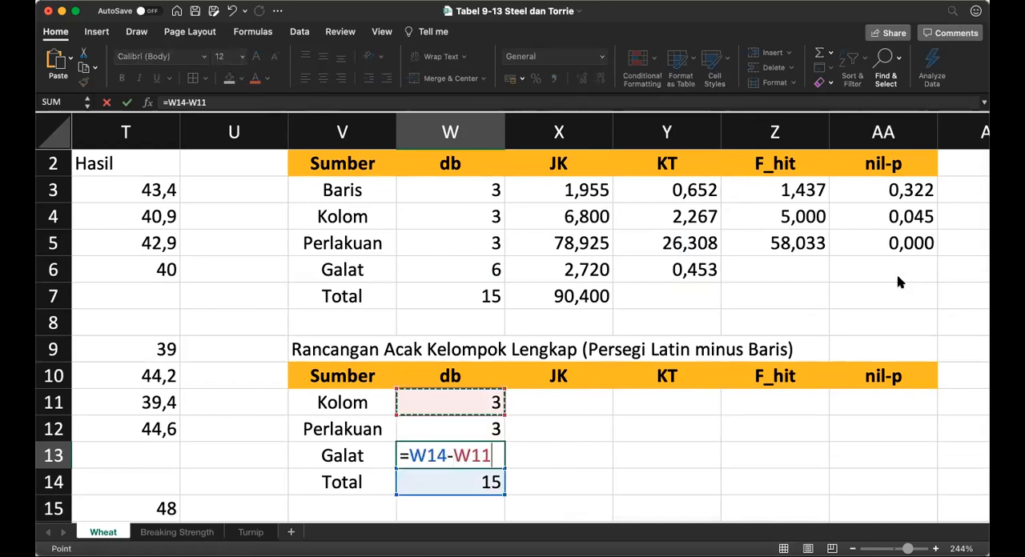
{"action": "type", "text": "-"}
{"action": "type", "text": "W12"}
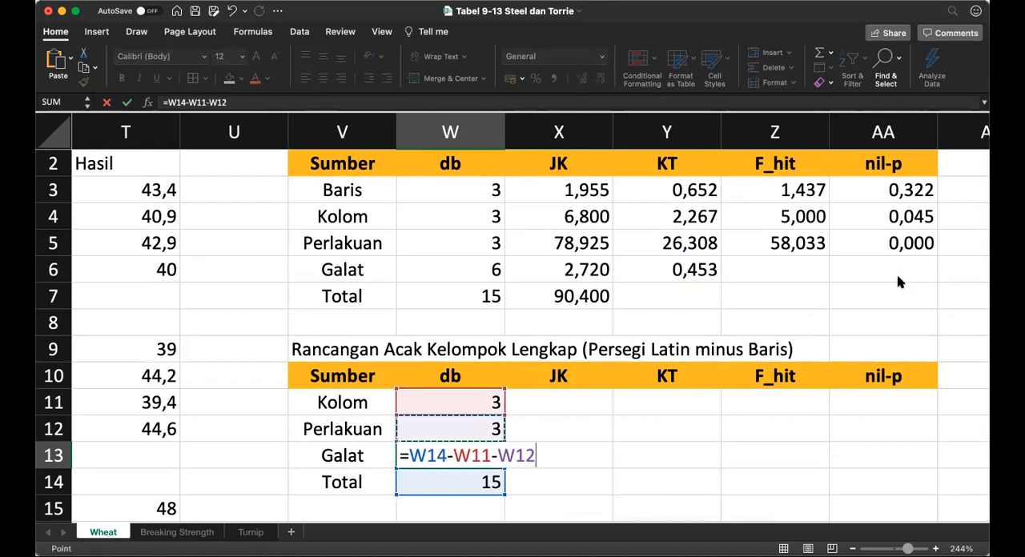
{"action": "key", "text": "Return"}
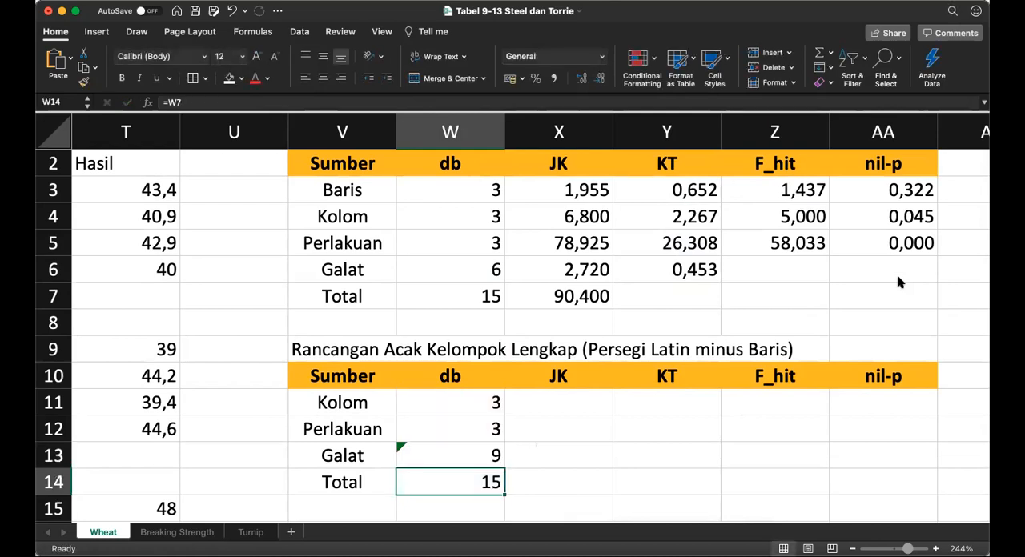
Step: Link the Kolom JK in X11 to the Persegi Latin table's Kolom JK with =X4
{"action": "key", "text": "Up"}
{"action": "key", "text": "Up"}
{"action": "key", "text": "Up"}
{"action": "key", "text": "Up"}
{"action": "key", "text": "Up"}
{"action": "key", "text": "Up"}
{"action": "key", "text": "Up"}
{"action": "key", "text": "Up"}
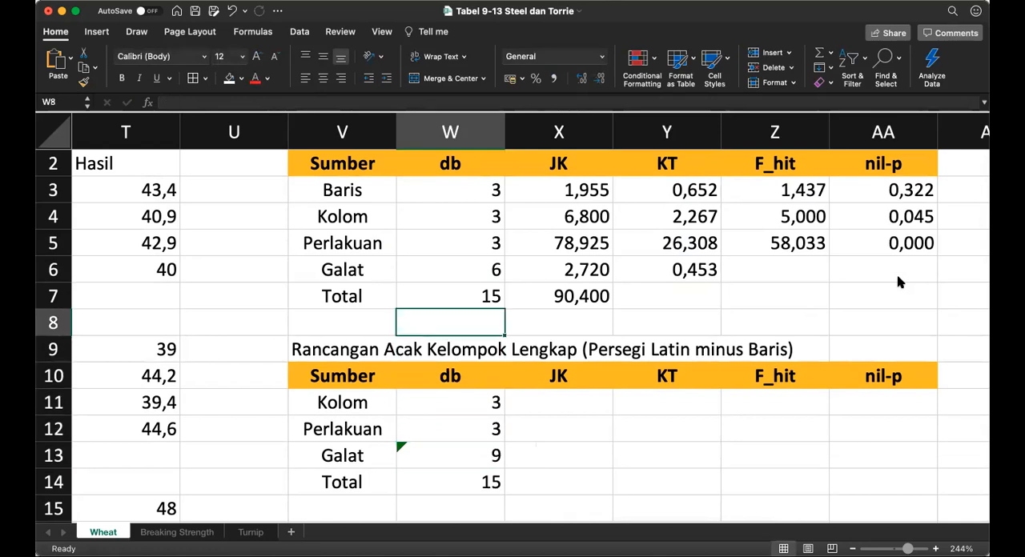
{"action": "key", "text": "Up"}
{"action": "key", "text": "Up"}
{"action": "key", "text": "Up"}
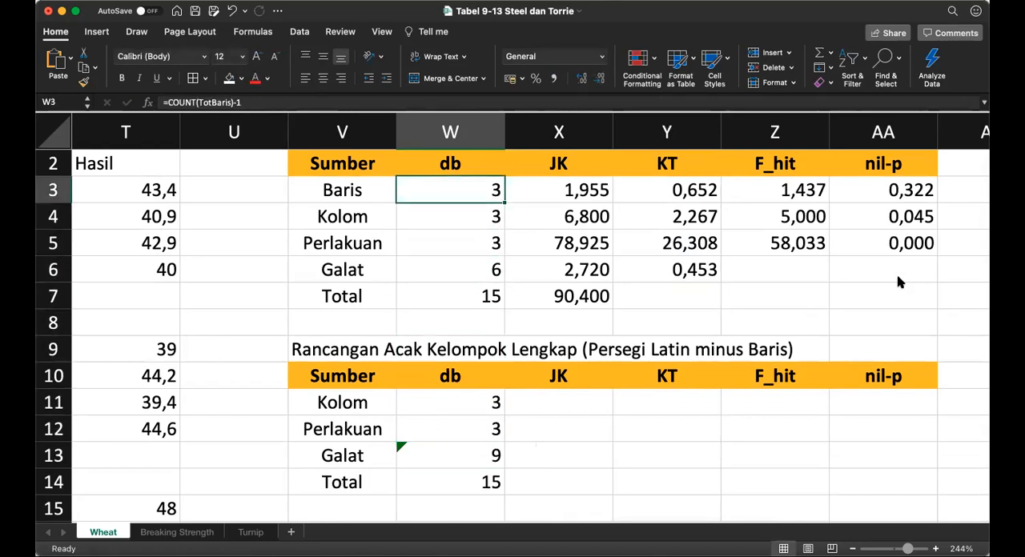
{"action": "key", "text": "Right"}
{"action": "key", "text": "Right"}
{"action": "key", "text": "Down"}
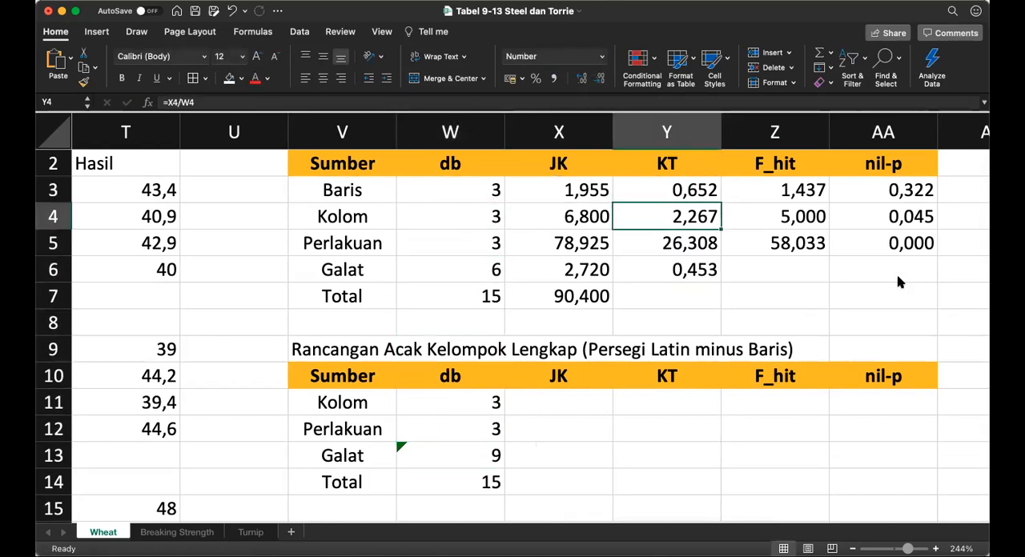
{"action": "key", "text": "Up"}
{"action": "key", "text": "Left"}
{"action": "key", "text": "Down"}
{"action": "key", "text": "Down"}
{"action": "key", "text": "Down"}
{"action": "key", "text": "Down"}
{"action": "key", "text": "Down"}
{"action": "key", "text": "Down"}
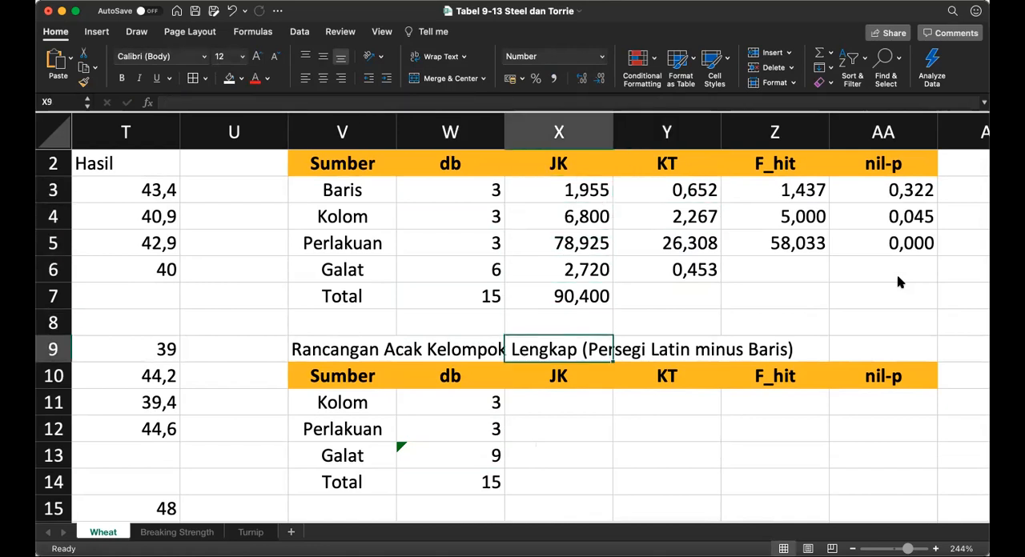
{"action": "key", "text": "Down"}
{"action": "key", "text": "Down"}
{"action": "type", "text": "="}
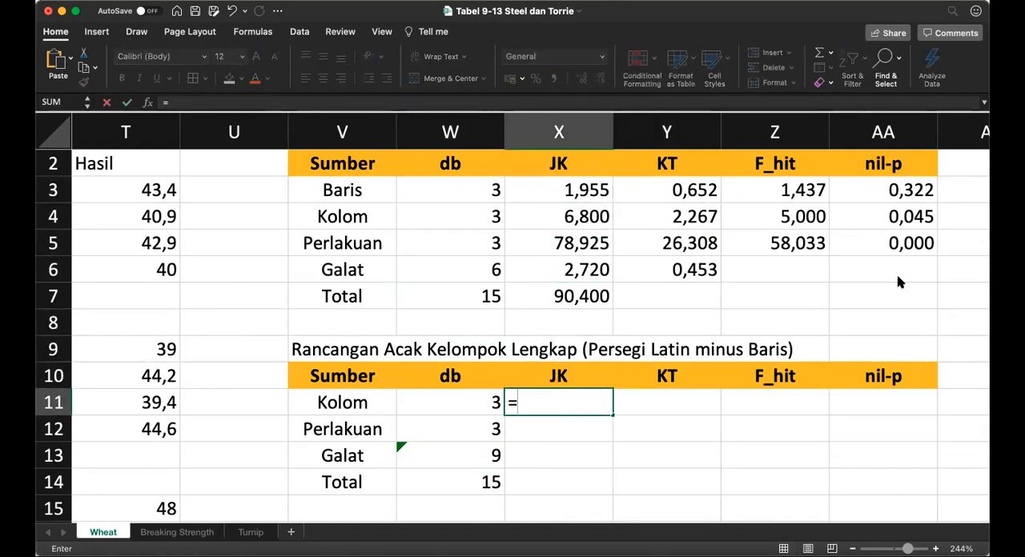
{"action": "key", "text": "Up"}
{"action": "key", "text": "Up"}
{"action": "key", "text": "Up"}
{"action": "key", "text": "Up"}
{"action": "key", "text": "Up"}
{"action": "key", "text": "Up"}
{"action": "key", "text": "Up"}
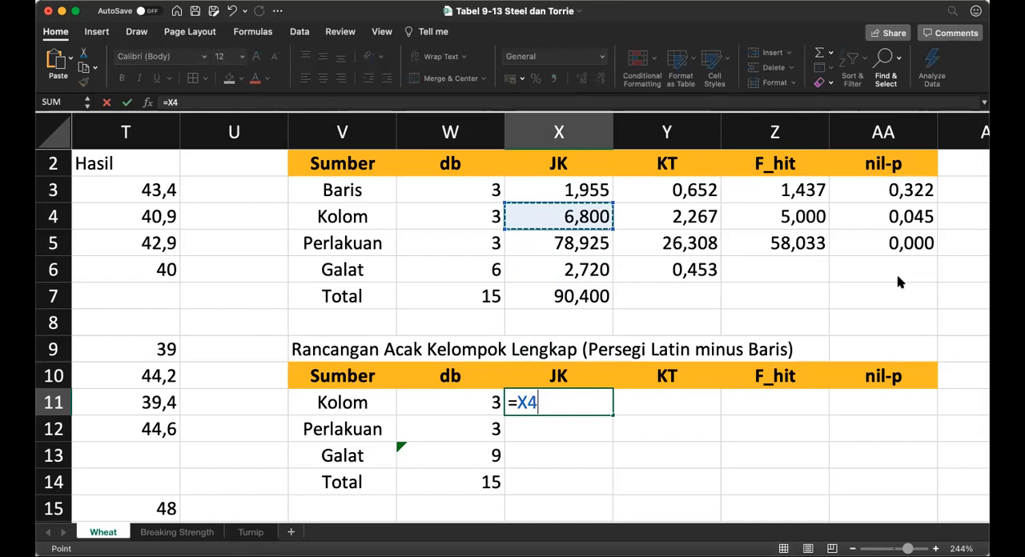
{"action": "key", "text": "Return"}
Step: Link the Perlakuan JK in X12 to the Perlakuan JK of the Persegi Latin table
{"action": "type", "text": "="}
{"action": "key", "text": "Up"}
{"action": "key", "text": "Up"}
{"action": "key", "text": "Up"}
{"action": "key", "text": "Up"}
{"action": "key", "text": "Up"}
{"action": "key", "text": "Up"}
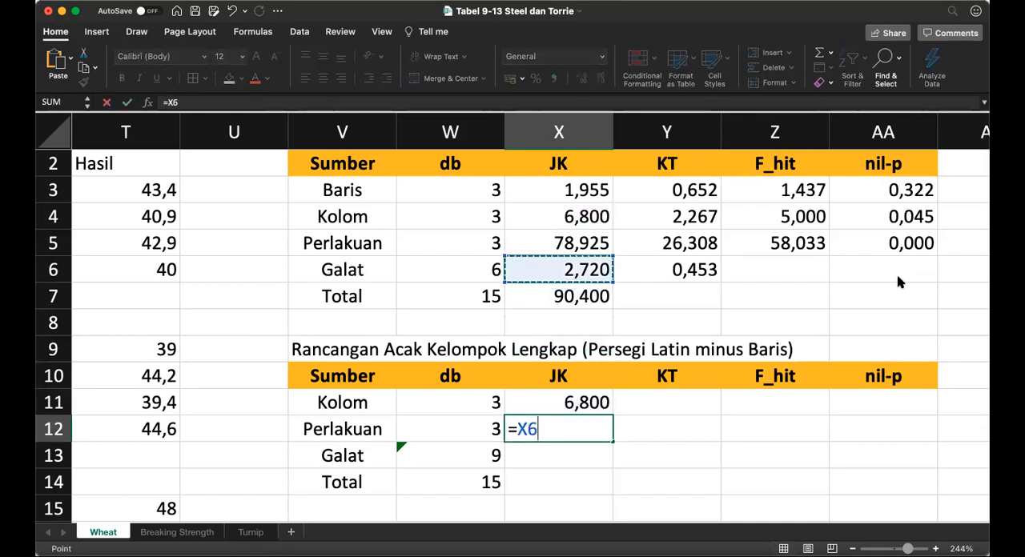
{"action": "key", "text": "Up"}
{"action": "key", "text": "Return"}
{"action": "key", "text": "Return"}
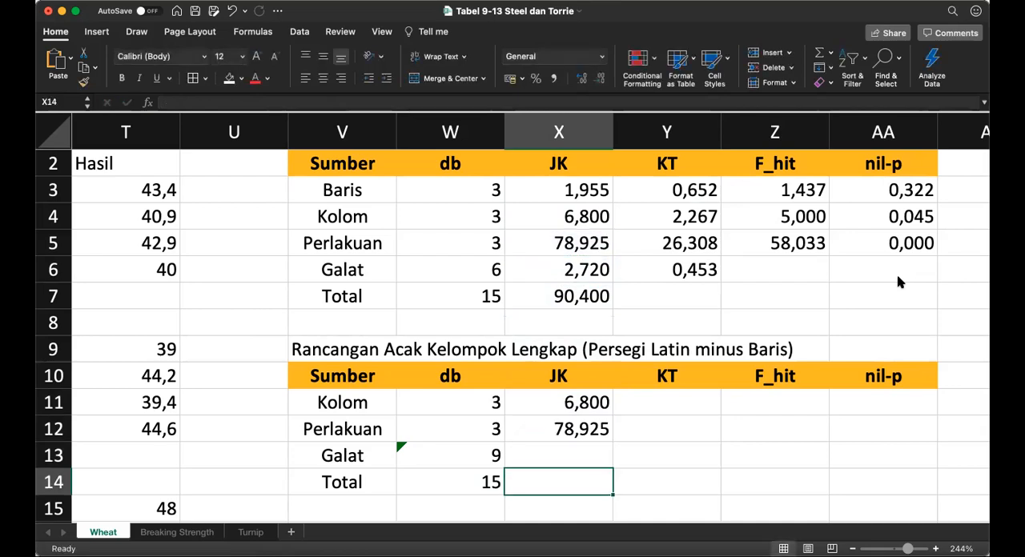
Step: Link the Total JK in X14 to the Total JK of the Persegi Latin table
{"action": "type", "text": "="}
{"action": "key", "text": "Up"}
{"action": "key", "text": "Up"}
{"action": "key", "text": "Up"}
{"action": "key", "text": "Up"}
{"action": "key", "text": "Up"}
{"action": "key", "text": "Up"}
{"action": "key", "text": "Up"}
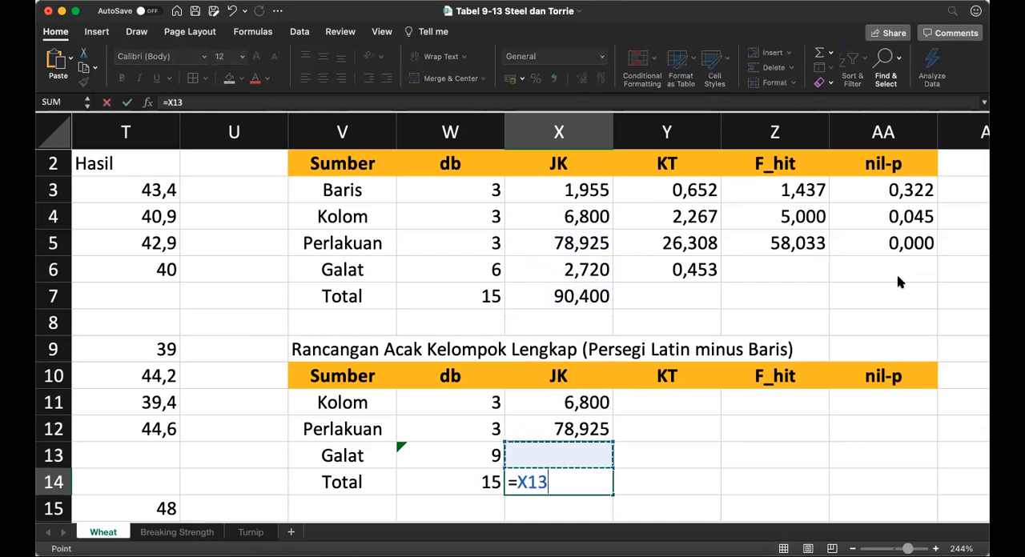
{"action": "key", "text": "Return"}
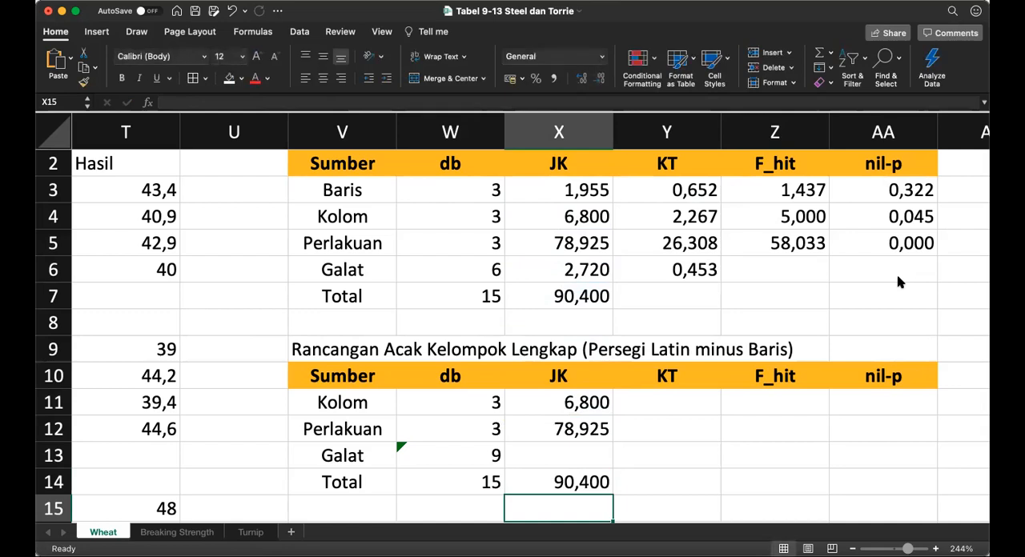
Step: Copy the Galat db subtraction formula from W13 into the Galat JK cell X13
{"action": "key", "text": "Up"}
{"action": "key", "text": "Up"}
{"action": "key", "text": "Left"}
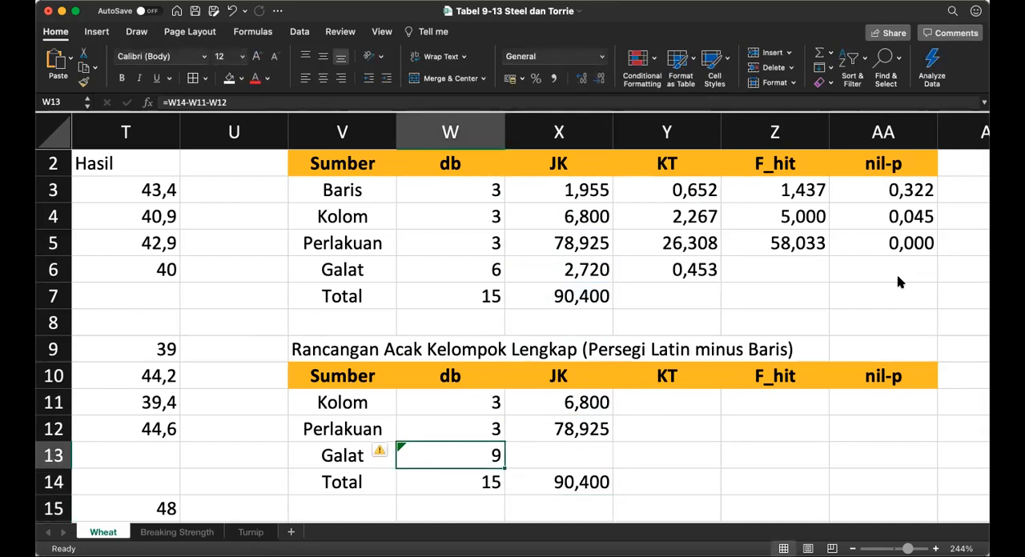
{"action": "key", "text": "super+c"}
{"action": "key", "text": "Right"}
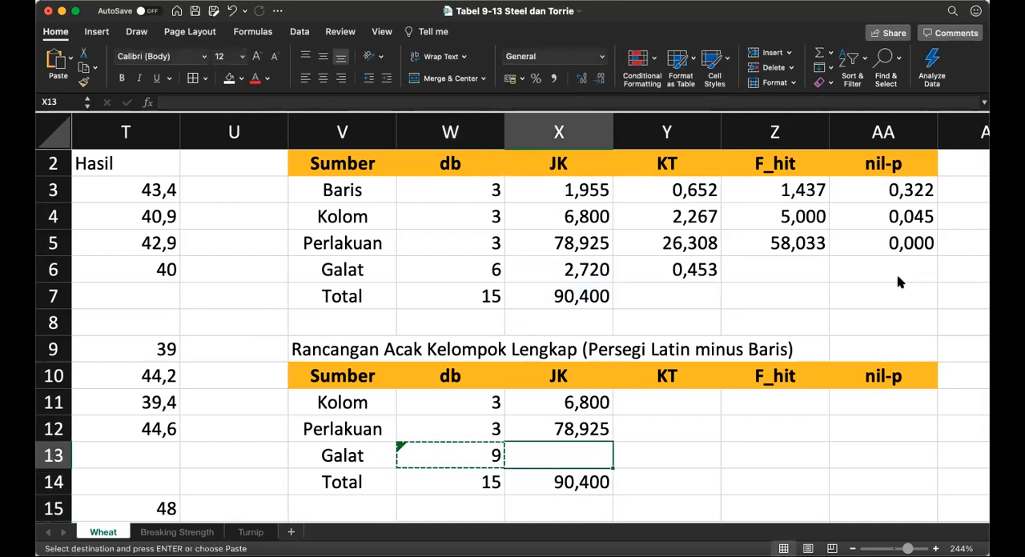
{"action": "key", "text": "super+v"}
{"action": "key", "text": "Right"}
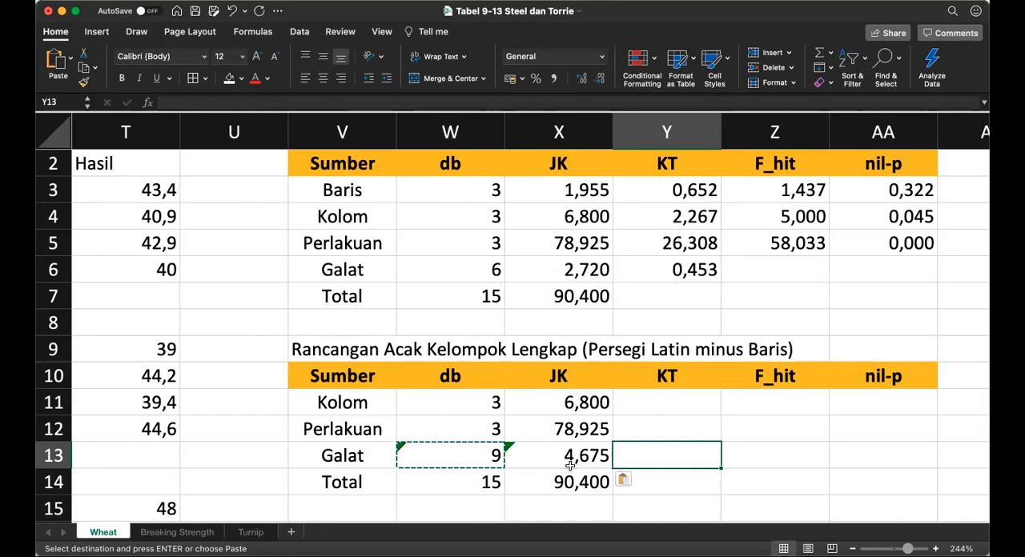
Step: Copy the Perlakuan KT formula from Y5 into the Kolom, Perlakuan and Galat KT cells Y11:Y13
{"action": "left_click", "coordinate": [680, 410]}
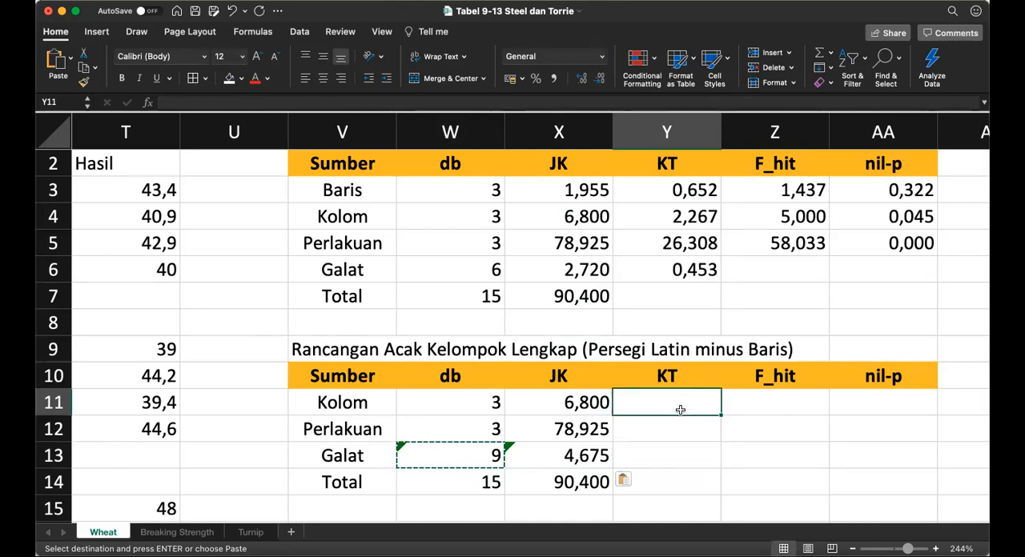
{"action": "key", "text": "Up"}
{"action": "key", "text": "Up"}
{"action": "key", "text": "Up"}
{"action": "key", "text": "Up"}
{"action": "key", "text": "Up"}
{"action": "key", "text": "Up"}
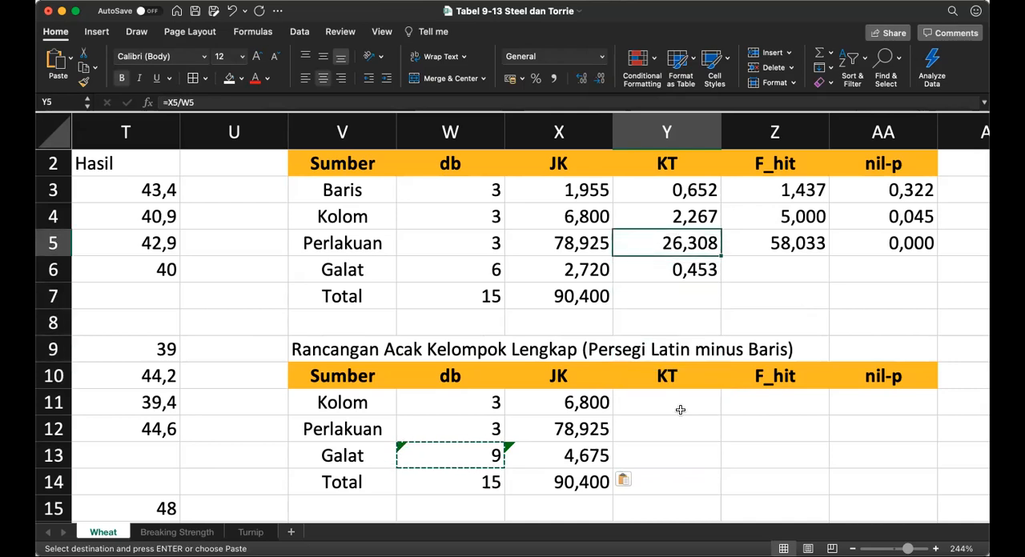
{"action": "key", "text": "super+c"}
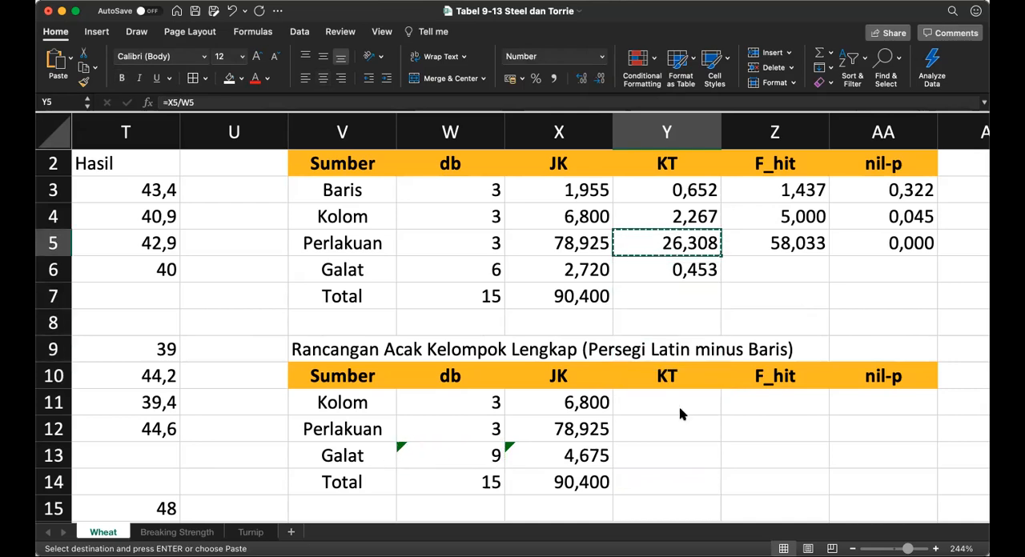
{"action": "key", "text": "Down"}
{"action": "key", "text": "Down"}
{"action": "key", "text": "Down"}
{"action": "key", "text": "Down"}
{"action": "key", "text": "Down"}
{"action": "key", "text": "Down"}
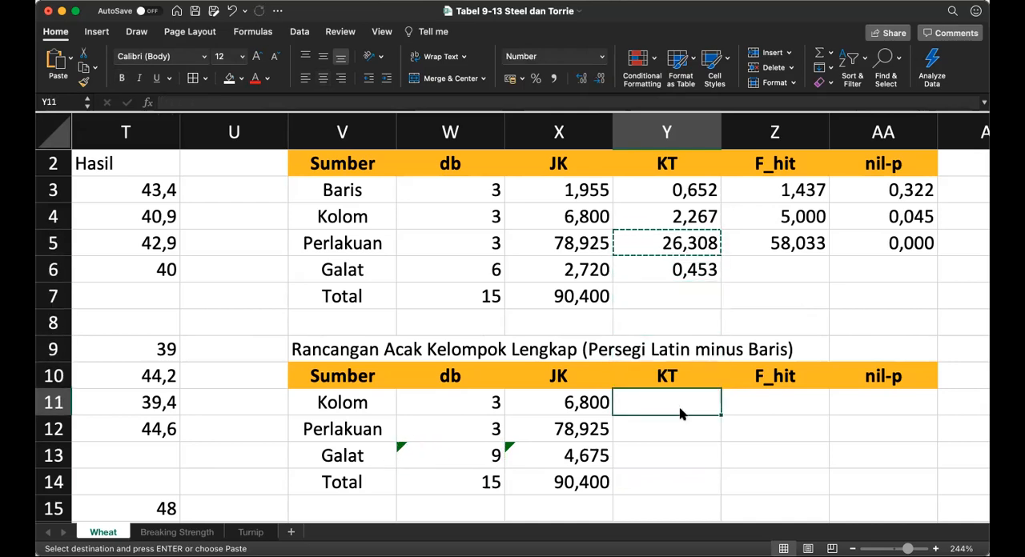
{"action": "key", "text": "shift+Down"}
{"action": "key", "text": "shift+Down"}
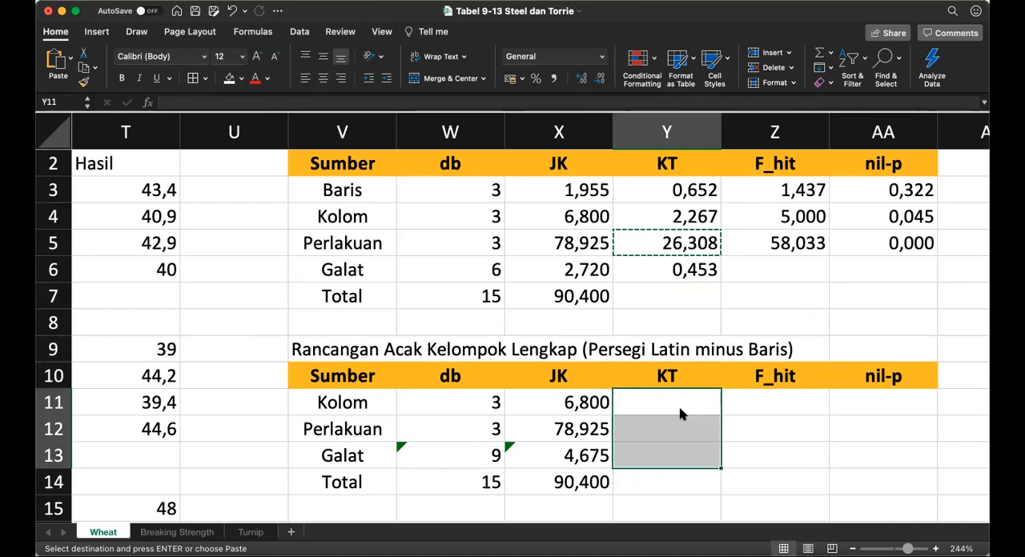
{"action": "key", "text": "super+v"}
Step: Calculate the Kolom F_hit in Z11 by dividing its KT by the Galat KT, using =Y11/Y13
{"action": "key", "text": "Right"}
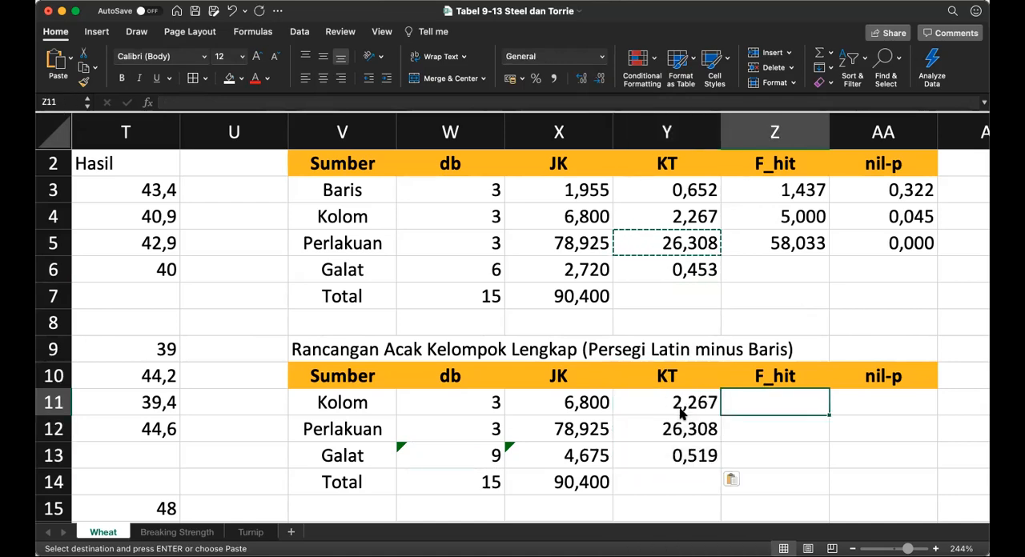
{"action": "type", "text": "="}
{"action": "key", "text": "Left"}
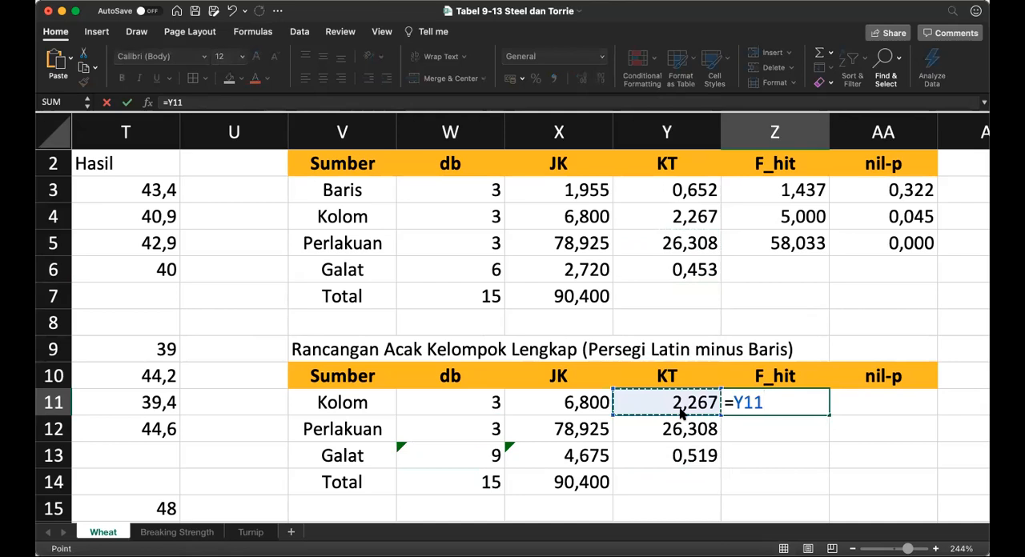
{"action": "type", "text": "/"}
{"action": "key", "text": "Left"}
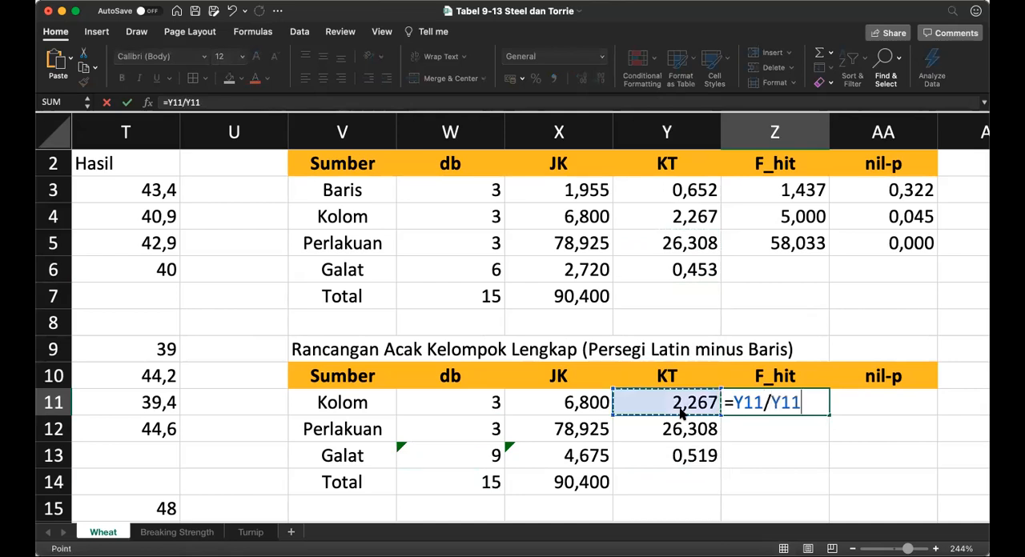
{"action": "key", "text": "Down"}
{"action": "key", "text": "Down"}
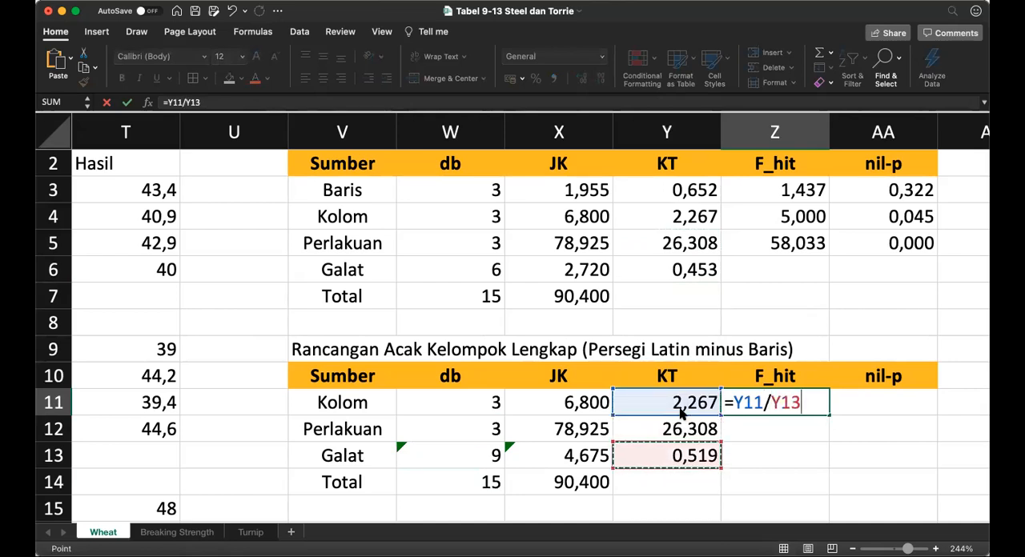
{"action": "key", "text": "Return"}
Step: Format the Kolom F_hit value in Z11 to three decimal places
{"action": "key", "text": "Up"}
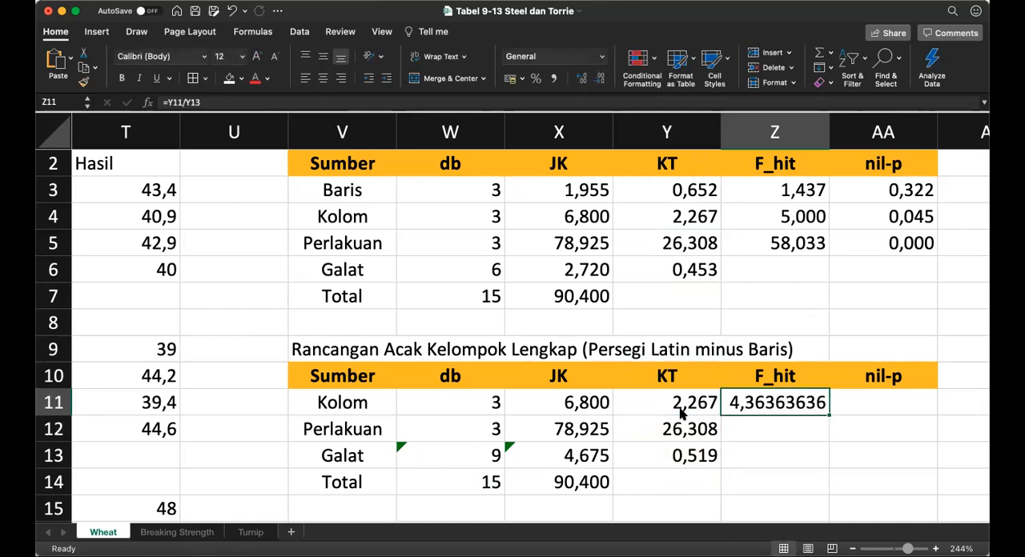
{"action": "left_click", "coordinate": [601, 78]}
{"action": "left_click", "coordinate": [600, 78]}
{"action": "left_click", "coordinate": [600, 79]}
{"action": "left_click", "coordinate": [600, 78]}
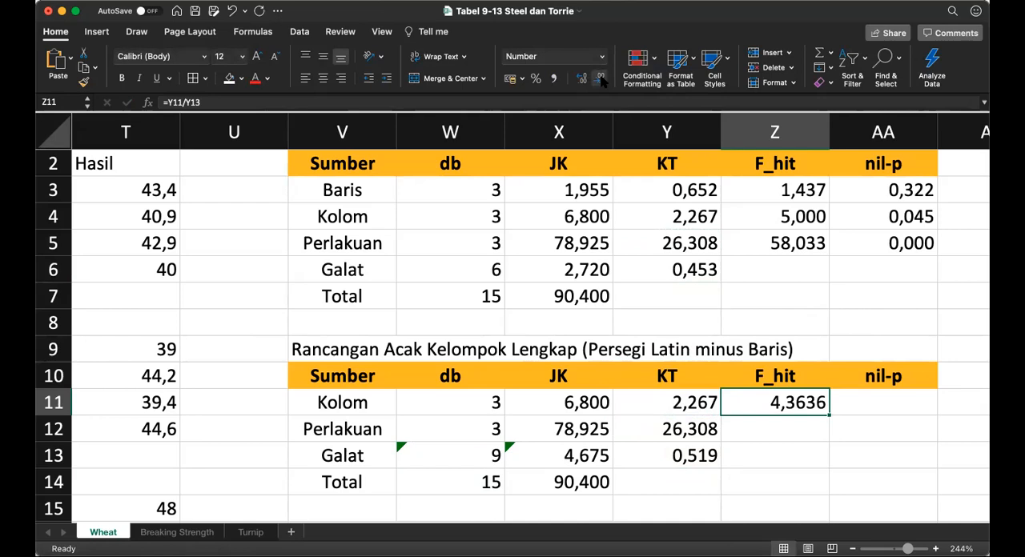
{"action": "left_click", "coordinate": [601, 78]}
Step: Calculate the Perlakuan F_hit in Z12 by dividing its KT by the Galat KT, using =Y12/Y13
{"action": "left_click", "coordinate": [780, 429]}
{"action": "type", "text": "="}
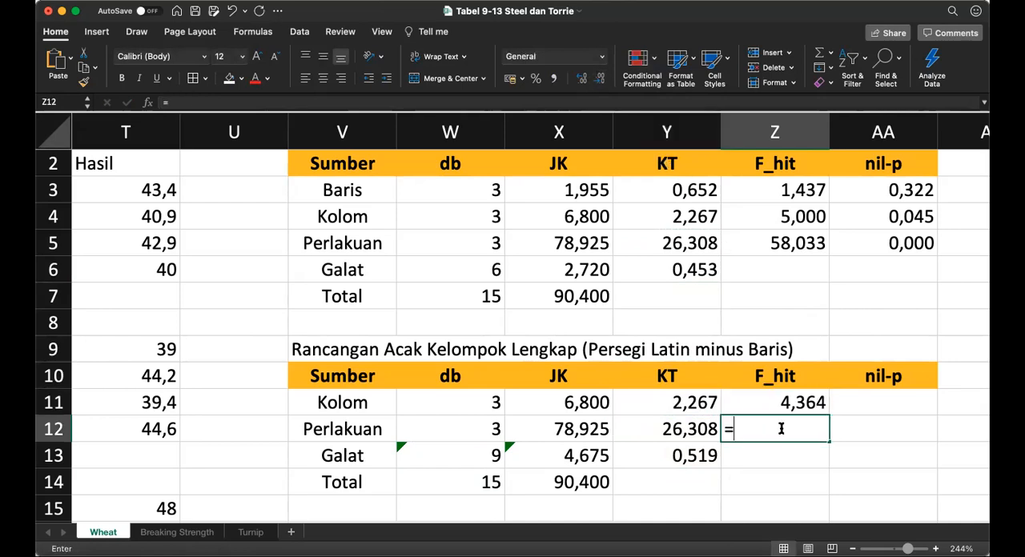
{"action": "key", "text": "Left"}
{"action": "type", "text": "/"}
{"action": "key", "text": "Left"}
{"action": "key", "text": "Down"}
{"action": "key", "text": "Return"}
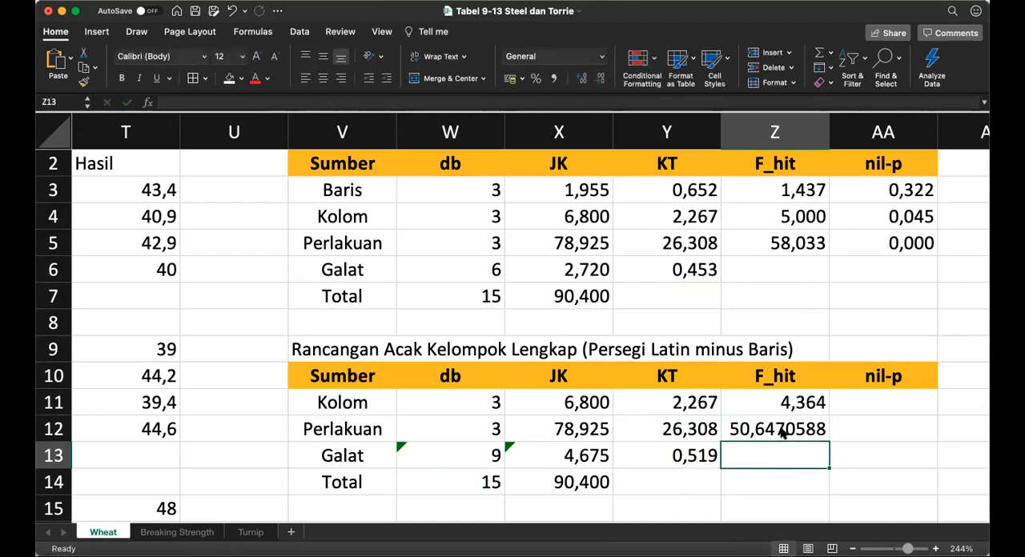
Step: Format the Perlakuan F_hit value in Z12 to three decimal places
{"action": "left_click", "coordinate": [782, 432]}
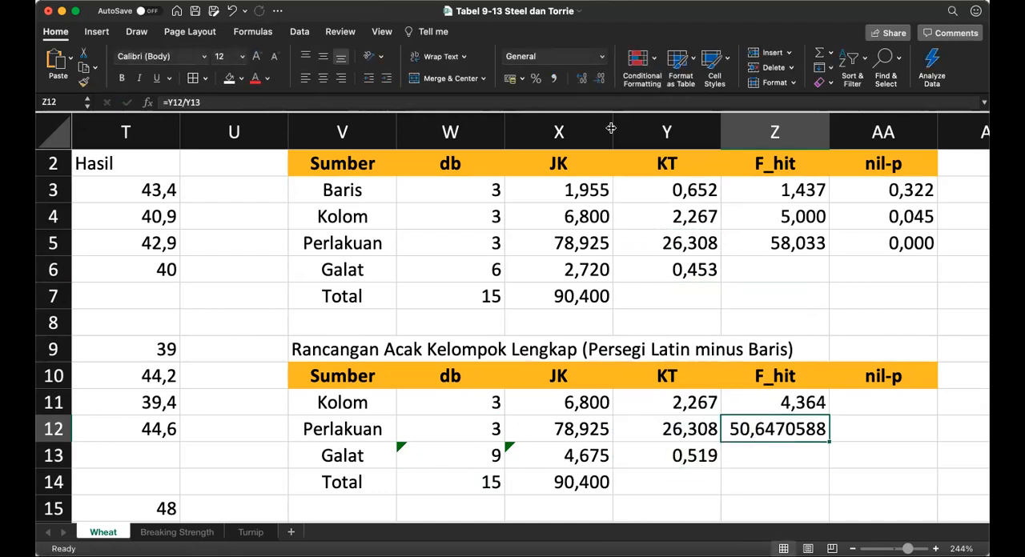
{"action": "left_click", "coordinate": [599, 77]}
{"action": "left_click", "coordinate": [599, 77]}
{"action": "left_click", "coordinate": [600, 77]}
{"action": "left_click", "coordinate": [600, 77]}
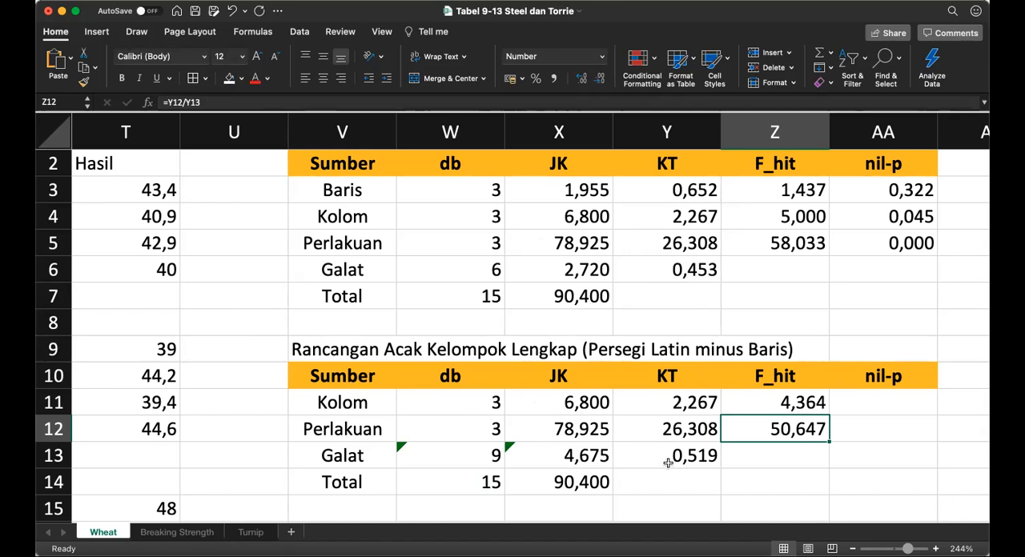
Step: Calculate the Kolom nil-p in AA11 with =F.DIST.RT(Z11;W11;W13)
{"action": "left_click", "coordinate": [898, 406]}
{"action": "type", "text": "="}
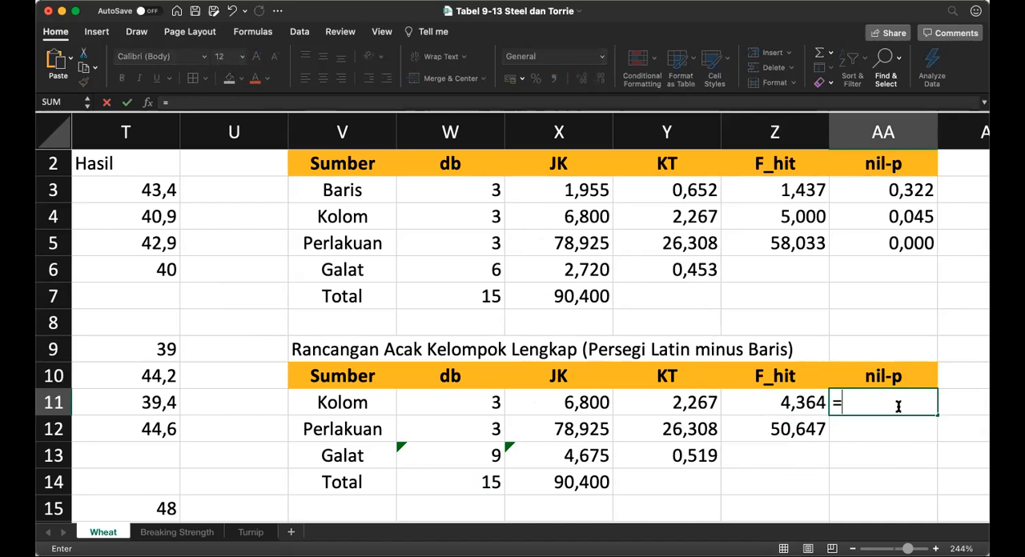
{"action": "type", "text": "f.d"}
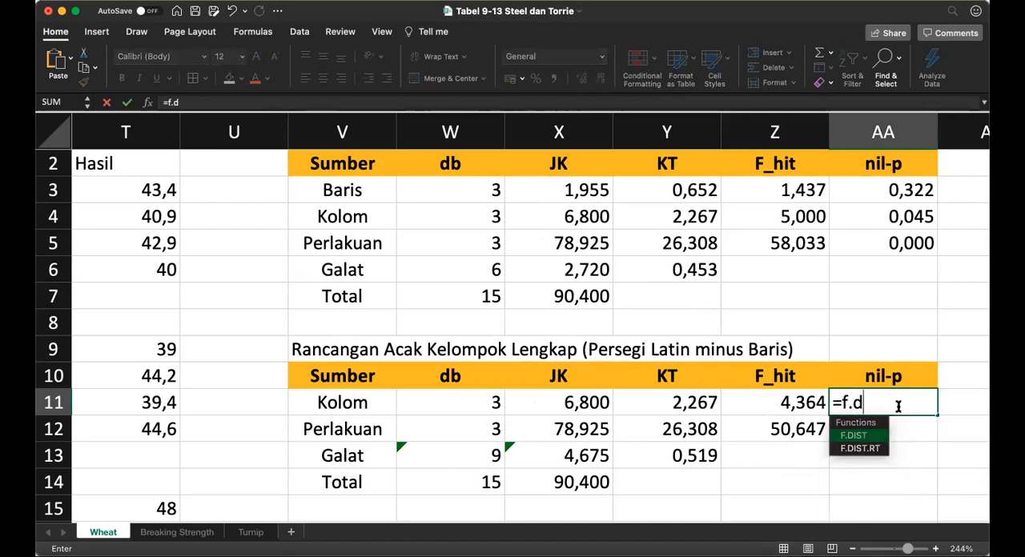
{"action": "type", "text": "ist.rt("}
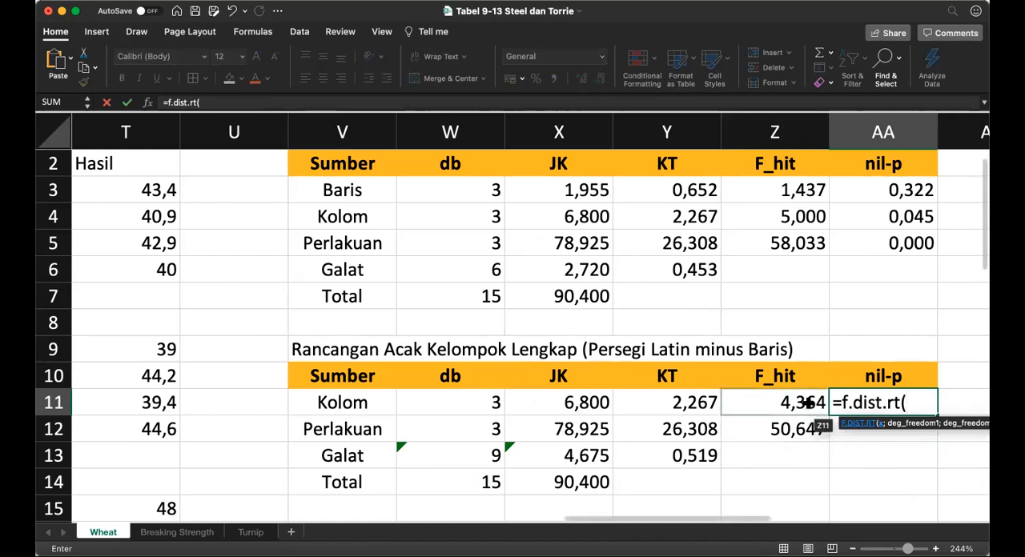
{"action": "left_click", "coordinate": [804, 402]}
{"action": "type", "text": ";"}
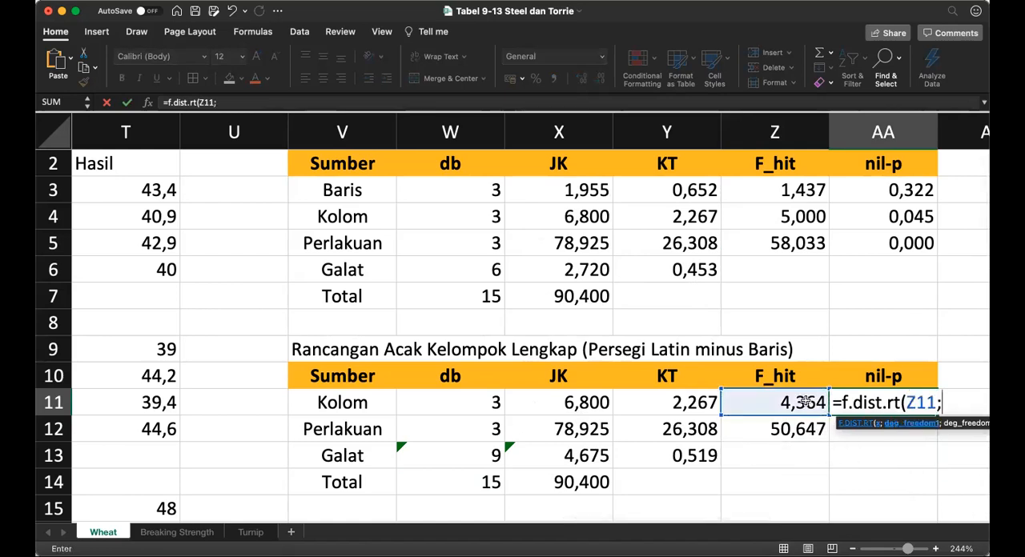
{"action": "left_click", "coordinate": [493, 403]}
{"action": "type", "text": ";"}
{"action": "left_click", "coordinate": [480, 453]}
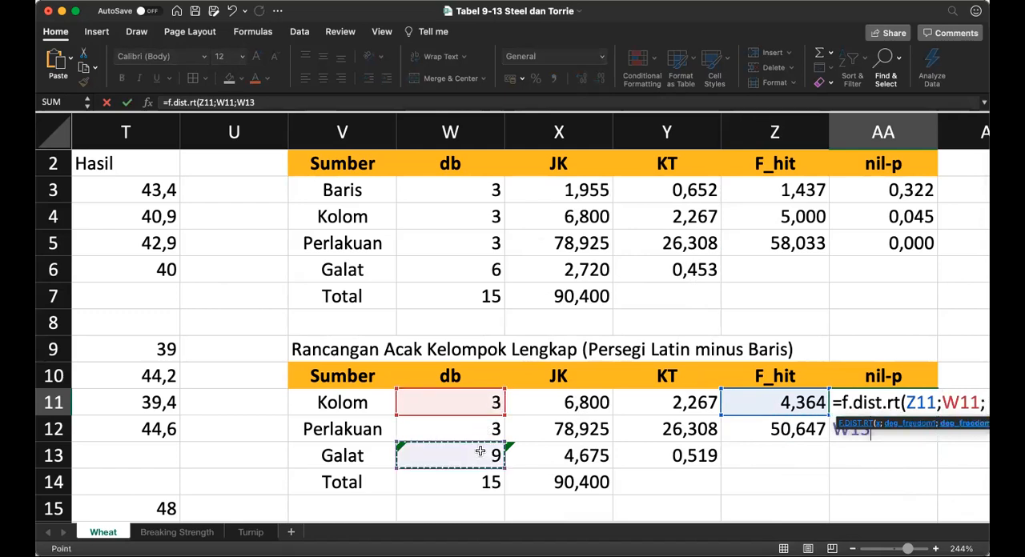
{"action": "type", "text": ")"}
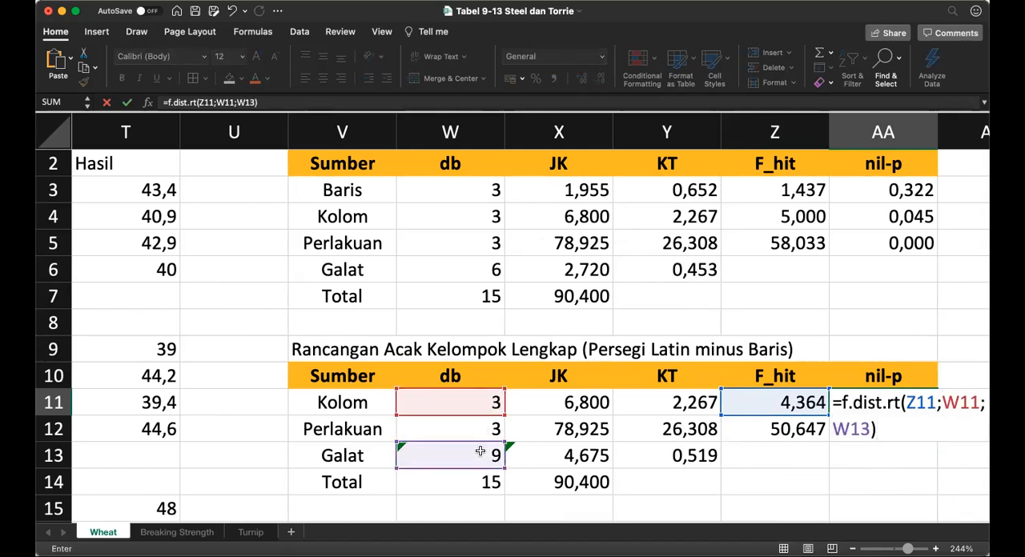
{"action": "key", "text": "Return"}
Step: Format the Kolom nil-p value in AA11 to three decimal places
{"action": "key", "text": "Up"}
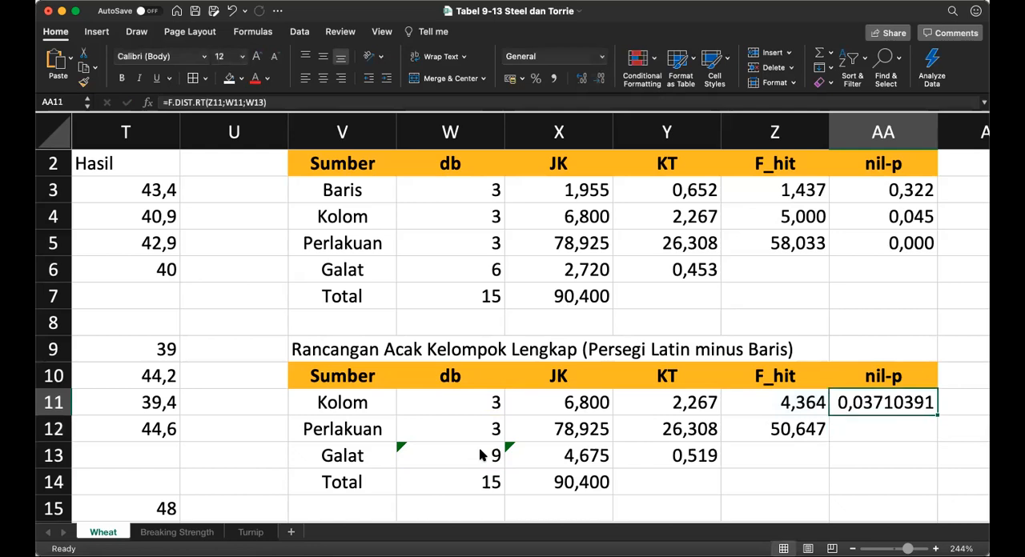
{"action": "left_click", "coordinate": [600, 79]}
{"action": "left_click", "coordinate": [600, 79]}
{"action": "left_click", "coordinate": [600, 79]}
{"action": "left_click", "coordinate": [600, 78]}
{"action": "left_click", "coordinate": [599, 78]}
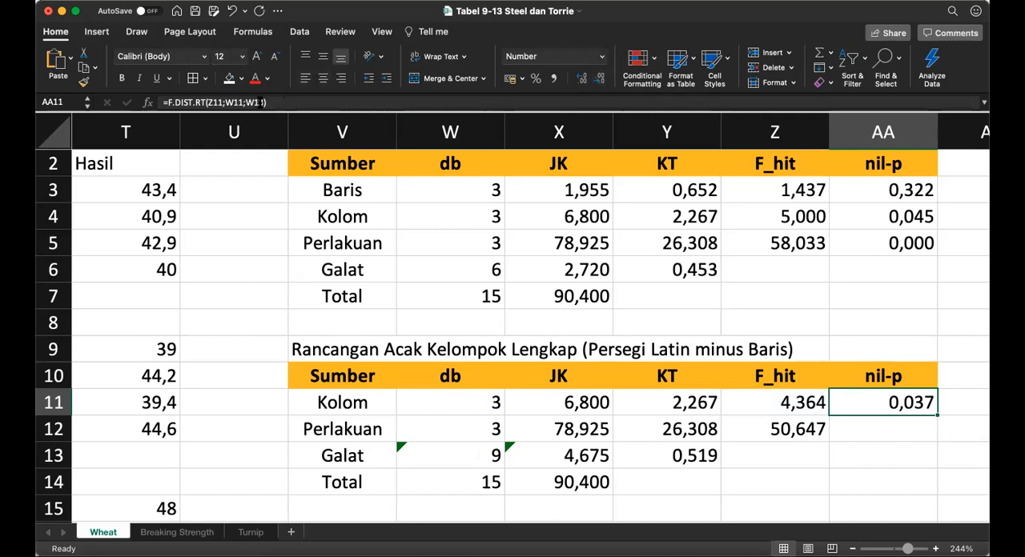
Step: Fix the Galat db reference in AA11's formula as W$13 and copy the formula to the Perlakuan nil-p cell AA12
{"action": "left_click", "coordinate": [254, 103]}
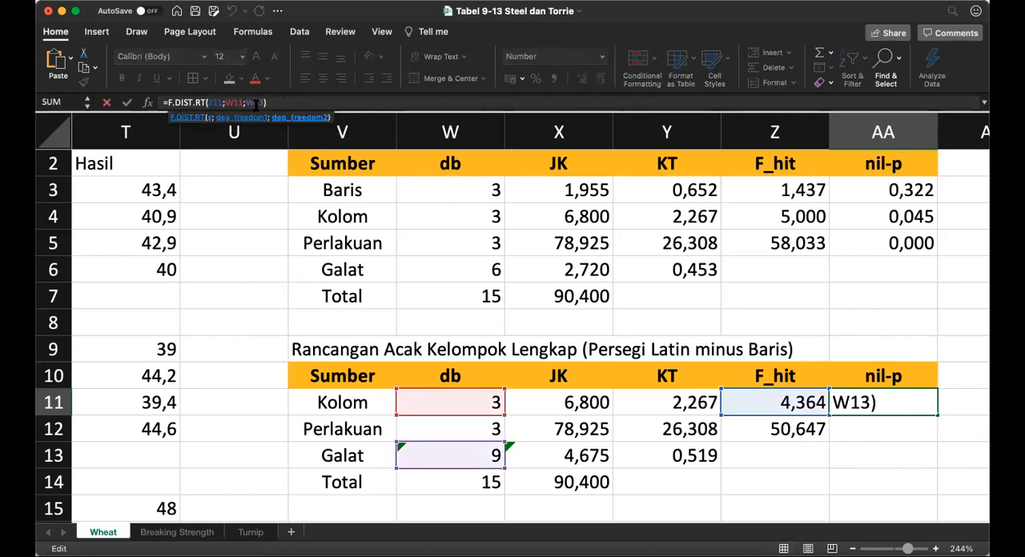
{"action": "type", "text": "$"}
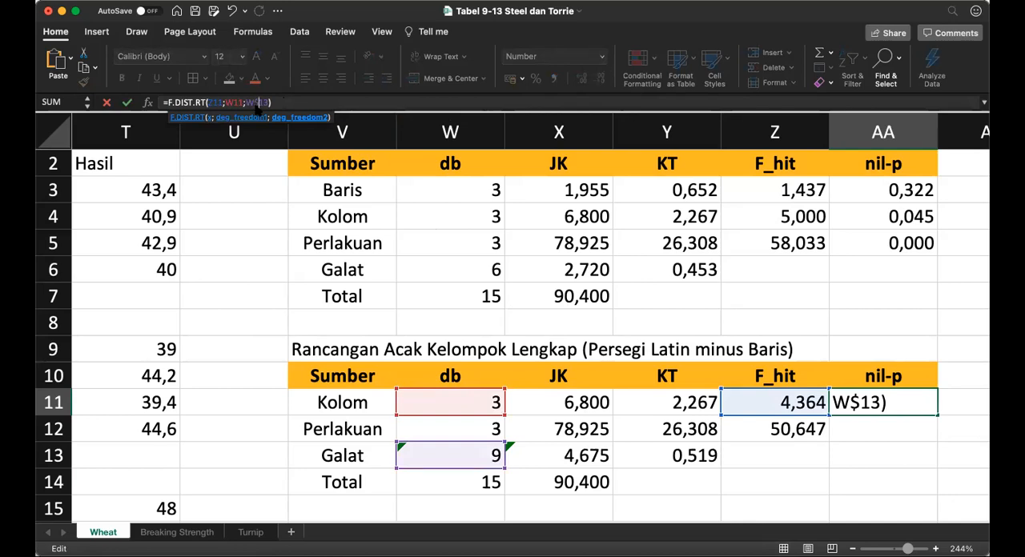
{"action": "key", "text": "Return"}
{"action": "key", "text": "Up"}
{"action": "key", "text": "super+c"}
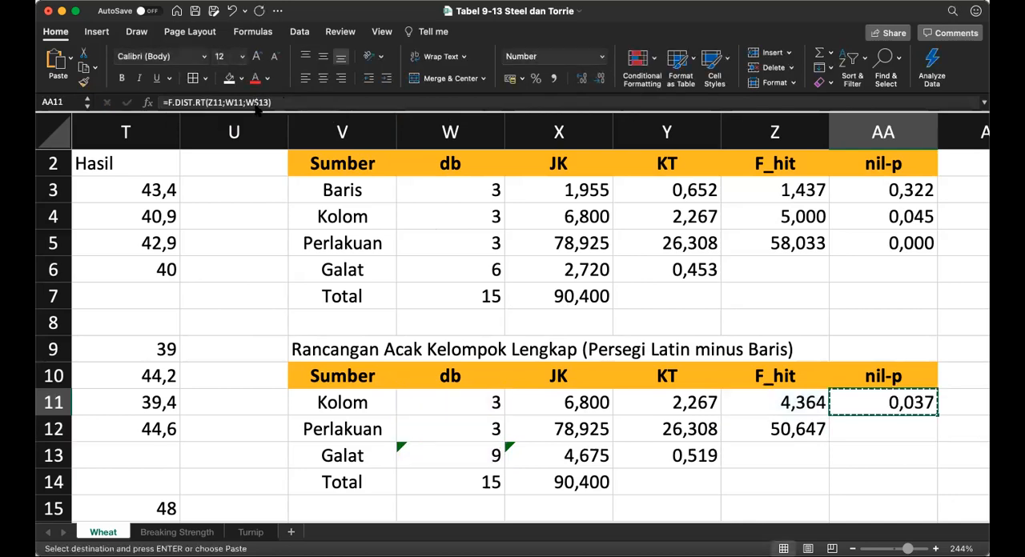
{"action": "key", "text": "Down"}
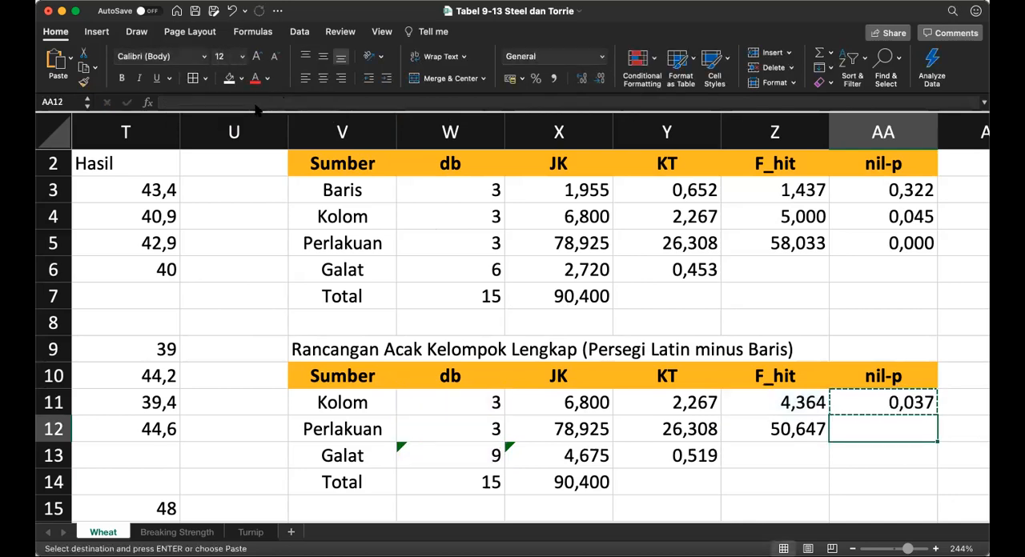
{"action": "key", "text": "super+v"}
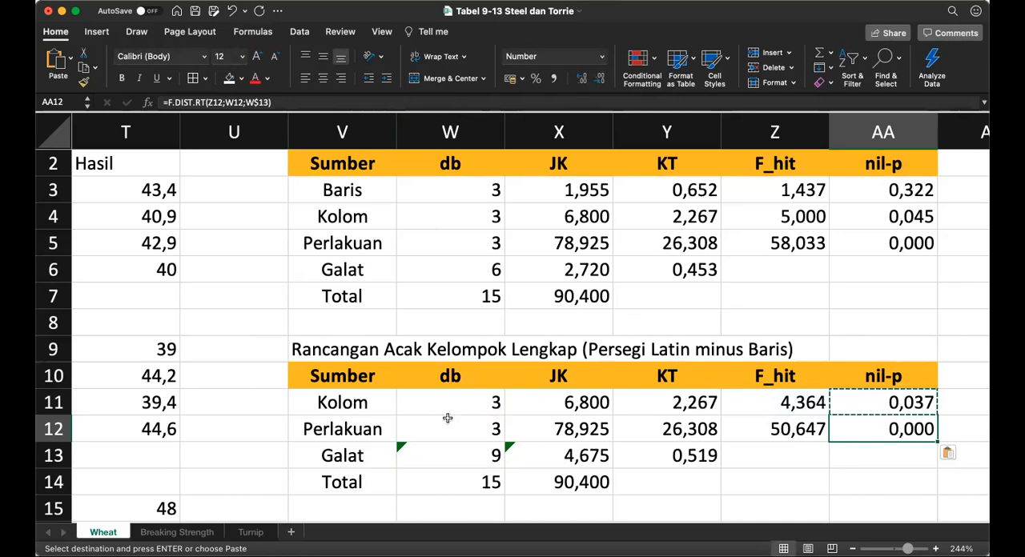
Step: Fill the Baris db in W18 of the Persegi Latin minus Kolom table by referencing the first table's Baris db, =W3
{"action": "left_click", "coordinate": [411, 470]}
{"action": "key", "text": "Left"}
{"action": "key", "text": "Left"}
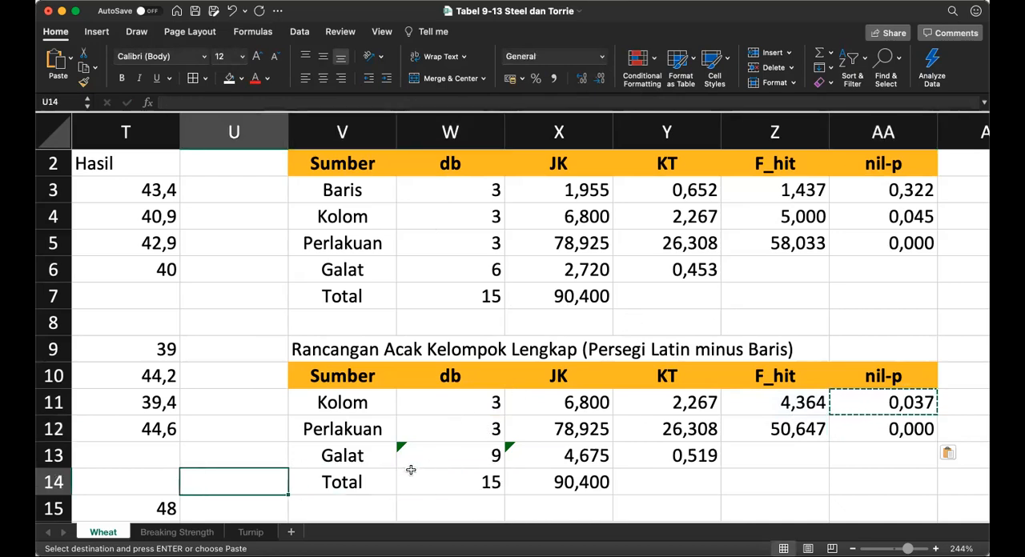
{"action": "key", "text": "Right"}
{"action": "key", "text": "Down"}
{"action": "key", "text": "Down"}
{"action": "key", "text": "Down"}
{"action": "key", "text": "Down"}
{"action": "key", "text": "Down"}
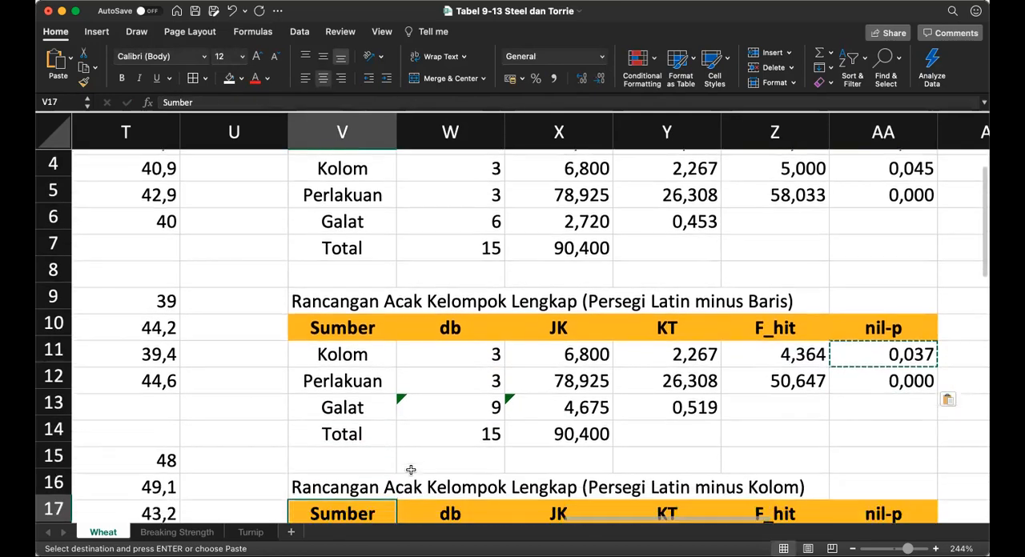
{"action": "key", "text": "Up"}
{"action": "key", "text": "Up"}
{"action": "key", "text": "Up"}
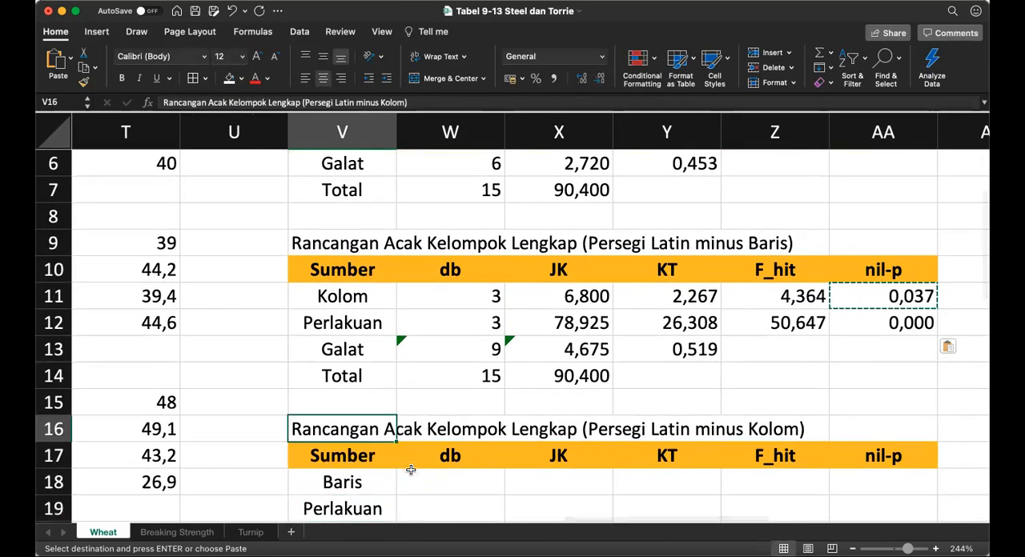
{"action": "key", "text": "Right"}
{"action": "key", "text": "Down"}
{"action": "key", "text": "Down"}
{"action": "type", "text": "="}
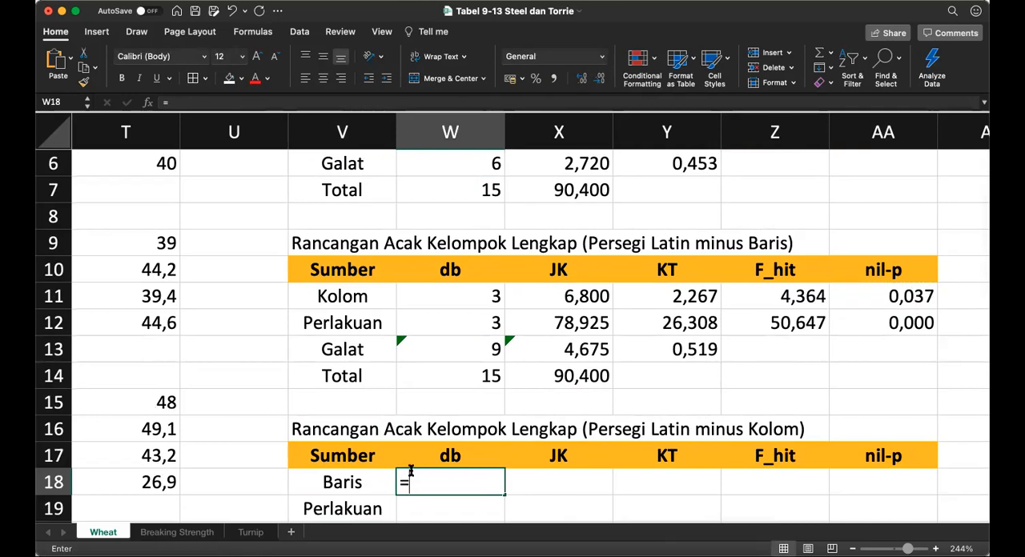
{"action": "key", "text": "Up"}
{"action": "key", "text": "Up"}
{"action": "key", "text": "Up"}
{"action": "key", "text": "Up"}
{"action": "key", "text": "Up"}
{"action": "key", "text": "Up"}
{"action": "key", "text": "Up"}
{"action": "key", "text": "Up"}
{"action": "key", "text": "Up"}
{"action": "key", "text": "Up"}
{"action": "key", "text": "Up"}
{"action": "key", "text": "Up"}
{"action": "key", "text": "Up"}
{"action": "key", "text": "Up"}
{"action": "key", "text": "Up"}
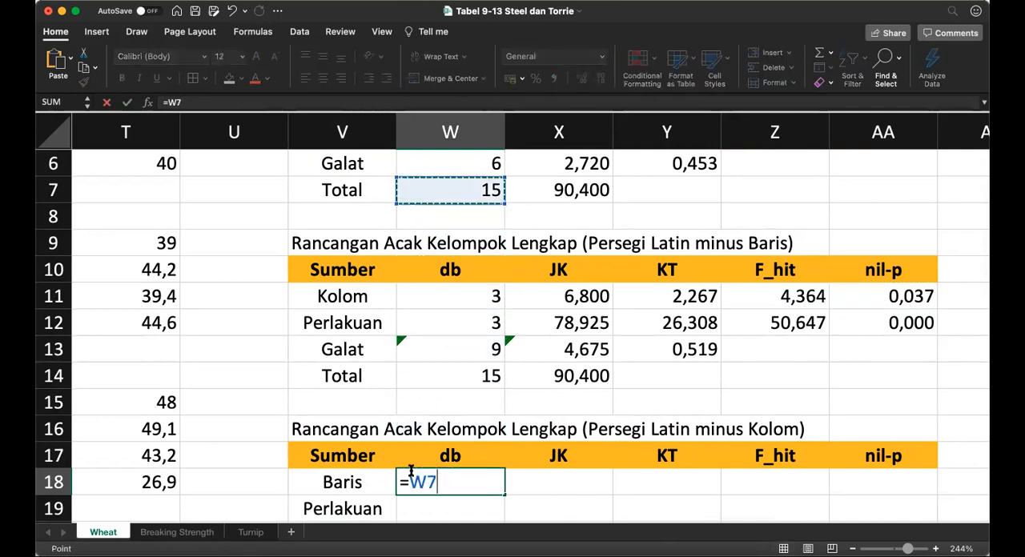
{"action": "key", "text": "Return"}
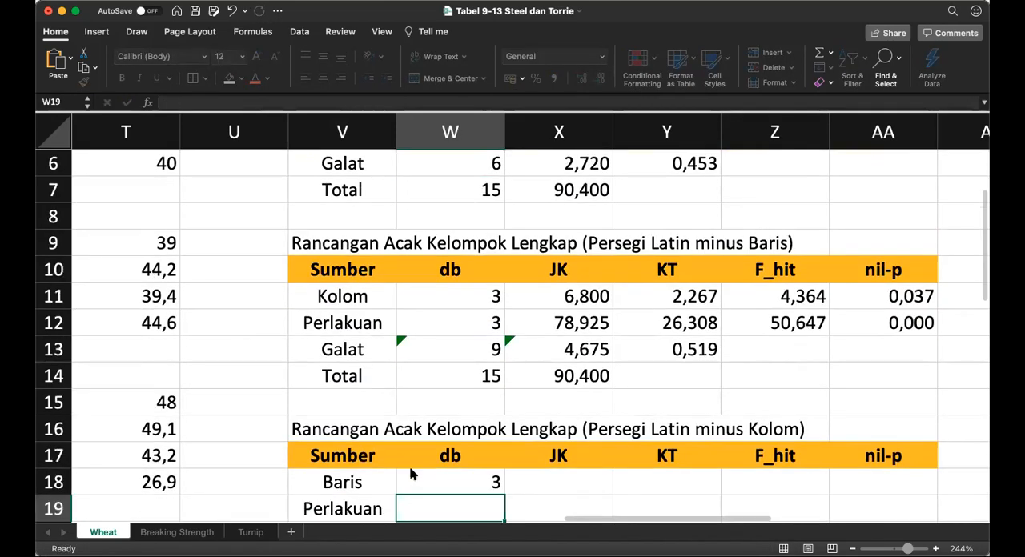
Step: Fill the Perlakuan db in W19 by referencing the first table's Perlakuan db, =W5
{"action": "type", "text": "="}
{"action": "key", "text": "Up"}
{"action": "key", "text": "Up"}
{"action": "key", "text": "Up"}
{"action": "key", "text": "Up"}
{"action": "key", "text": "Up"}
{"action": "key", "text": "Up"}
{"action": "key", "text": "Up"}
{"action": "key", "text": "Up"}
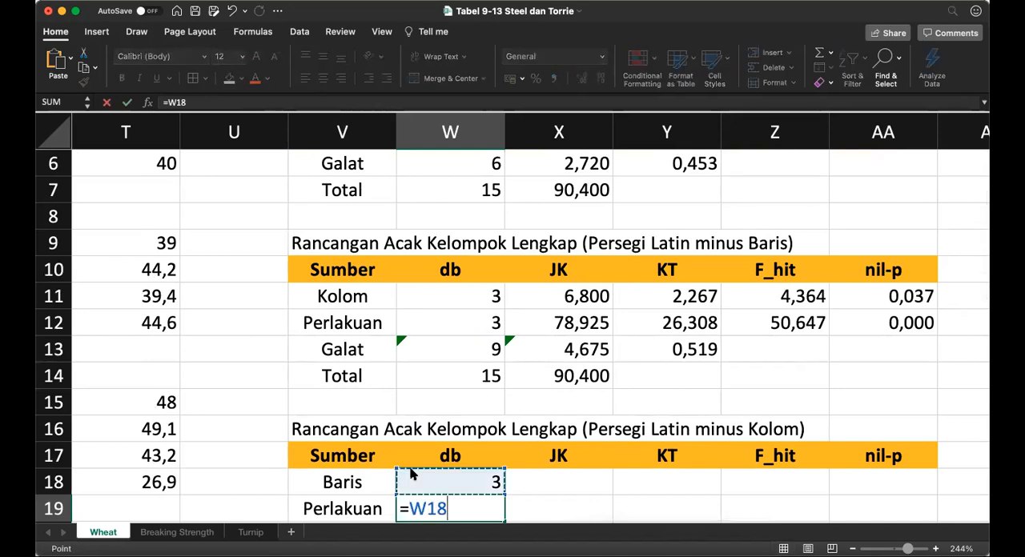
{"action": "key", "text": "Up"}
{"action": "key", "text": "Up"}
{"action": "key", "text": "Up"}
{"action": "key", "text": "Up"}
{"action": "key", "text": "Up"}
{"action": "key", "text": "Up"}
{"action": "key", "text": "Up"}
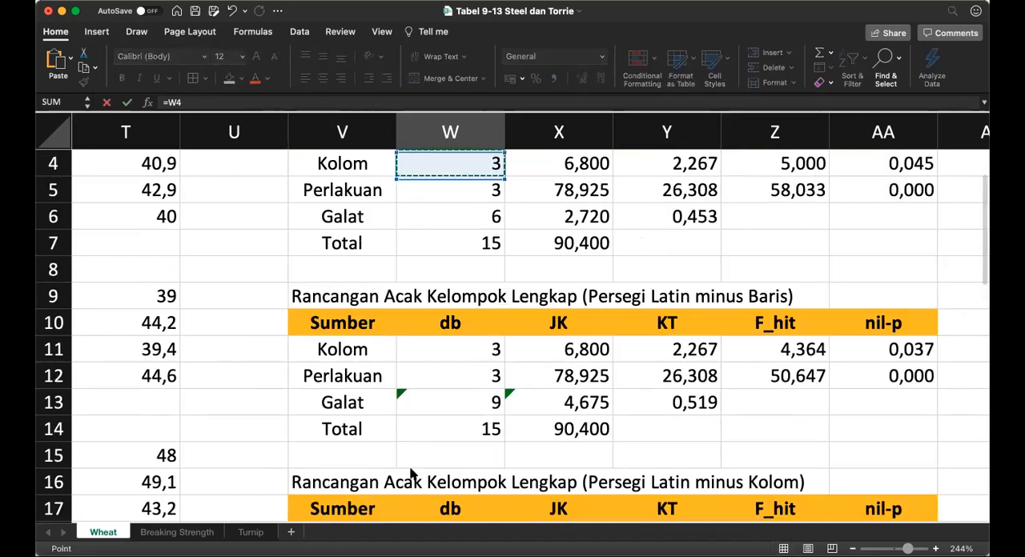
{"action": "key", "text": "Down"}
{"action": "key", "text": "Return"}
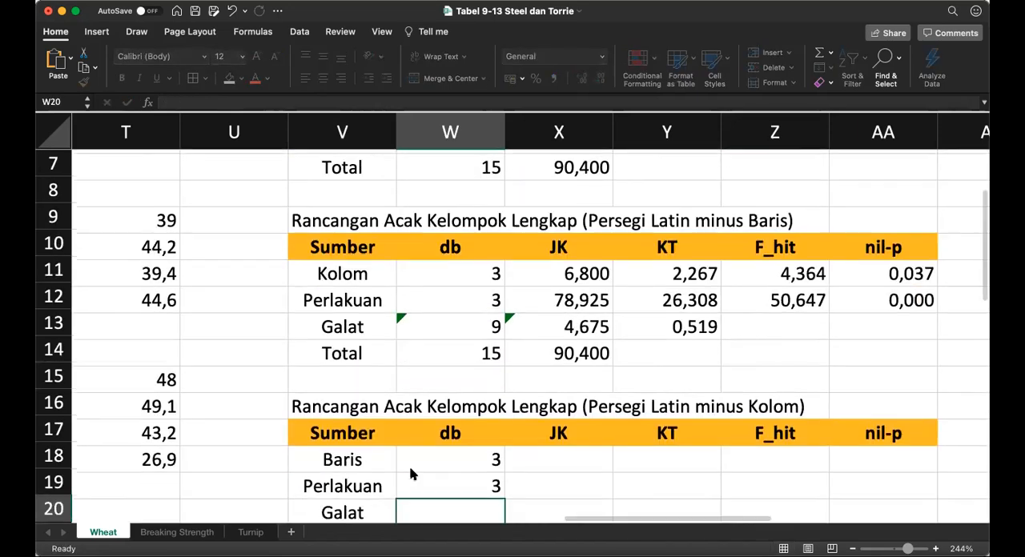
Step: Fill the Total db in W21 by referencing the first table's Total db, =W7
{"action": "key", "text": "Down"}
{"action": "key", "text": "Down"}
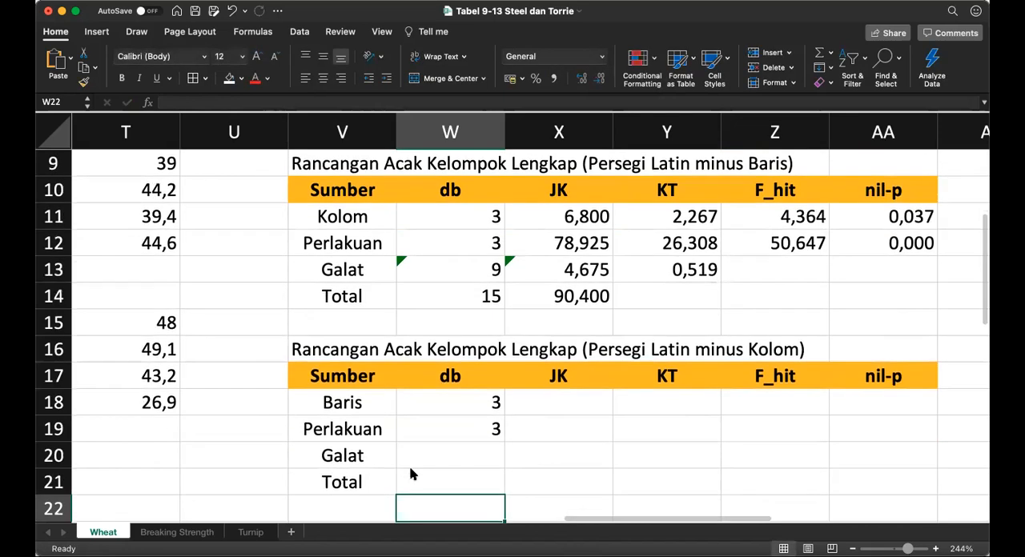
{"action": "key", "text": "Up"}
{"action": "type", "text": "="}
{"action": "key", "text": "Up"}
{"action": "key", "text": "Up"}
{"action": "key", "text": "Up"}
{"action": "key", "text": "Up"}
{"action": "key", "text": "Up"}
{"action": "key", "text": "Up"}
{"action": "key", "text": "Up"}
{"action": "key", "text": "Up"}
{"action": "key", "text": "Up"}
{"action": "key", "text": "Up"}
{"action": "key", "text": "Up"}
{"action": "key", "text": "Up"}
{"action": "key", "text": "Up"}
{"action": "key", "text": "Up"}
{"action": "key", "text": "Up"}
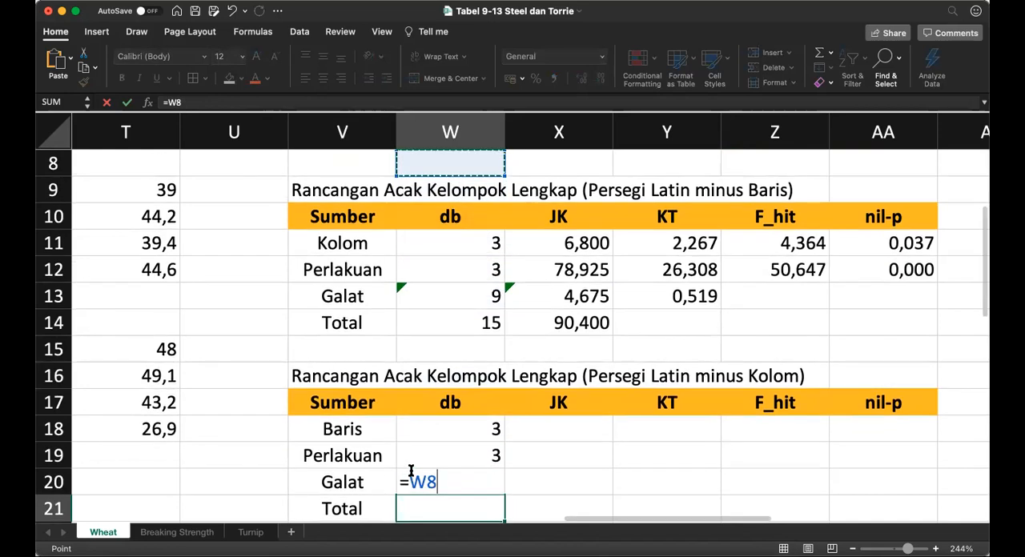
{"action": "key", "text": "Down"}
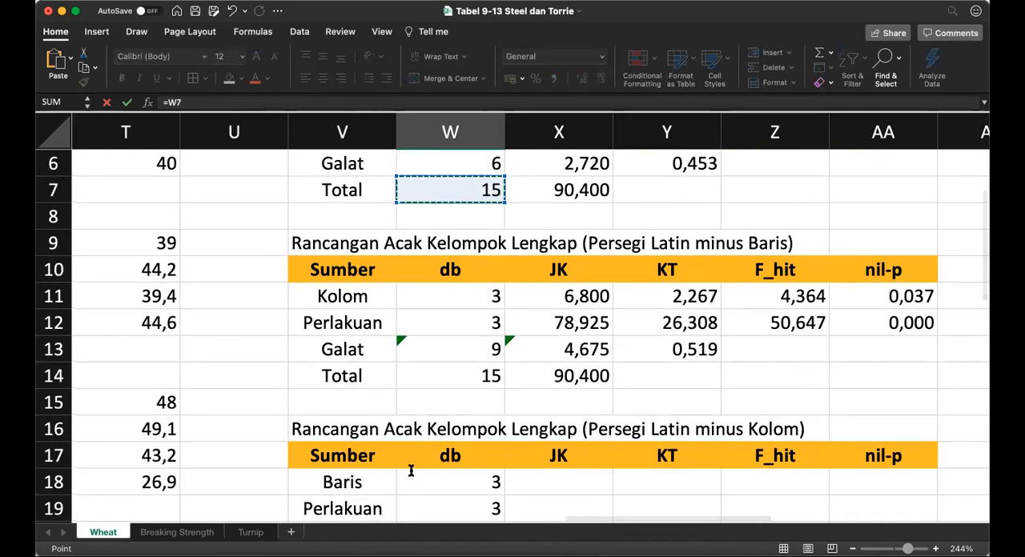
{"action": "key", "text": "Return"}
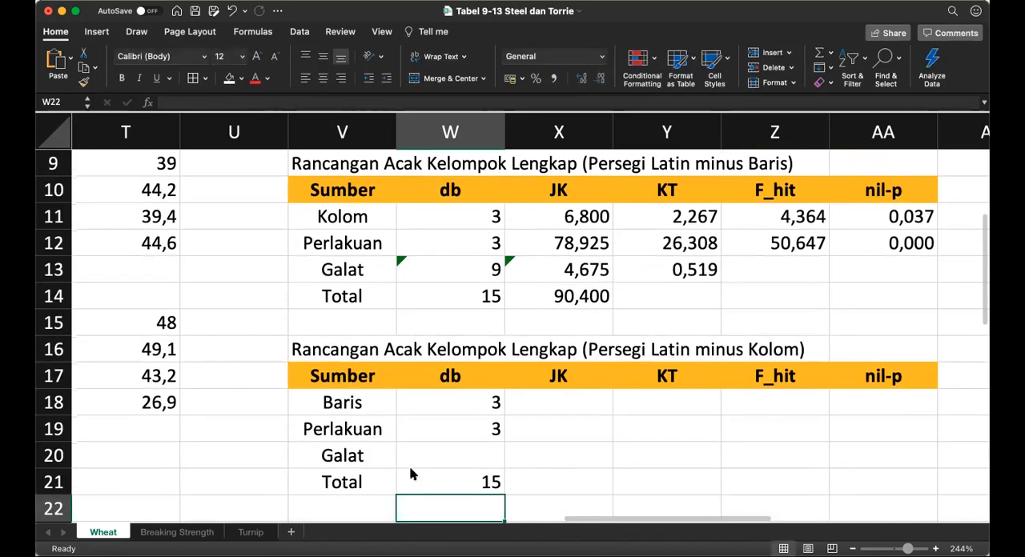
Step: Copy the Baris and Perlakuan db references from W18:W19 into the JK cells X18:X19
{"action": "left_click", "coordinate": [410, 475]}
{"action": "key", "text": "Up"}
{"action": "key", "text": "Up"}
{"action": "key", "text": "Up"}
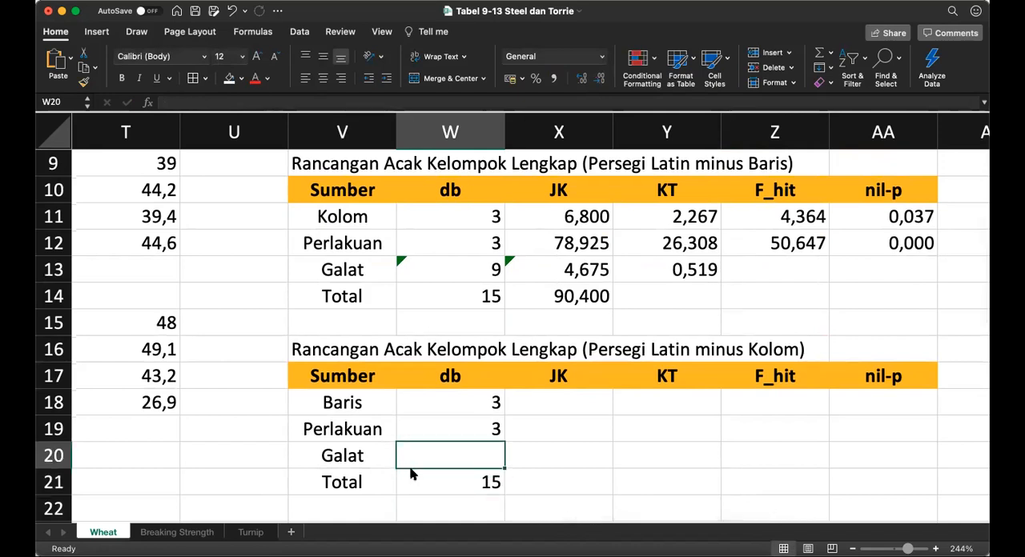
{"action": "key", "text": "shift+Down"}
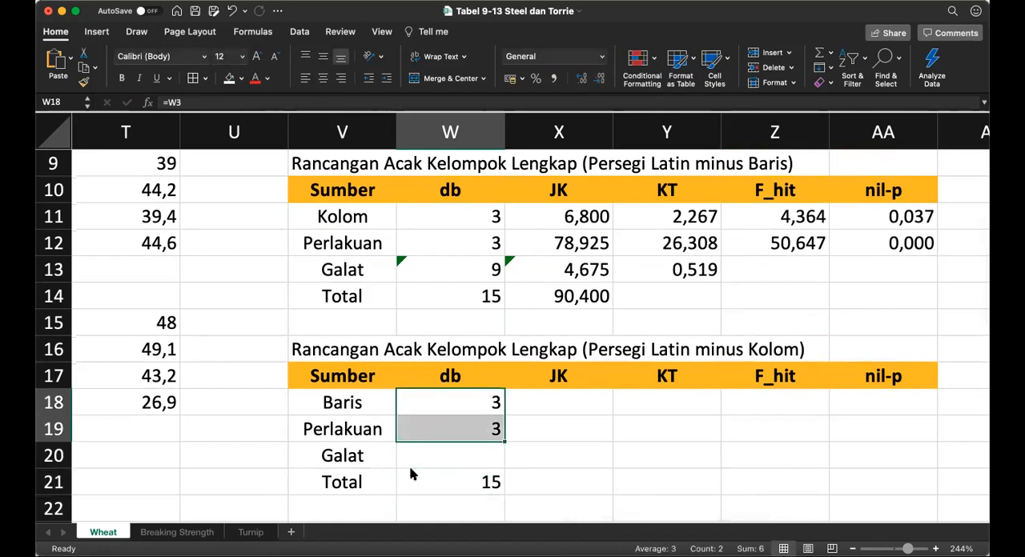
{"action": "key", "text": "cmd+c"}
{"action": "key", "text": "Right"}
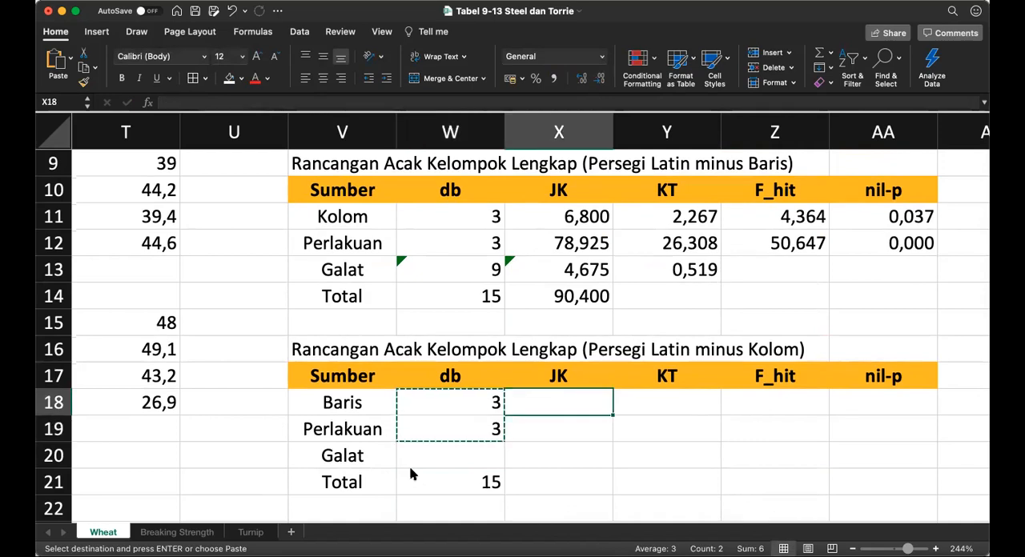
{"action": "key", "text": "super+v"}
Step: Paste the same copied pair of references into the JK column starting at the Total cell X21
{"action": "key", "text": "Down"}
{"action": "key", "text": "Down"}
{"action": "key", "text": "Down"}
{"action": "key", "text": "Down"}
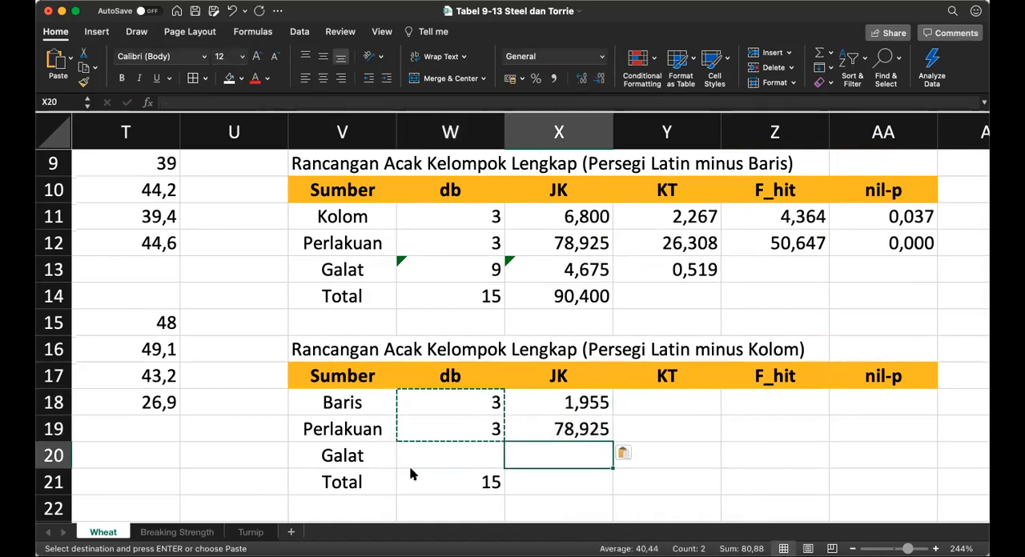
{"action": "key", "text": "Up"}
{"action": "key", "text": "Up"}
{"action": "key", "text": "Up"}
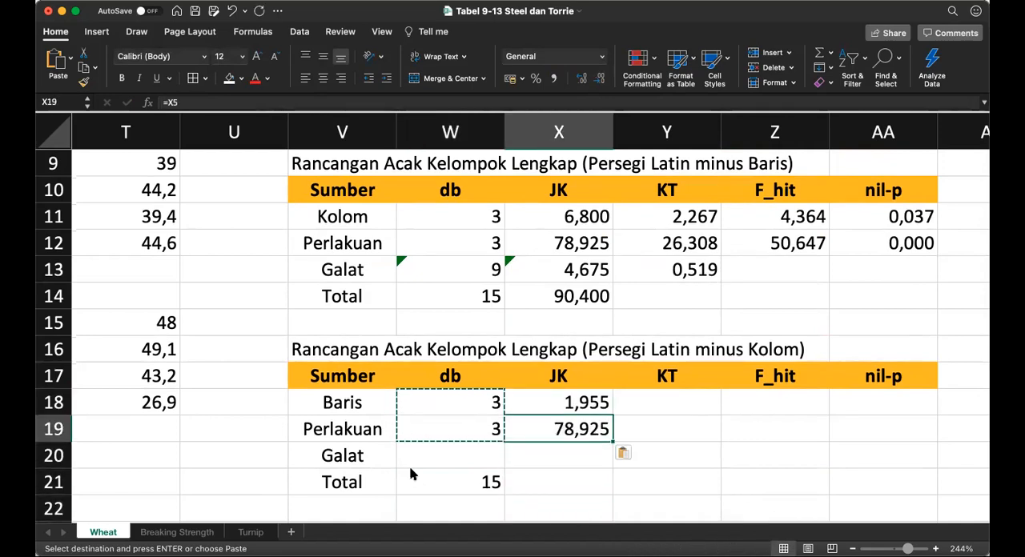
{"action": "key", "text": "Down"}
{"action": "key", "text": "Down"}
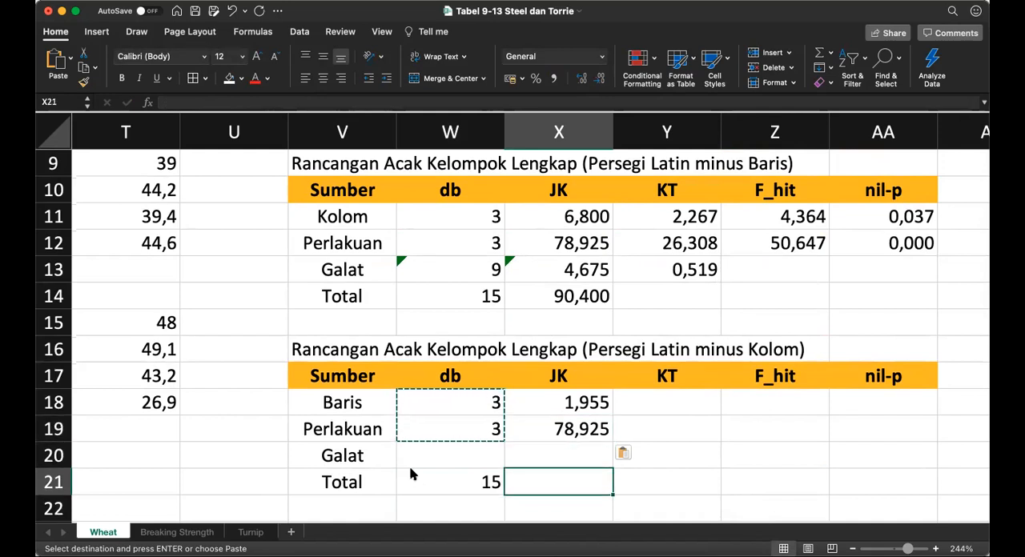
{"action": "key", "text": "super+v"}
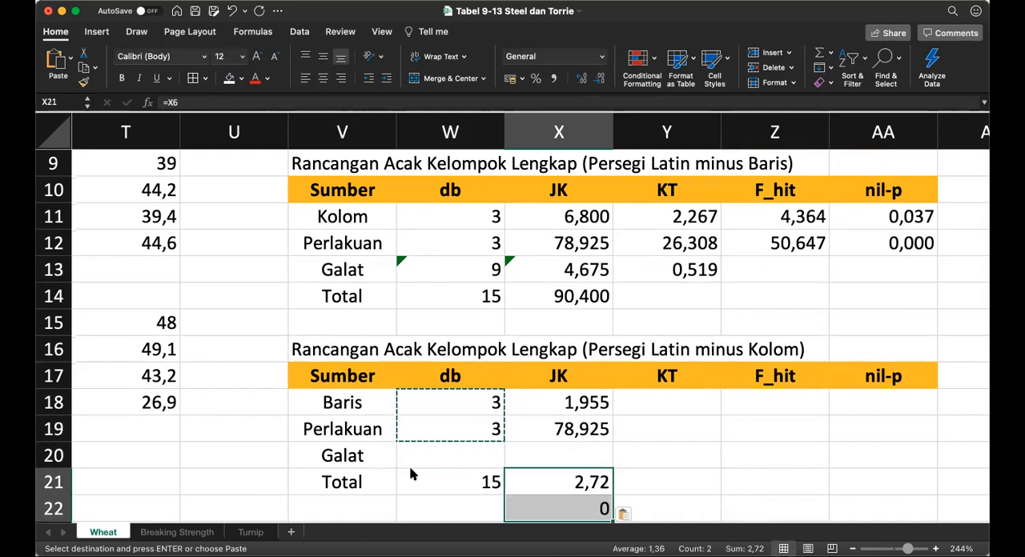
Step: Examine the first table's JK cells against the references pasted into the minus Kolom table's JK column
{"action": "key", "text": "Up"}
{"action": "key", "text": "Up"}
{"action": "key", "text": "Up"}
{"action": "key", "text": "Up"}
{"action": "key", "text": "Up"}
{"action": "key", "text": "Up"}
{"action": "key", "text": "Up"}
{"action": "key", "text": "Up"}
{"action": "key", "text": "Up"}
{"action": "key", "text": "Up"}
{"action": "key", "text": "Up"}
{"action": "key", "text": "Up"}
{"action": "key", "text": "Up"}
{"action": "key", "text": "Up"}
{"action": "key", "text": "Up"}
{"action": "key", "text": "Up"}
{"action": "key", "text": "Up"}
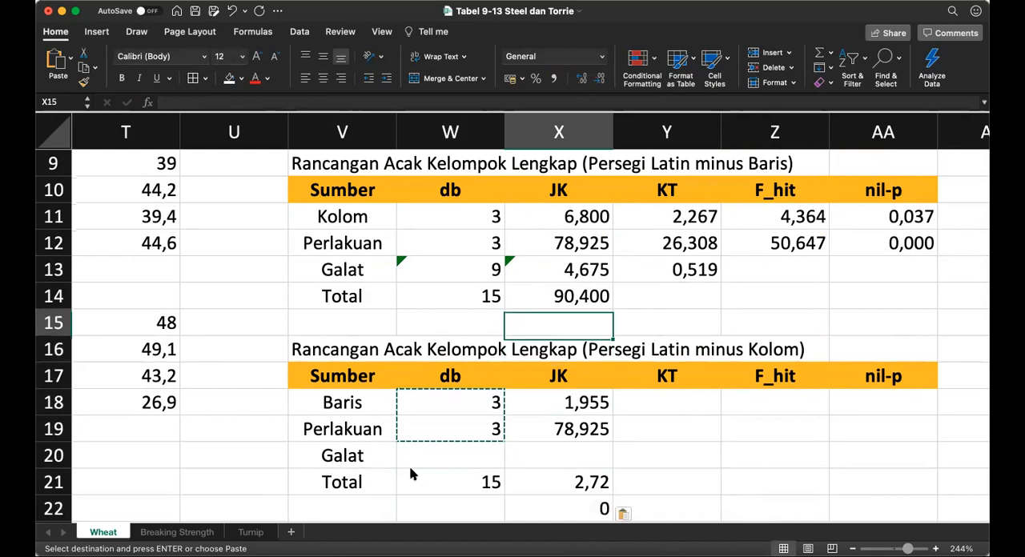
{"action": "key", "text": "Down"}
{"action": "key", "text": "Down"}
{"action": "key", "text": "Down"}
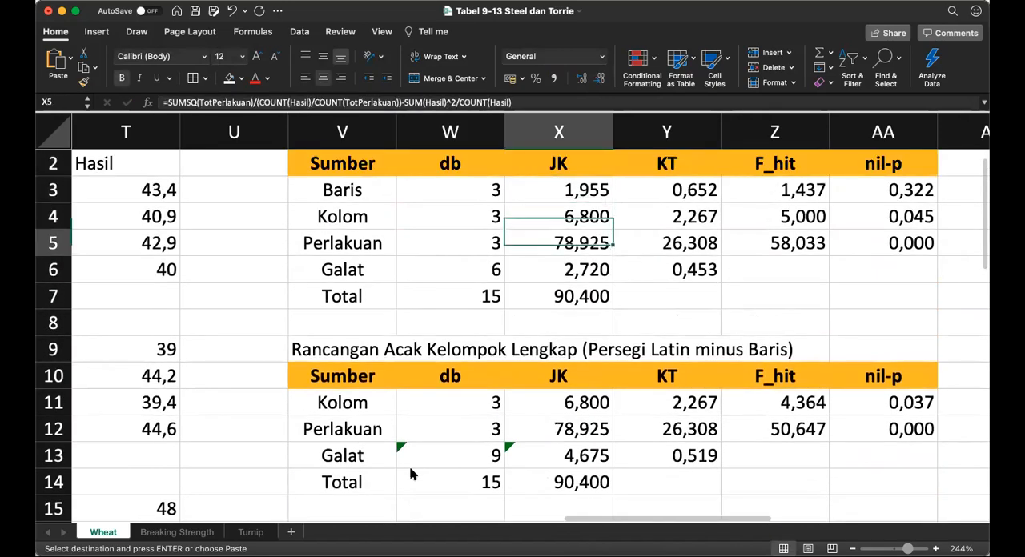
{"action": "key", "text": "Down"}
{"action": "key", "text": "Down"}
{"action": "key", "text": "Down"}
{"action": "key", "text": "Down"}
{"action": "key", "text": "Down"}
{"action": "key", "text": "Down"}
{"action": "key", "text": "Down"}
{"action": "key", "text": "Down"}
{"action": "key", "text": "Down"}
{"action": "key", "text": "Down"}
{"action": "key", "text": "Down"}
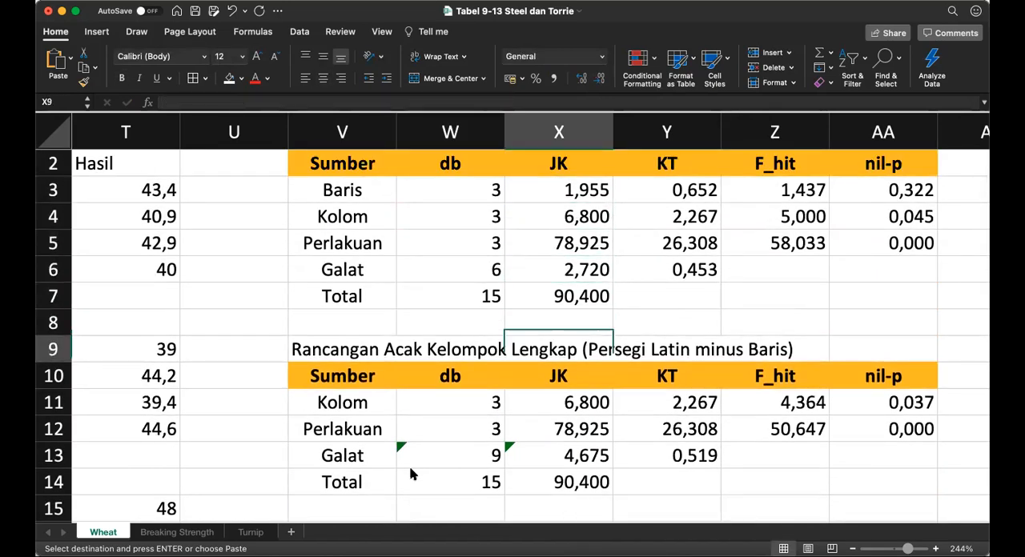
{"action": "key", "text": "Down"}
{"action": "key", "text": "Down"}
{"action": "key", "text": "Down"}
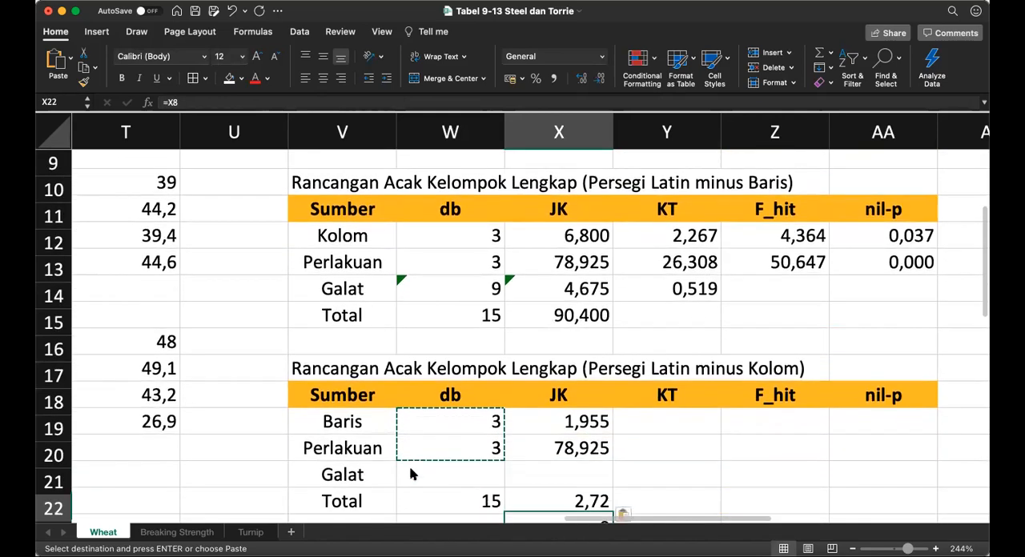
Step: Copy the Total db reference from W21 into the Total JK cell X21 and show it with three decimals
{"action": "key", "text": "Left"}
{"action": "key", "text": "super+c"}
{"action": "key", "text": "Right"}
{"action": "key", "text": "super+v"}
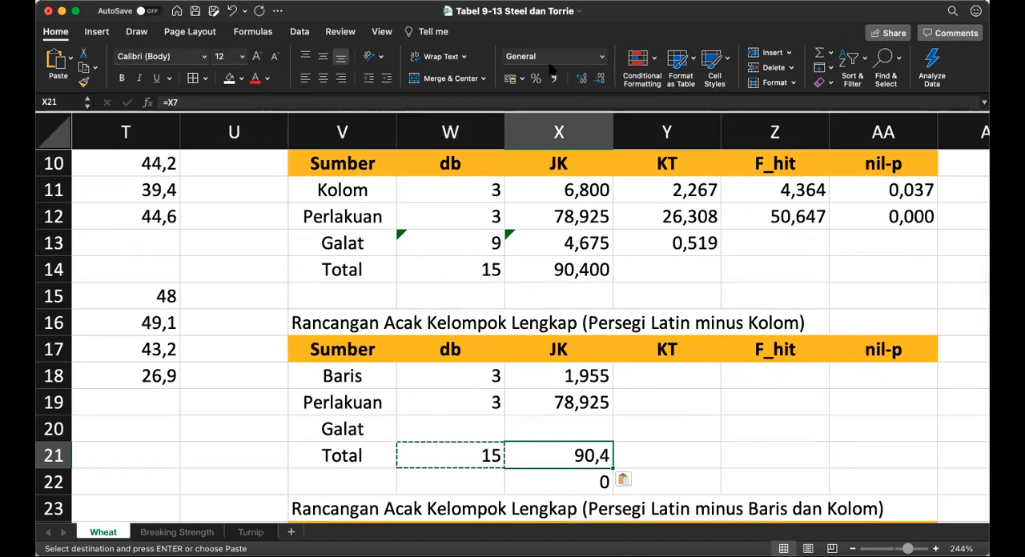
{"action": "left_click", "coordinate": [581, 79]}
{"action": "left_click", "coordinate": [581, 78]}
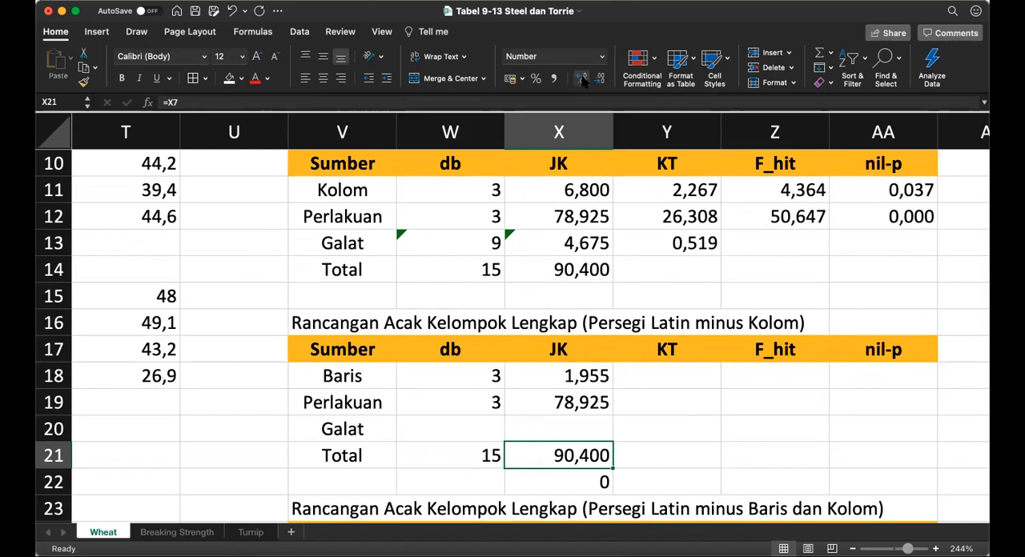
Step: Copy the minus Baris table's Perlakuan KT formula from Y12 into the minus Kolom table's KT cells Y18:Y20
{"action": "key", "text": "Right"}
{"action": "key", "text": "Up"}
{"action": "key", "text": "Up"}
{"action": "key", "text": "Up"}
{"action": "key", "text": "Up"}
{"action": "key", "text": "Up"}
{"action": "key", "text": "Up"}
{"action": "key", "text": "Up"}
{"action": "key", "text": "Up"}
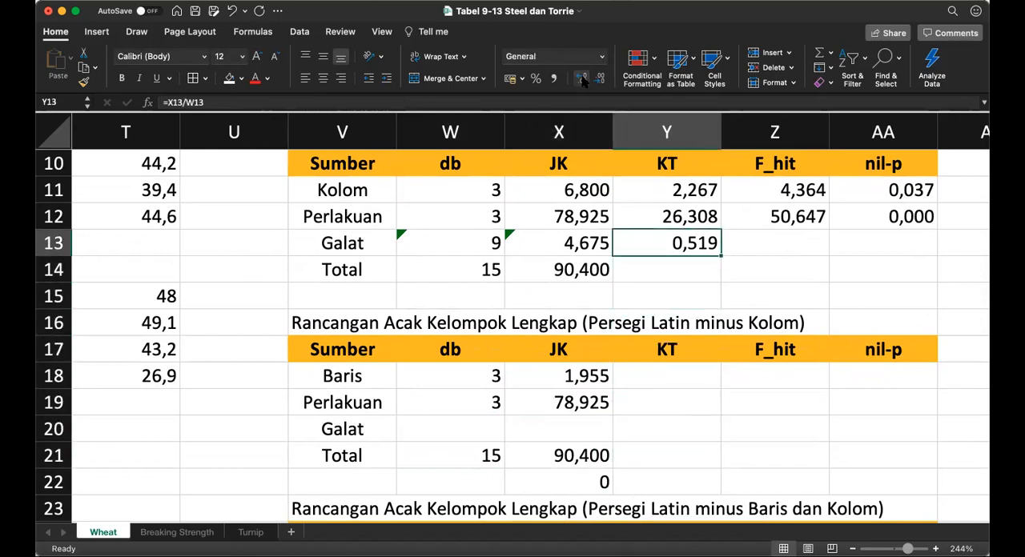
{"action": "key", "text": "Up"}
{"action": "type", "text": "c"}
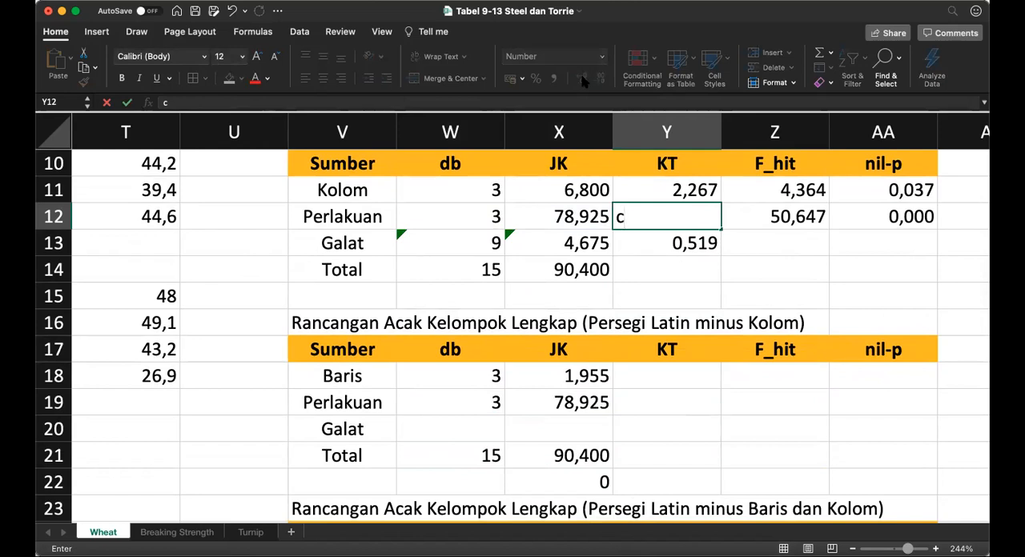
{"action": "key", "text": "Escape"}
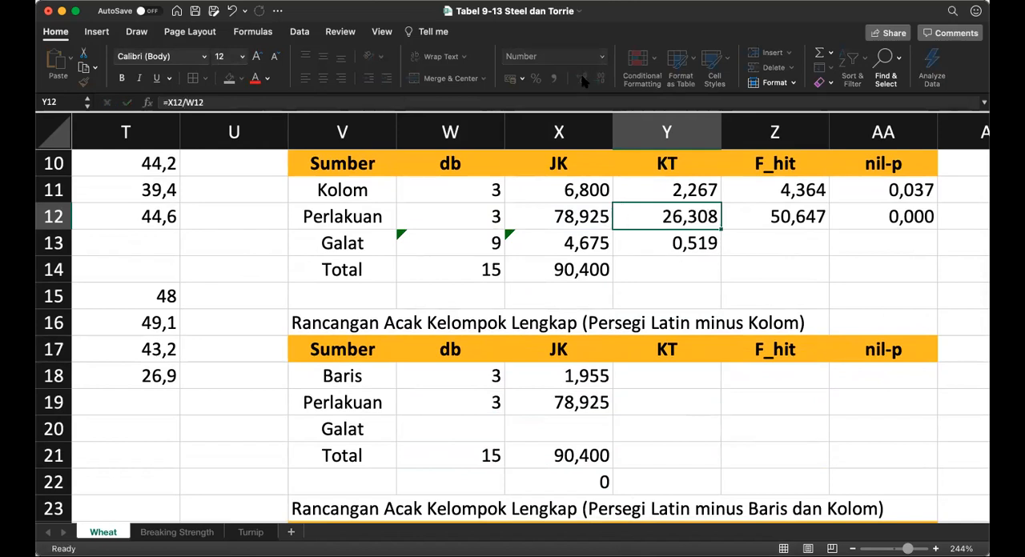
{"action": "key", "text": "super+c"}
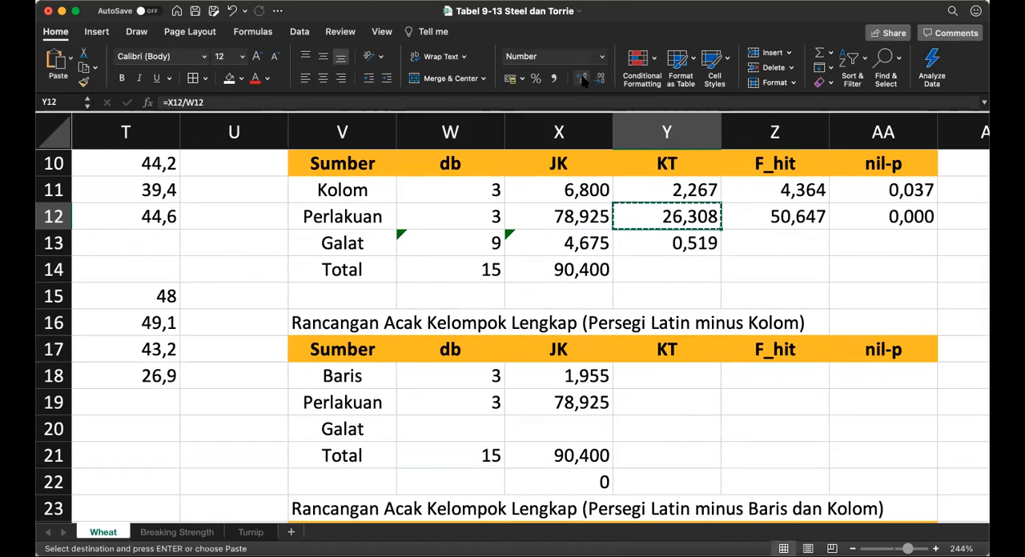
{"action": "key", "text": "Down"}
{"action": "key", "text": "Down"}
{"action": "key", "text": "Down"}
{"action": "key", "text": "Down"}
{"action": "key", "text": "Down"}
{"action": "key", "text": "Down"}
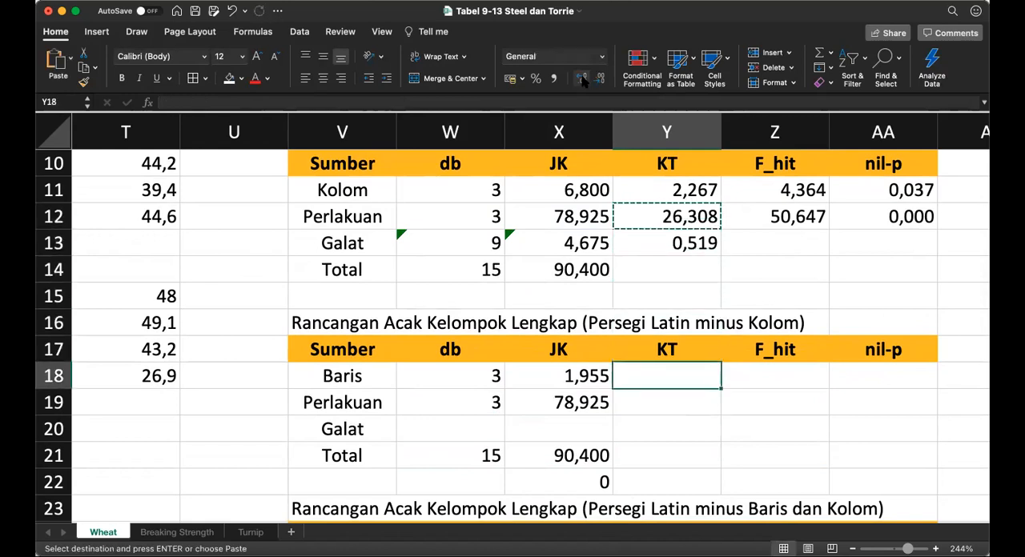
{"action": "key", "text": "shift+Down"}
{"action": "key", "text": "shift+Down"}
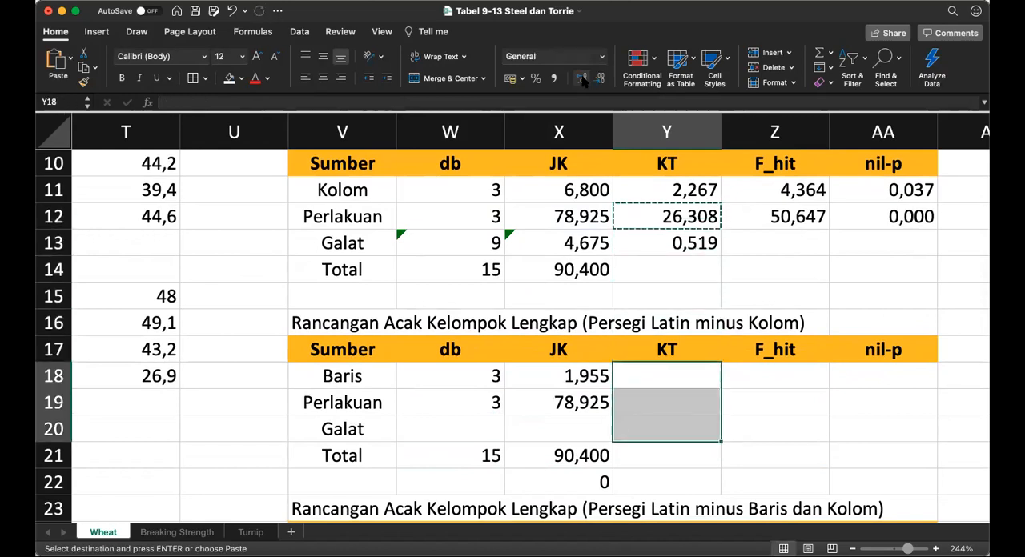
{"action": "key", "text": "super+v"}
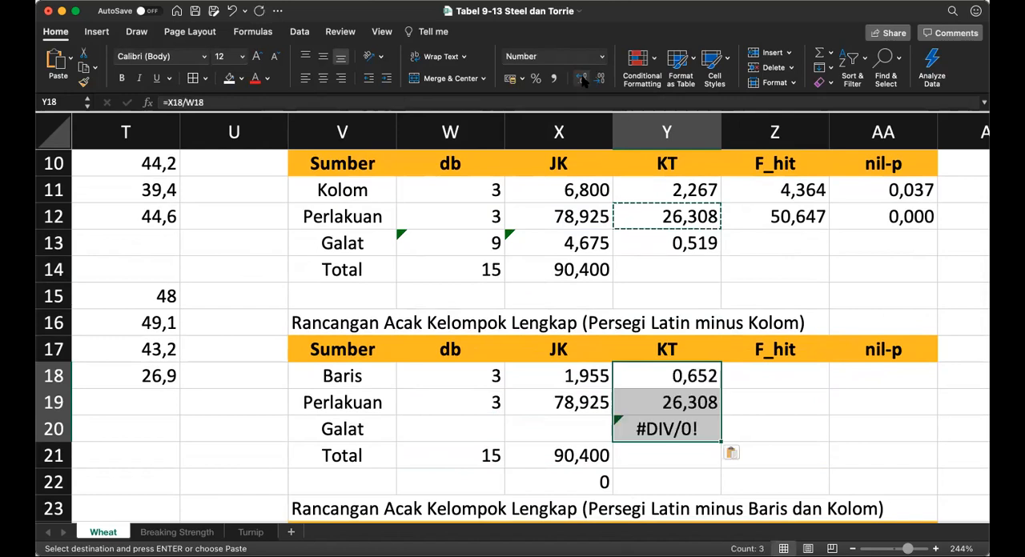
Step: Calculate the Galat db in W20 as Total minus Baris minus Perlakuan, =W21-W18-W19
{"action": "key", "text": "Down"}
{"action": "key", "text": "Down"}
{"action": "key", "text": "Left"}
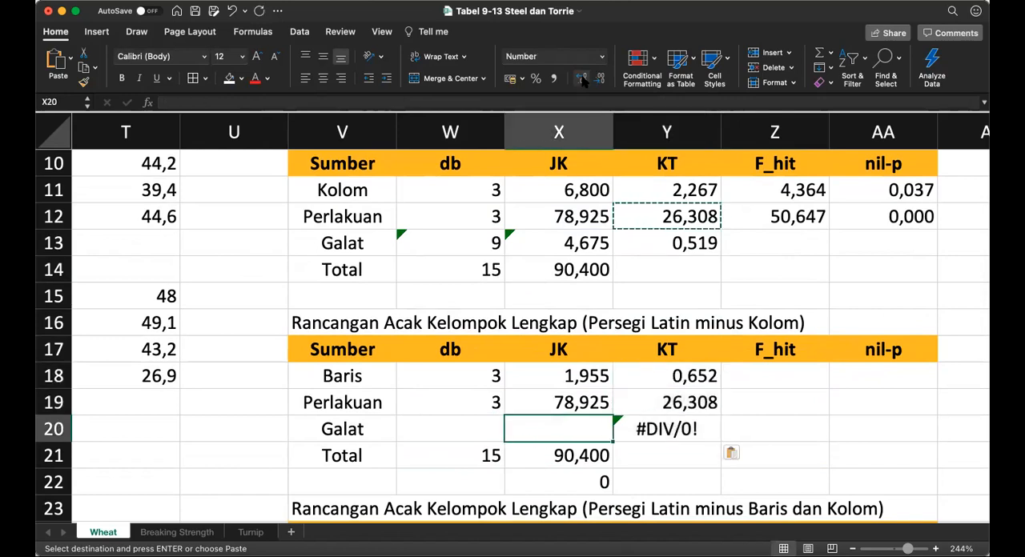
{"action": "key", "text": "Left"}
{"action": "type", "text": "="}
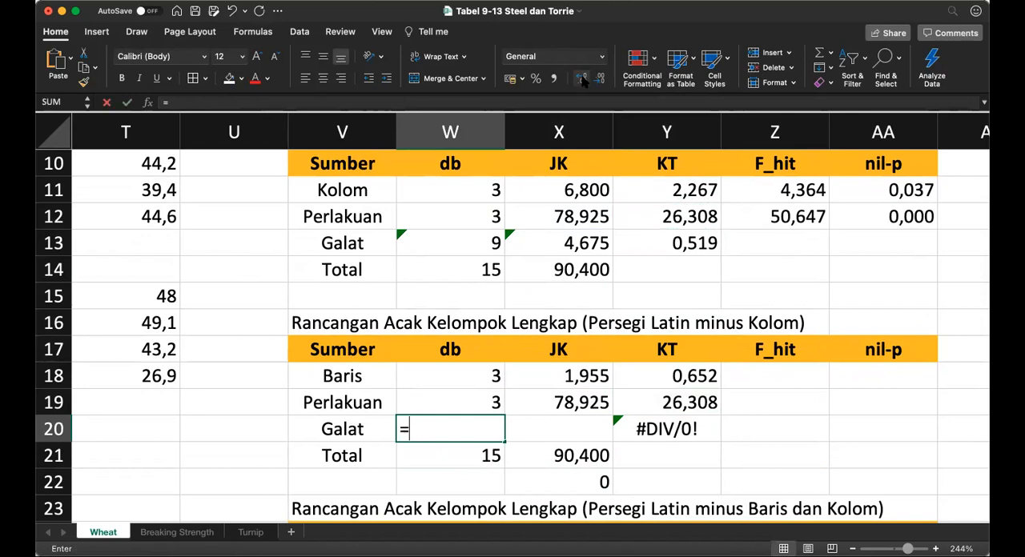
{"action": "key", "text": "Down"}
{"action": "type", "text": "-"}
{"action": "key", "text": "Up"}
{"action": "key", "text": "Up"}
{"action": "type", "text": "-"}
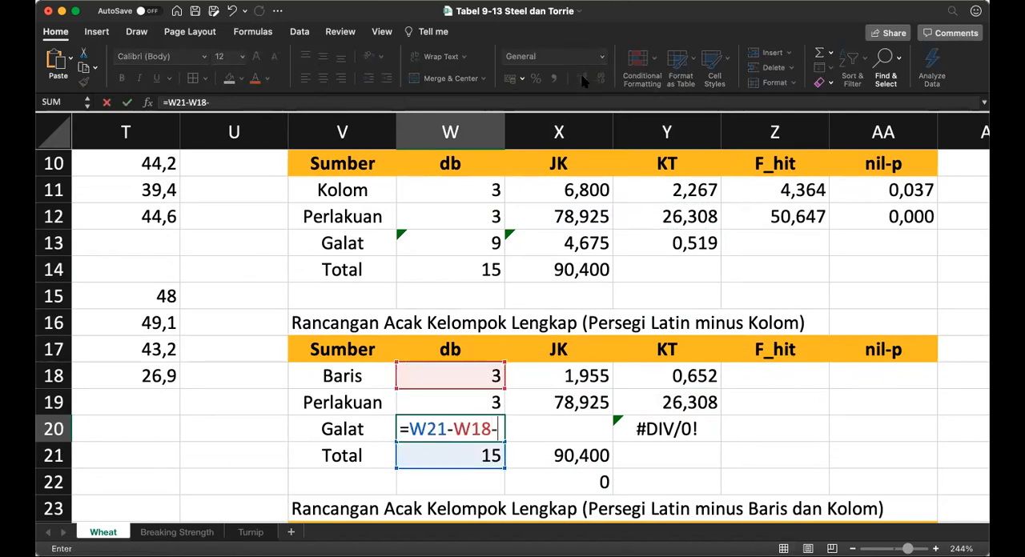
{"action": "key", "text": "Up"}
{"action": "key", "text": "Return"}
Step: Copy the Galat db formula from W20 into the Galat JK cell X20 and show it with three decimals
{"action": "key", "text": "Right"}
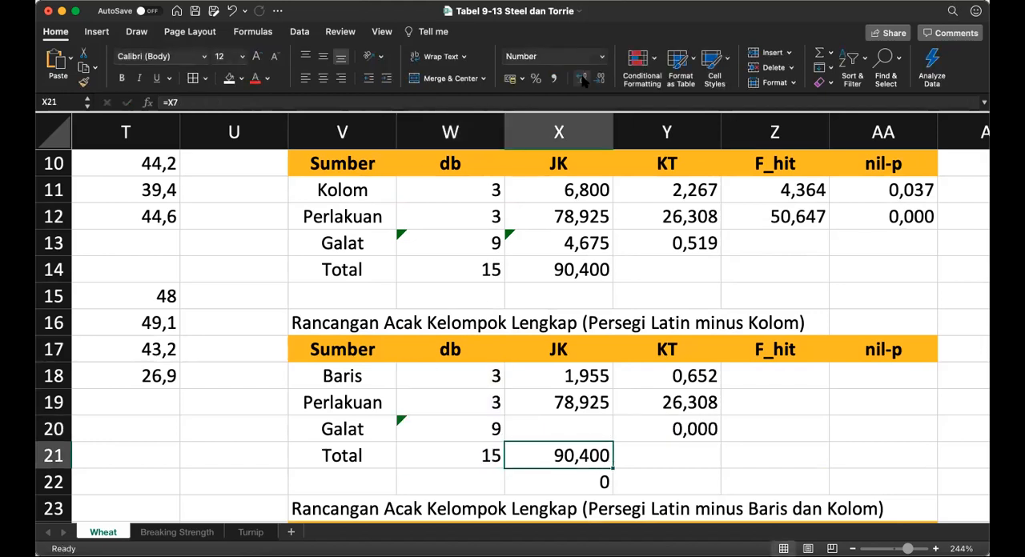
{"action": "key", "text": "Up"}
{"action": "key", "text": "Left"}
{"action": "key", "text": "super+c"}
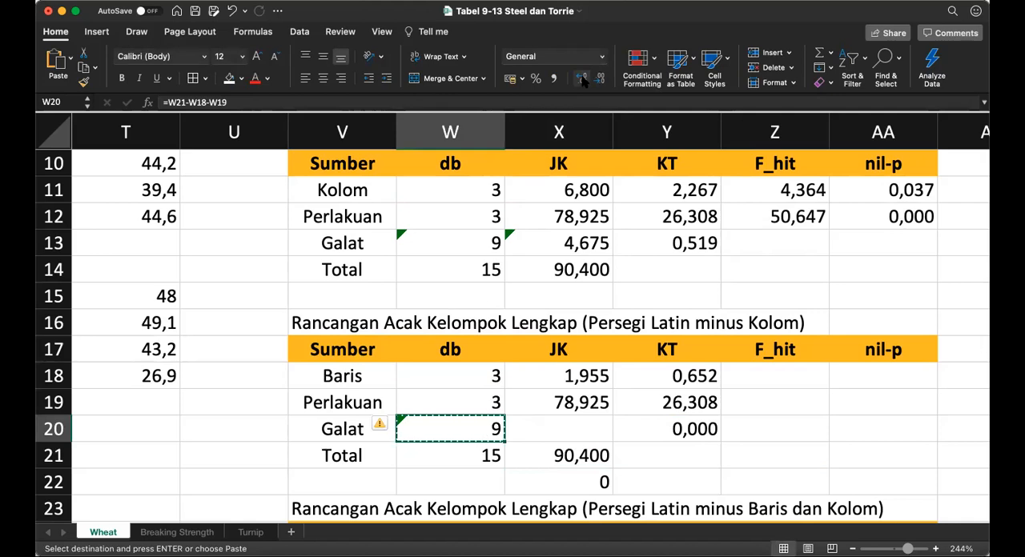
{"action": "key", "text": "Right"}
{"action": "key", "text": "super+v"}
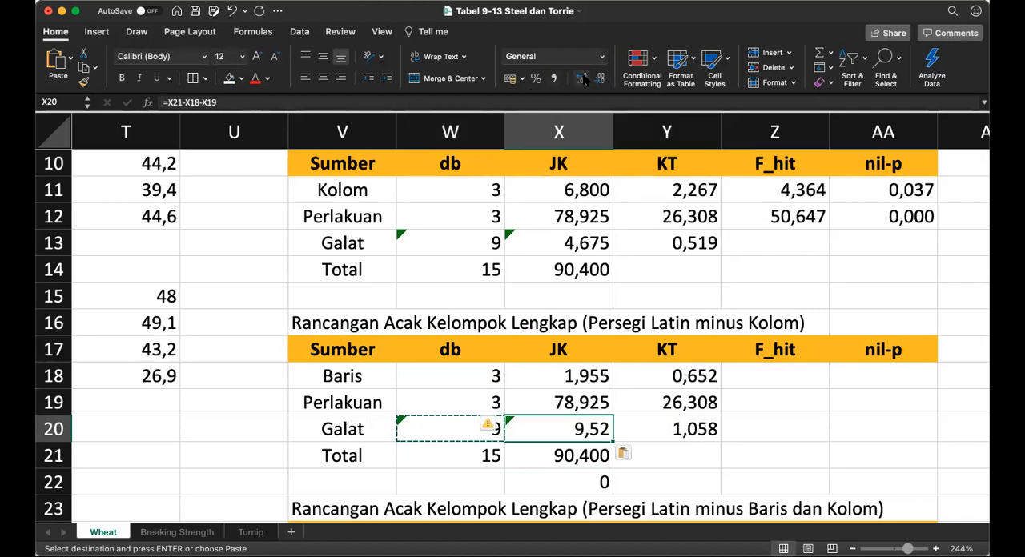
{"action": "left_click", "coordinate": [582, 78]}
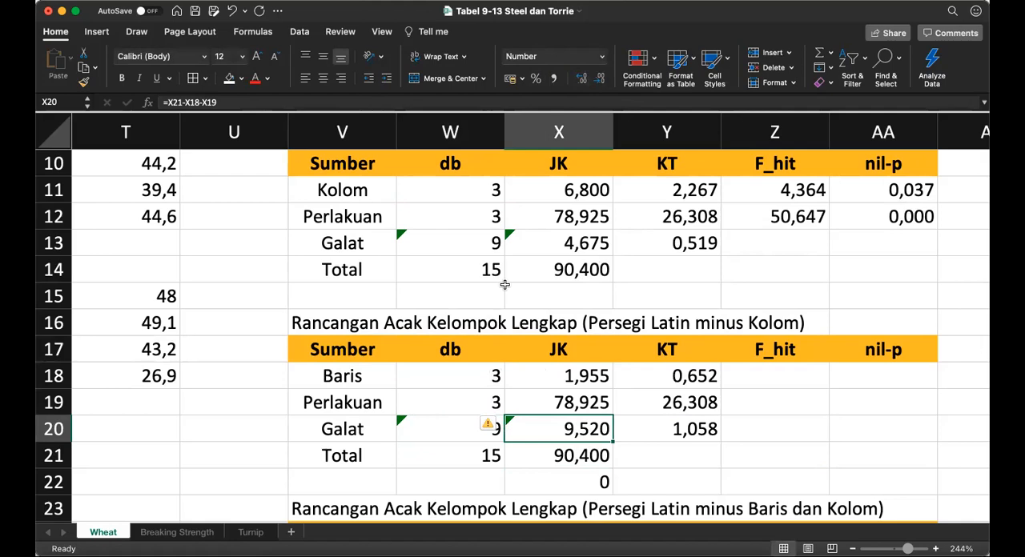
Step: Calculate the Baris F_hit in Z18 as Baris KT over Galat KT, =Y18/Y20, and show it with three decimals
{"action": "left_click", "coordinate": [794, 378]}
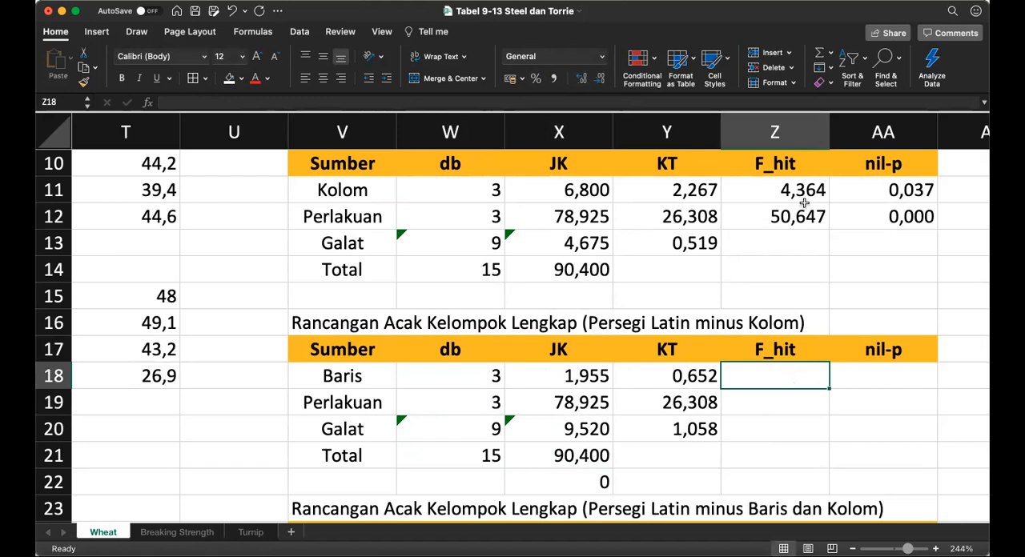
{"action": "type", "text": "="}
{"action": "key", "text": "Left"}
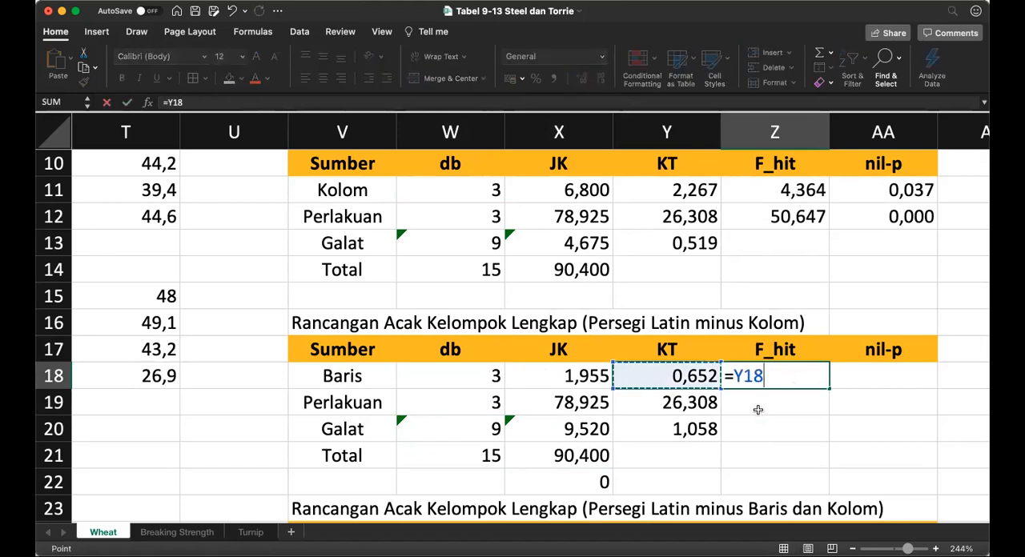
{"action": "type", "text": "/"}
{"action": "key", "text": "Left"}
{"action": "key", "text": "Down"}
{"action": "key", "text": "Down"}
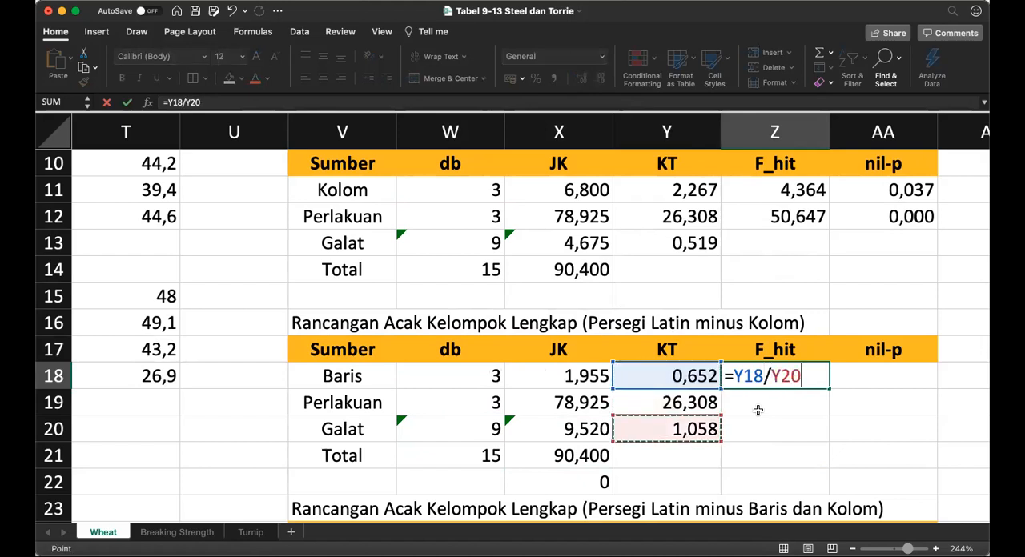
{"action": "key", "text": "Return"}
{"action": "key", "text": "Up"}
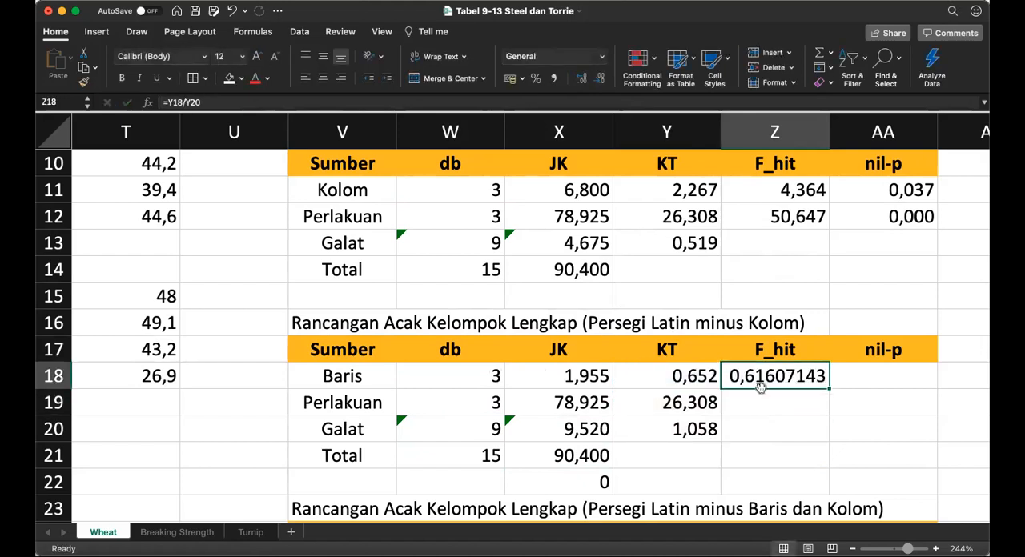
{"action": "left_click", "coordinate": [599, 79]}
{"action": "left_click", "coordinate": [599, 79]}
{"action": "left_click", "coordinate": [599, 79]}
{"action": "left_click", "coordinate": [599, 79]}
{"action": "left_click", "coordinate": [599, 79]}
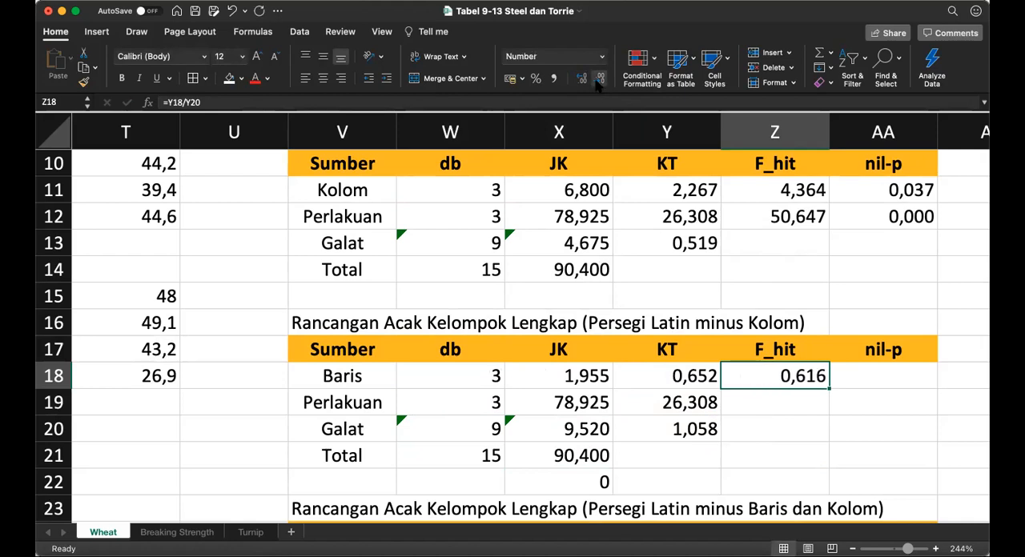
Step: Calculate the Perlakuan F_hit in Z19 as Perlakuan KT over Galat KT, =Y19/Y20, and show it with three decimals
{"action": "key", "text": "Return"}
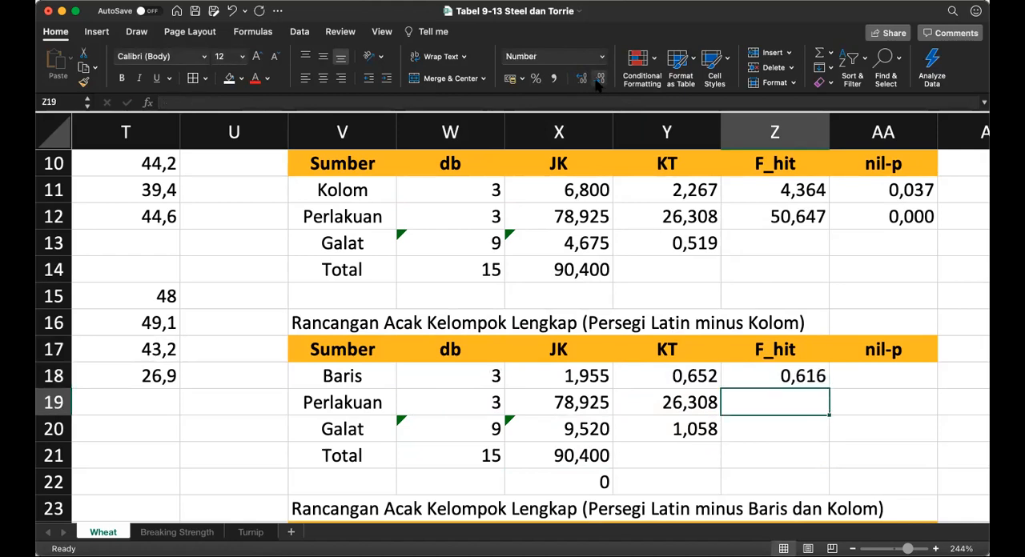
{"action": "type", "text": "="}
{"action": "key", "text": "Left"}
{"action": "type", "text": "/"}
{"action": "key", "text": "Left"}
{"action": "key", "text": "Down"}
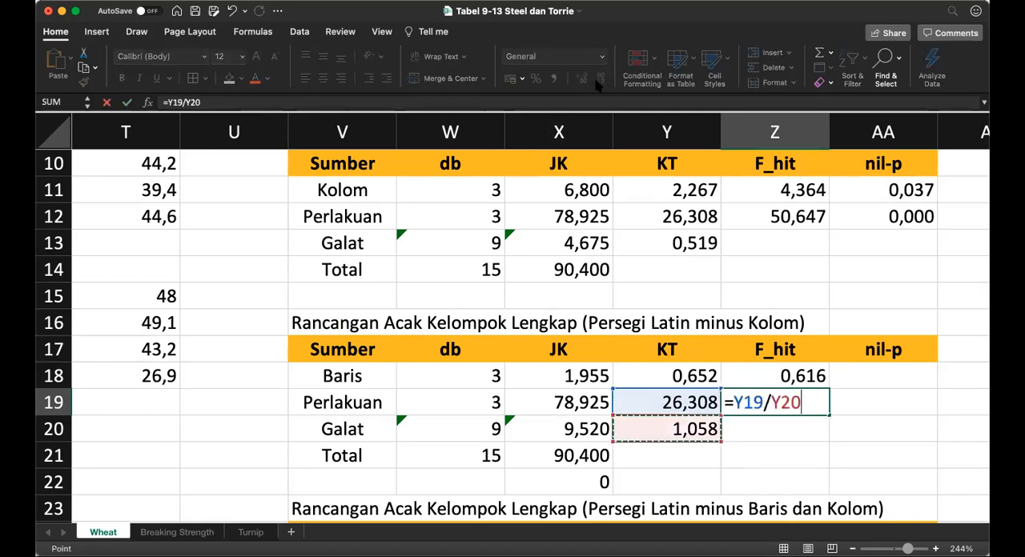
{"action": "key", "text": "Return"}
{"action": "key", "text": "Up"}
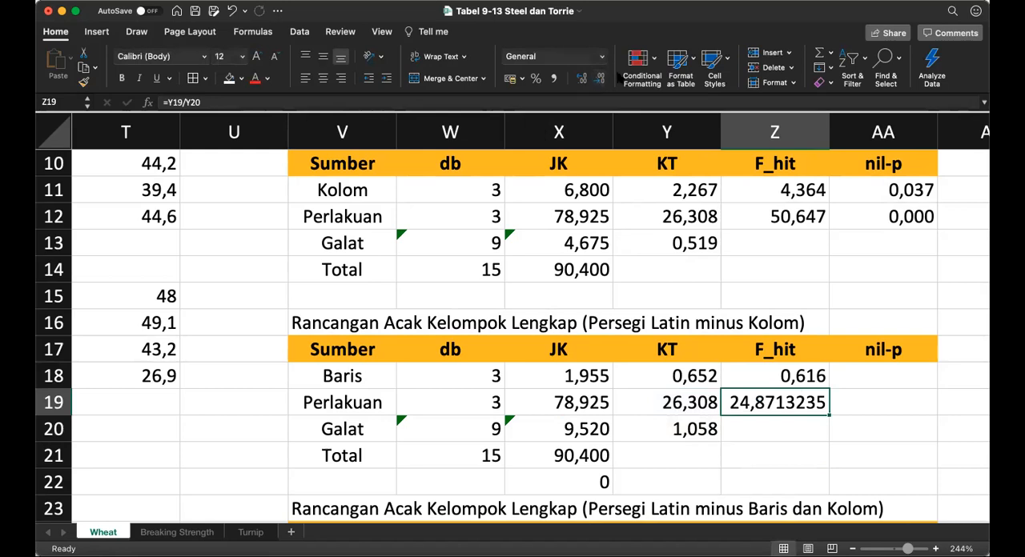
{"action": "left_click", "coordinate": [600, 77]}
{"action": "left_click", "coordinate": [599, 78]}
{"action": "left_click", "coordinate": [599, 77]}
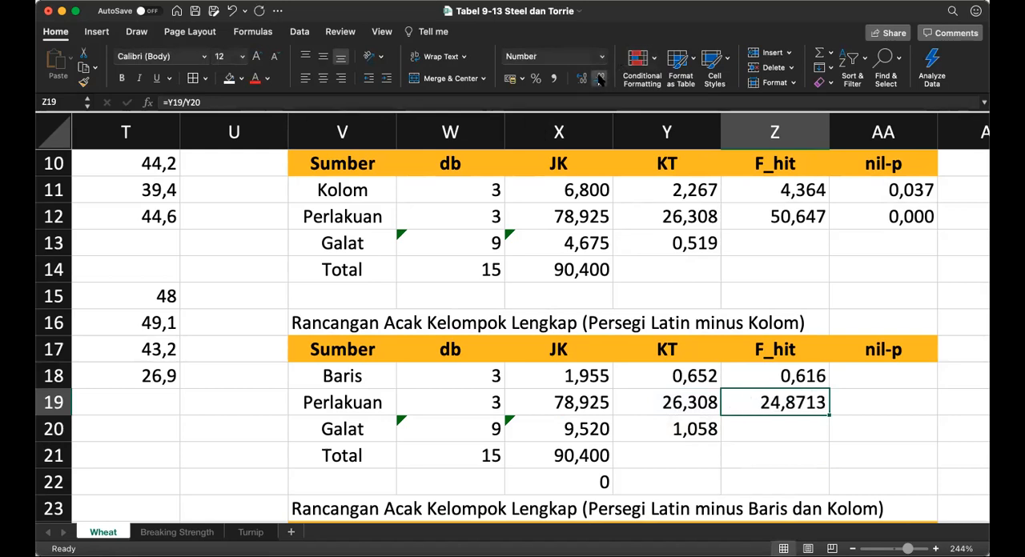
{"action": "left_click", "coordinate": [600, 78]}
Step: Calculate the Baris nil-p in AA18 from its F_hit, Baris db and Galat db with =F.DIST.RT(Z18;W18;W20)
{"action": "key", "text": "Up"}
{"action": "key", "text": "Right"}
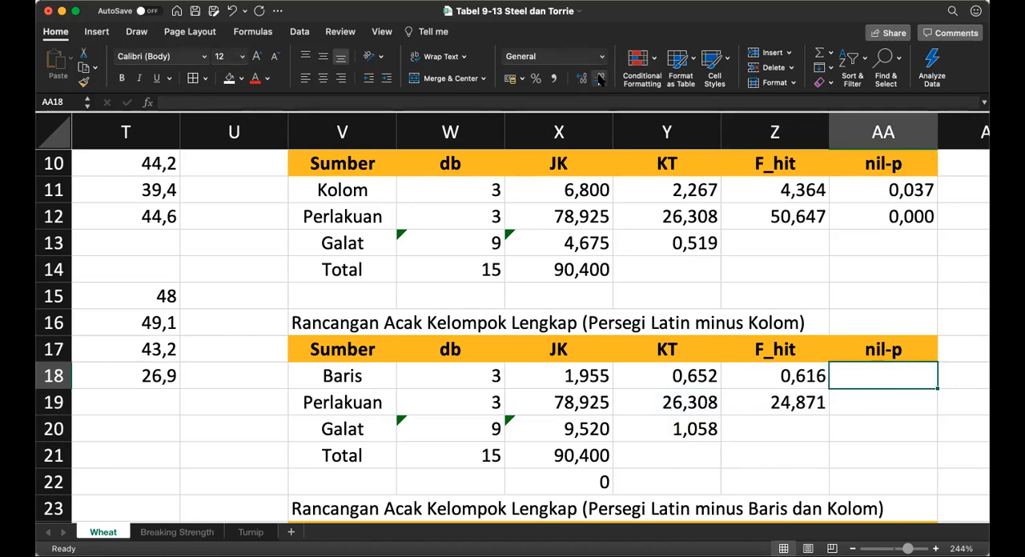
{"action": "type", "text": "="}
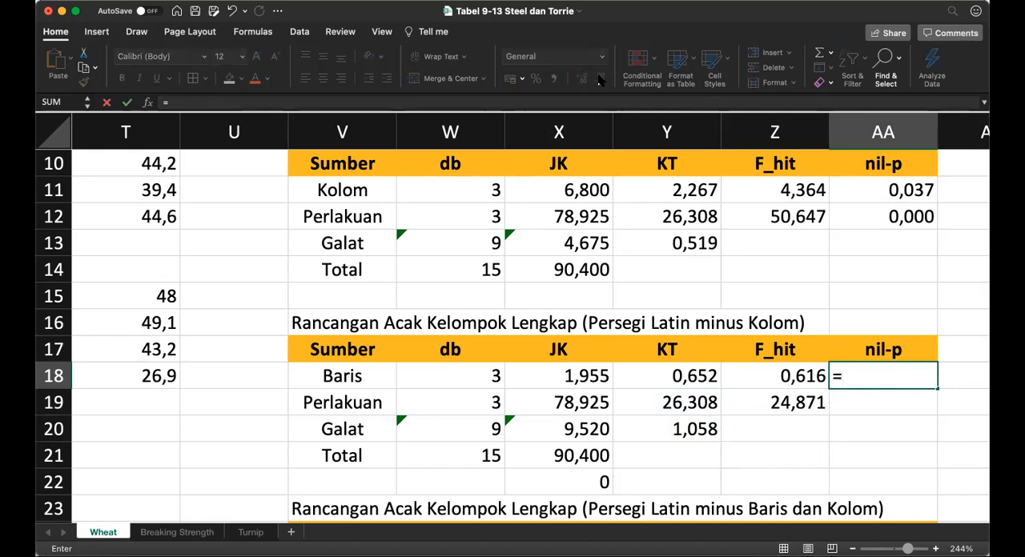
{"action": "type", "text": "f.dist.rt("}
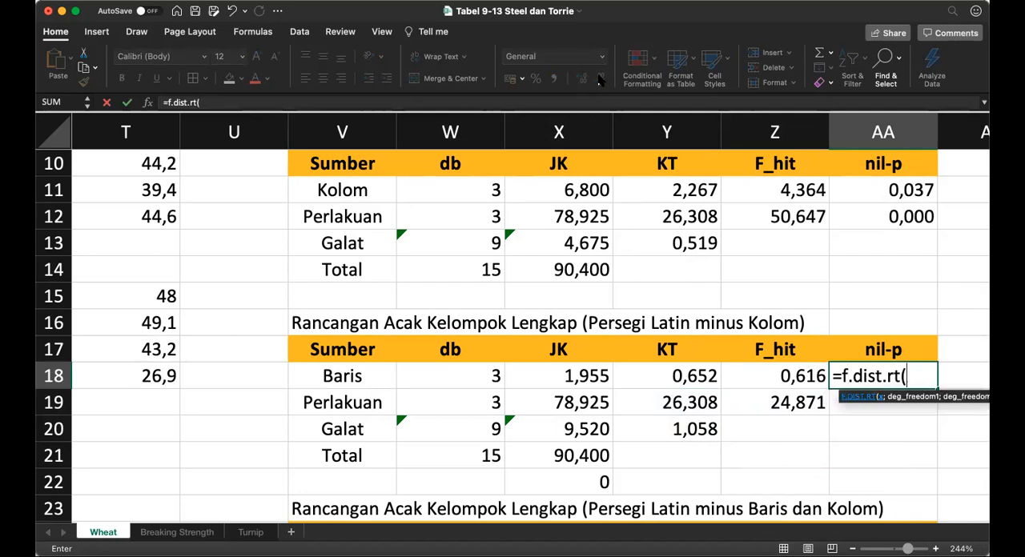
{"action": "left_click", "coordinate": [780, 373]}
{"action": "type", "text": ";"}
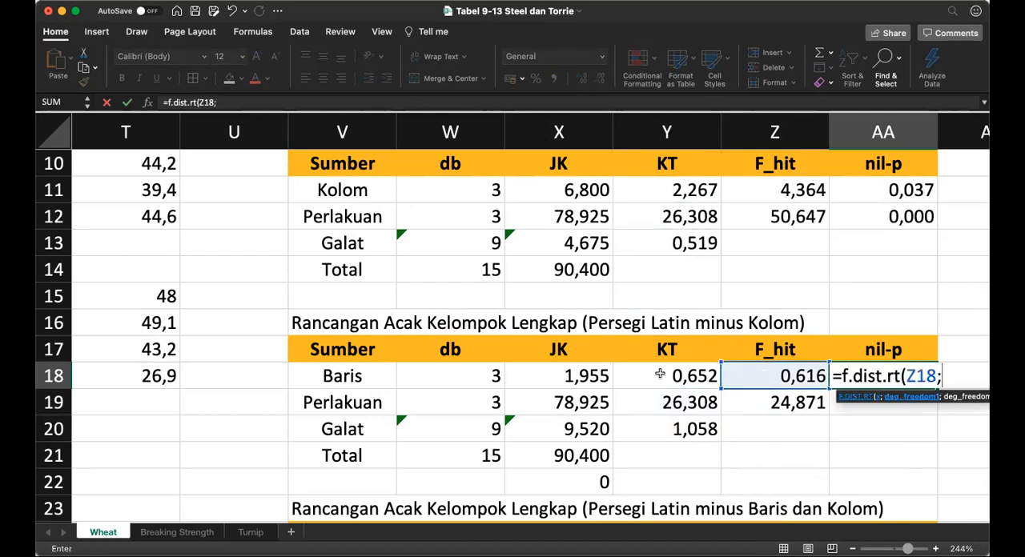
{"action": "left_click", "coordinate": [489, 377]}
{"action": "type", "text": ";"}
{"action": "left_click", "coordinate": [482, 431]}
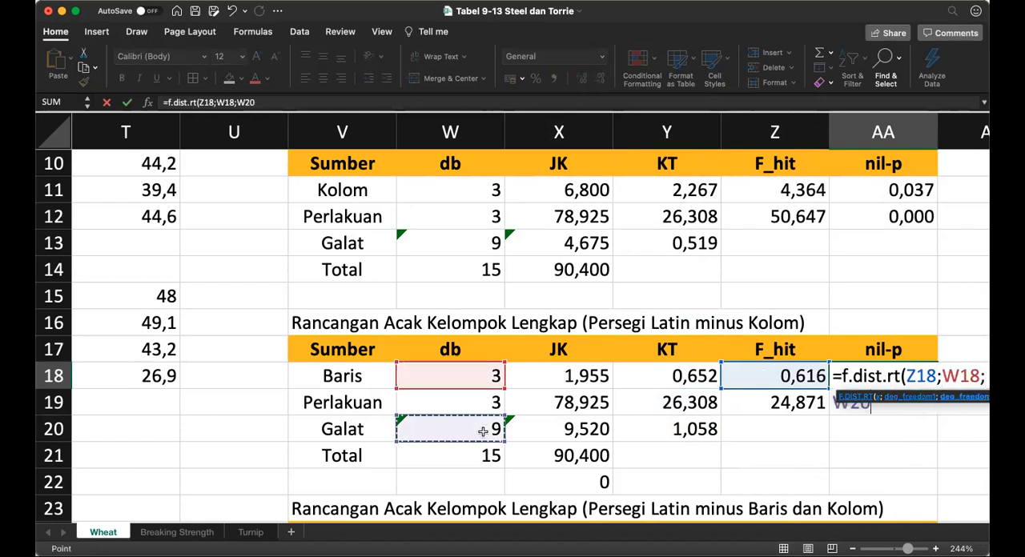
{"action": "type", "text": ")"}
{"action": "key", "text": "Return"}
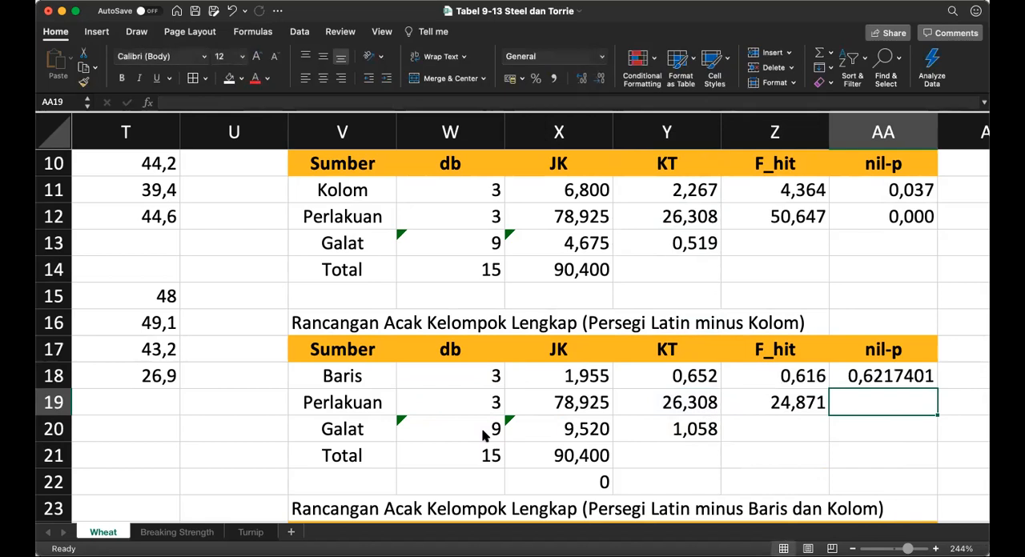
Step: Show the Baris nil-p in AA18 with three decimals
{"action": "key", "text": "Up"}
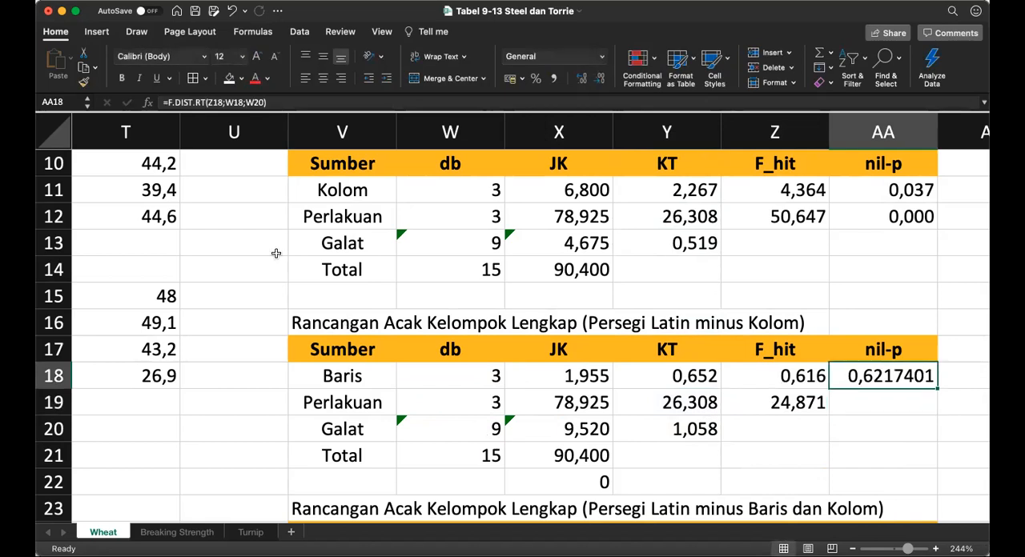
{"action": "left_click", "coordinate": [599, 80]}
{"action": "left_click", "coordinate": [600, 80]}
{"action": "left_click", "coordinate": [600, 79]}
{"action": "left_click", "coordinate": [599, 79]}
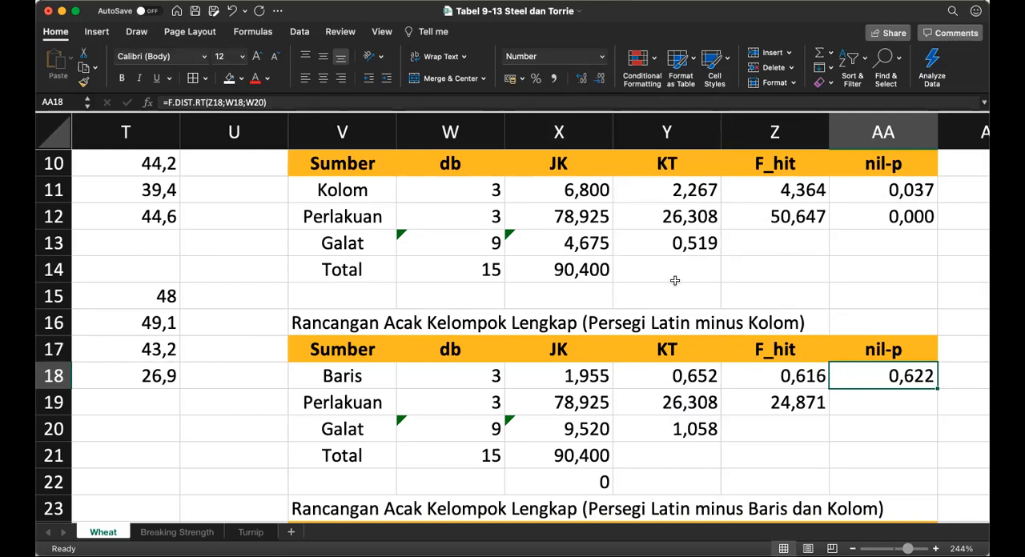
Step: Lock the Galat db row in the AA18 formula as W$20 and copy the formula to the Perlakuan nil-p cell AA19
{"action": "left_click", "coordinate": [255, 102]}
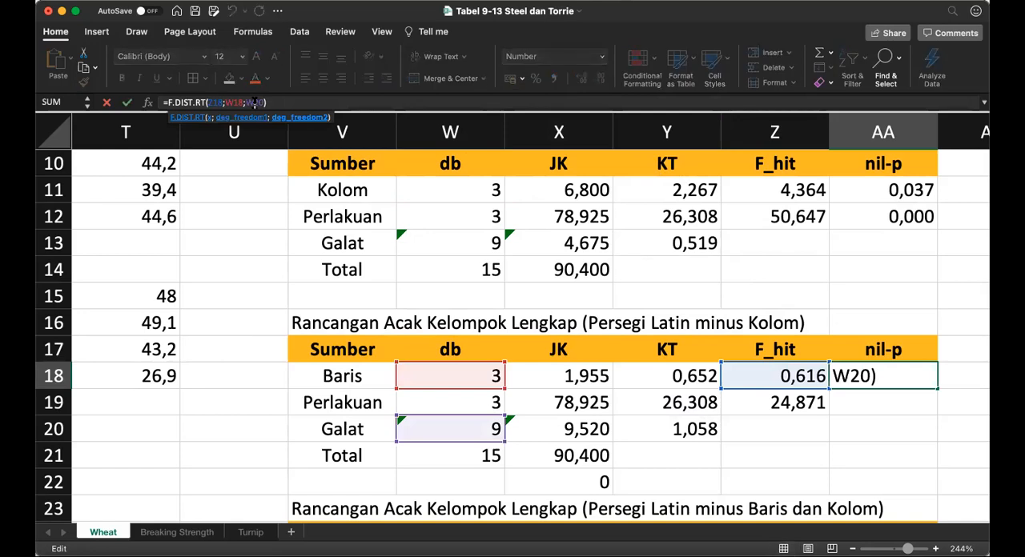
{"action": "type", "text": "$"}
{"action": "key", "text": "Return"}
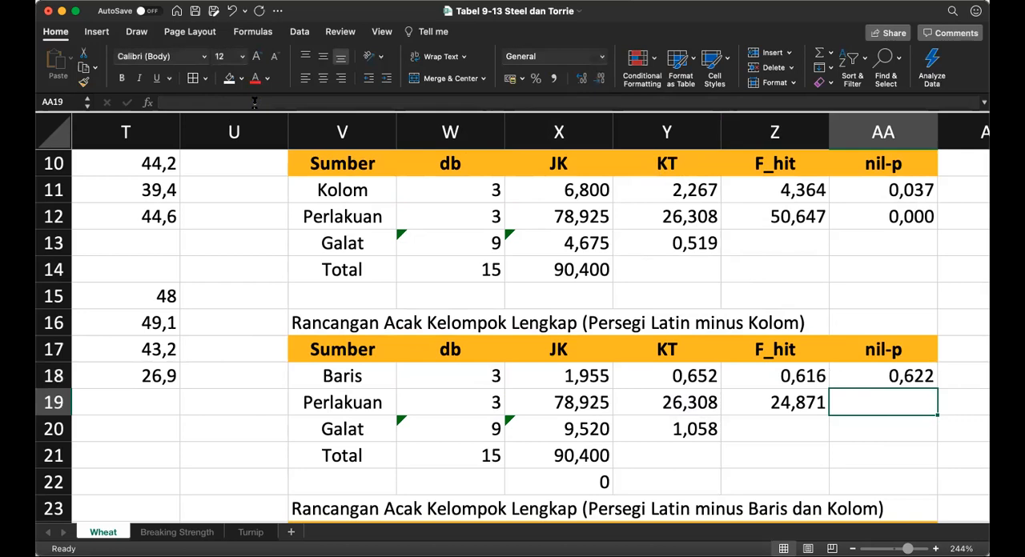
{"action": "key", "text": "Up"}
{"action": "key", "text": "super+c"}
{"action": "key", "text": "Down"}
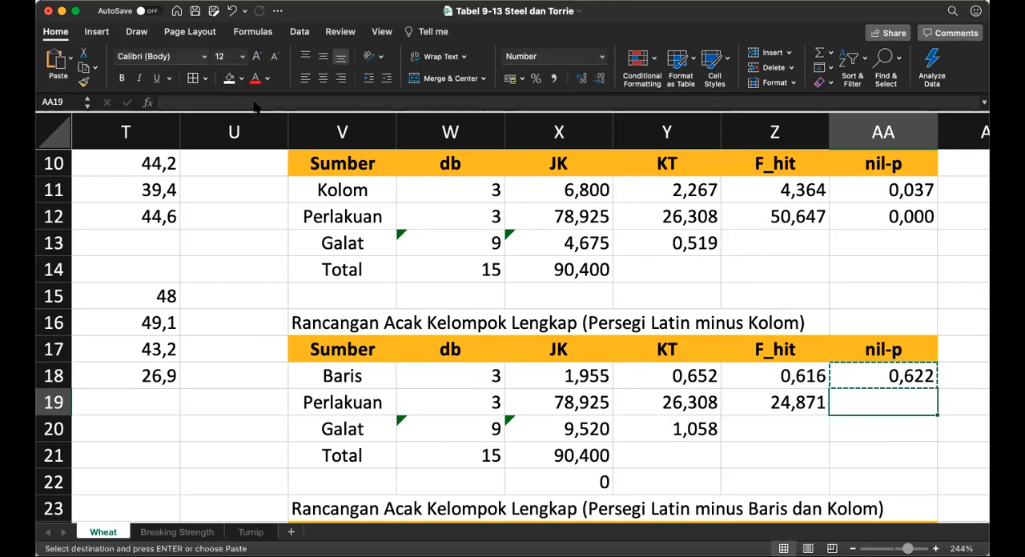
{"action": "key", "text": "super+v"}
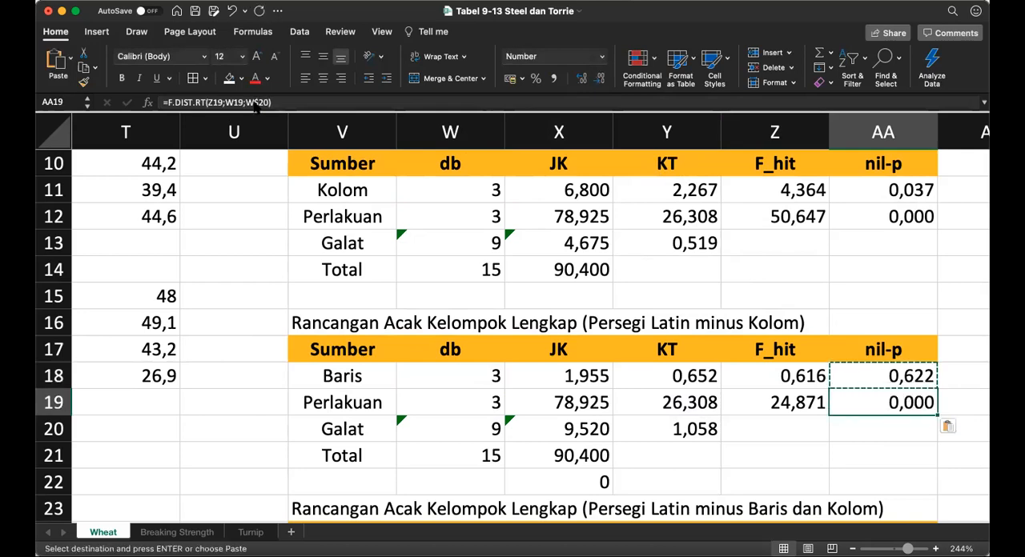
Step: Link the Total db in W27 of the minus Baris dan Kolom table to the previous table's Total db with =W21
{"action": "key", "text": "Left"}
{"action": "key", "text": "Left"}
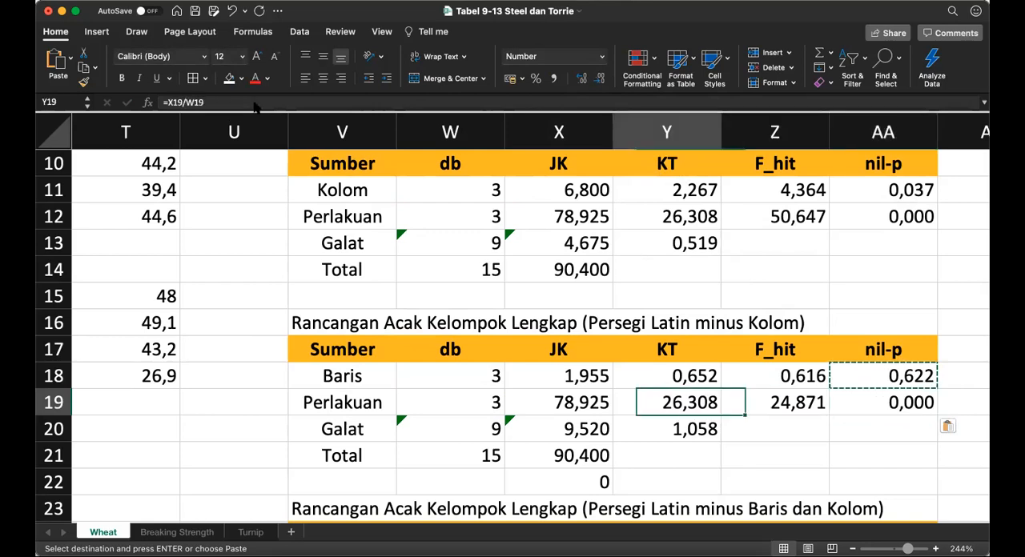
{"action": "key", "text": "Left"}
{"action": "key", "text": "Left"}
{"action": "key", "text": "Left"}
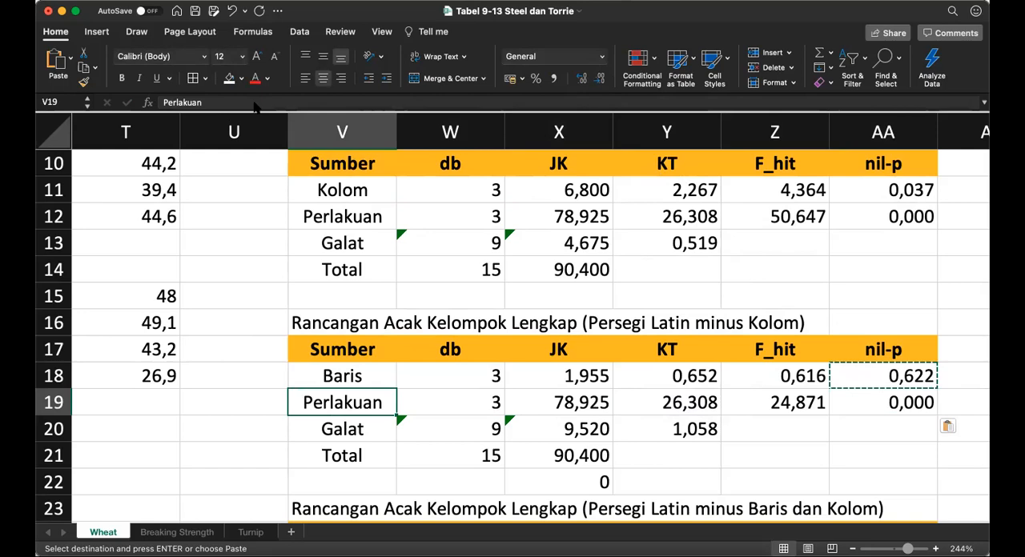
{"action": "key", "text": "Down"}
{"action": "key", "text": "Down"}
{"action": "key", "text": "Down"}
{"action": "key", "text": "Down"}
{"action": "key", "text": "Down"}
{"action": "key", "text": "Down"}
{"action": "key", "text": "Down"}
{"action": "key", "text": "Down"}
{"action": "key", "text": "Up"}
{"action": "key", "text": "Up"}
{"action": "key", "text": "Up"}
{"action": "key", "text": "Right"}
{"action": "key", "text": "Right"}
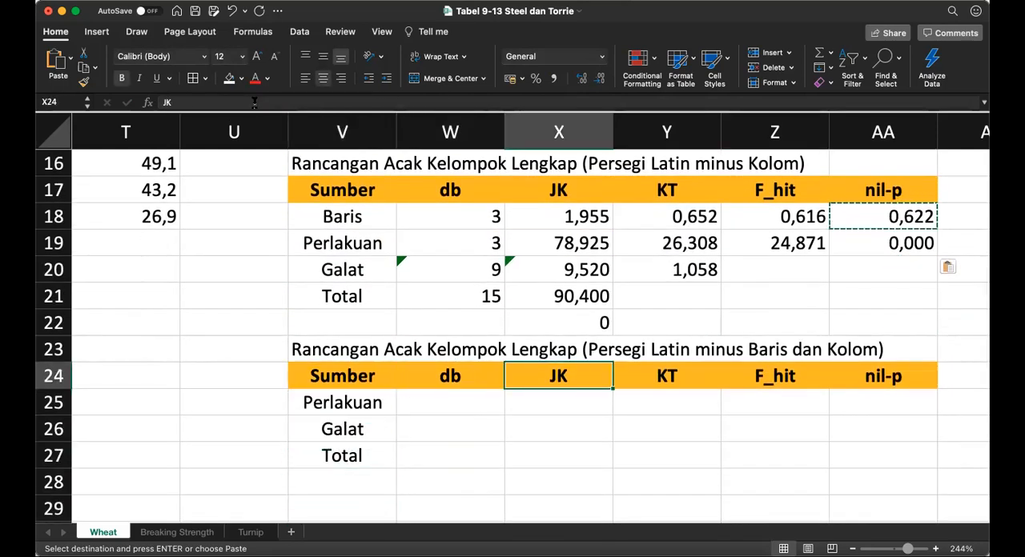
{"action": "key", "text": "Down"}
{"action": "key", "text": "Down"}
{"action": "key", "text": "Down"}
{"action": "key", "text": "Left"}
{"action": "type", "text": "="}
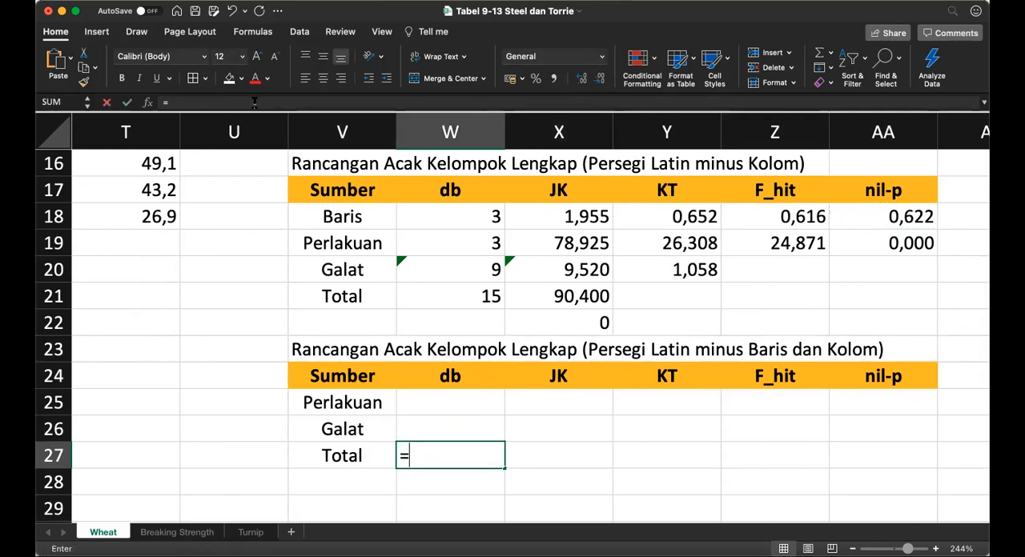
{"action": "key", "text": "Up"}
{"action": "key", "text": "Up"}
{"action": "key", "text": "Up"}
{"action": "key", "text": "Up"}
{"action": "key", "text": "Up"}
{"action": "key", "text": "Up"}
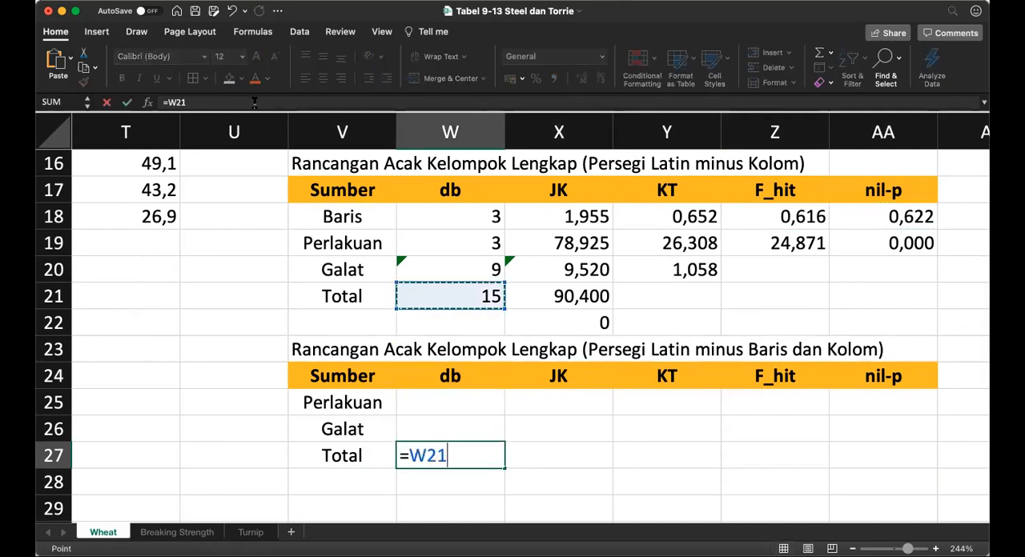
{"action": "key", "text": "Return"}
Step: Link the Perlakuan db in W25 to the previous table's Perlakuan db with =W19
{"action": "key", "text": "Up"}
{"action": "key", "text": "Up"}
{"action": "key", "text": "Up"}
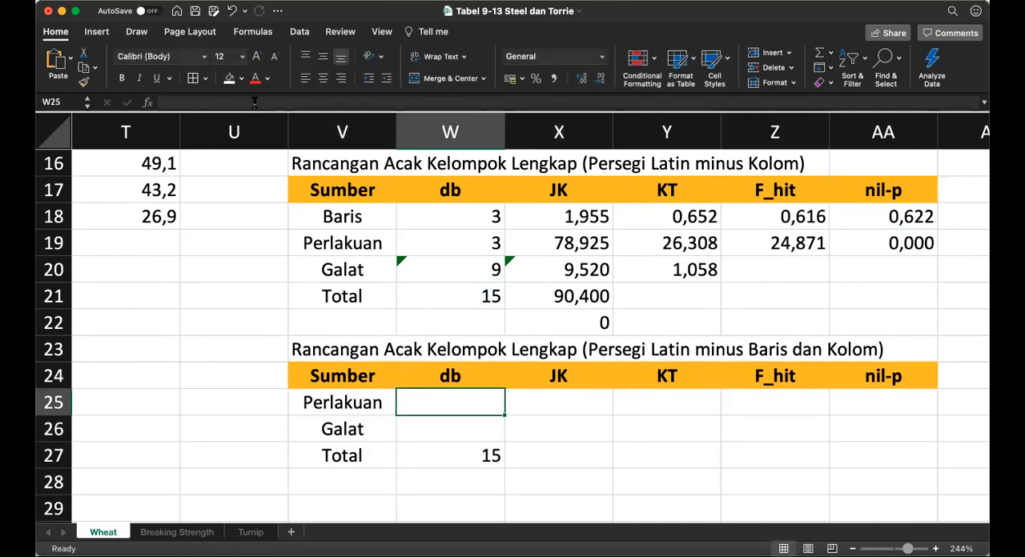
{"action": "type", "text": "="}
{"action": "key", "text": "Up"}
{"action": "key", "text": "Up"}
{"action": "key", "text": "Up"}
{"action": "key", "text": "Up"}
{"action": "key", "text": "Up"}
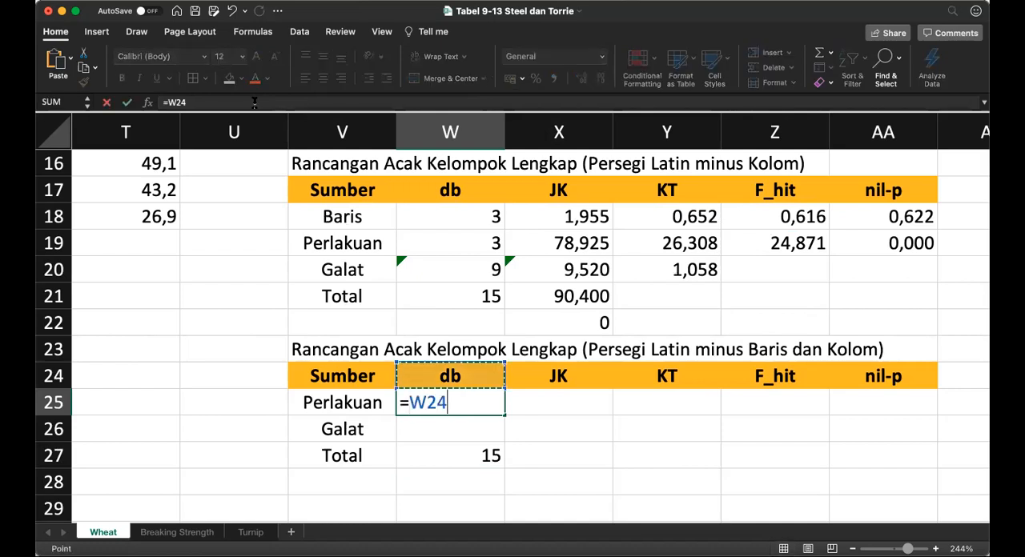
{"action": "key", "text": "Up"}
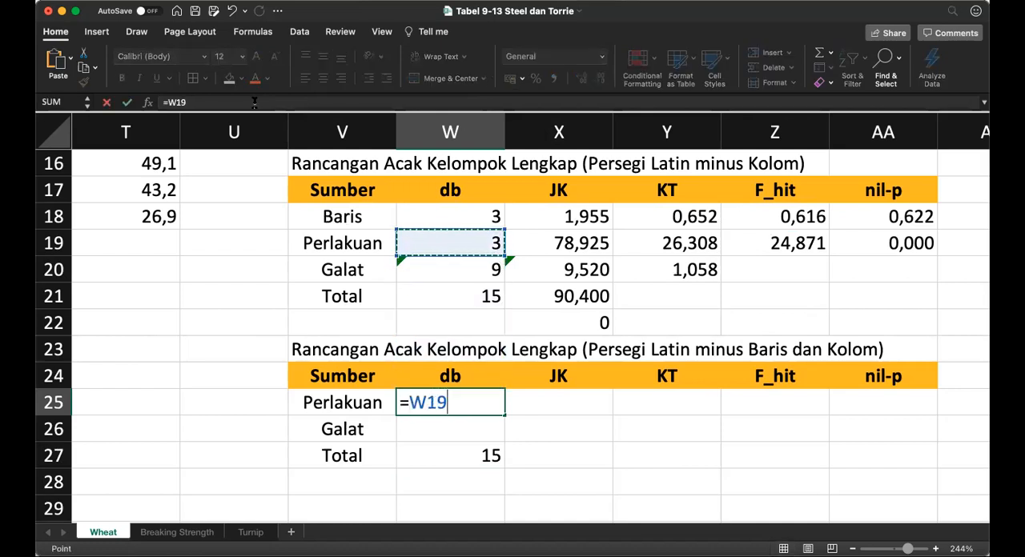
{"action": "key", "text": "Return"}
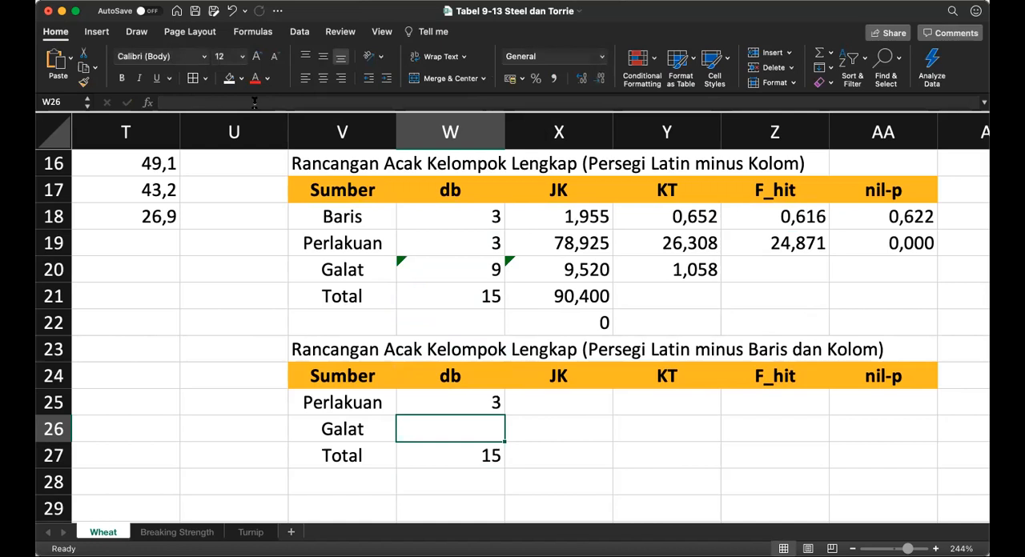
Step: Calculate the Galat db in W26 as Total db minus Perlakuan db, =W27-W25
{"action": "type", "text": "="}
{"action": "key", "text": "Down"}
{"action": "type", "text": "-"}
{"action": "key", "text": "Up"}
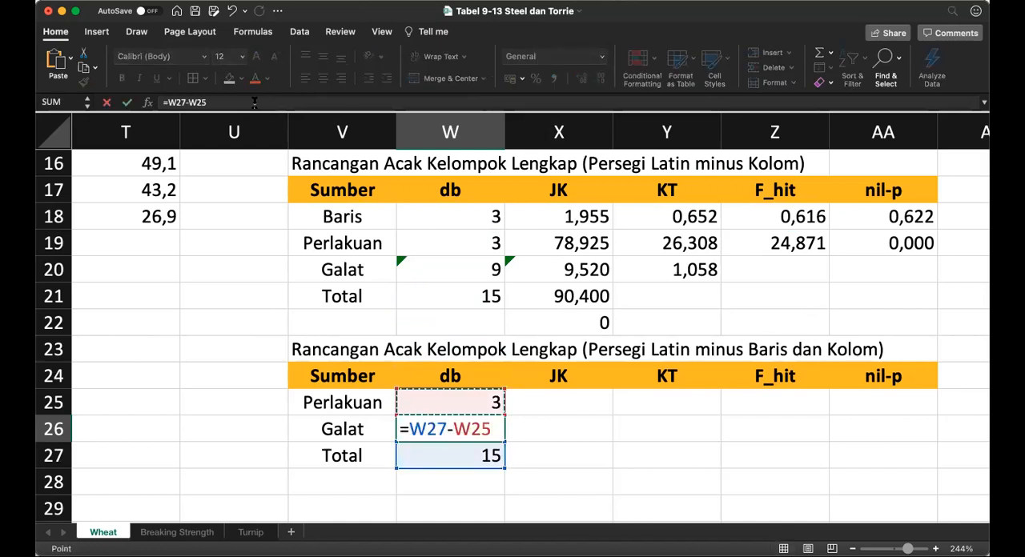
{"action": "key", "text": "Return"}
Step: Link the Total JK in X27 to the previous table's Total JK with =X21
{"action": "key", "text": "Right"}
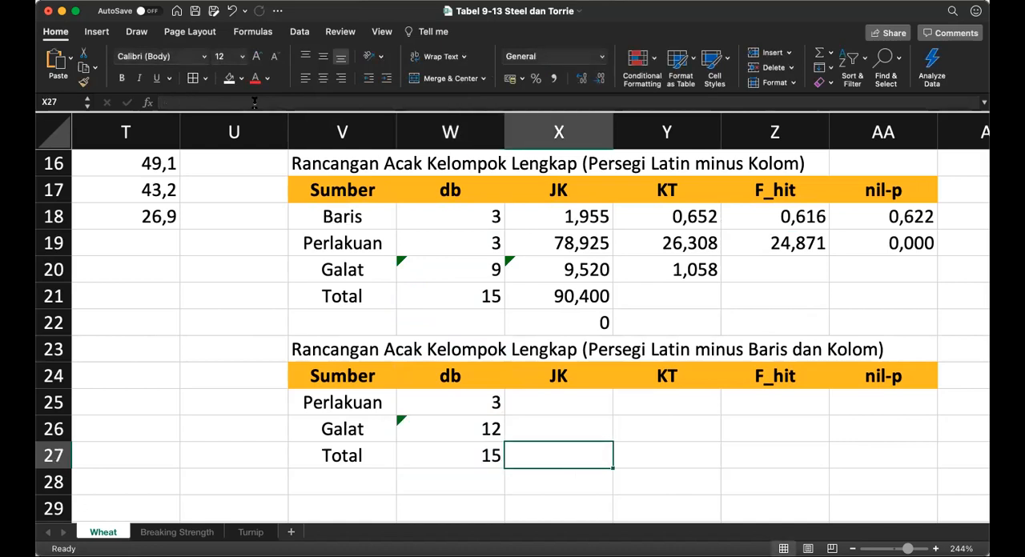
{"action": "type", "text": "="}
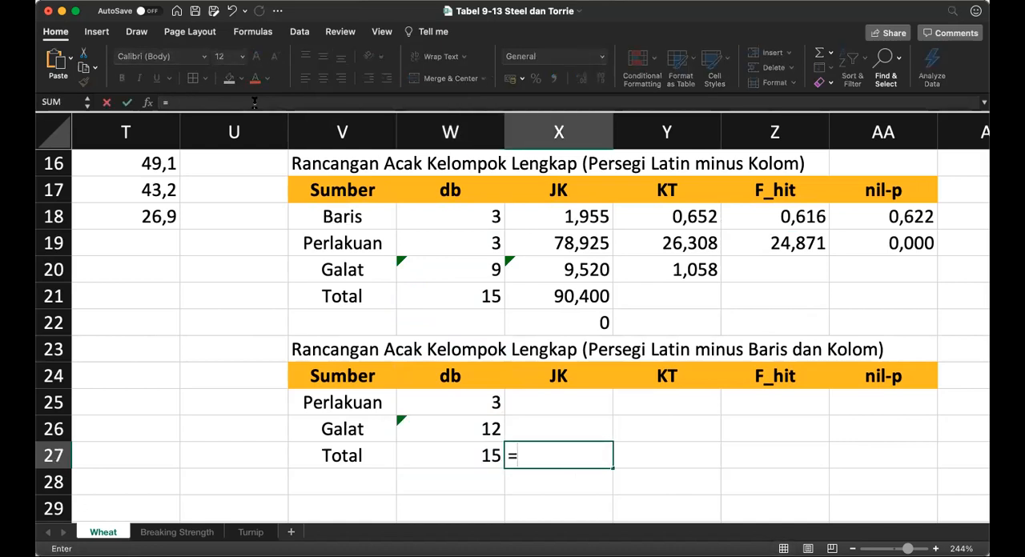
{"action": "key", "text": "Up"}
{"action": "key", "text": "Up"}
{"action": "key", "text": "Up"}
{"action": "key", "text": "Up"}
{"action": "key", "text": "Up"}
{"action": "key", "text": "Up"}
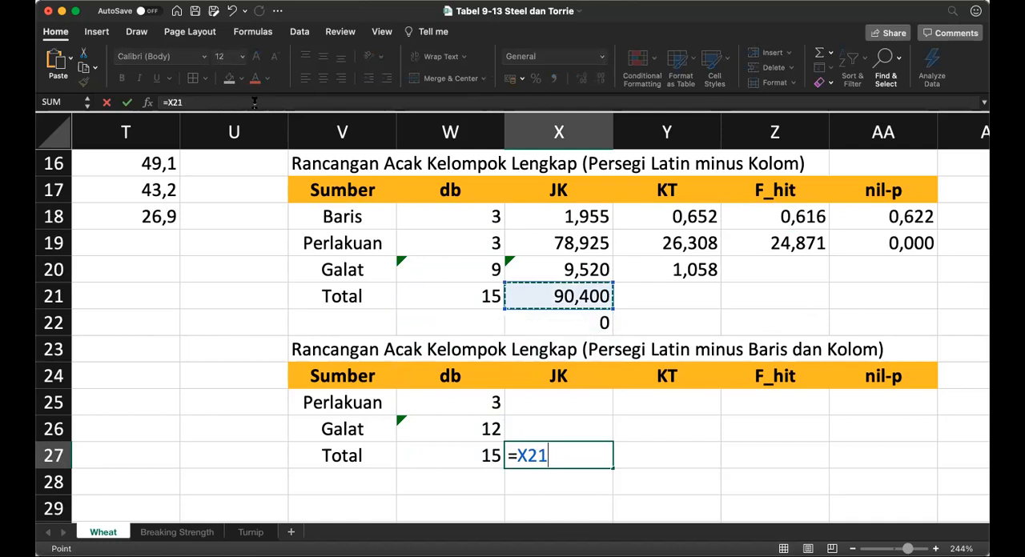
{"action": "key", "text": "Return"}
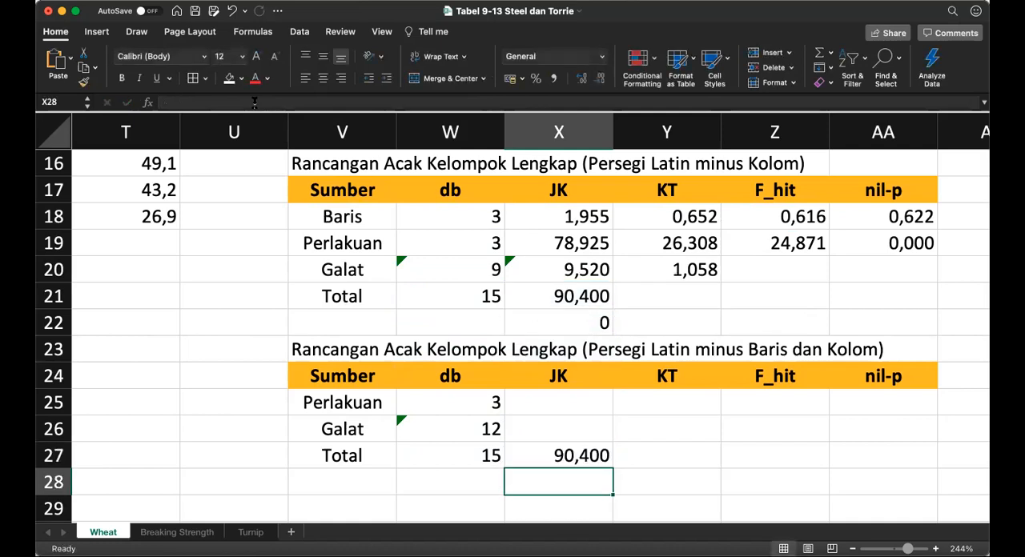
Step: Link the Perlakuan JK in X25 to the previous table's Perlakuan JK with =X19
{"action": "key", "text": "Up"}
{"action": "key", "text": "Up"}
{"action": "key", "text": "Up"}
{"action": "type", "text": "="}
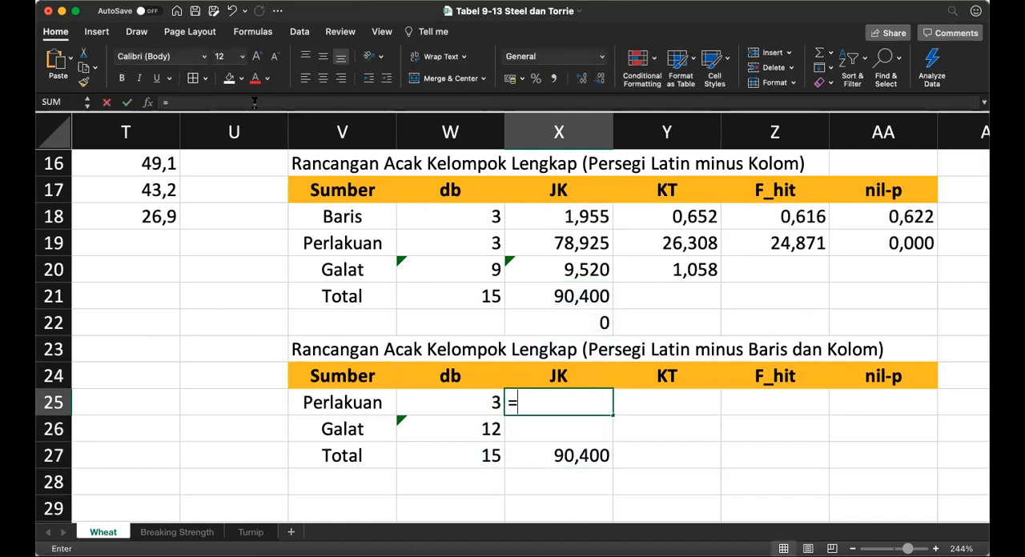
{"action": "key", "text": "Up"}
{"action": "key", "text": "Up"}
{"action": "key", "text": "Up"}
{"action": "key", "text": "Up"}
{"action": "key", "text": "Up"}
{"action": "key", "text": "Up"}
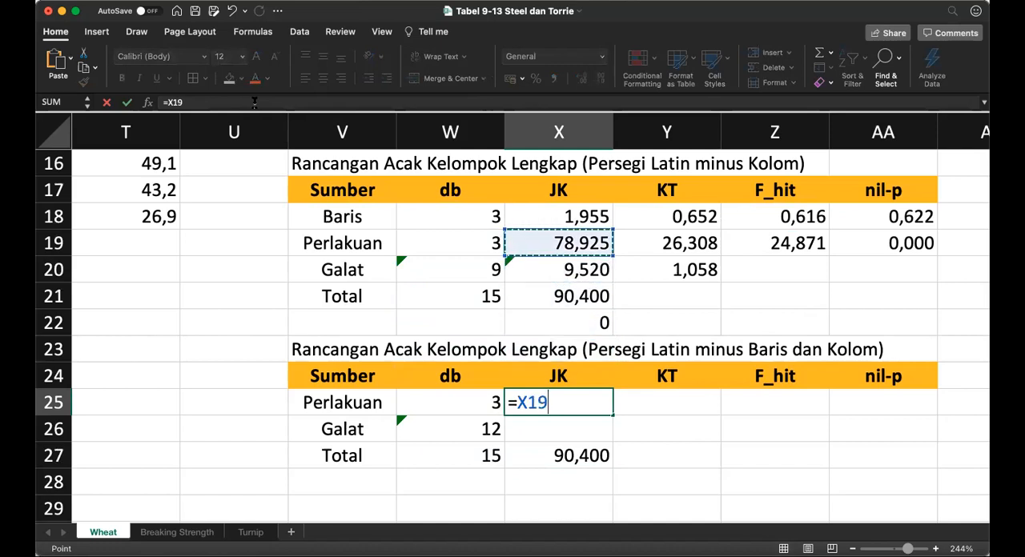
{"action": "key", "text": "Return"}
Step: Copy the Galat db formula from W26 into the Galat JK cell X26
{"action": "key", "text": "Left"}
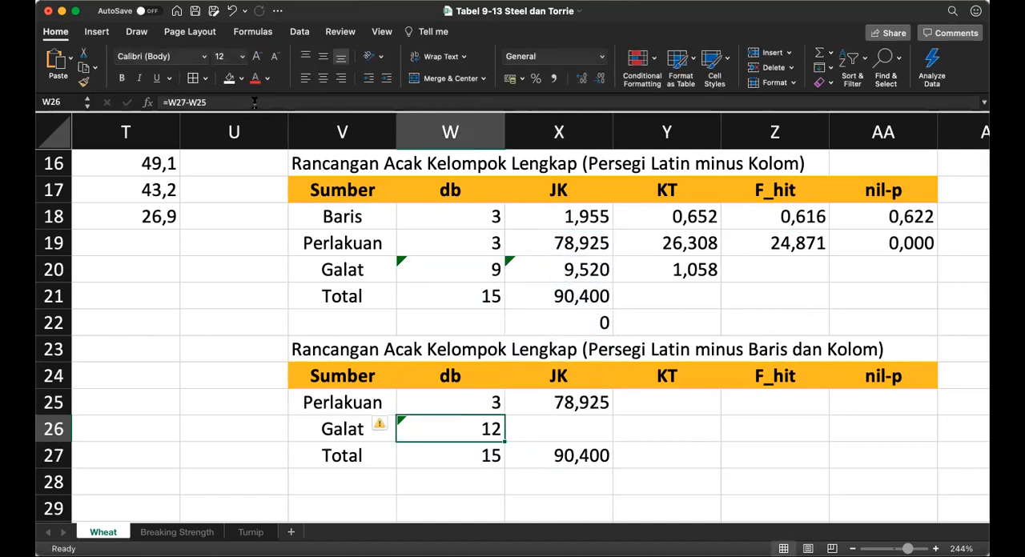
{"action": "key", "text": "super+c"}
{"action": "key", "text": "Right"}
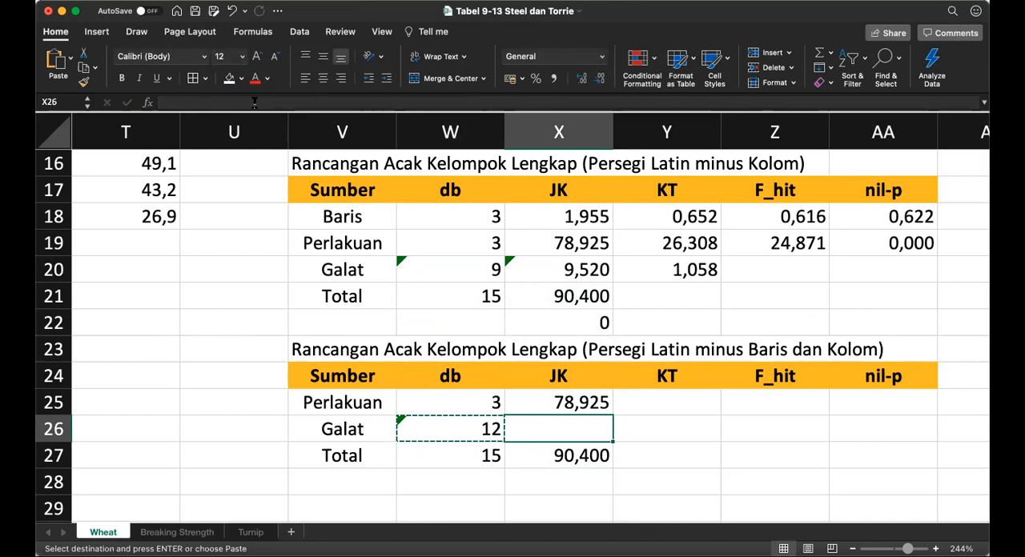
{"action": "key", "text": "super+v"}
Step: Calculate the Perlakuan KT in Y25 as Perlakuan JK over db, =X25/W25
{"action": "key", "text": "Right"}
{"action": "key", "text": "Up"}
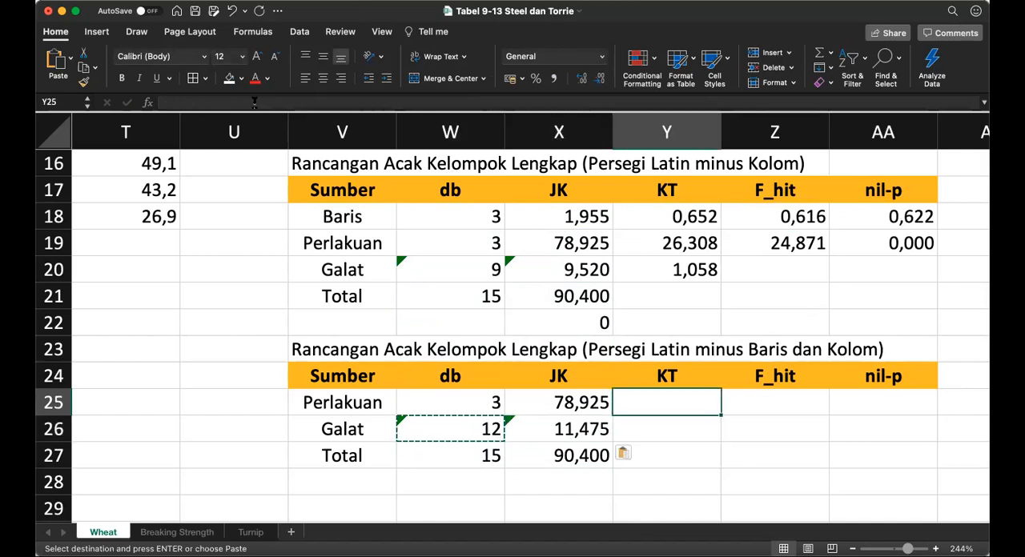
{"action": "type", "text": "="}
{"action": "key", "text": "Left"}
{"action": "type", "text": "/"}
{"action": "key", "text": "Left"}
{"action": "key", "text": "Left"}
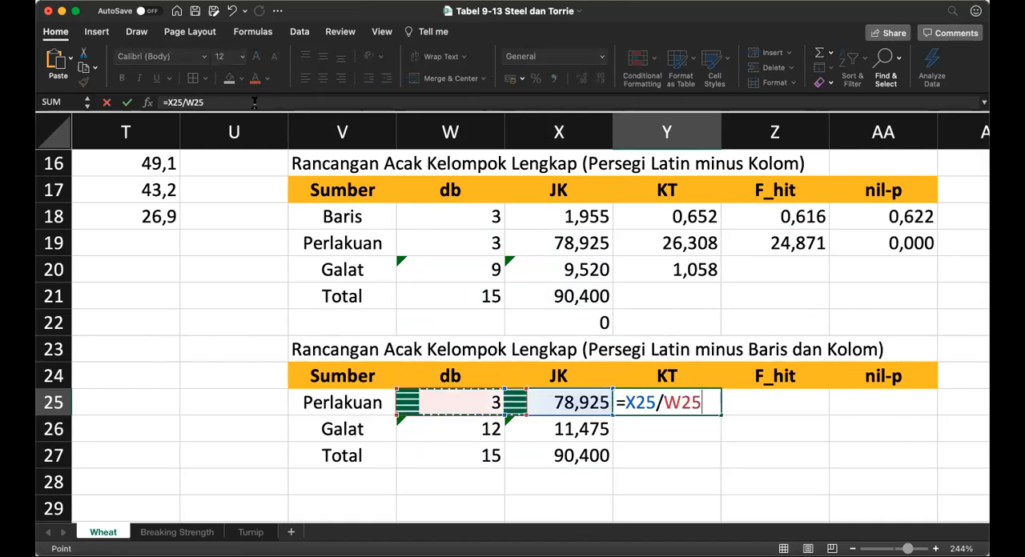
{"action": "key", "text": "Return"}
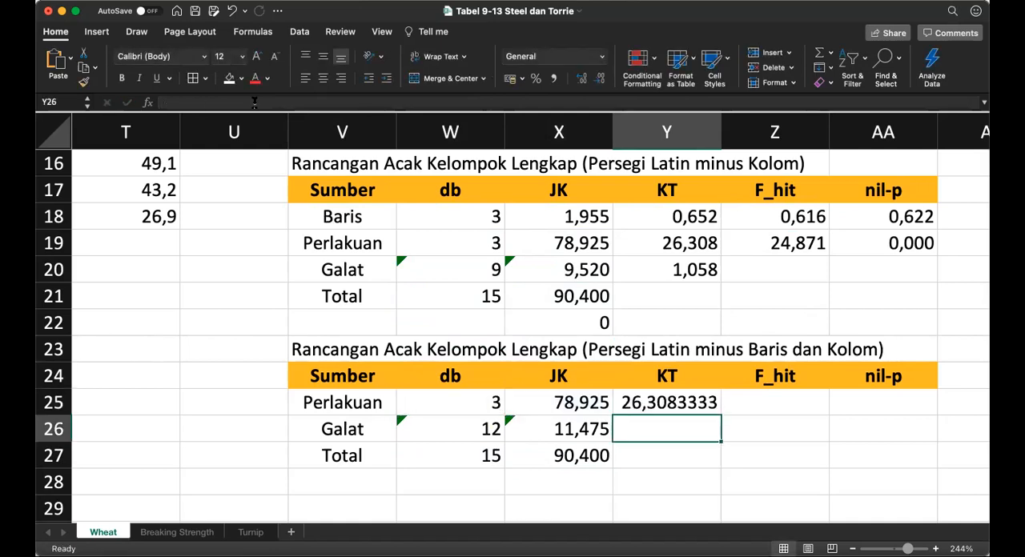
Step: Copy the Perlakuan KT formula from Y25 into the Galat KT cell Y26
{"action": "key", "text": "Up"}
{"action": "key", "text": "super+c"}
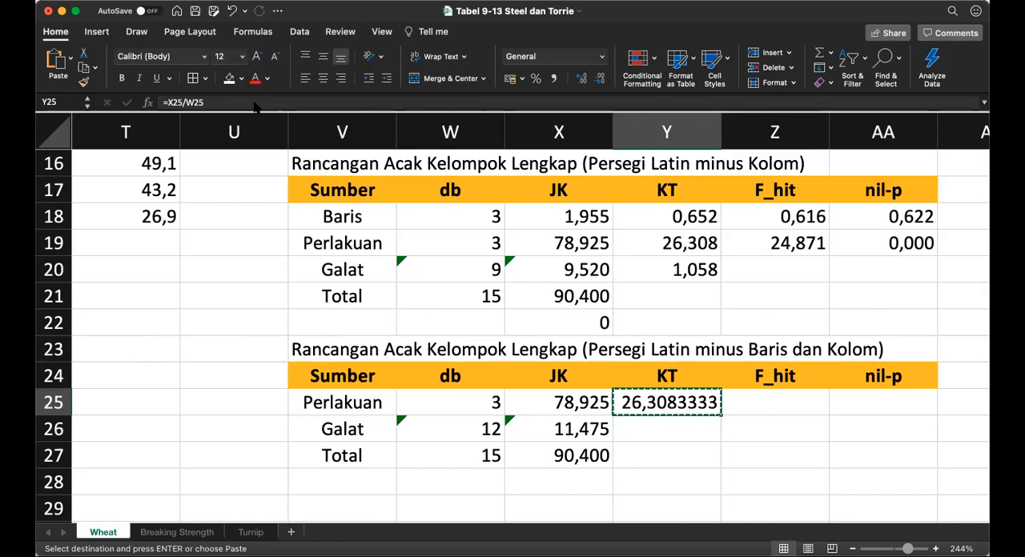
{"action": "key", "text": "Down"}
{"action": "key", "text": "super+v"}
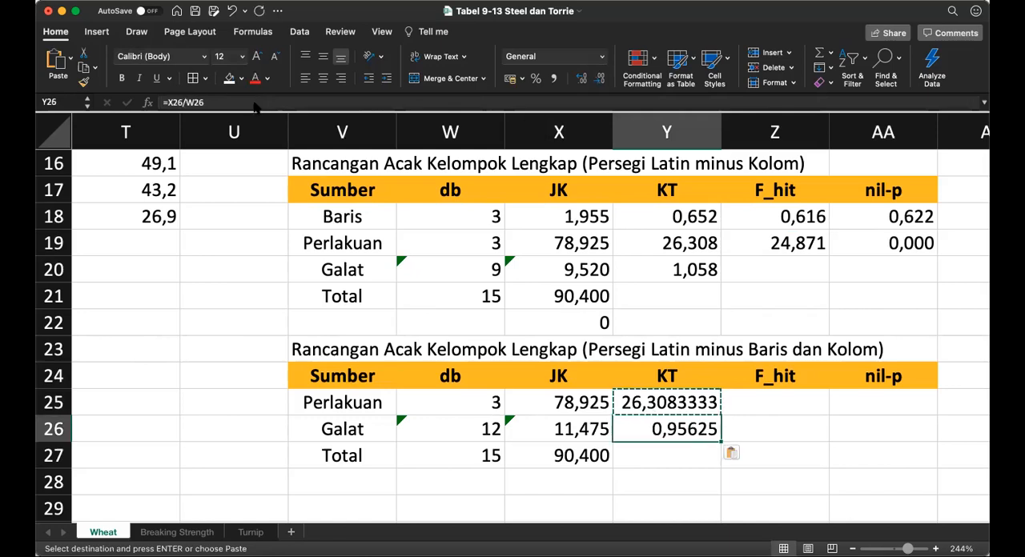
Step: Calculate the Perlakuan F_hit in Z25 as Perlakuan KT over Galat KT, =Y25/Y26
{"action": "key", "text": "Right"}
{"action": "key", "text": "Up"}
{"action": "type", "text": "="}
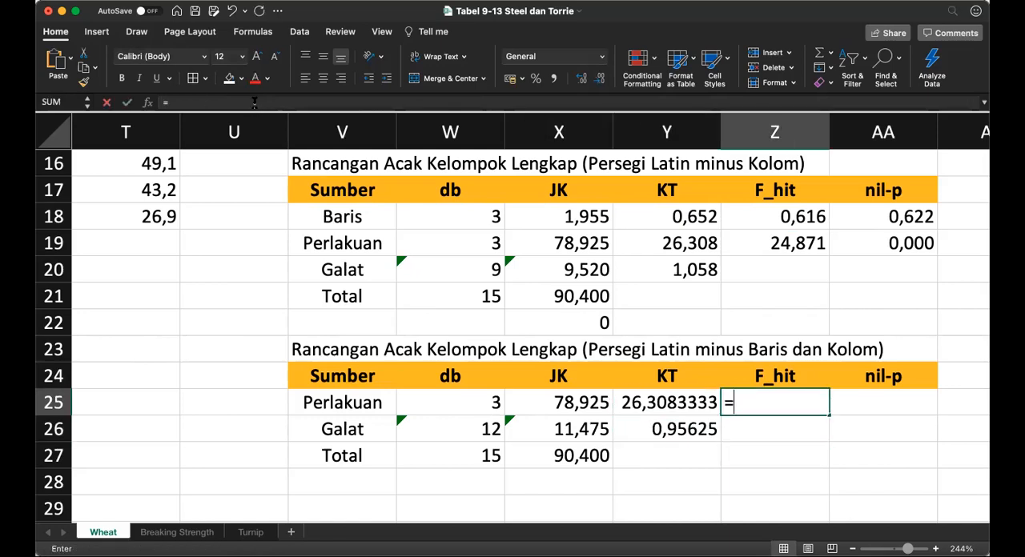
{"action": "key", "text": "Left"}
{"action": "type", "text": "/"}
{"action": "key", "text": "Left"}
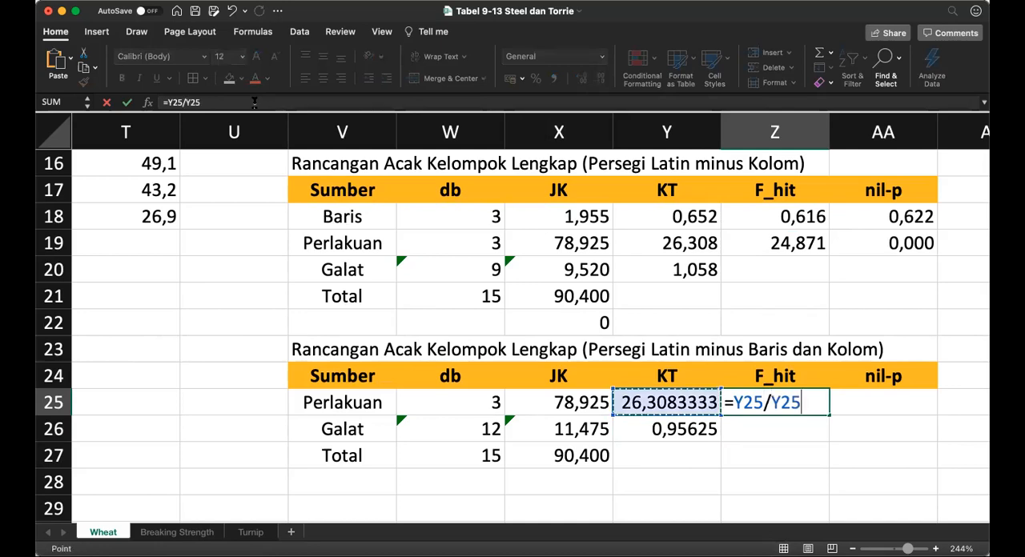
{"action": "key", "text": "Down"}
{"action": "key", "text": "Return"}
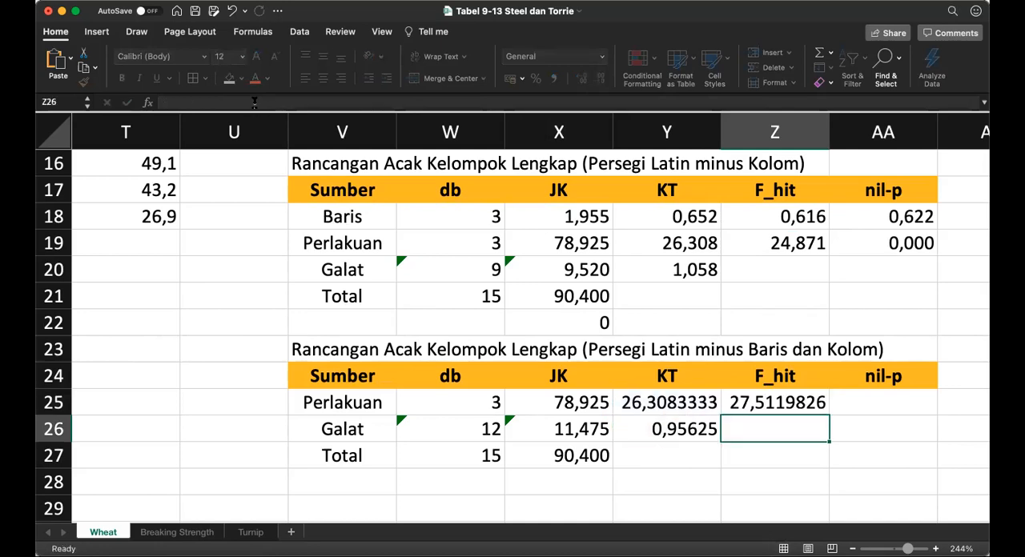
Step: Calculate the Perlakuan nil-p in AA25 from its F_hit and the Perlakuan and Galat db, =F.DIST.RT(Z25;W25;W26)
{"action": "key", "text": "Up"}
{"action": "key", "text": "Right"}
{"action": "type", "text": "="}
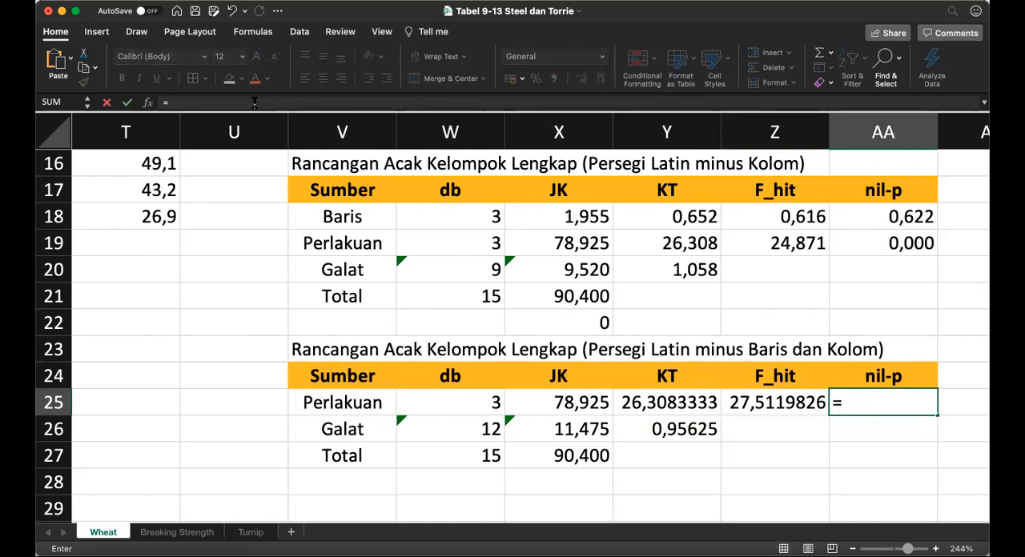
{"action": "type", "text": "f.dist"}
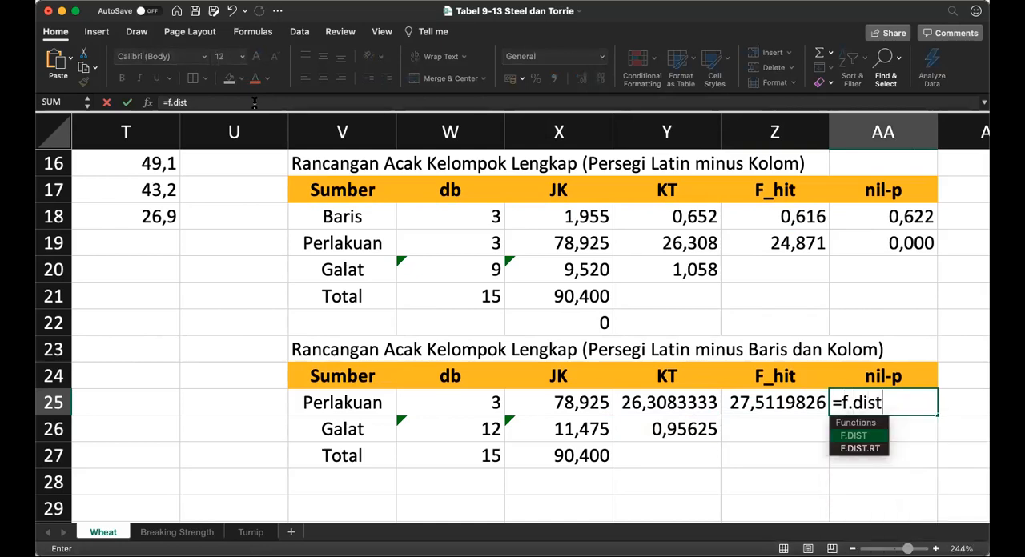
{"action": "type", "text": ".rt("}
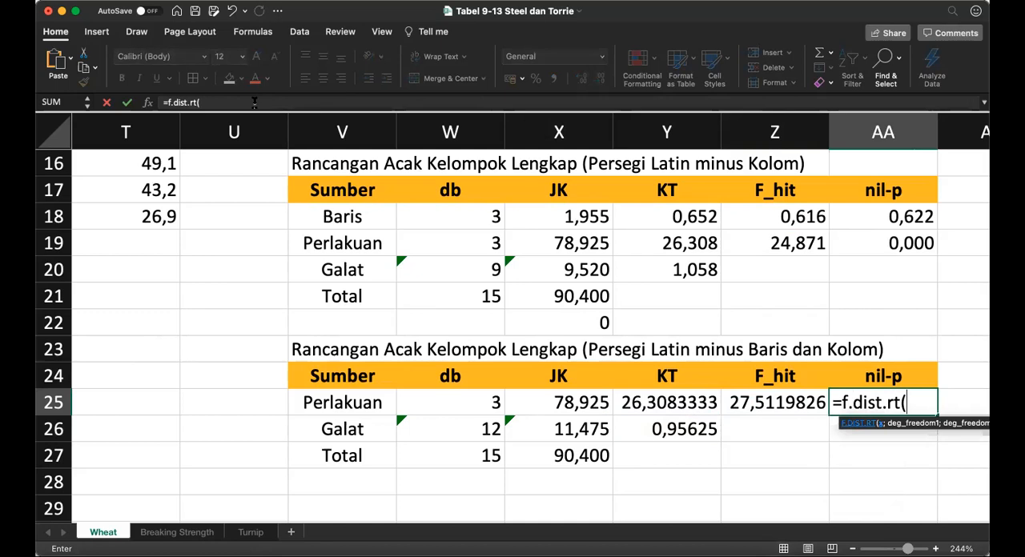
{"action": "left_click", "coordinate": [798, 406]}
{"action": "type", "text": ";"}
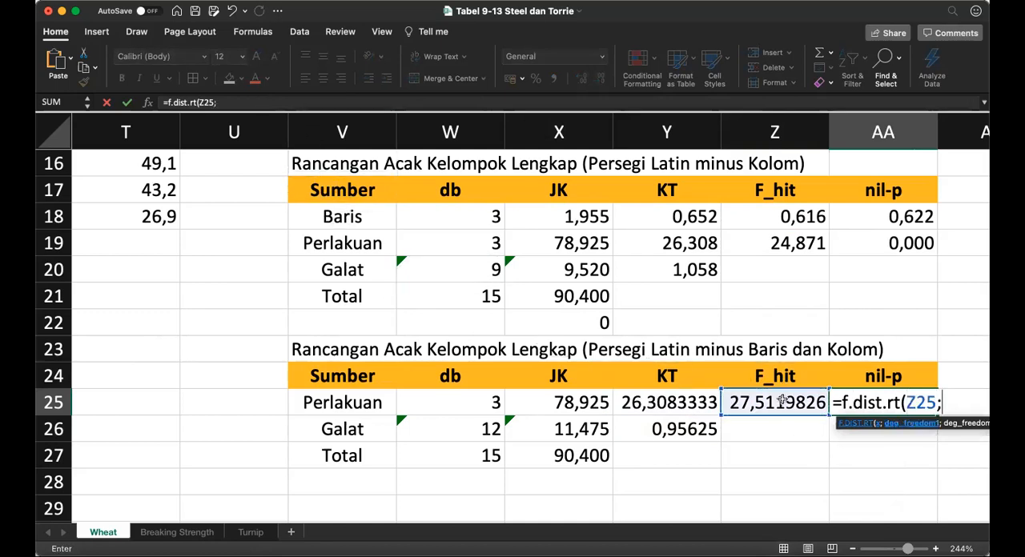
{"action": "left_click", "coordinate": [481, 405]}
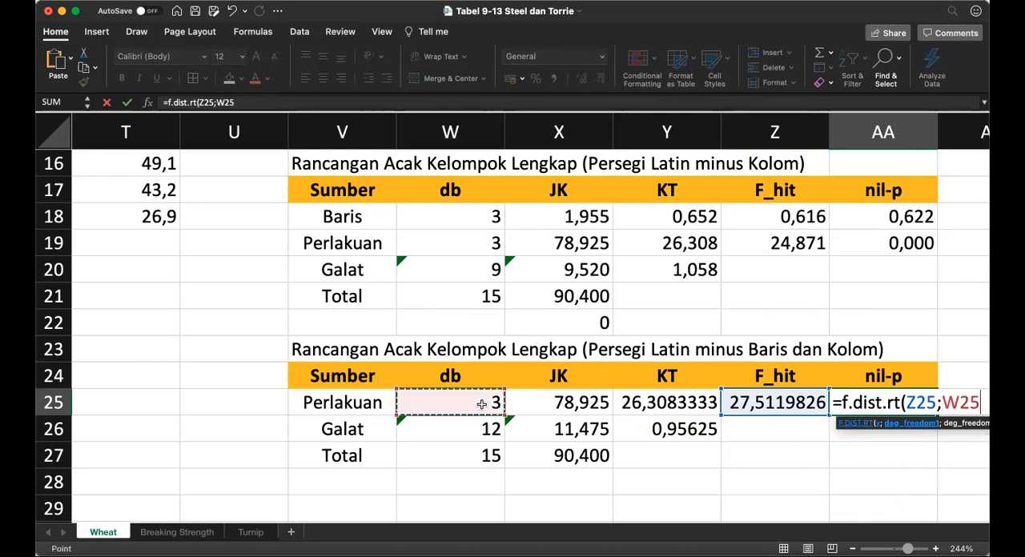
{"action": "type", "text": ";"}
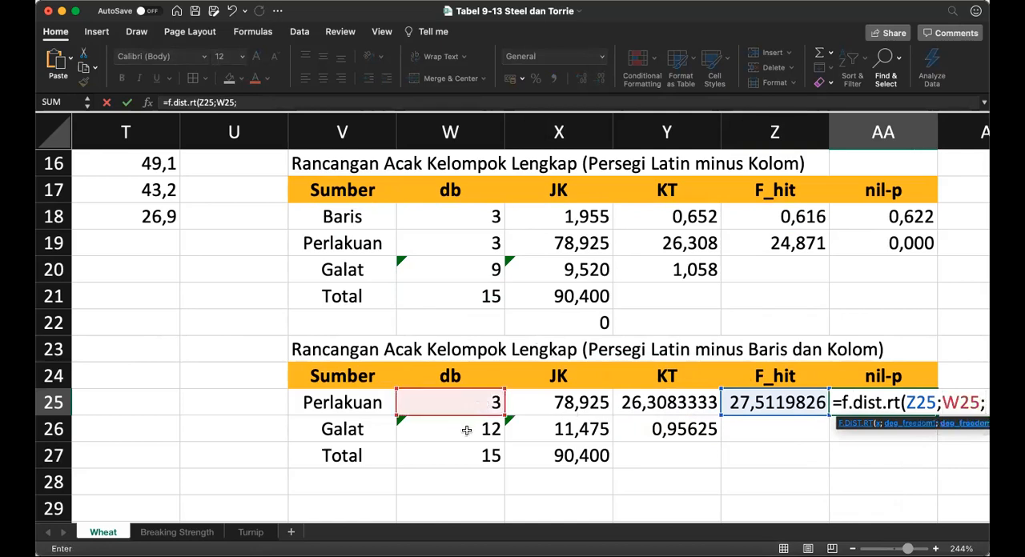
{"action": "left_click", "coordinate": [466, 430]}
{"action": "type", "text": ")"}
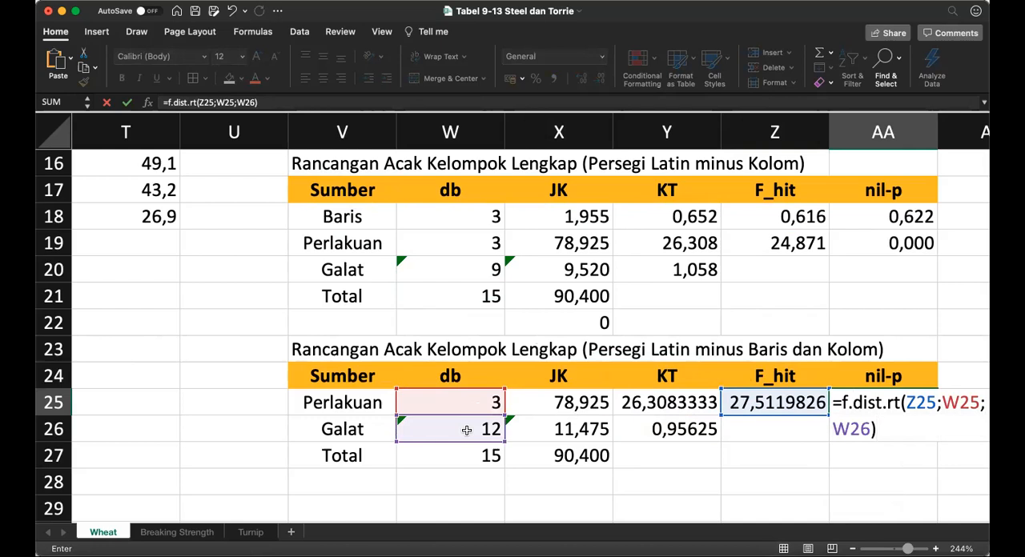
{"action": "key", "text": "Return"}
Step: Format the Perlakuan nil-p in AA25 in comma style with three decimal places
{"action": "key", "text": "Up"}
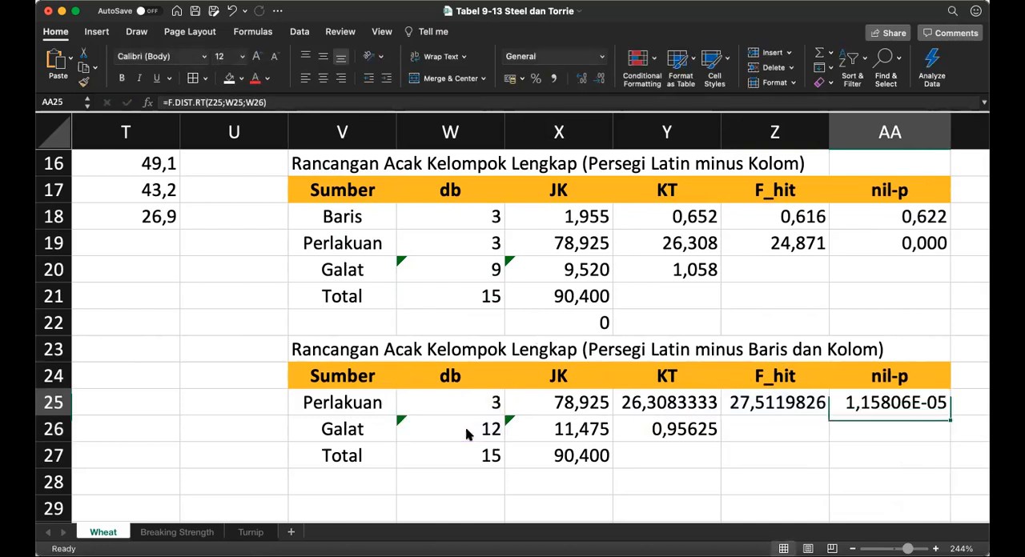
{"action": "left_click", "coordinate": [553, 77]}
{"action": "left_click", "coordinate": [582, 78]}
{"action": "left_click", "coordinate": [581, 77]}
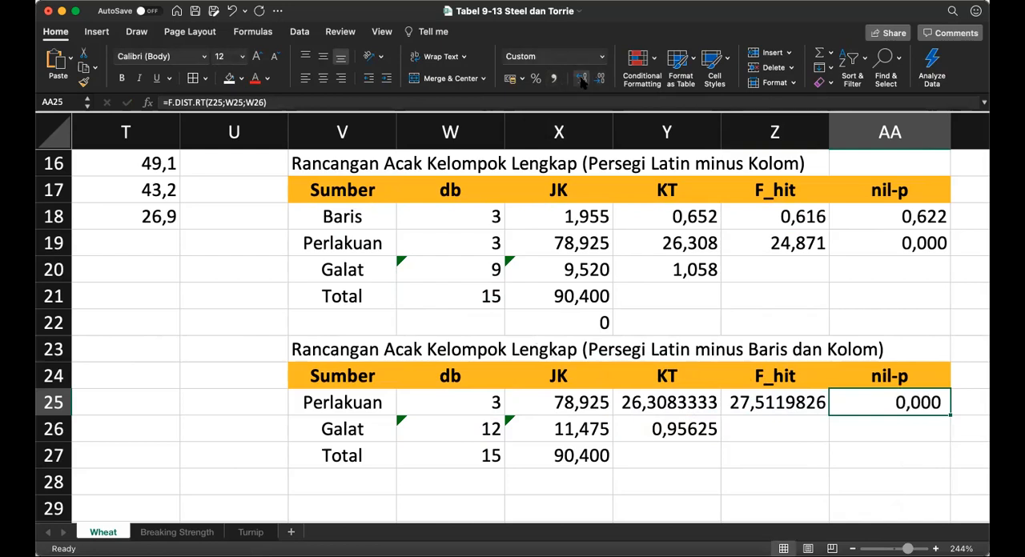
Step: Display the KT and F_hit values in Y25:Z26 with three decimal places
{"action": "key", "text": "Left"}
{"action": "key", "text": "Left"}
{"action": "key", "text": "shift+Down"}
{"action": "key", "text": "shift+Right"}
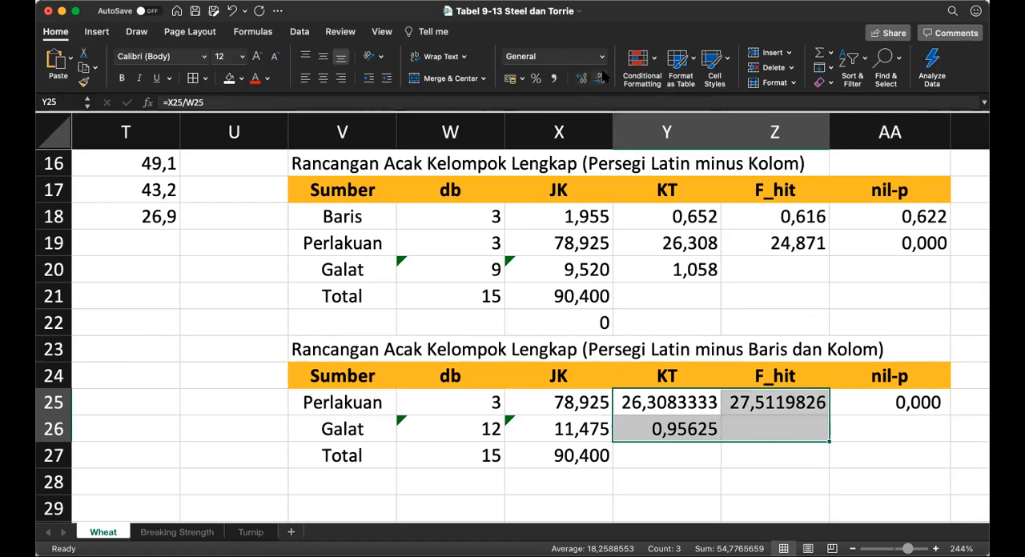
{"action": "left_click", "coordinate": [600, 77]}
{"action": "left_click", "coordinate": [600, 78]}
{"action": "left_click", "coordinate": [600, 78]}
{"action": "left_click", "coordinate": [600, 77]}
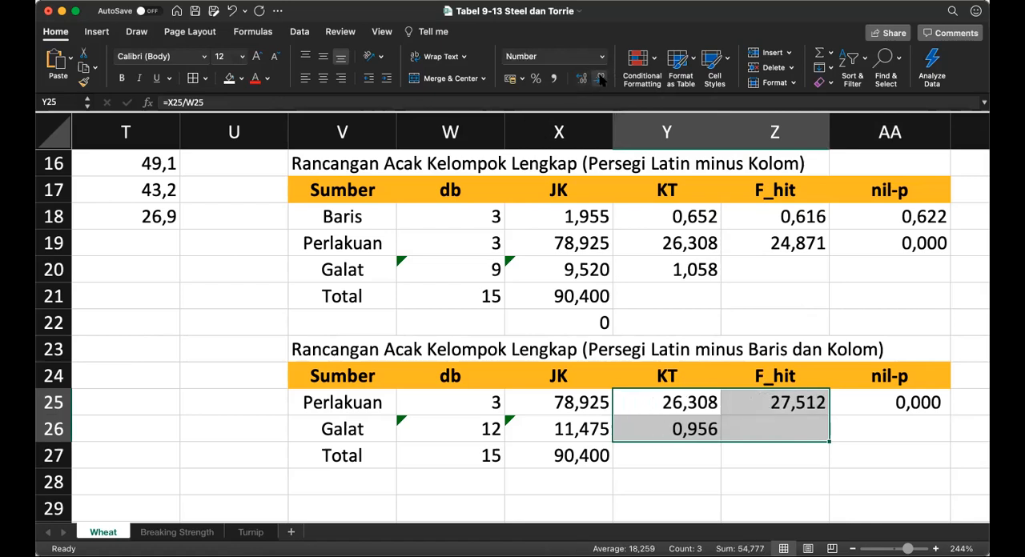
Step: Review the completed Wheat analysis tables, going back up to the nil-p values of the Persegi Latin table
{"action": "key", "text": "Right"}
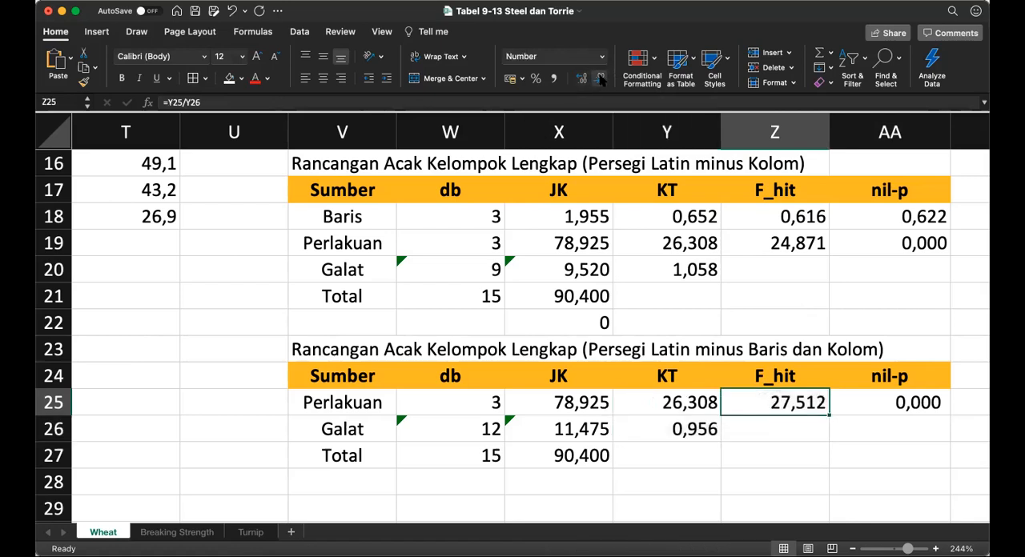
{"action": "key", "text": "Up"}
{"action": "key", "text": "Down"}
{"action": "key", "text": "Down"}
{"action": "key", "text": "Down"}
{"action": "key", "text": "Down"}
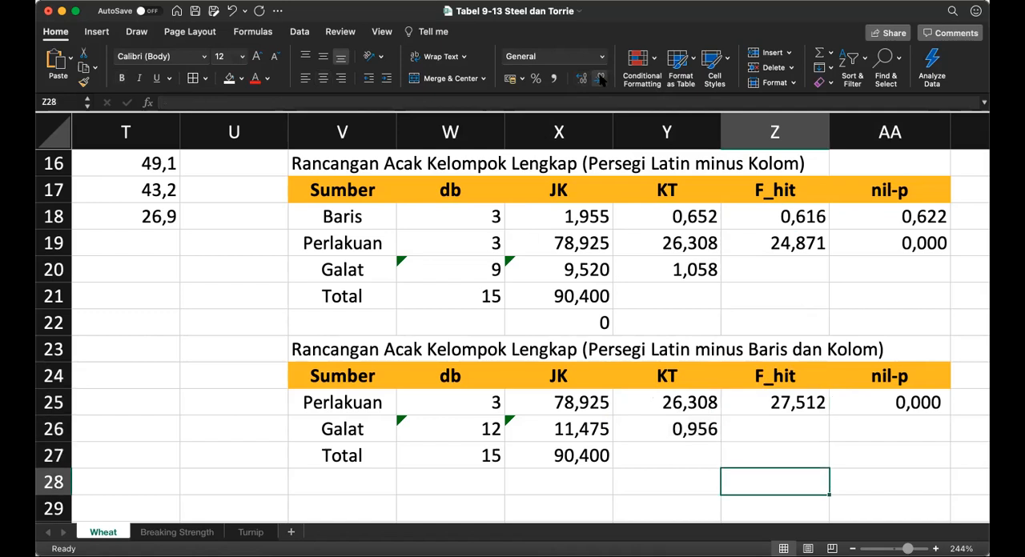
{"action": "key", "text": "Left"}
{"action": "key", "text": "Left"}
{"action": "key", "text": "Left"}
{"action": "key", "text": "Left"}
{"action": "key", "text": "Left"}
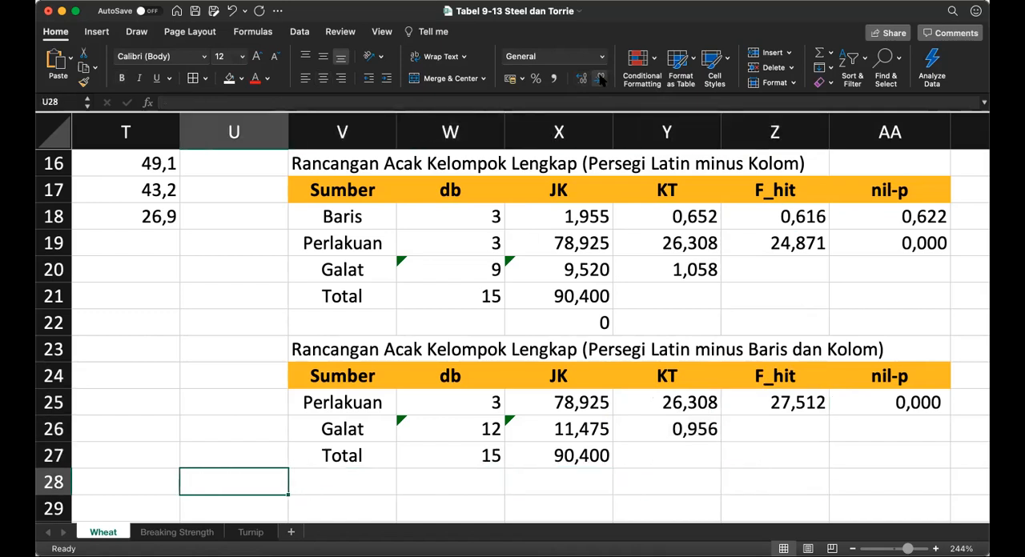
{"action": "key", "text": "Up"}
{"action": "key", "text": "Up"}
{"action": "key", "text": "Up"}
{"action": "key", "text": "Up"}
{"action": "key", "text": "Up"}
{"action": "key", "text": "Up"}
{"action": "key", "text": "Up"}
{"action": "key", "text": "Up"}
{"action": "key", "text": "Up"}
{"action": "key", "text": "Up"}
{"action": "key", "text": "Up"}
{"action": "key", "text": "Up"}
{"action": "key", "text": "Up"}
{"action": "key", "text": "Up"}
{"action": "key", "text": "Up"}
{"action": "key", "text": "Up"}
{"action": "key", "text": "Up"}
{"action": "key", "text": "Up"}
{"action": "key", "text": "Up"}
{"action": "key", "text": "Up"}
{"action": "key", "text": "Up"}
{"action": "key", "text": "Up"}
{"action": "key", "text": "Up"}
{"action": "key", "text": "Up"}
{"action": "key", "text": "Up"}
{"action": "key", "text": "Up"}
{"action": "key", "text": "Up"}
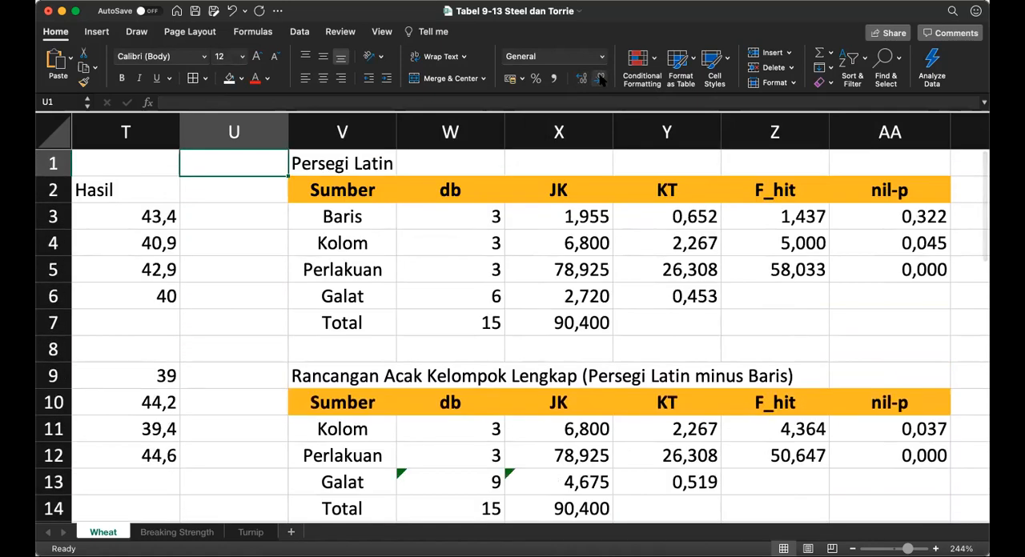
{"action": "key", "text": "Right"}
{"action": "key", "text": "Right"}
{"action": "key", "text": "Right"}
{"action": "key", "text": "Right"}
{"action": "key", "text": "Right"}
{"action": "key", "text": "Right"}
{"action": "key", "text": "Right"}
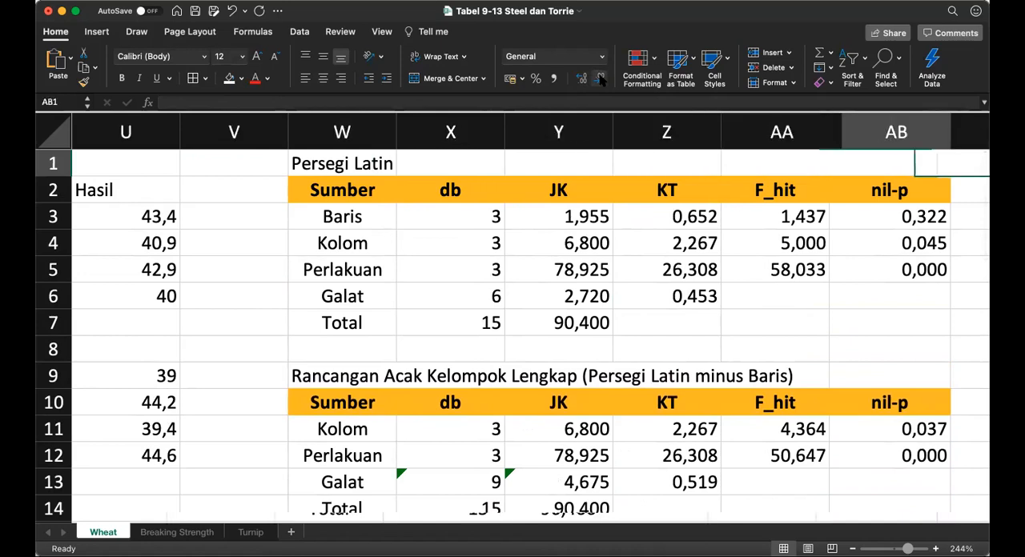
{"action": "key", "text": "Down"}
{"action": "key", "text": "Down"}
{"action": "key", "text": "Left"}
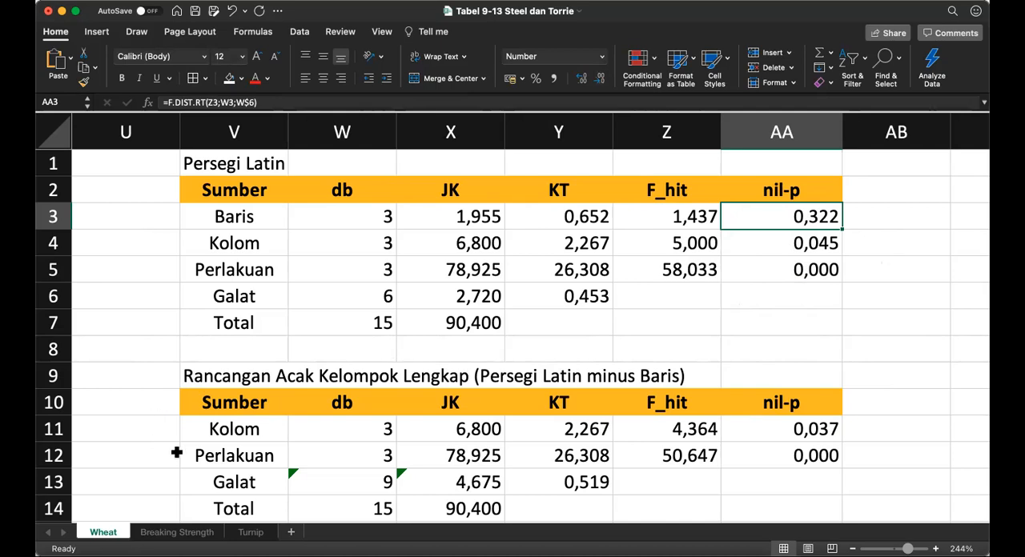
Step: View the Turnip exercise and the Breaking Strength data, and return to the Wheat sheet
{"action": "left_click", "coordinate": [251, 533]}
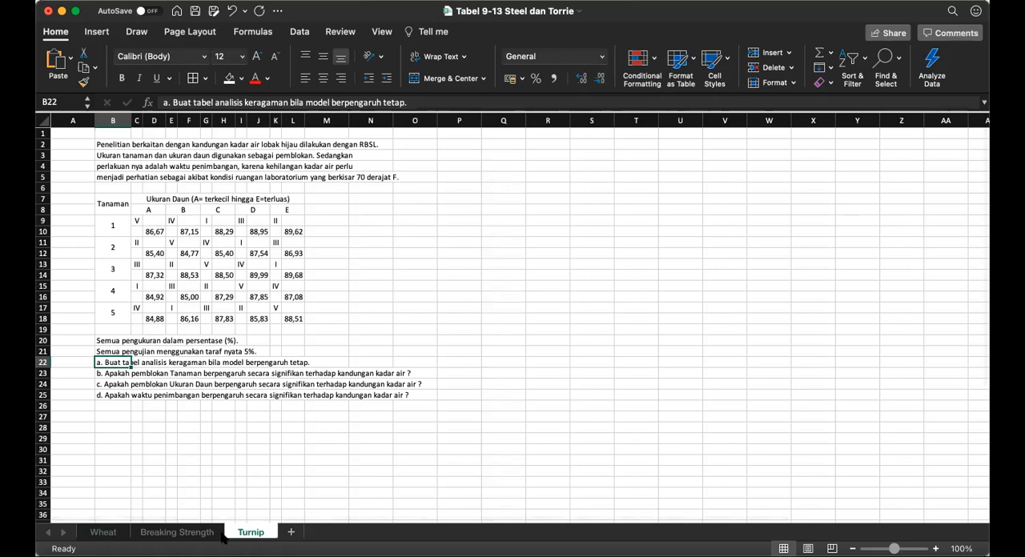
{"action": "left_click", "coordinate": [156, 535]}
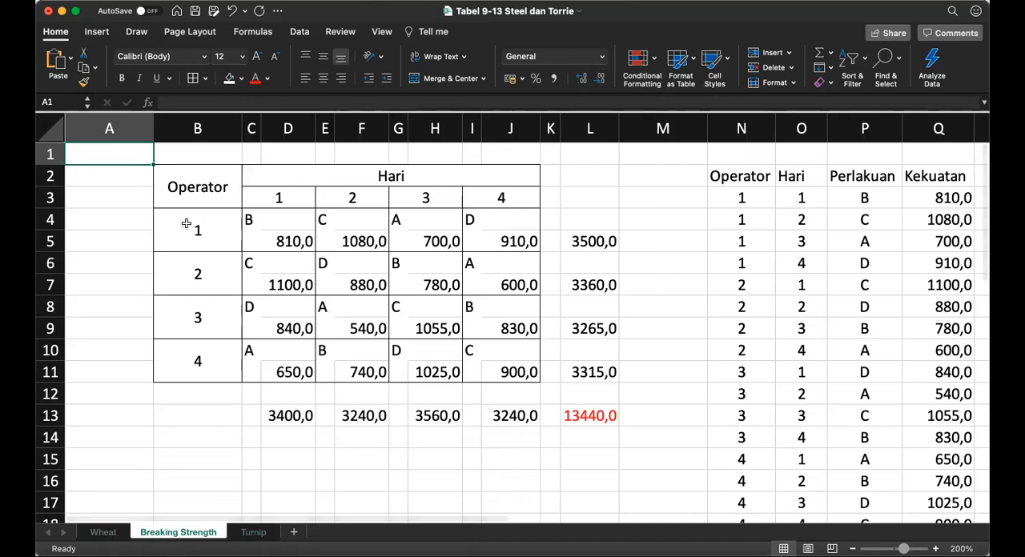
{"action": "left_click", "coordinate": [102, 533]}
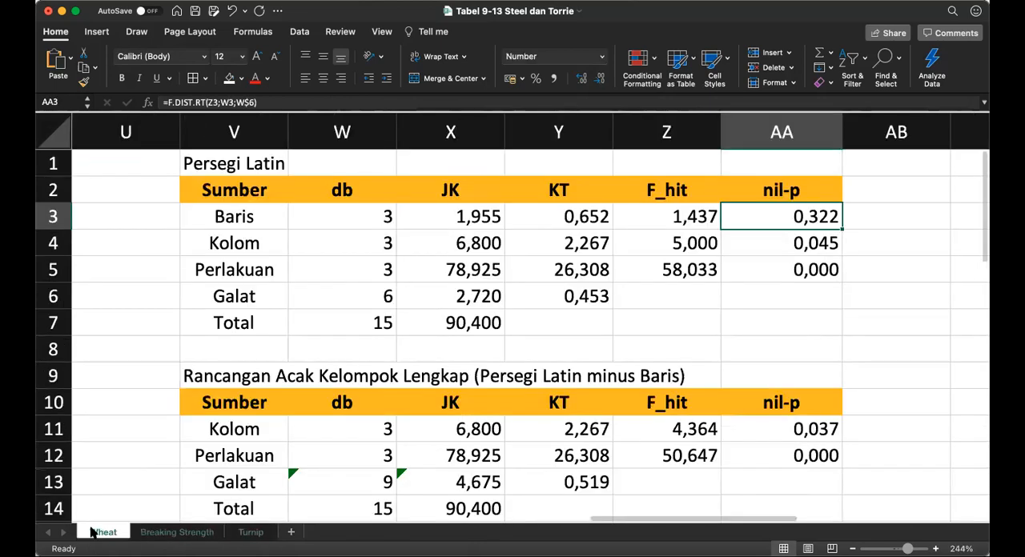
Step: Examine the Breaking Strength sheet's Operator by Hari data, its Baris, Kolom and Perlakuan lists and its blank analysis tables
{"action": "left_click", "coordinate": [171, 533]}
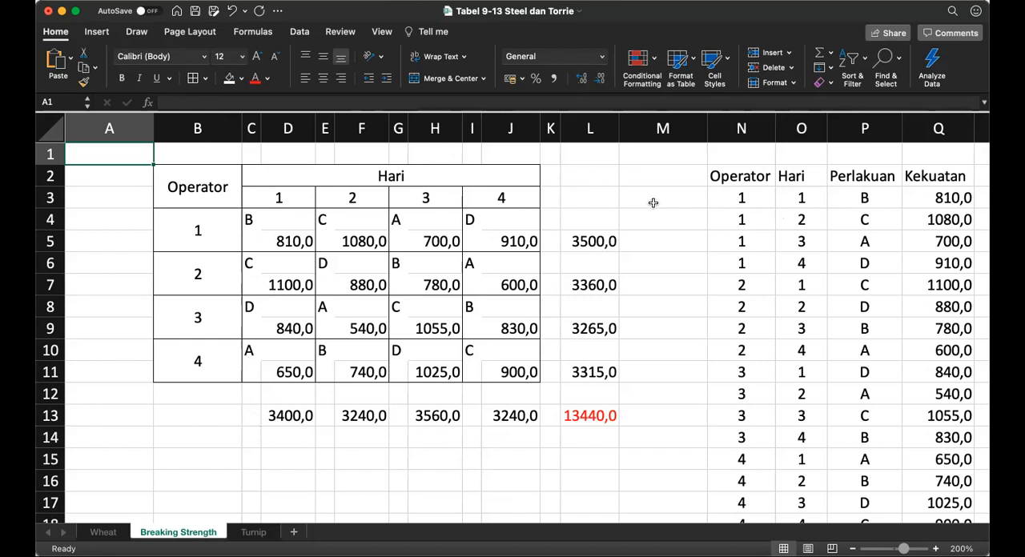
{"action": "key", "text": "Right"}
{"action": "key", "text": "Right"}
{"action": "key", "text": "Right"}
{"action": "key", "text": "Right"}
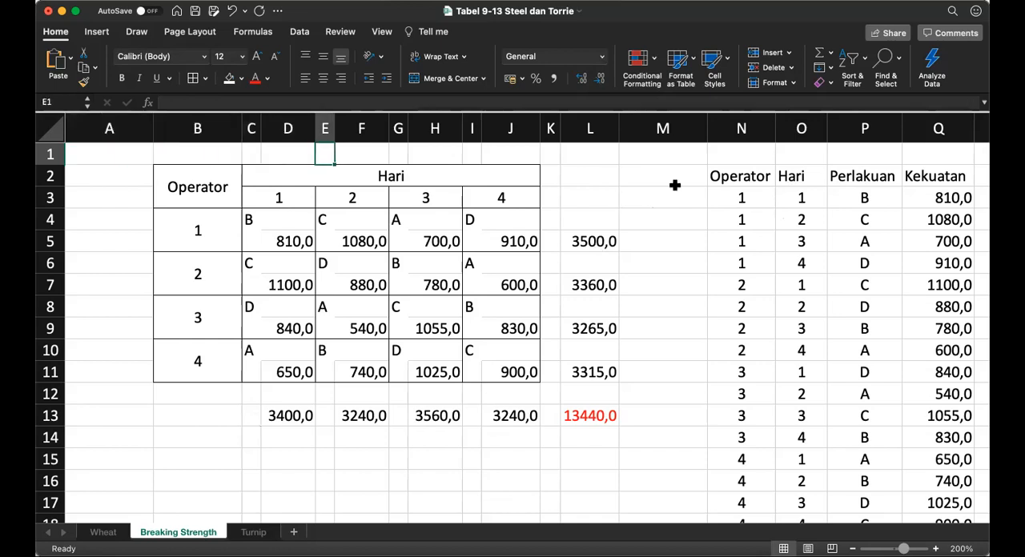
{"action": "left_click", "coordinate": [675, 185]}
{"action": "key", "text": "Right"}
{"action": "key", "text": "Right"}
{"action": "key", "text": "Right"}
{"action": "key", "text": "Right"}
{"action": "key", "text": "Right"}
{"action": "key", "text": "Right"}
{"action": "key", "text": "Right"}
{"action": "key", "text": "Right"}
{"action": "key", "text": "Right"}
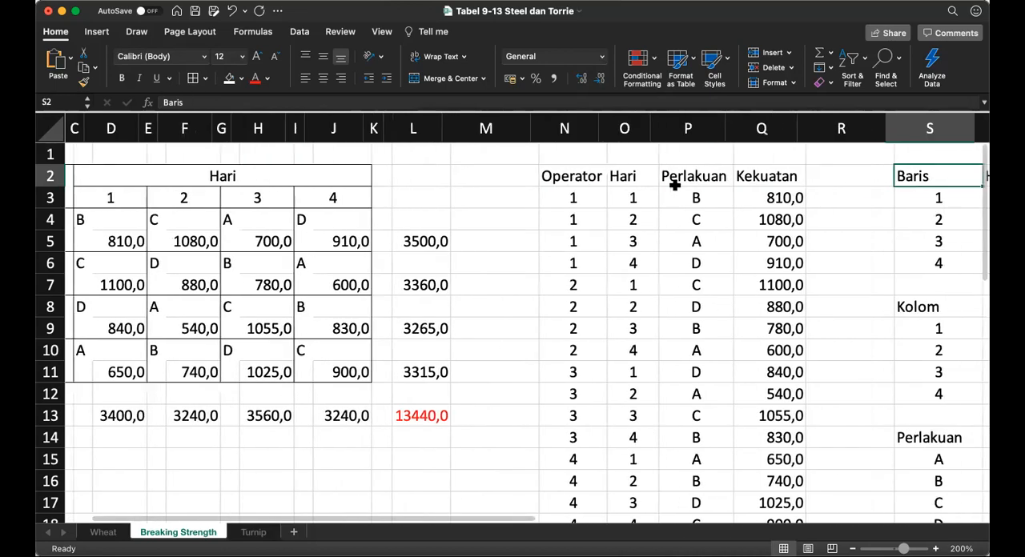
{"action": "key", "text": "Right"}
{"action": "key", "text": "Right"}
{"action": "key", "text": "Right"}
{"action": "key", "text": "Right"}
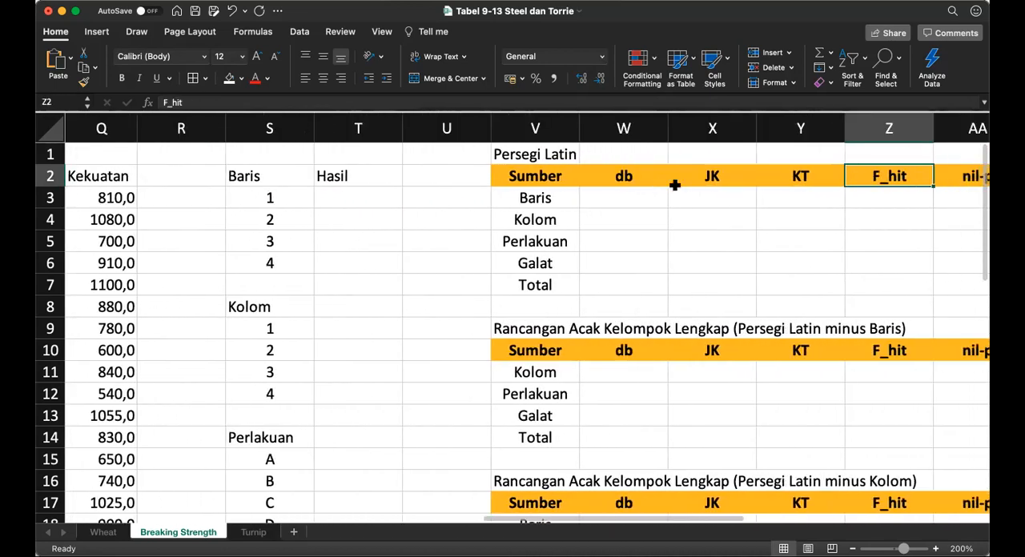
{"action": "key", "text": "Left"}
{"action": "key", "text": "Left"}
{"action": "key", "text": "Left"}
{"action": "key", "text": "Left"}
{"action": "key", "text": "Left"}
{"action": "key", "text": "Left"}
{"action": "key", "text": "Left"}
{"action": "key", "text": "Left"}
{"action": "key", "text": "Left"}
{"action": "key", "text": "Left"}
{"action": "key", "text": "Left"}
{"action": "key", "text": "Left"}
{"action": "key", "text": "Left"}
{"action": "key", "text": "Left"}
{"action": "key", "text": "Left"}
{"action": "key", "text": "Left"}
{"action": "key", "text": "Left"}
{"action": "key", "text": "Left"}
{"action": "key", "text": "Left"}
{"action": "key", "text": "Left"}
{"action": "key", "text": "Left"}
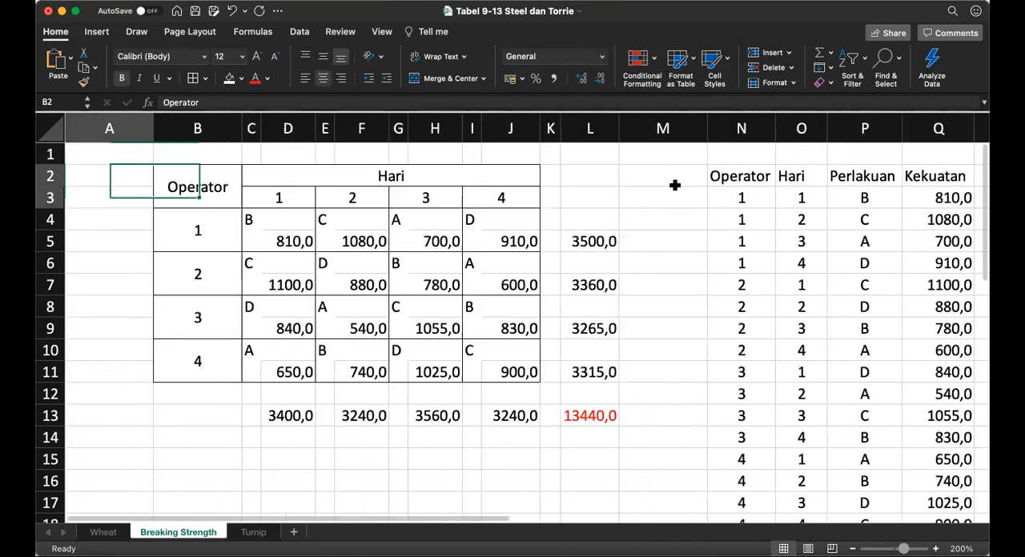